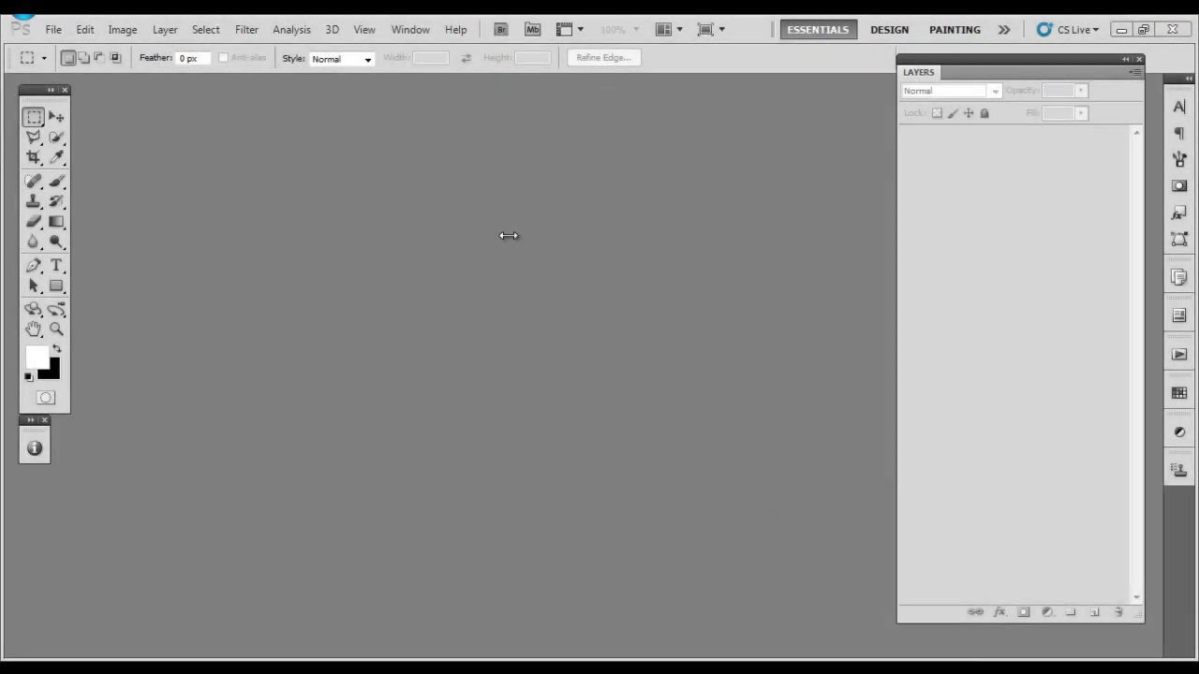
Step: Create a new 512 × 512 document and choose its colour profile
{"action": "key", "text": "ctrl+n"}
{"action": "type", "text": "512"}
{"action": "left_click", "coordinate": [690, 384]}
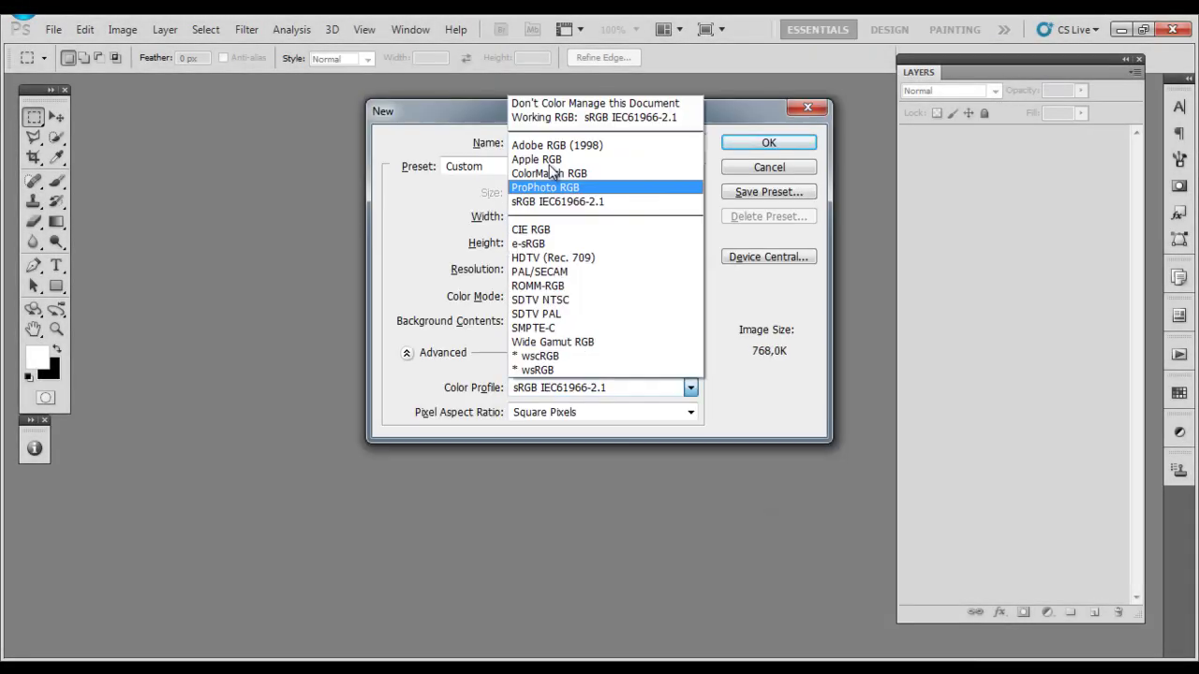
{"action": "left_click", "coordinate": [770, 140]}
Step: Select the Brush tool and add a new empty layer for the tent sketch
{"action": "key", "text": "b"}
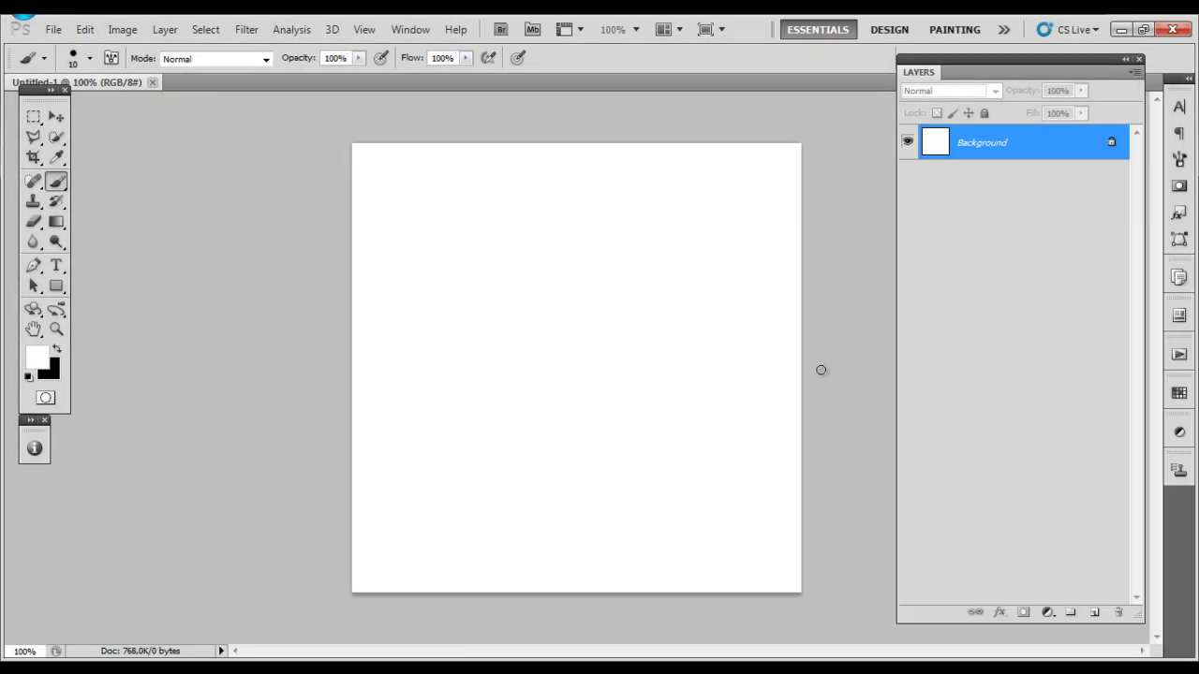
{"action": "left_click", "coordinate": [1094, 612]}
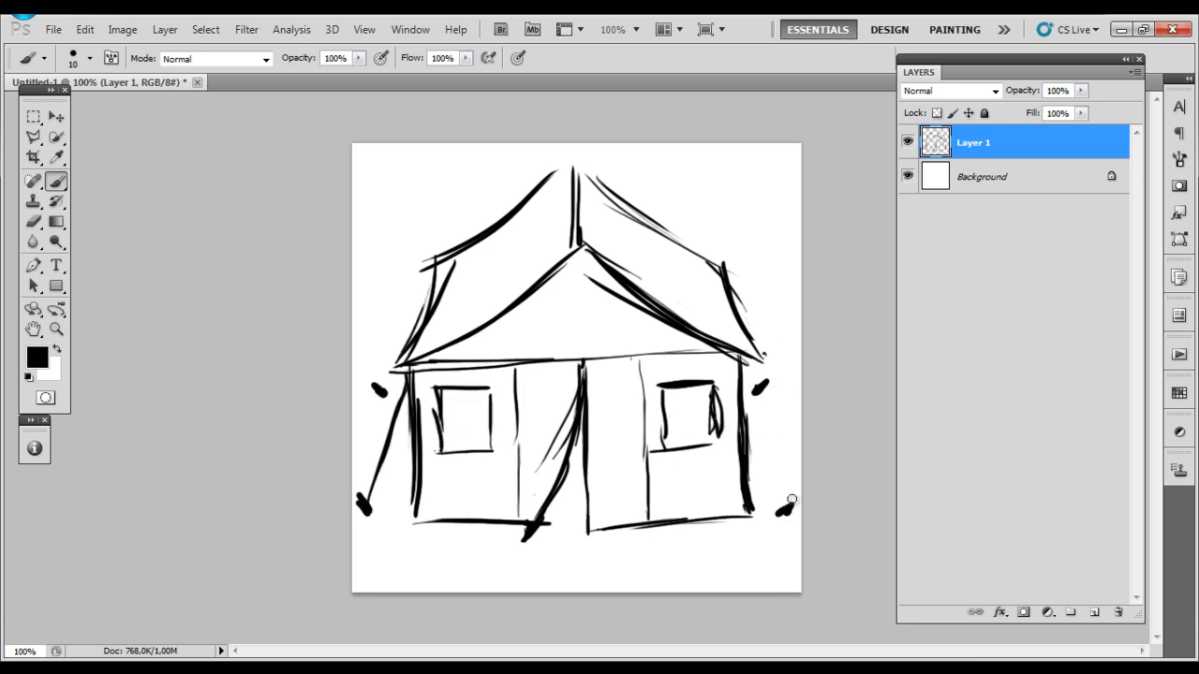
Step: Trace the tent's right roof edge, wall and bottom edge as a Pen shape
{"action": "key", "text": "p"}
{"action": "scroll", "coordinate": [763, 360], "scroll_direction": "up", "scroll_amount": 5}
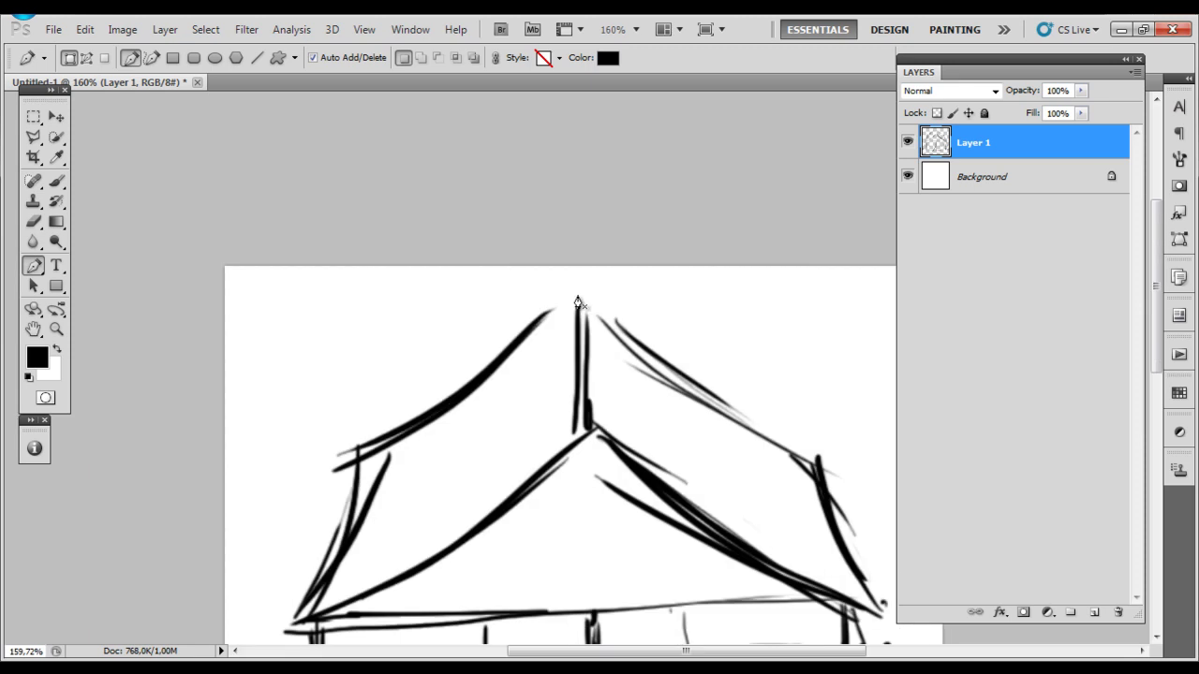
{"action": "left_click", "coordinate": [329, 147]}
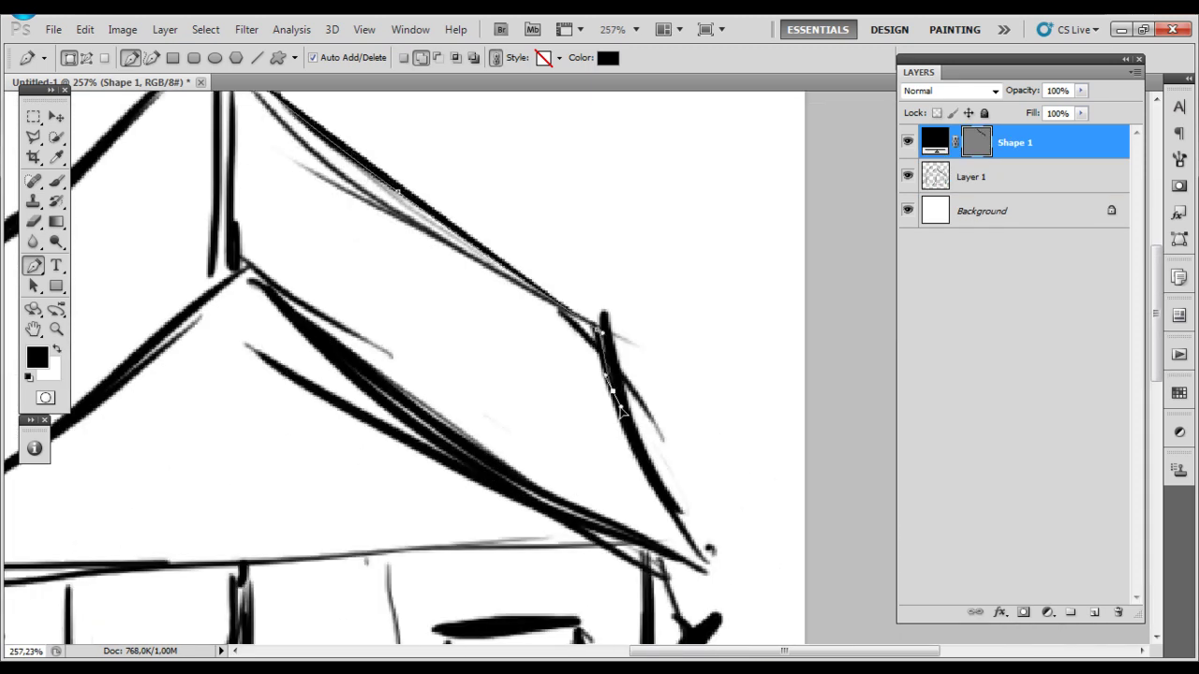
{"action": "left_click", "coordinate": [629, 436]}
{"action": "left_click", "coordinate": [655, 501]}
{"action": "left_click", "coordinate": [679, 562]}
{"action": "scroll", "coordinate": [660, 547], "scroll_direction": "up", "scroll_amount": 3}
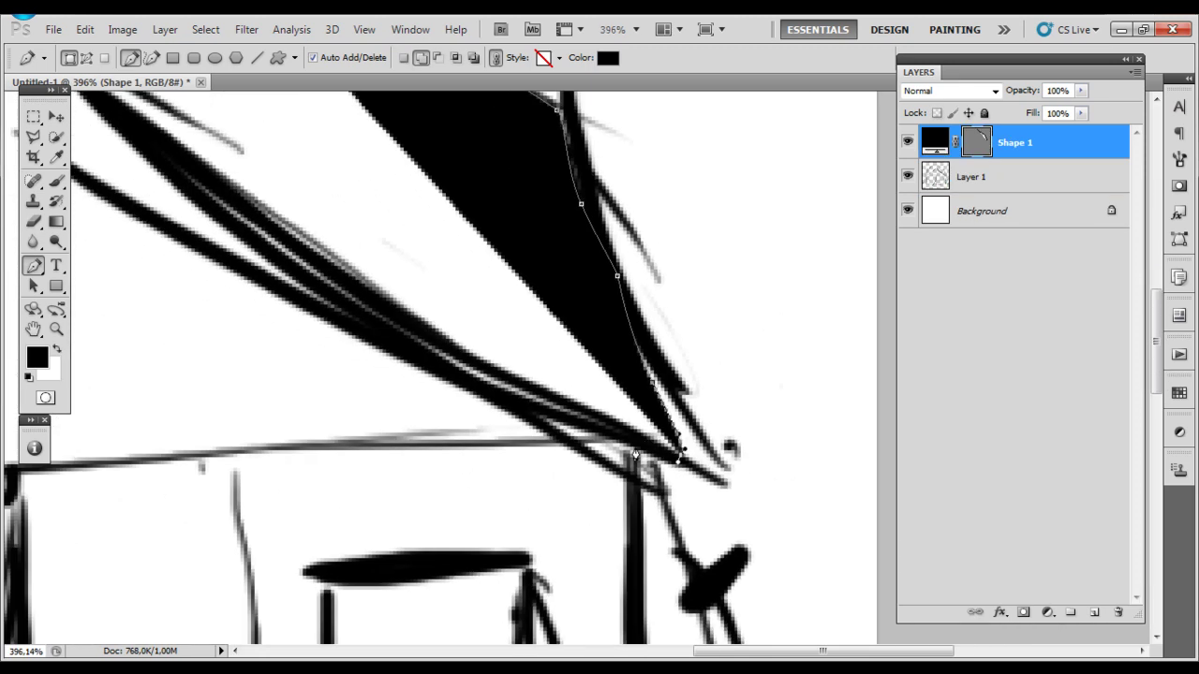
{"action": "left_click", "coordinate": [680, 457]}
{"action": "scroll", "coordinate": [656, 468], "scroll_direction": "down", "scroll_amount": 5}
{"action": "left_click", "coordinate": [593, 517]}
{"action": "left_click", "coordinate": [593, 529]}
{"action": "scroll", "coordinate": [637, 459], "scroll_direction": "down", "scroll_amount": 2}
{"action": "left_click", "coordinate": [667, 450]}
{"action": "left_click", "coordinate": [538, 463]}
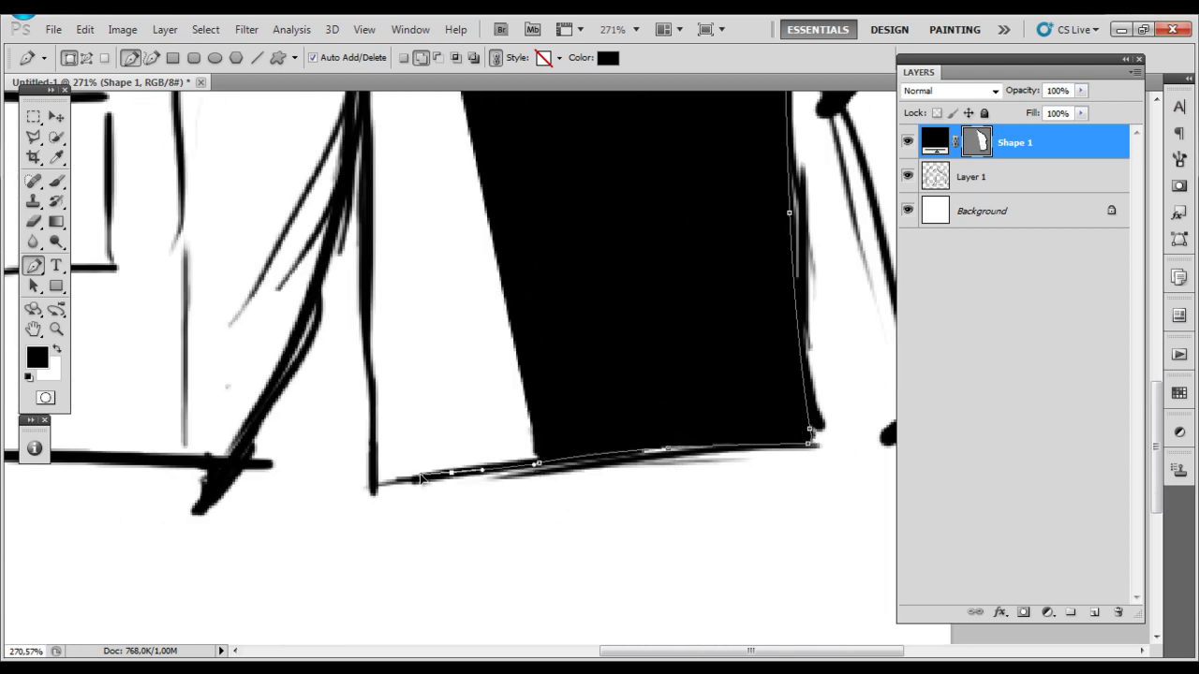
{"action": "left_click", "coordinate": [409, 480]}
{"action": "left_click", "coordinate": [373, 489]}
Step: Continue the outline up the doorway post and curved flap tip, closing the tent shape
{"action": "scroll", "coordinate": [378, 439], "scroll_direction": "up", "scroll_amount": 1}
{"action": "left_click_drag", "start_coordinate": [374, 225], "coordinate": [398, 335]}
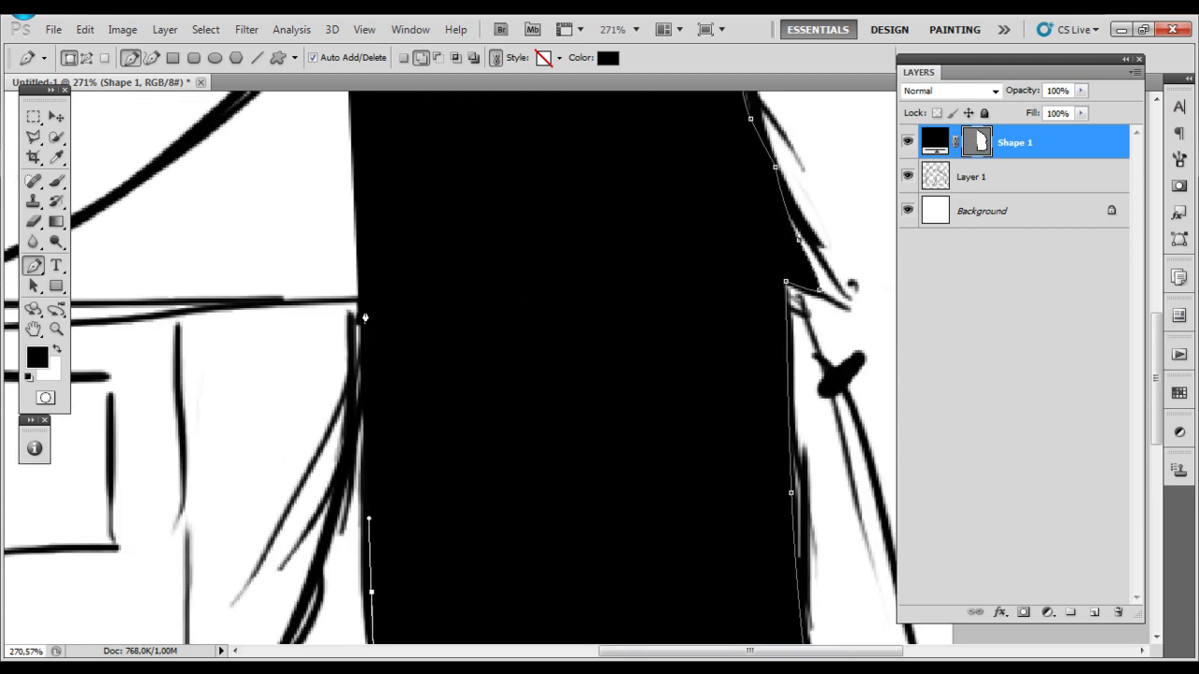
{"action": "left_click", "coordinate": [393, 157]}
{"action": "scroll", "coordinate": [295, 574], "scroll_direction": "up", "scroll_amount": 4}
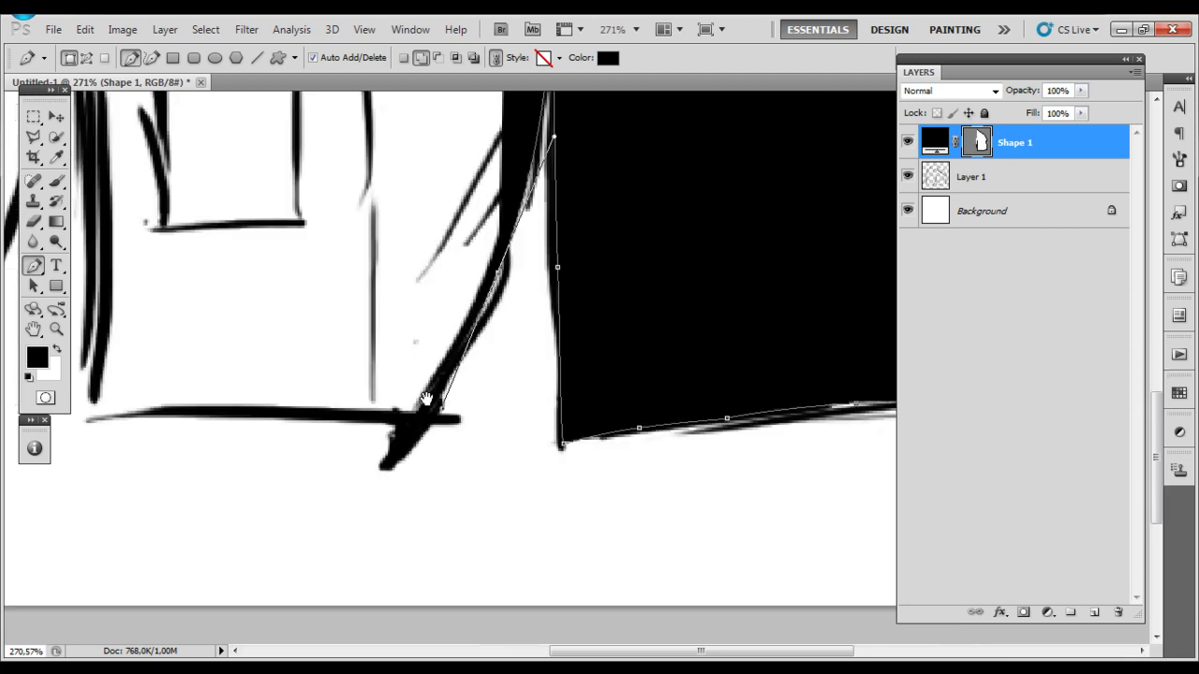
{"action": "left_click_drag", "start_coordinate": [413, 356], "coordinate": [440, 384]}
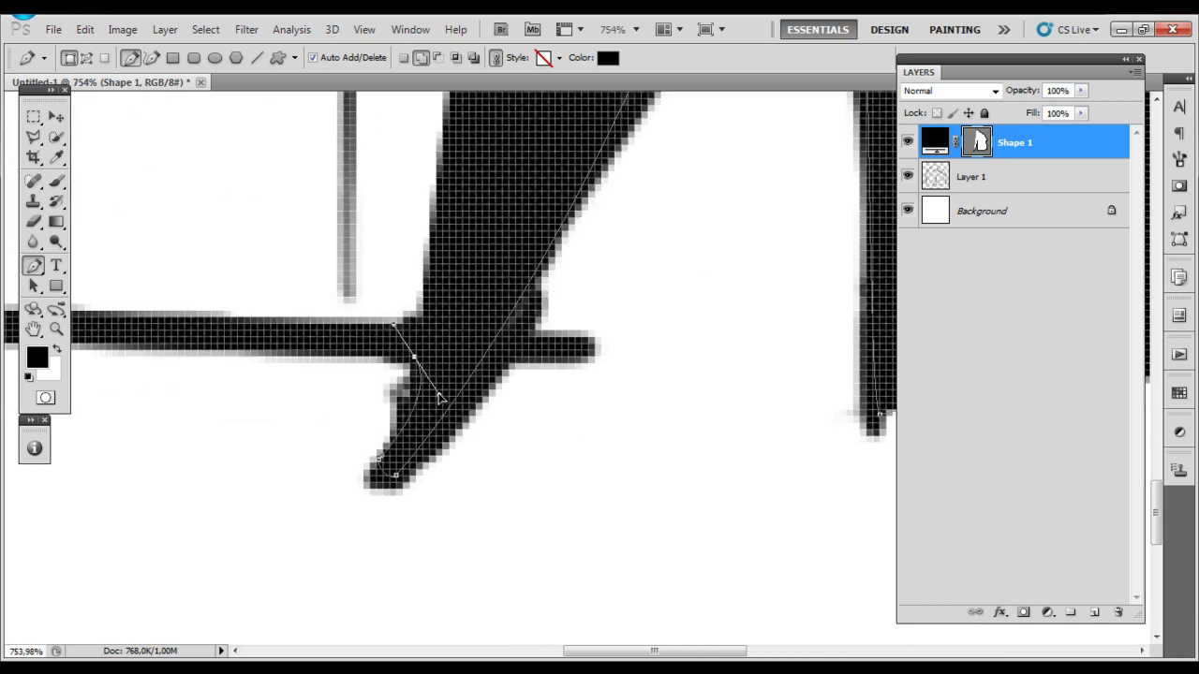
{"action": "scroll", "coordinate": [441, 398], "scroll_direction": "down", "scroll_amount": 3}
{"action": "scroll", "coordinate": [440, 398], "scroll_direction": "down", "scroll_amount": 2}
{"action": "left_click", "coordinate": [316, 356]}
{"action": "scroll", "coordinate": [360, 398], "scroll_direction": "up", "scroll_amount": 2}
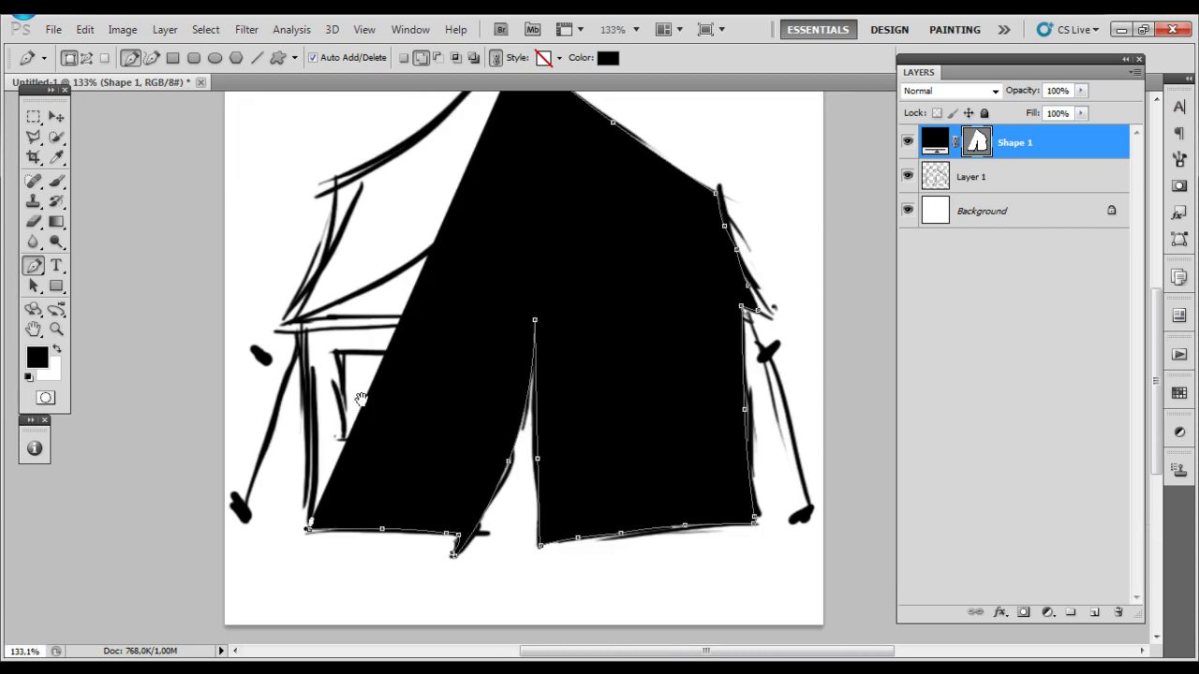
{"action": "left_click_drag", "start_coordinate": [361, 398], "coordinate": [260, 519]}
Step: Duplicate the traced Shape 1 layer and bring up free-transform options for the copy
{"action": "left_click_drag", "start_coordinate": [448, 277], "coordinate": [529, 155]}
{"action": "key", "text": "ctrl+j"}
{"action": "key", "text": "ctrl+t"}
{"action": "right_click", "coordinate": [509, 223]}
Step: Flip the copy horizontally and move its corner points to meet the tent centre
{"action": "left_click", "coordinate": [571, 471]}
{"action": "key", "text": "Return"}
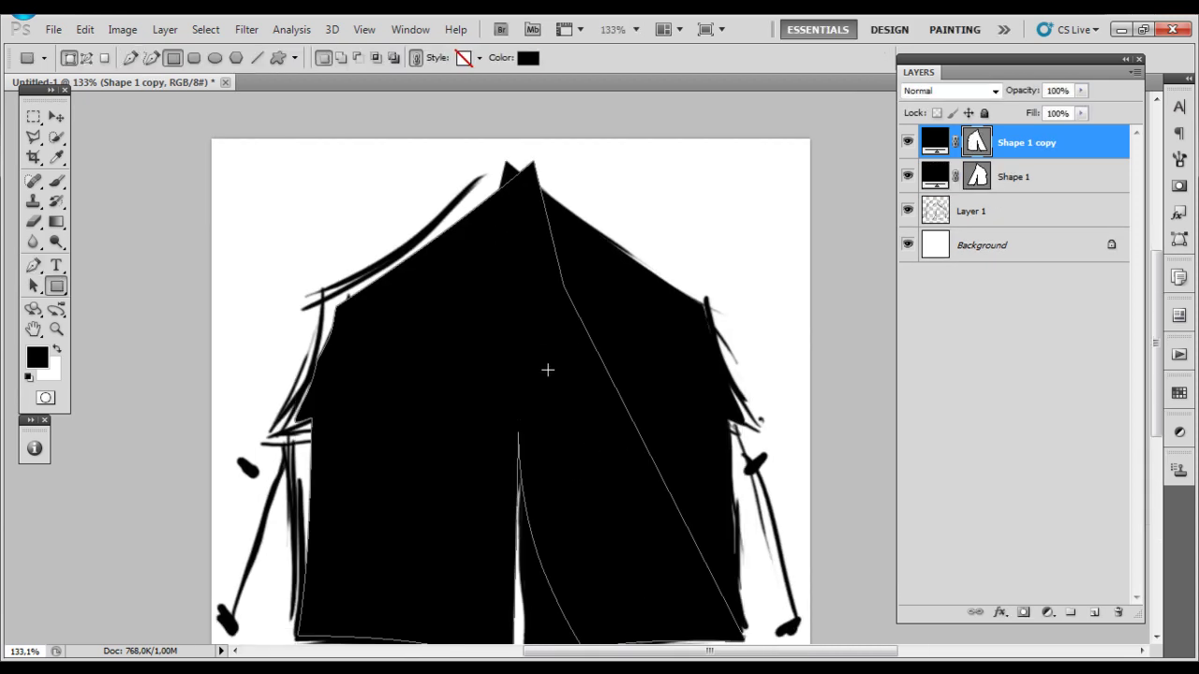
{"action": "left_click_drag", "start_coordinate": [709, 569], "coordinate": [481, 588]}
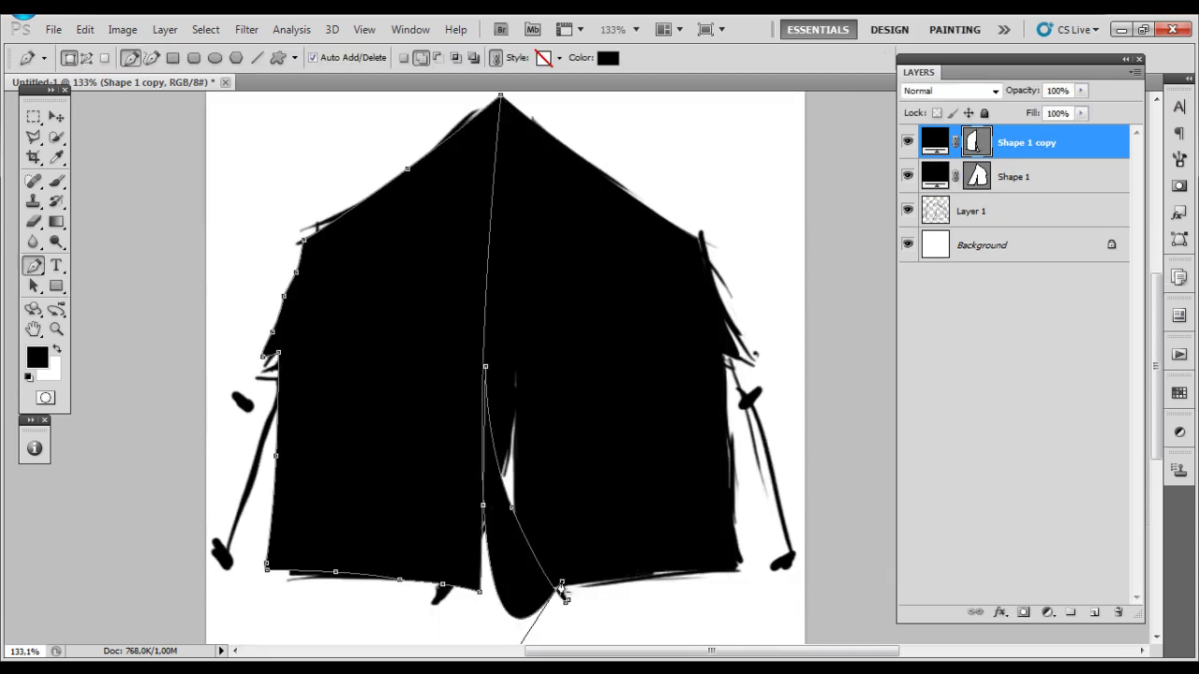
{"action": "mouse_move", "coordinate": [346, 579]}
{"action": "left_mouse_down"}
{"action": "mouse_move", "coordinate": [230, 581]}
{"action": "mouse_move", "coordinate": [394, 543]}
{"action": "left_mouse_up"}
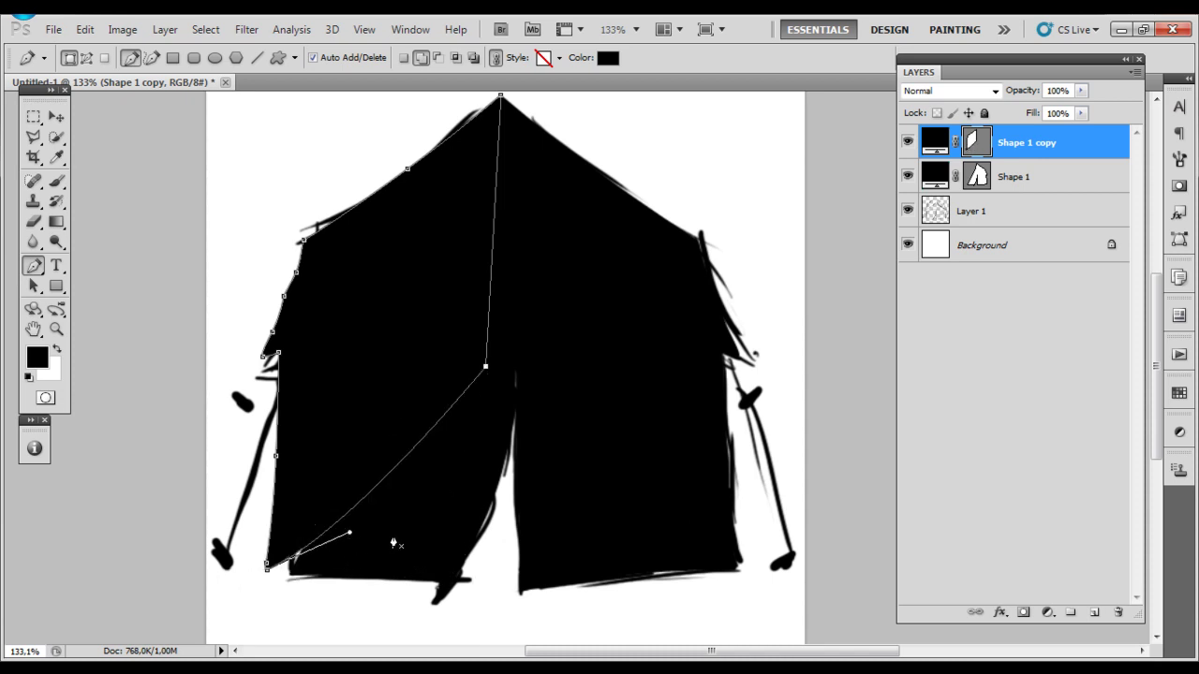
Step: Combine both halves into the original tent shape and remove the leftover copy layer
{"action": "key", "text": "alt+bracketleft"}
{"action": "scroll", "coordinate": [351, 471], "scroll_direction": "up", "scroll_amount": 2}
{"action": "scroll", "coordinate": [349, 471], "scroll_direction": "right", "scroll_amount": 2}
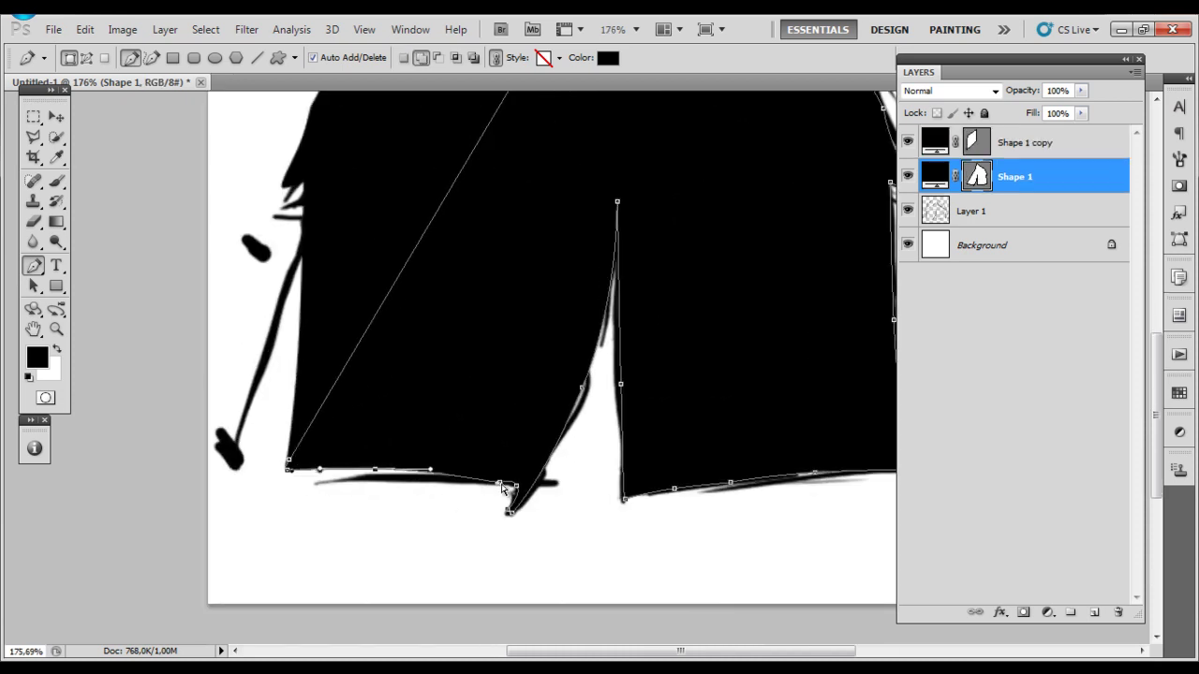
{"action": "scroll", "coordinate": [471, 479], "scroll_direction": "down", "scroll_amount": 1}
{"action": "key", "text": "m"}
{"action": "left_click_drag", "start_coordinate": [560, 322], "coordinate": [787, 586]}
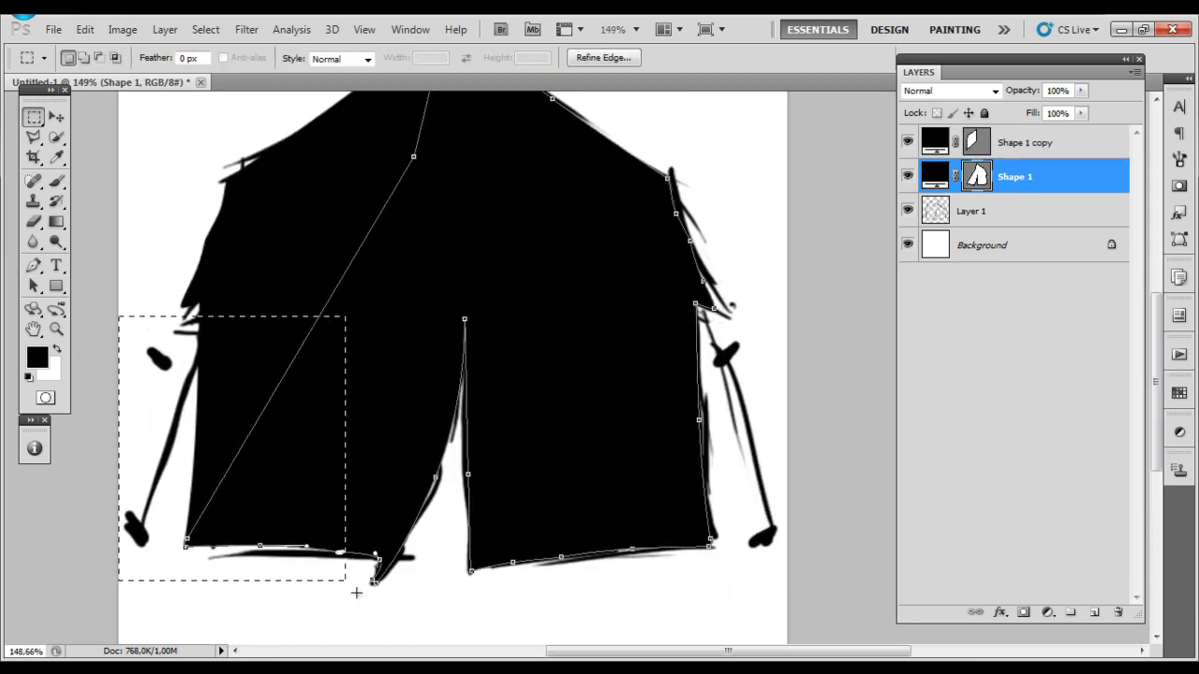
{"action": "key", "text": "p"}
{"action": "key", "text": "ctrl+alt+z"}
{"action": "key", "text": "ctrl+alt+z"}
{"action": "key", "text": "ctrl+alt+z"}
Step: Refine the tent's outline points and fit the whole tent in view
{"action": "scroll", "coordinate": [369, 315], "scroll_direction": "down", "scroll_amount": 2}
{"action": "key", "text": "a"}
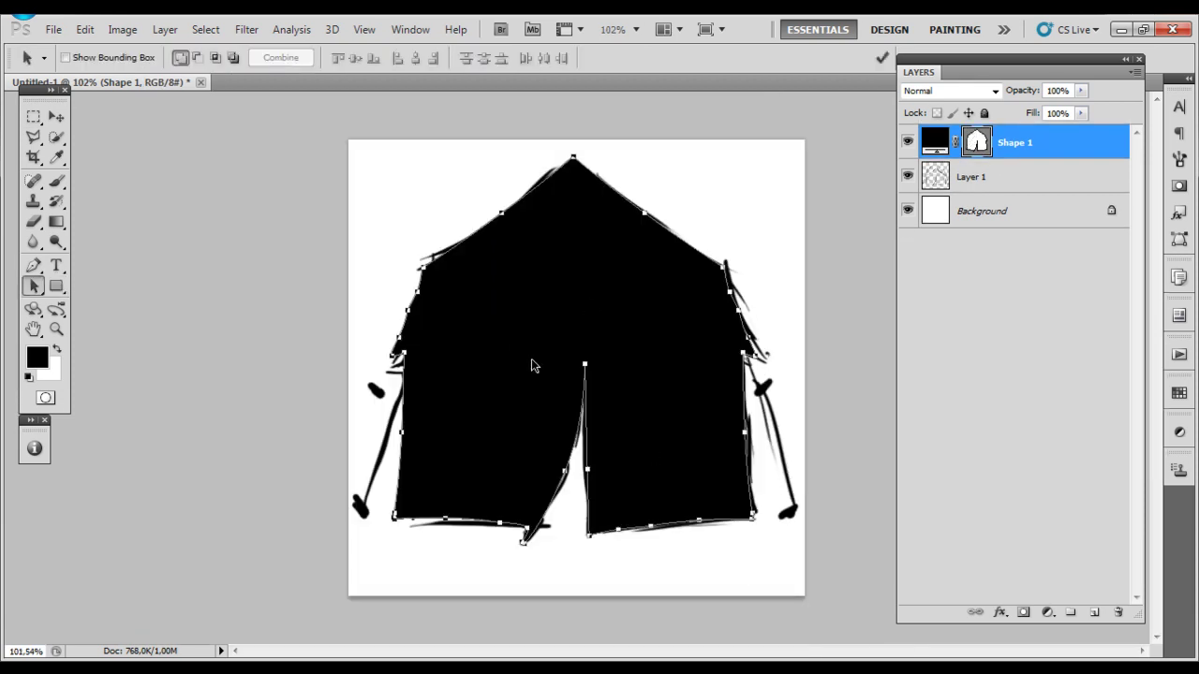
{"action": "key", "text": "p"}
{"action": "scroll", "coordinate": [424, 337], "scroll_direction": "up", "scroll_amount": 6}
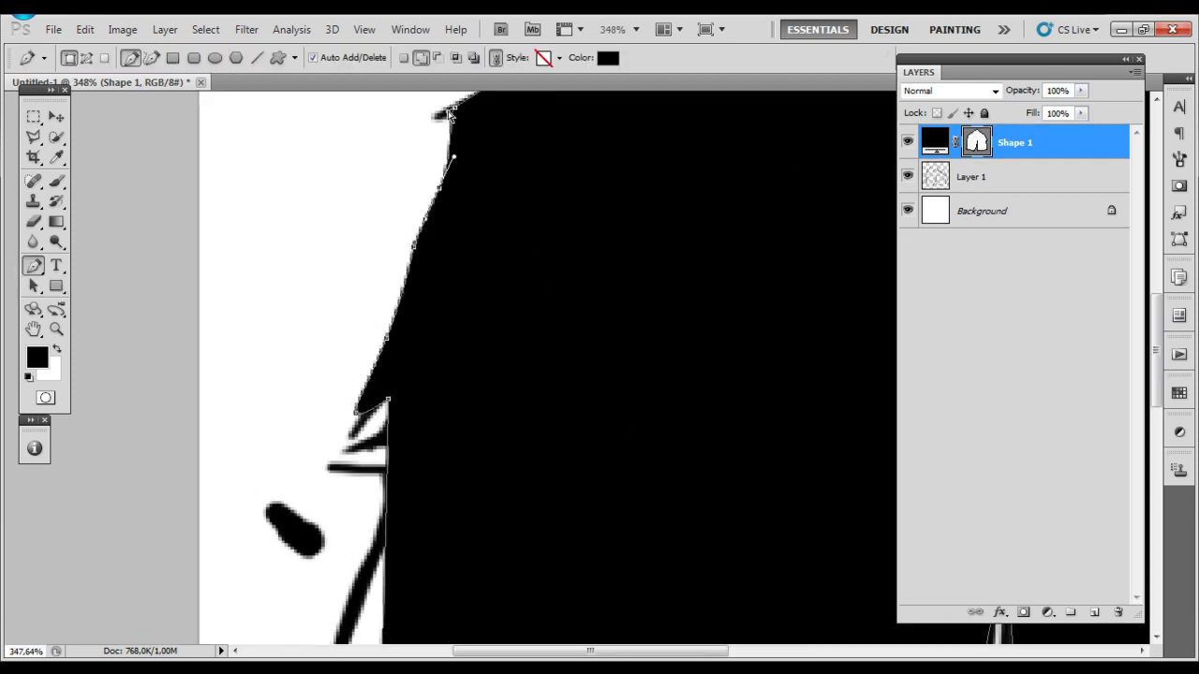
{"action": "scroll", "coordinate": [558, 393], "scroll_direction": "right", "scroll_amount": 5}
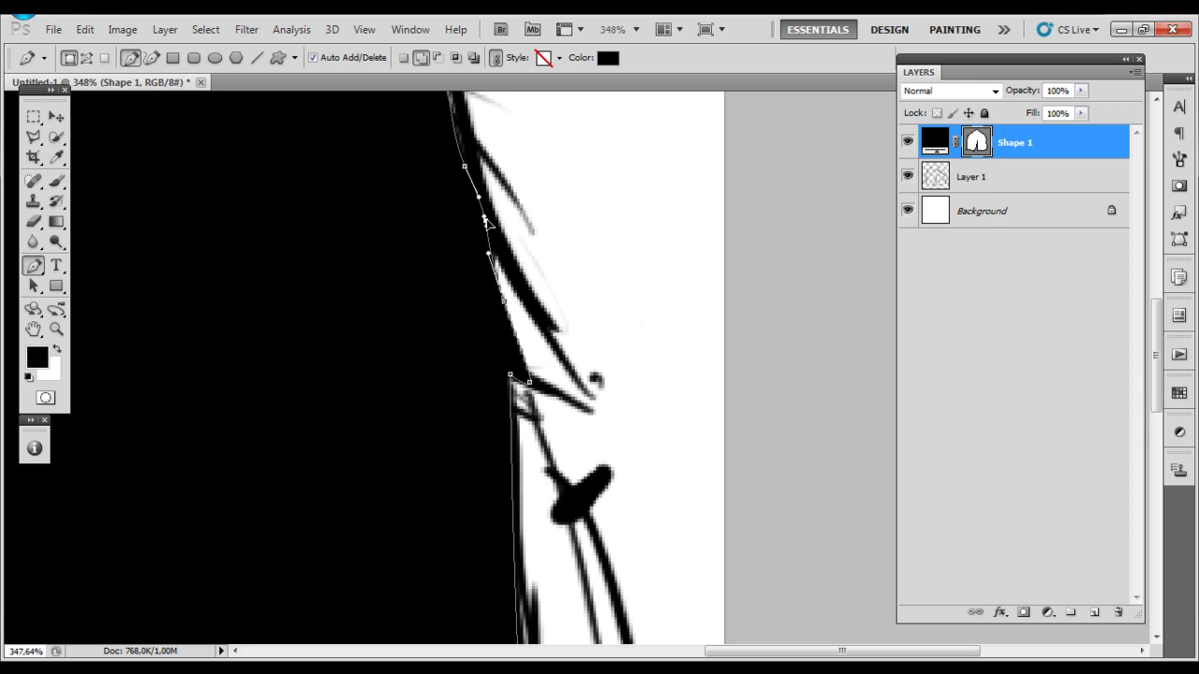
{"action": "key", "text": "ctrl+0"}
Step: Group the tent shape, mask Group 1 to the tent outline, and hide Shape 1
{"action": "key", "text": "ctrl+g"}
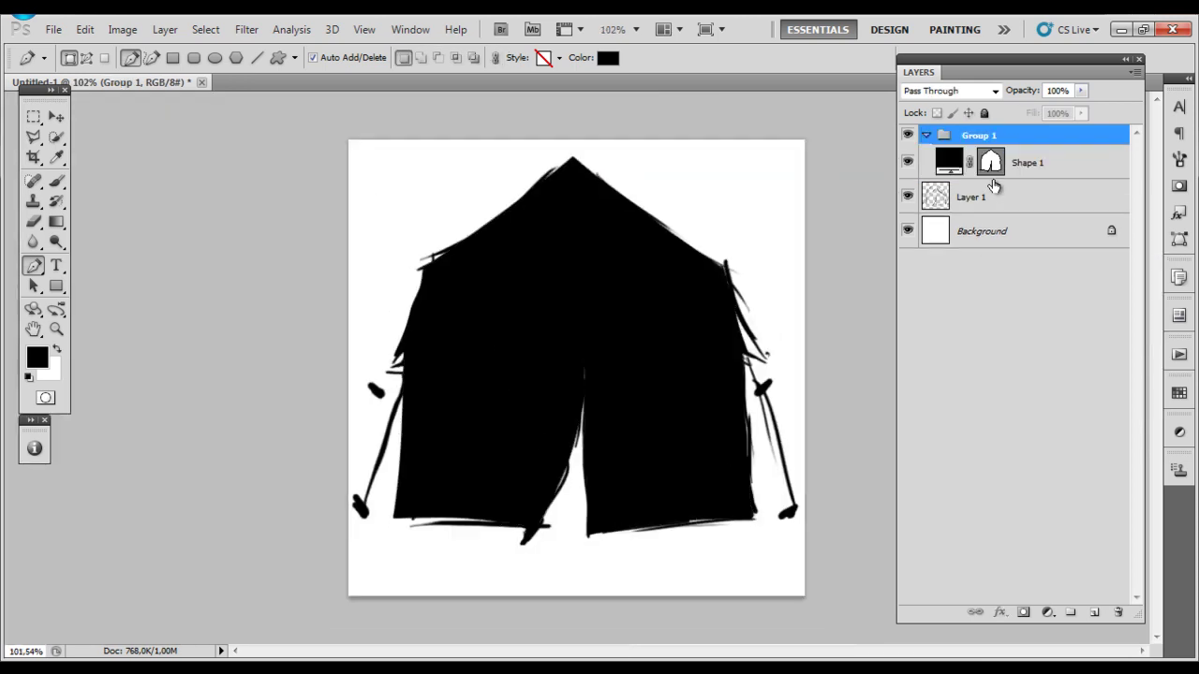
{"action": "left_click_drag", "start_coordinate": [990, 163], "coordinate": [979, 136]}
{"action": "left_click", "coordinate": [906, 176]}
{"action": "left_click", "coordinate": [1030, 176]}
Step: Add an olive-green Gradient Fill 1 layer inside the masked group
{"action": "left_click", "coordinate": [164, 29]}
{"action": "left_click", "coordinate": [405, 182]}
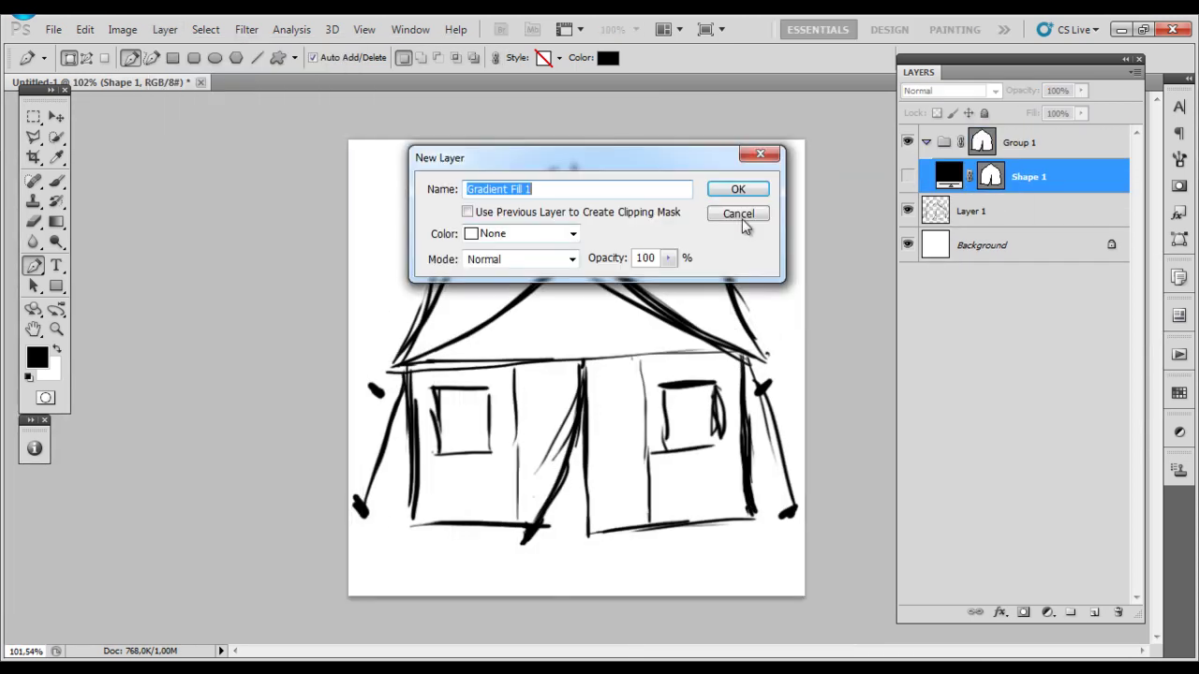
{"action": "key", "text": "Return"}
{"action": "left_click", "coordinate": [1065, 86]}
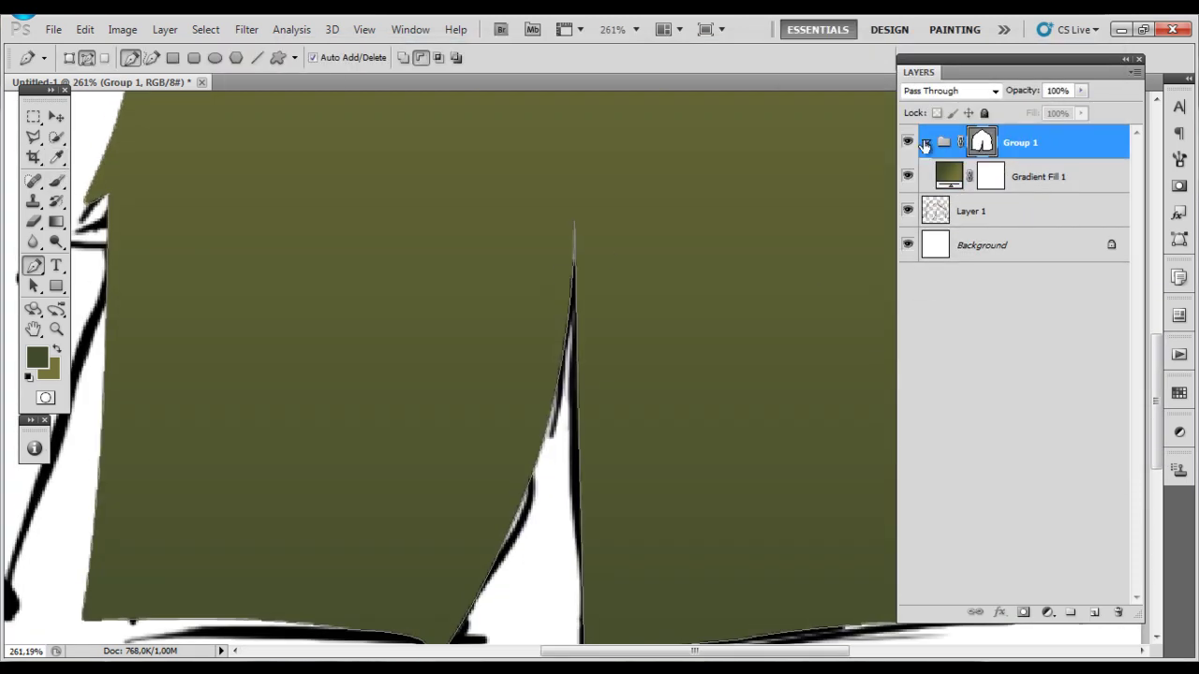
{"action": "left_click", "coordinate": [573, 226]}
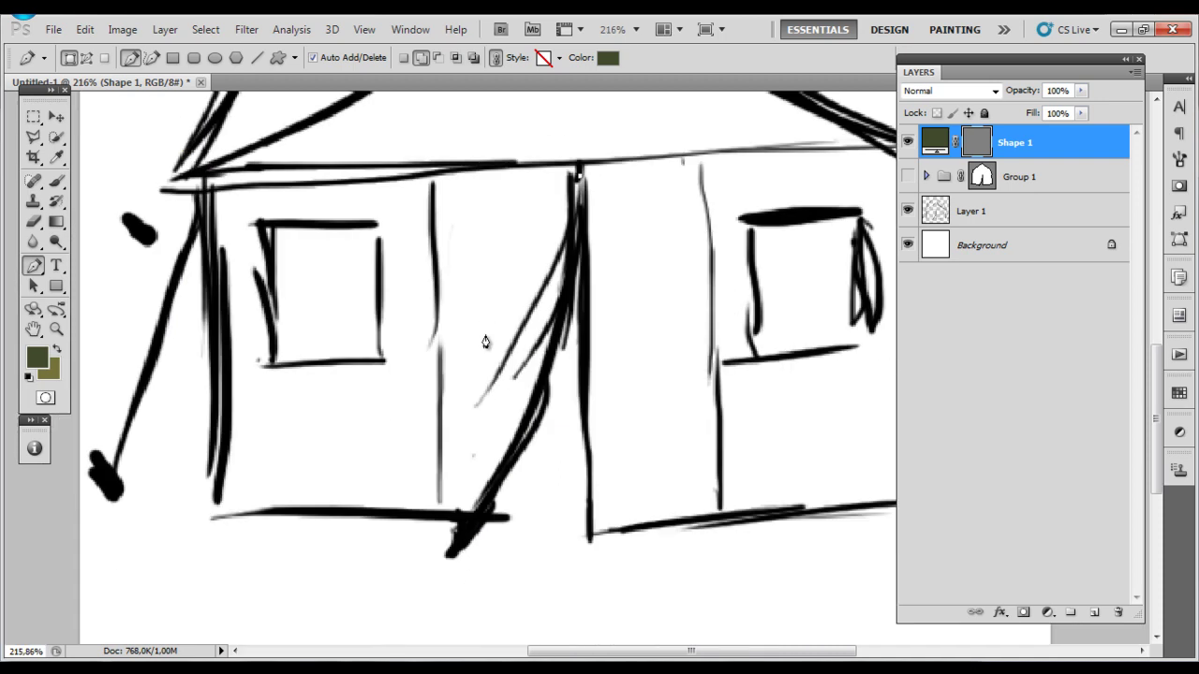
Step: Zoom in on the tent's doorway area
{"action": "scroll", "coordinate": [493, 546], "scroll_direction": "up", "scroll_amount": 2}
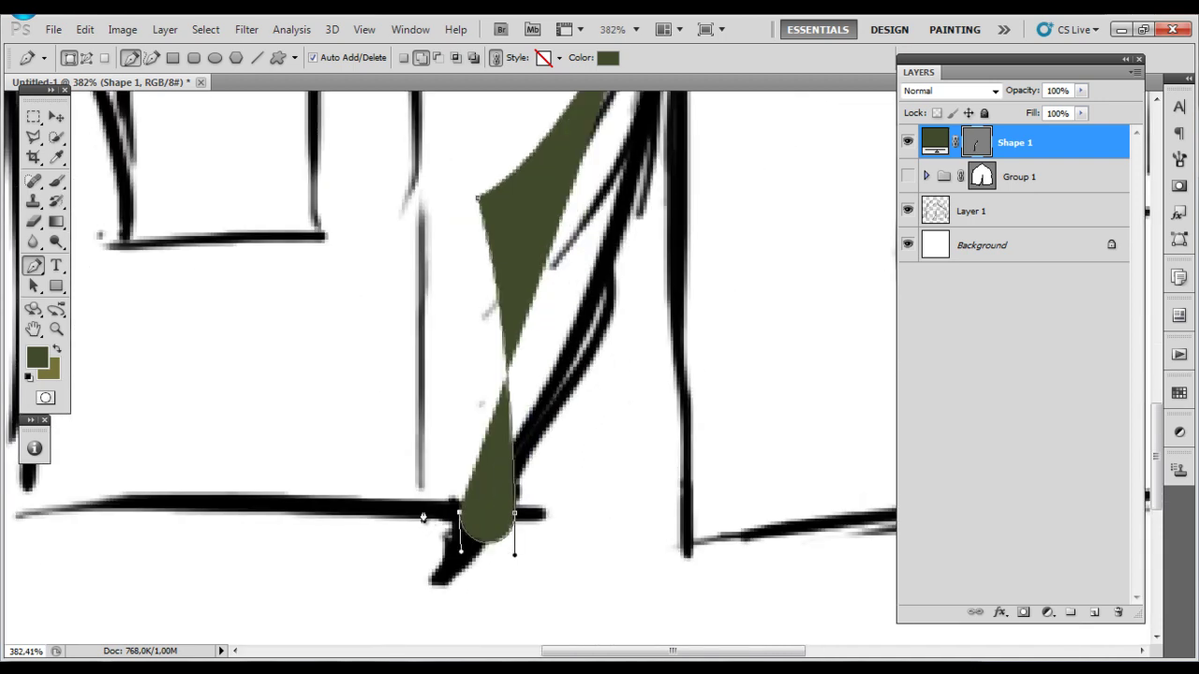
{"action": "scroll", "coordinate": [561, 375], "scroll_direction": "up", "scroll_amount": 3}
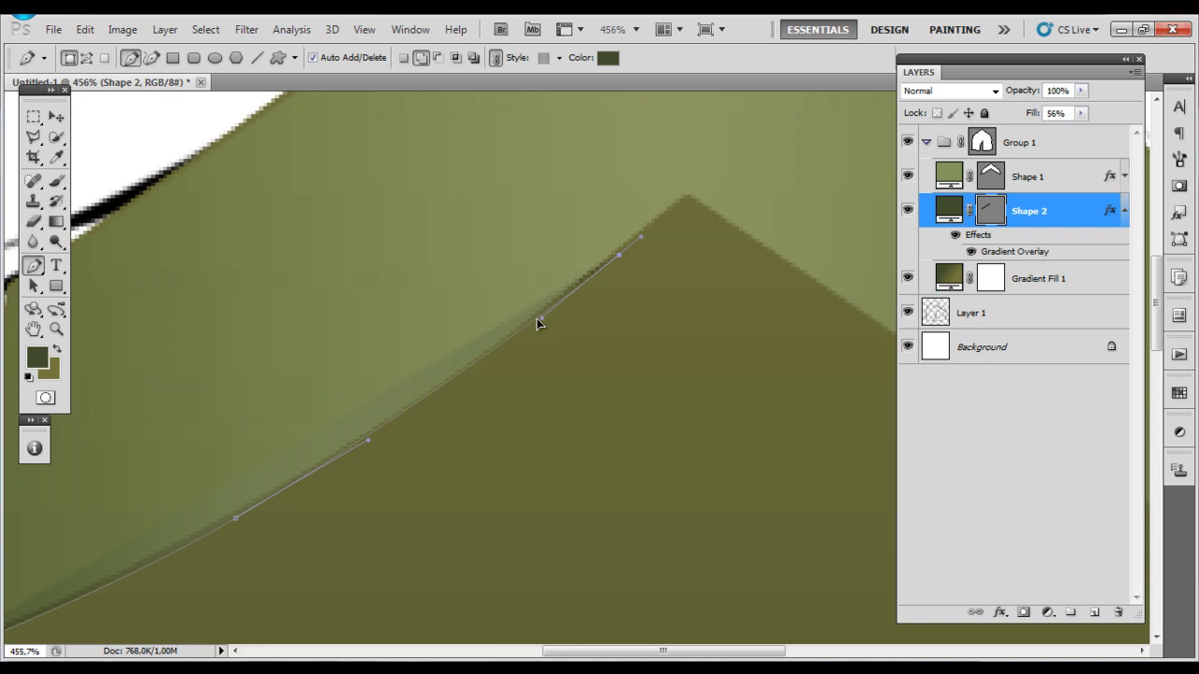
Step: Adjust the front panel shape and collapse Shape 2's list of effects
{"action": "left_click_drag", "start_coordinate": [536, 323], "coordinate": [475, 309]}
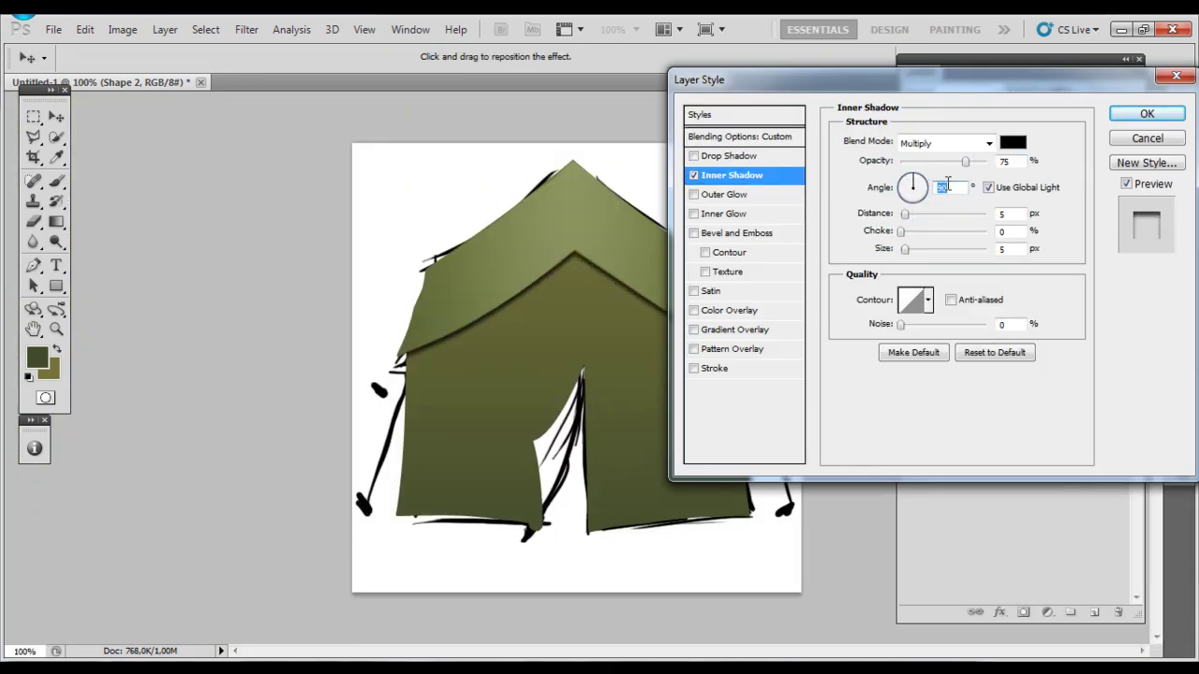
{"action": "left_click", "coordinate": [1123, 211]}
{"action": "scroll", "coordinate": [583, 356], "scroll_direction": "up", "scroll_amount": 3}
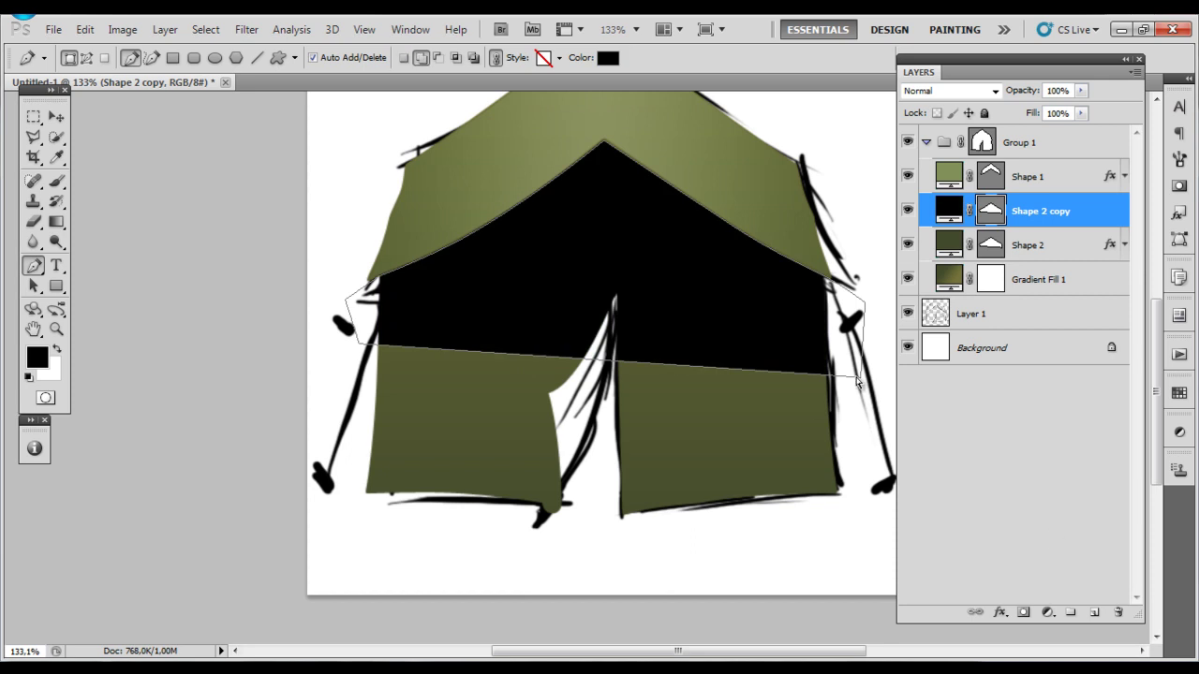
Step: Nudge the black band copy down, curve it along the roof edge, and set its fill to 12%
{"action": "key", "text": "shift+Down"}
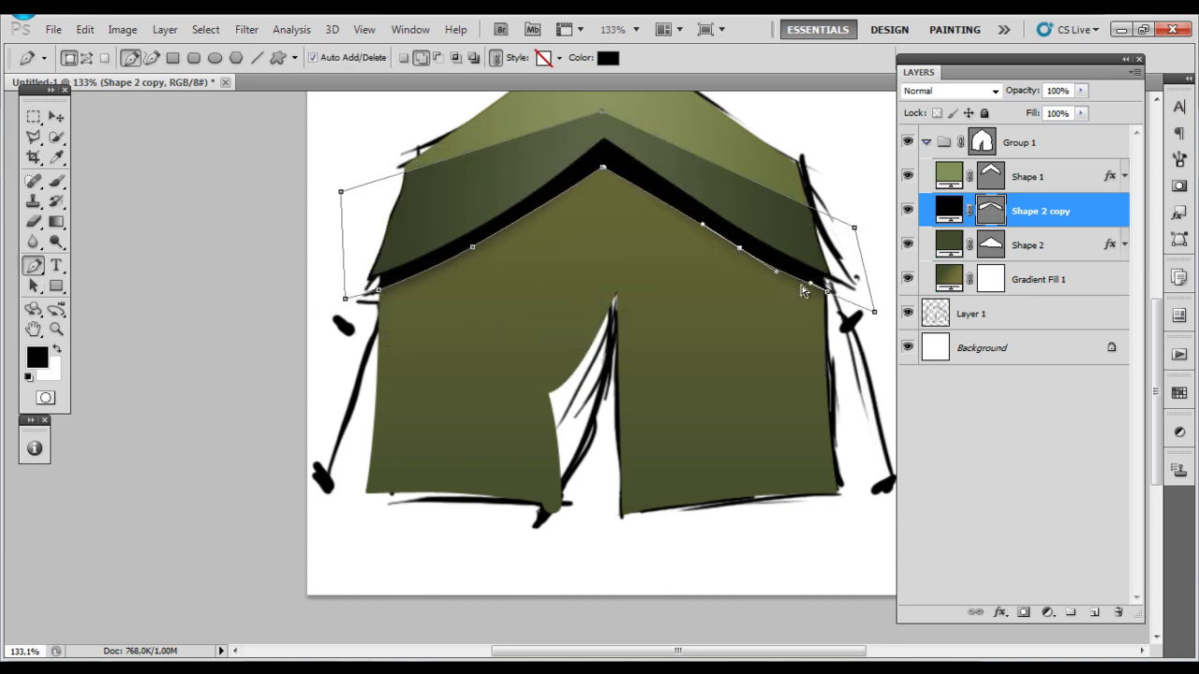
{"action": "left_click_drag", "start_coordinate": [398, 287], "coordinate": [474, 258]}
{"action": "type", "text": "12"}
{"action": "key", "text": "Return"}
{"action": "left_click_drag", "start_coordinate": [652, 154], "coordinate": [515, 181]}
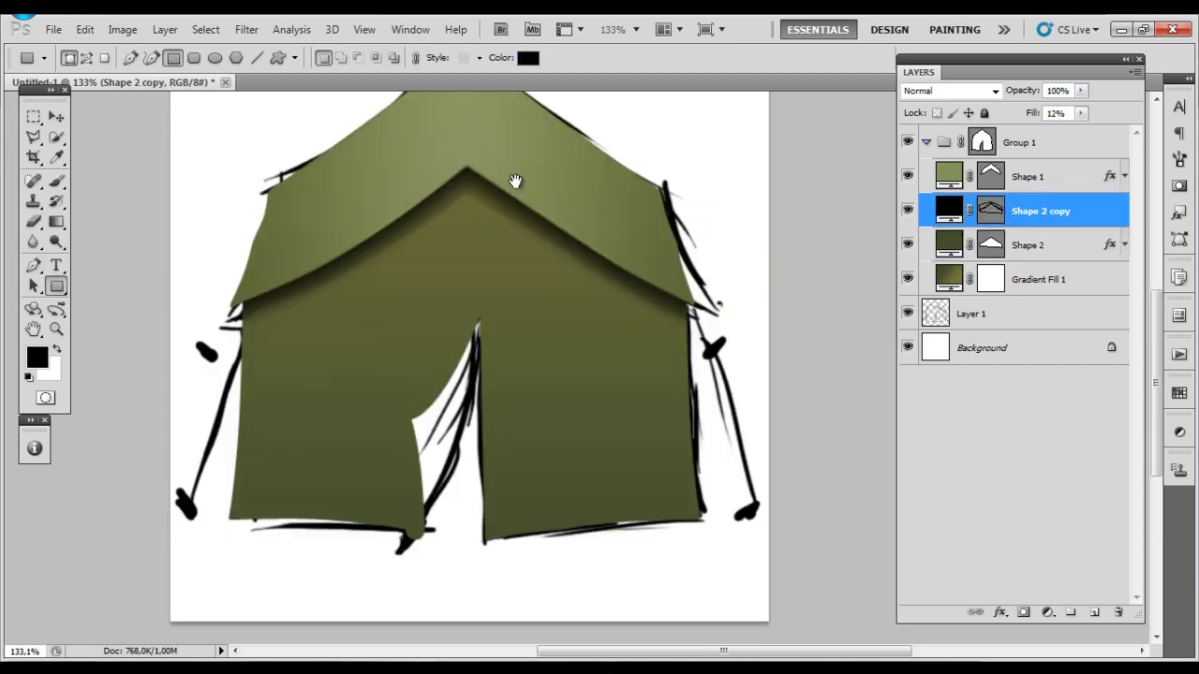
{"action": "scroll", "coordinate": [628, 246], "scroll_direction": "up", "scroll_amount": 1}
Step: Zoom to the roof peak and draw a thin seam path downward with the Pen
{"action": "key", "text": "alt+bracketright"}
{"action": "scroll", "coordinate": [569, 222], "scroll_direction": "up", "scroll_amount": 3}
{"action": "key", "text": "p"}
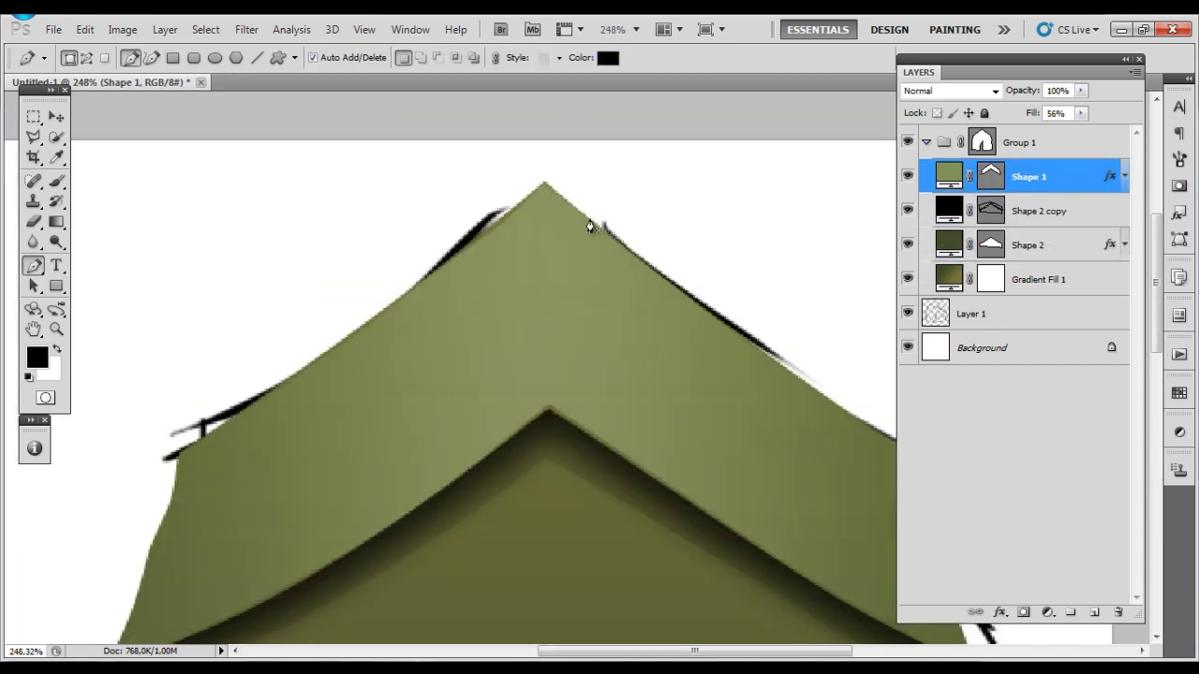
{"action": "left_click_drag", "start_coordinate": [590, 225], "coordinate": [597, 334]}
{"action": "scroll", "coordinate": [608, 440], "scroll_direction": "up", "scroll_amount": 3}
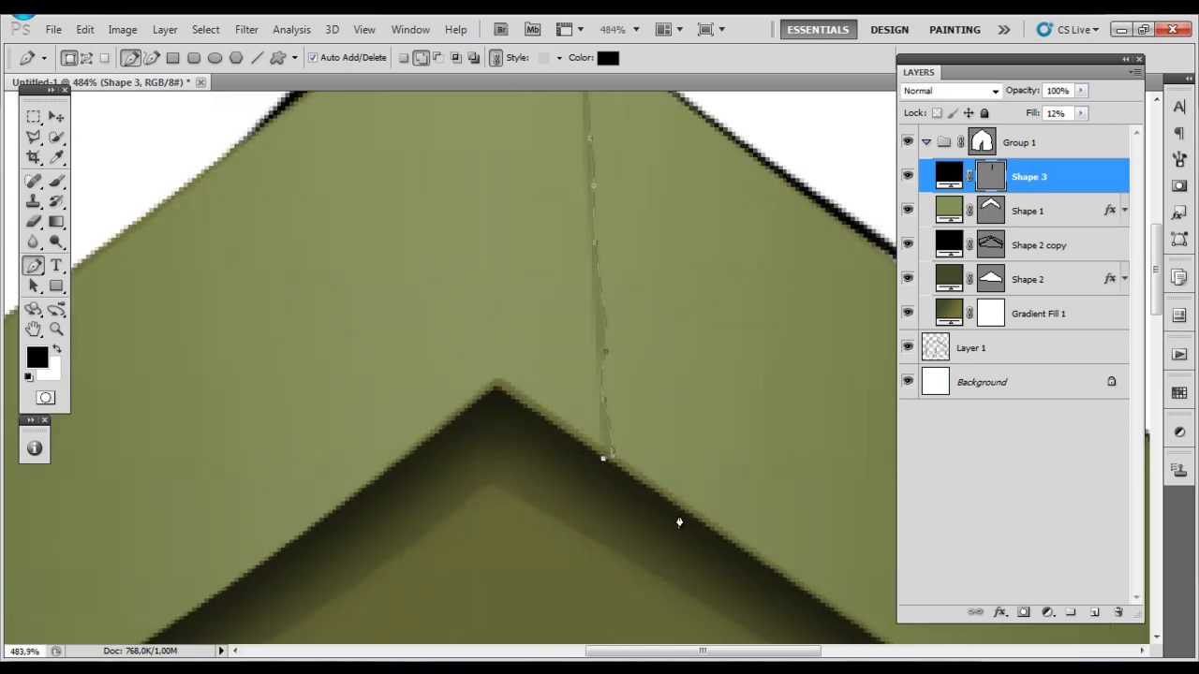
Step: Give the seam a Linear Burn inner shadow with angle 149, distance 3 and size 2
{"action": "scroll", "coordinate": [717, 594], "scroll_direction": "down", "scroll_amount": 3}
{"action": "scroll", "coordinate": [717, 177], "scroll_direction": "up", "scroll_amount": 3}
{"action": "double_click", "coordinate": [1077, 176]}
{"action": "left_click", "coordinate": [732, 175]}
{"action": "left_click", "coordinate": [988, 187]}
{"action": "mouse_move", "coordinate": [913, 187]}
{"action": "left_mouse_down"}
{"action": "mouse_move", "coordinate": [901, 181]}
{"action": "mouse_move", "coordinate": [903, 251]}
{"action": "left_mouse_up"}
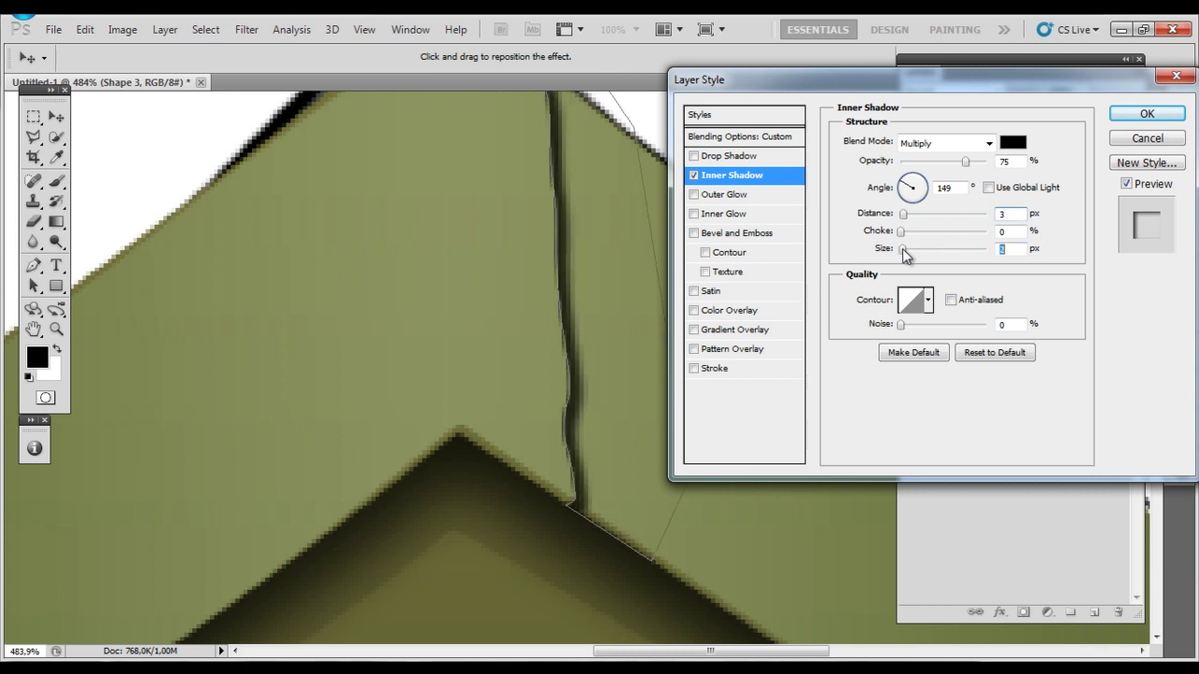
{"action": "left_click_drag", "start_coordinate": [969, 166], "coordinate": [975, 165]}
{"action": "left_click", "coordinate": [989, 144]}
{"action": "left_click", "coordinate": [946, 178]}
{"action": "left_click", "coordinate": [989, 144]}
{"action": "left_click", "coordinate": [924, 259]}
{"action": "left_click", "coordinate": [989, 143]}
{"action": "left_click", "coordinate": [922, 245]}
{"action": "key", "text": "Return"}
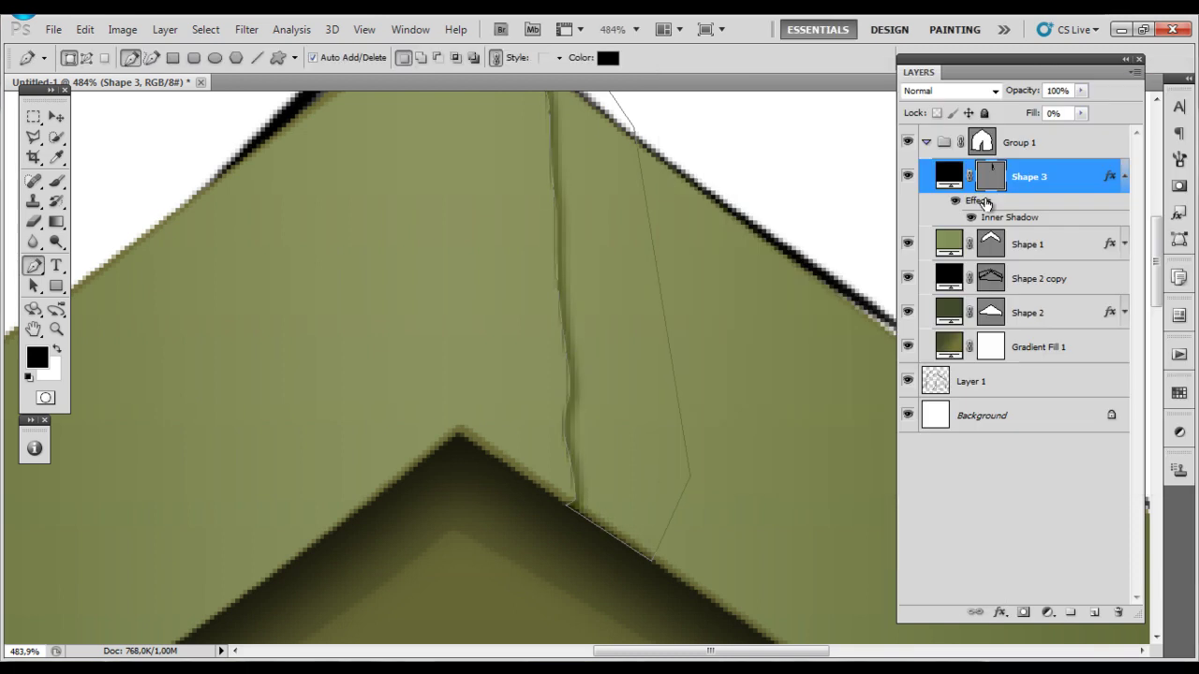
Step: Draw a second seam shape from the roof peak toward the inner roof edge
{"action": "key", "text": "ctrl+1"}
{"action": "scroll", "coordinate": [623, 197], "scroll_direction": "up", "scroll_amount": 3}
{"action": "left_click", "coordinate": [544, 271]}
{"action": "left_click", "coordinate": [537, 383]}
{"action": "left_click", "coordinate": [541, 473]}
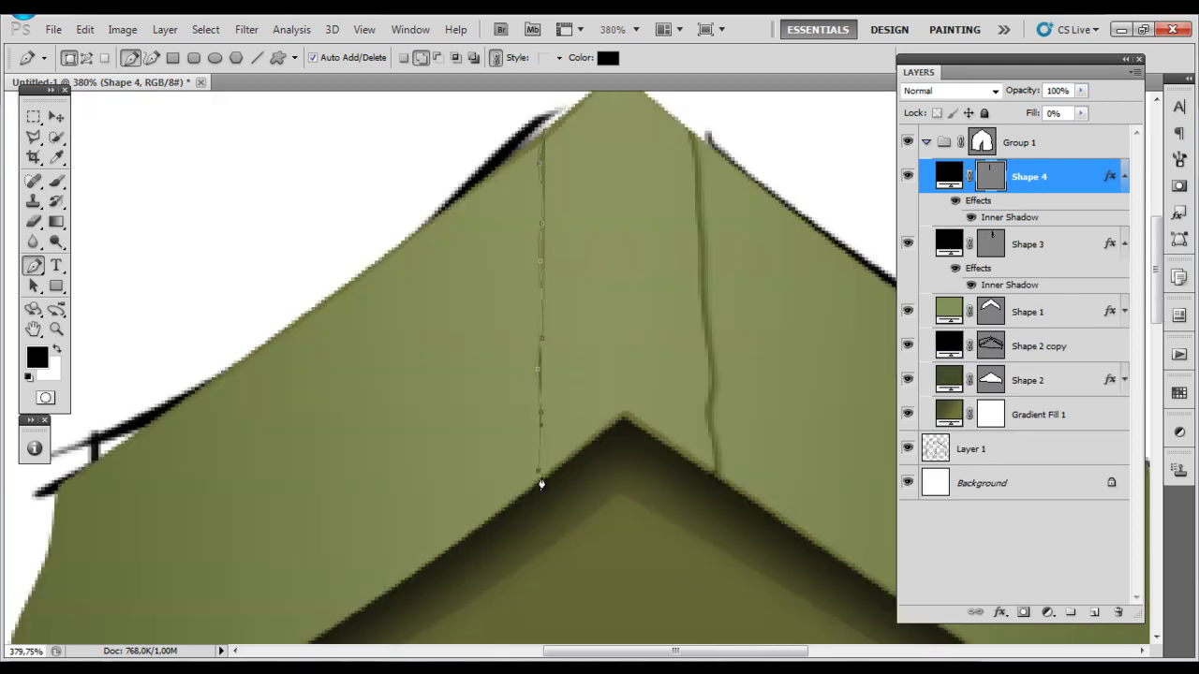
{"action": "left_click", "coordinate": [437, 487]}
{"action": "left_click", "coordinate": [478, 169]}
{"action": "left_click", "coordinate": [545, 131]}
Step: Give the second seam a matching inner shadow and collapse both seams' effects lists
{"action": "double_click", "coordinate": [1110, 176]}
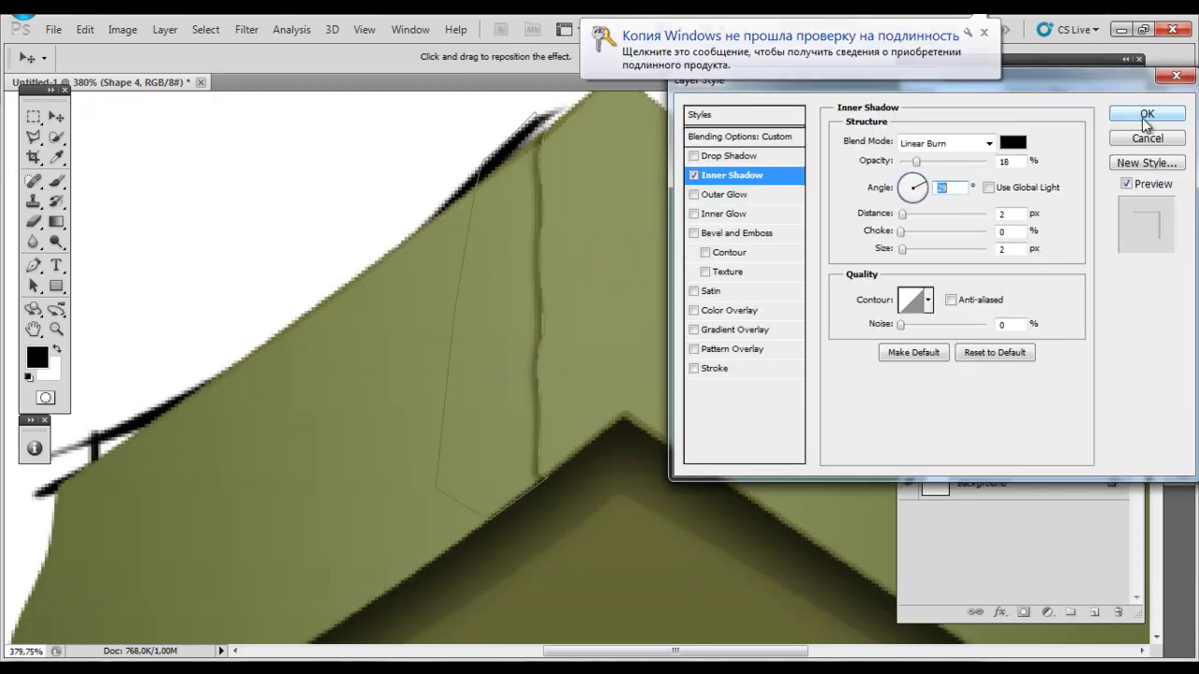
{"action": "left_click", "coordinate": [1145, 120]}
{"action": "left_click", "coordinate": [1124, 176]}
{"action": "left_click", "coordinate": [1123, 210]}
{"action": "key", "text": "ctrl+1"}
{"action": "scroll", "coordinate": [535, 312], "scroll_direction": "up", "scroll_amount": 3}
{"action": "left_click_drag", "start_coordinate": [535, 313], "coordinate": [440, 236]}
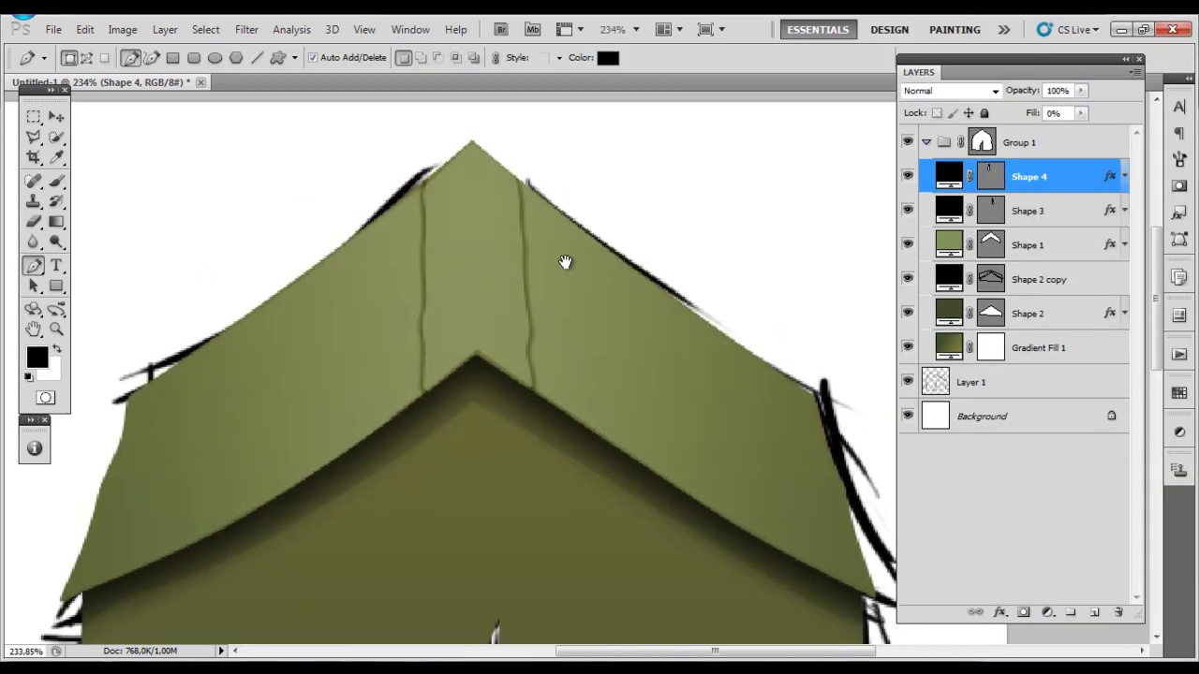
Step: Draw a ridge strip at the peak and give it a Soft Light gradient overlay
{"action": "scroll", "coordinate": [389, 124], "scroll_direction": "up", "scroll_amount": 2}
{"action": "left_click", "coordinate": [394, 106]}
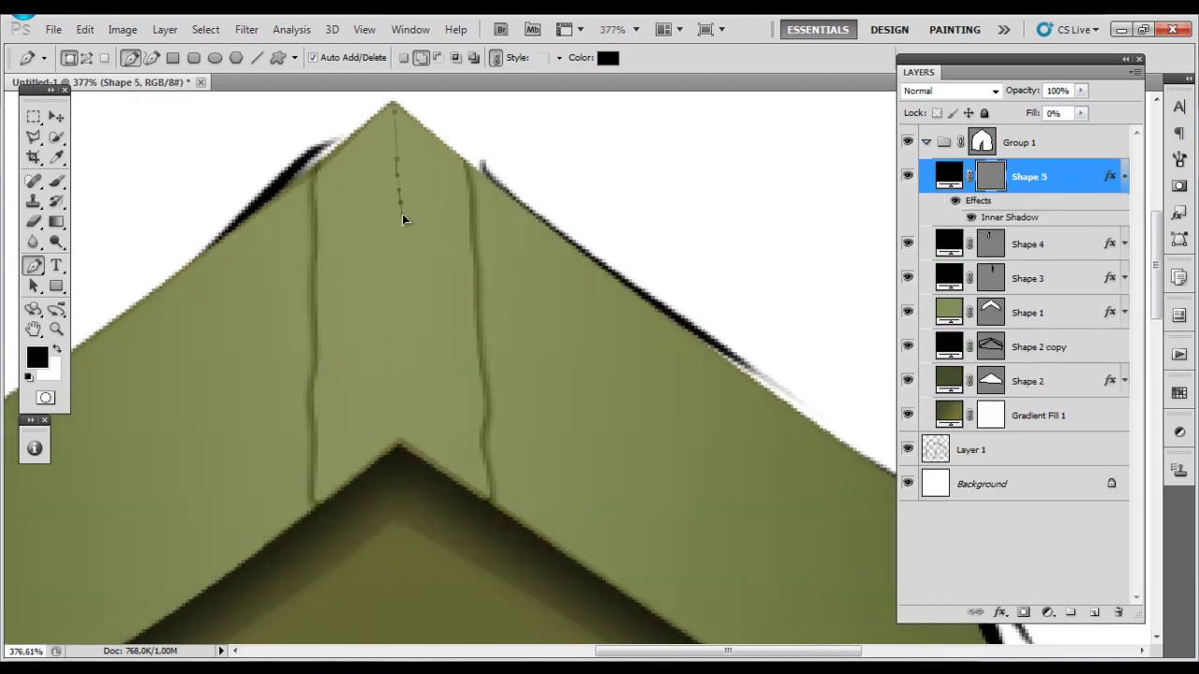
{"action": "left_click", "coordinate": [471, 316]}
{"action": "left_click", "coordinate": [393, 111]}
{"action": "left_click", "coordinate": [1000, 613]}
{"action": "left_click", "coordinate": [1049, 505]}
{"action": "left_click", "coordinate": [946, 142]}
{"action": "left_click", "coordinate": [918, 386]}
{"action": "left_click", "coordinate": [946, 142]}
{"action": "left_click", "coordinate": [913, 302]}
{"action": "left_click", "coordinate": [913, 288]}
{"action": "left_click", "coordinate": [946, 142]}
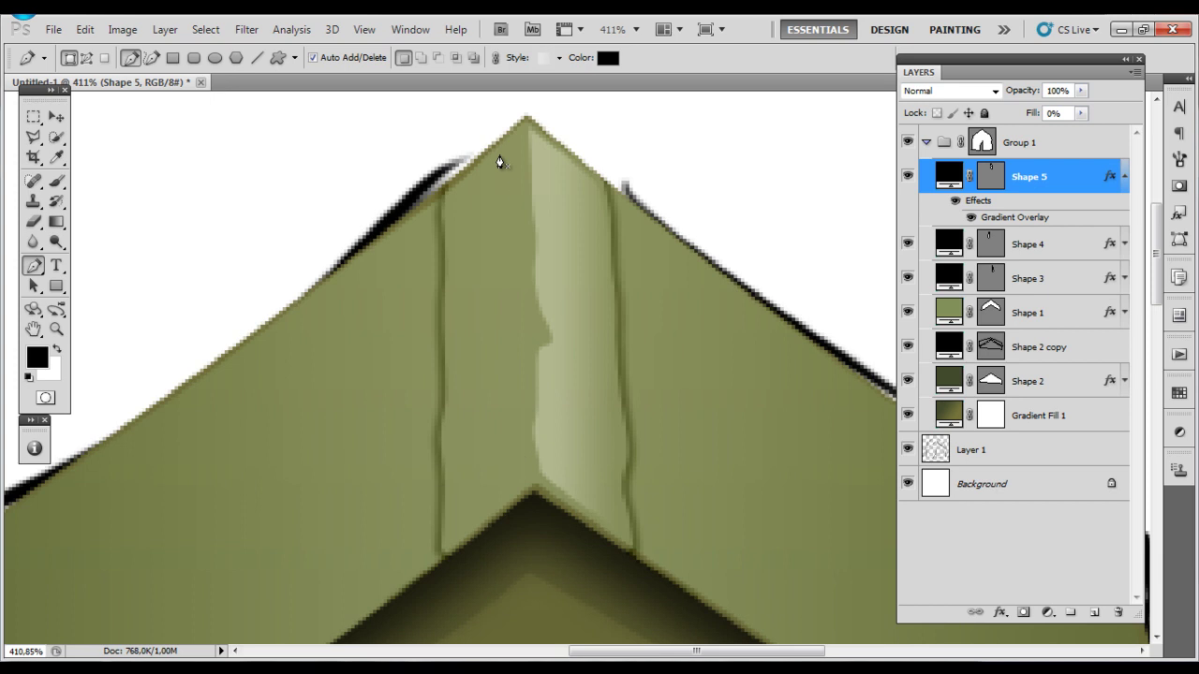
Step: Draw a second ridge stripe and give it an edited gradient overlay at 180°
{"action": "left_click", "coordinate": [522, 128]}
{"action": "left_click", "coordinate": [522, 183]}
{"action": "left_click", "coordinate": [526, 227]}
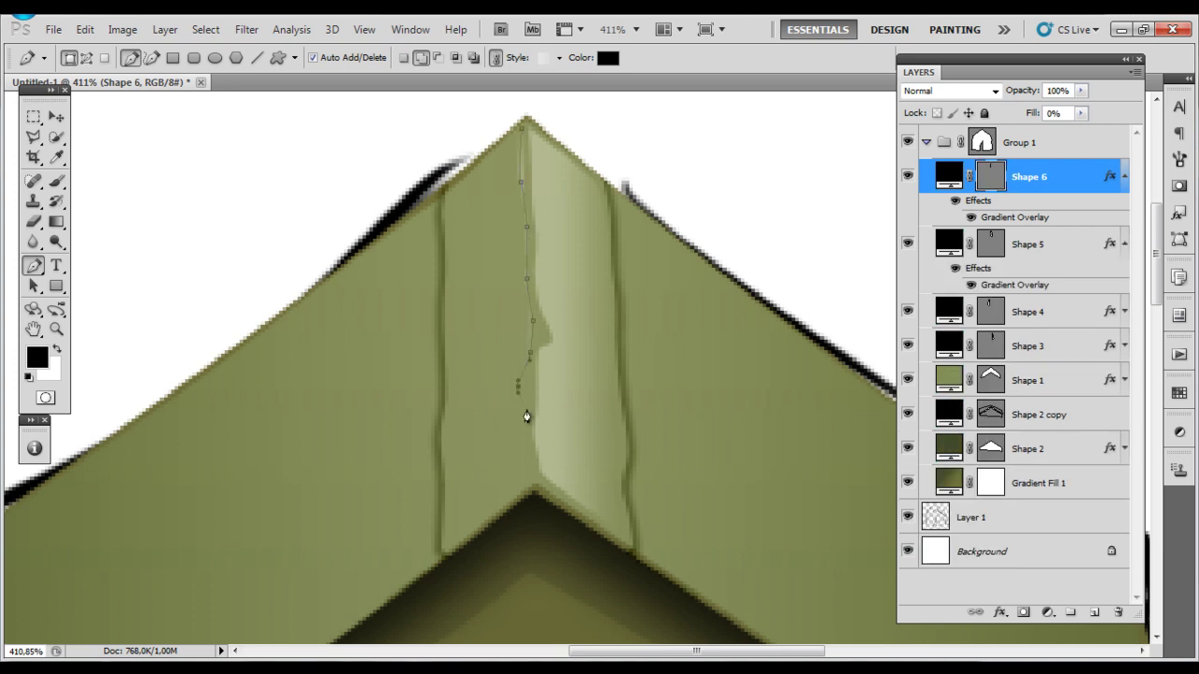
{"action": "left_click", "coordinate": [450, 528]}
{"action": "left_click", "coordinate": [443, 281]}
{"action": "left_click", "coordinate": [521, 128]}
{"action": "right_click", "coordinate": [626, 279]}
{"action": "left_click", "coordinate": [685, 309]}
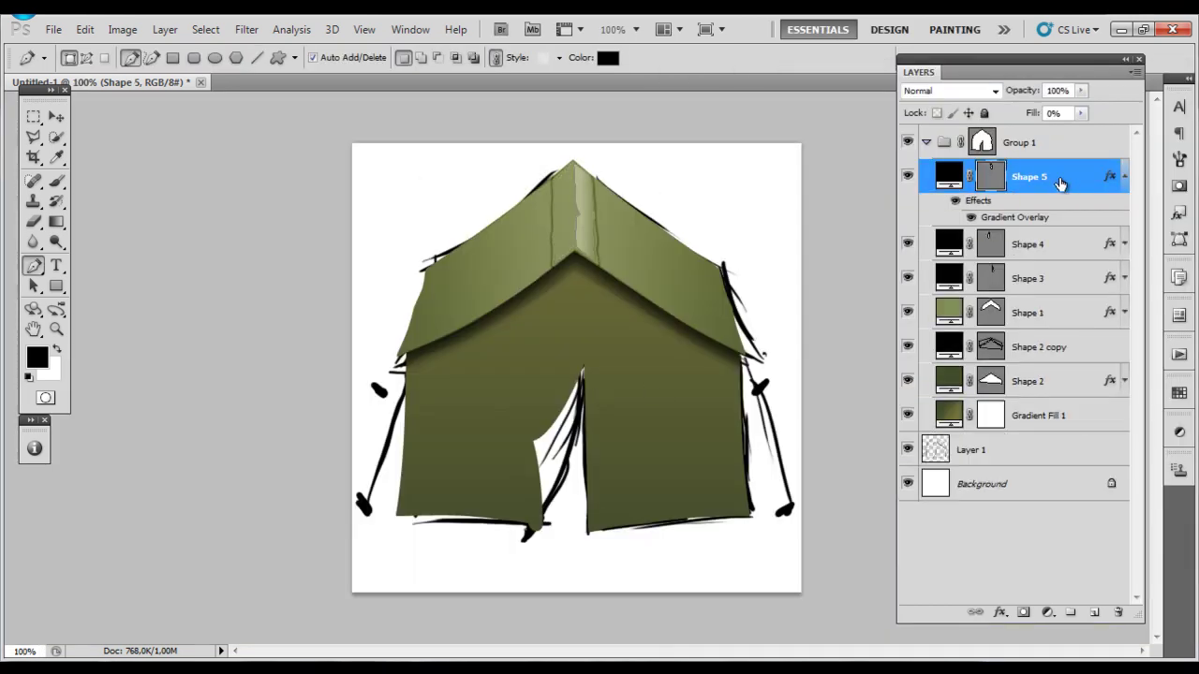
{"action": "double_click", "coordinate": [1003, 220]}
{"action": "left_click", "coordinate": [1065, 85]}
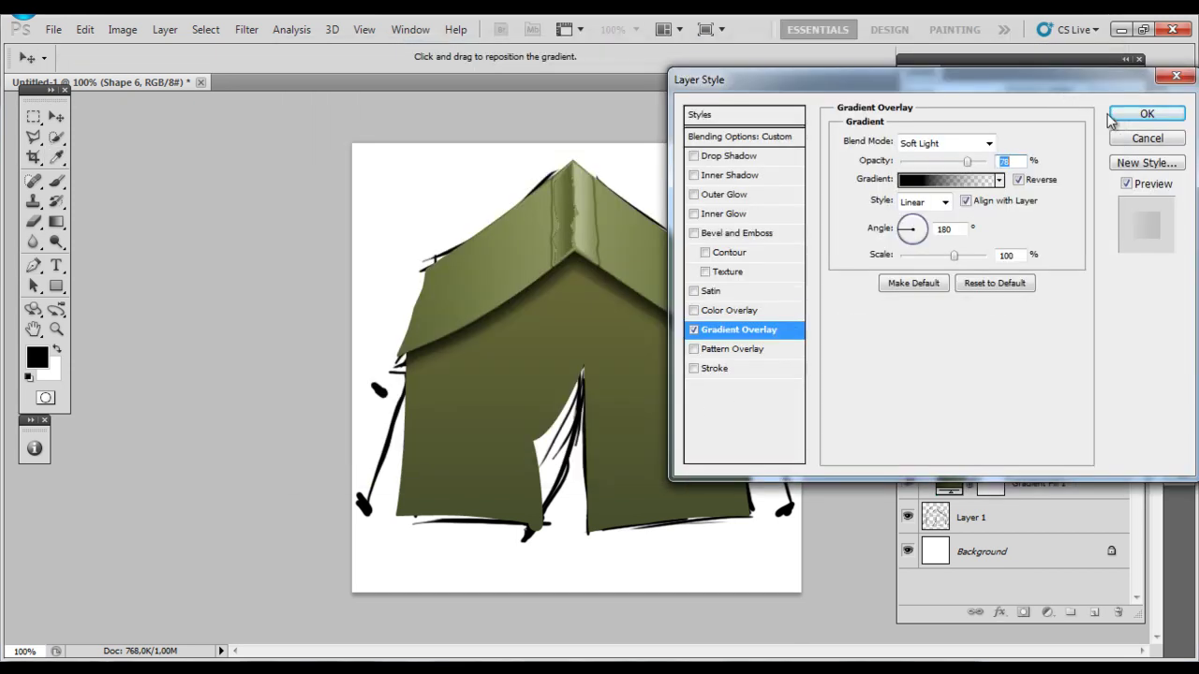
{"action": "left_click", "coordinate": [1150, 113]}
Step: Duplicate the shaded strip layer and bend the copy into creases along the right roof flap
{"action": "key", "text": "ctrl+plus"}
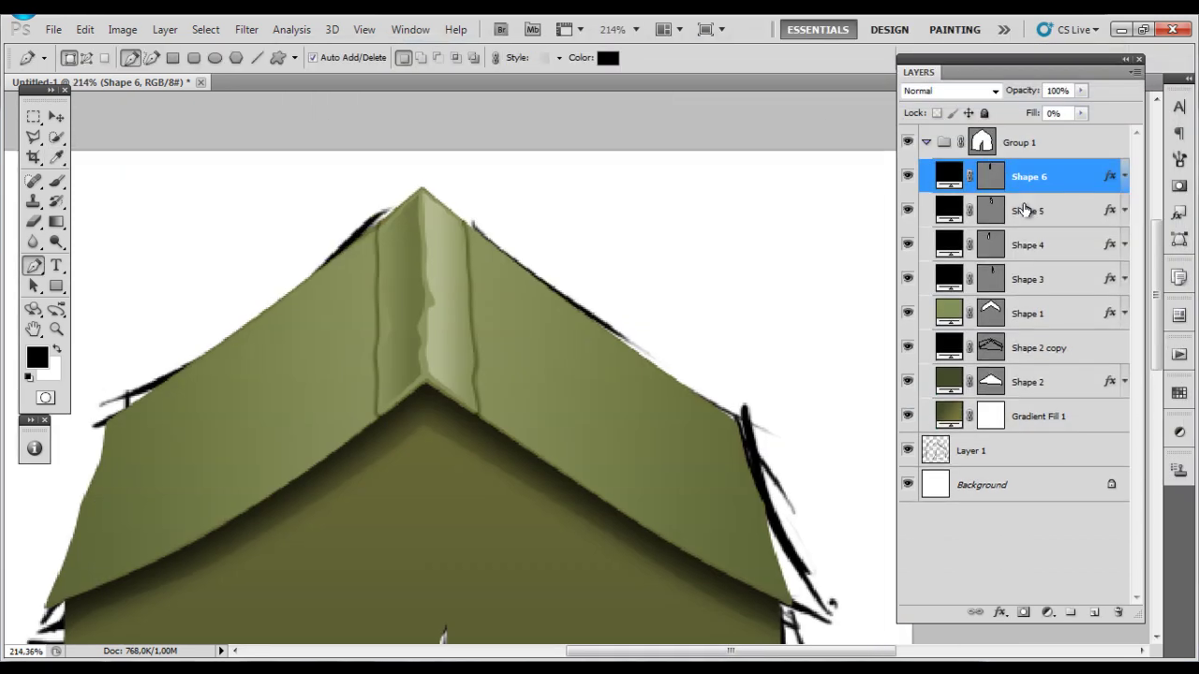
{"action": "key", "text": "ctrl+plus"}
{"action": "key", "text": "ctrl+j"}
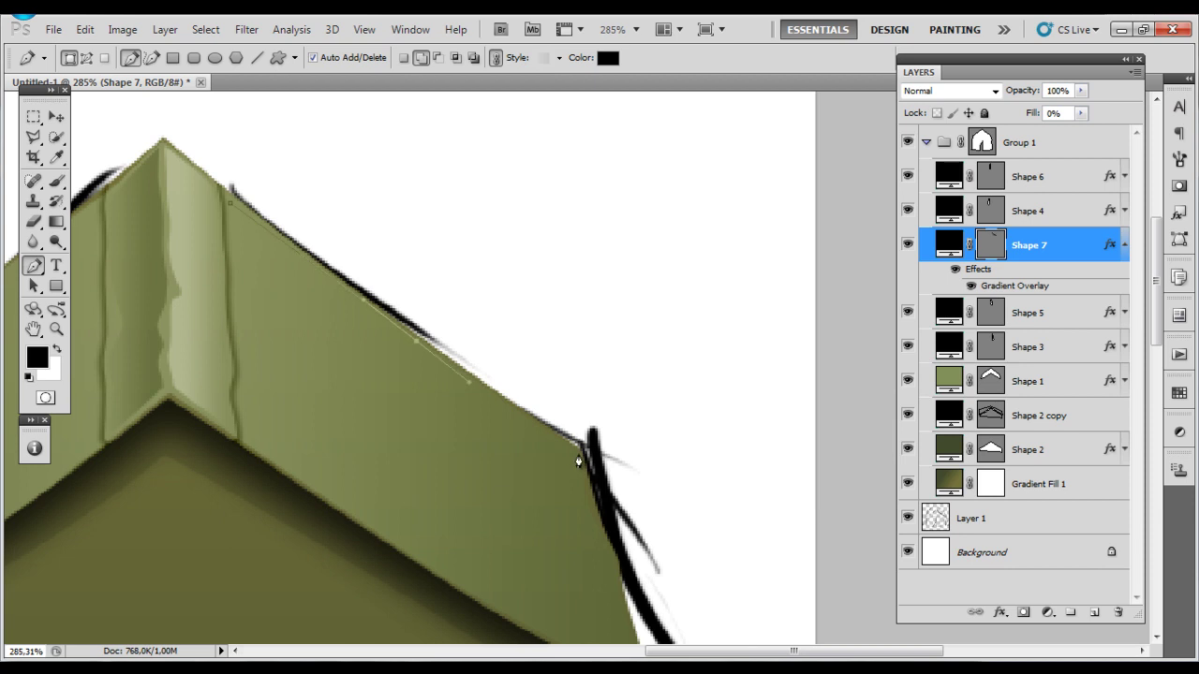
{"action": "left_click_drag", "start_coordinate": [415, 341], "coordinate": [432, 413]}
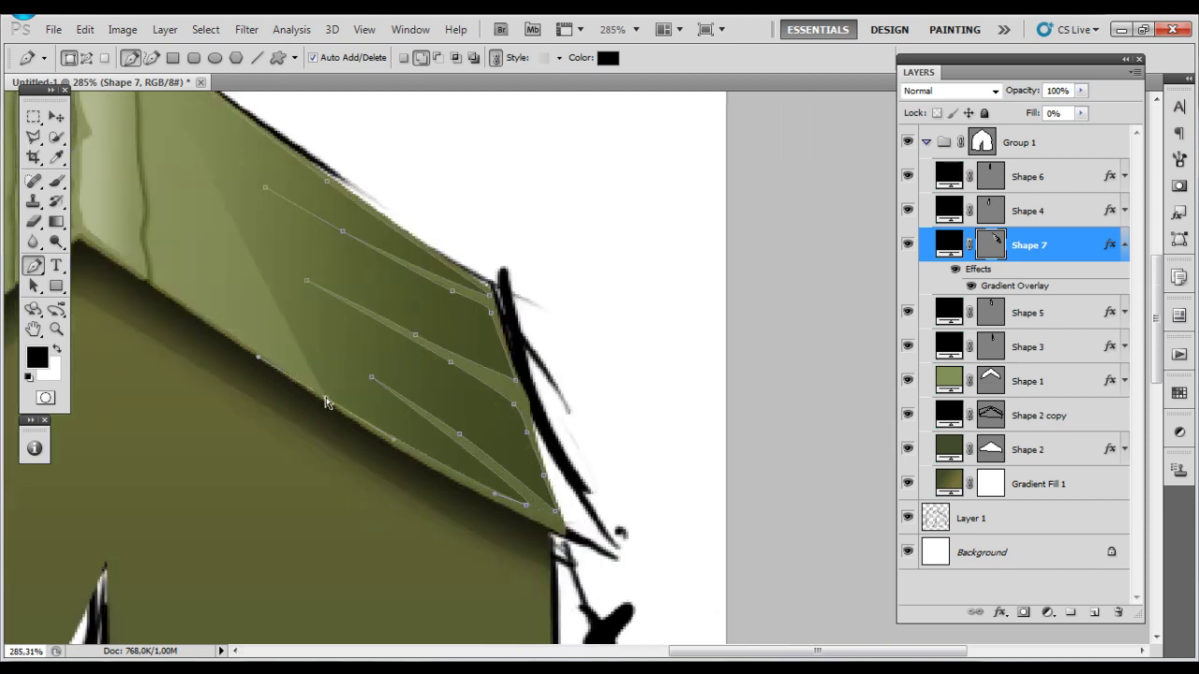
{"action": "scroll", "coordinate": [227, 445], "scroll_direction": "up", "scroll_amount": 2}
{"action": "scroll", "coordinate": [214, 194], "scroll_direction": "down", "scroll_amount": 5}
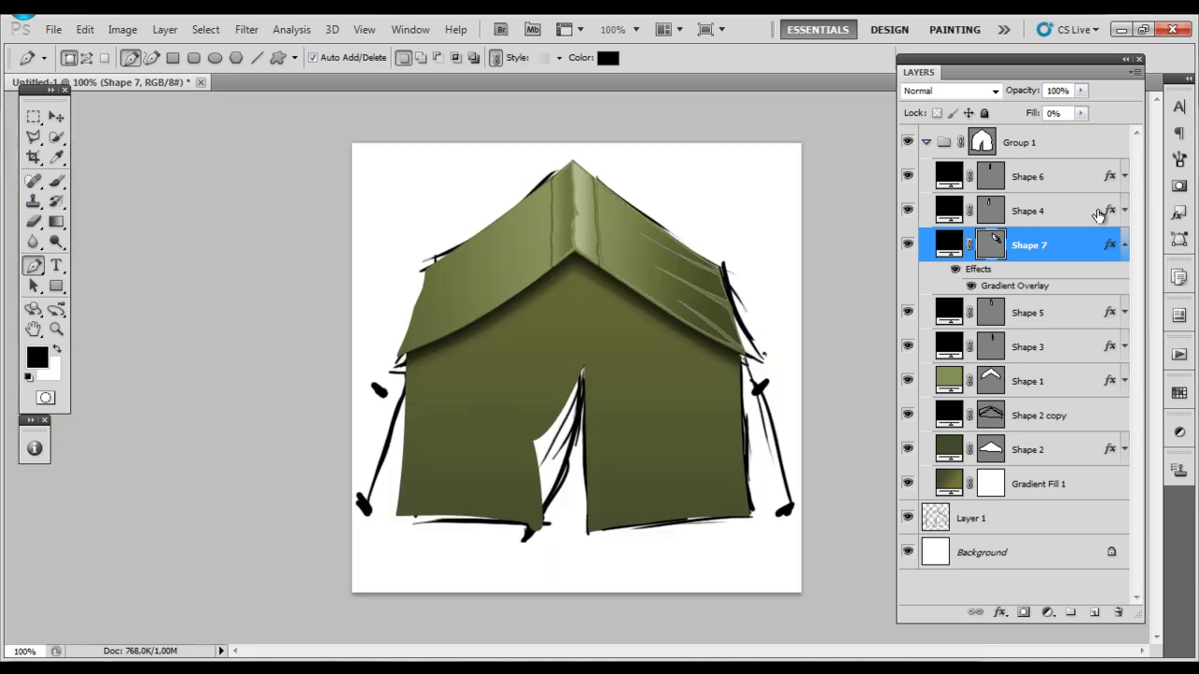
{"action": "scroll", "coordinate": [702, 235], "scroll_direction": "up", "scroll_amount": 2}
Step: Check the crease layer's Soft Light gradient overlay, then select the tent body Shape 2
{"action": "left_click", "coordinate": [1125, 311]}
{"action": "double_click", "coordinate": [1014, 353]}
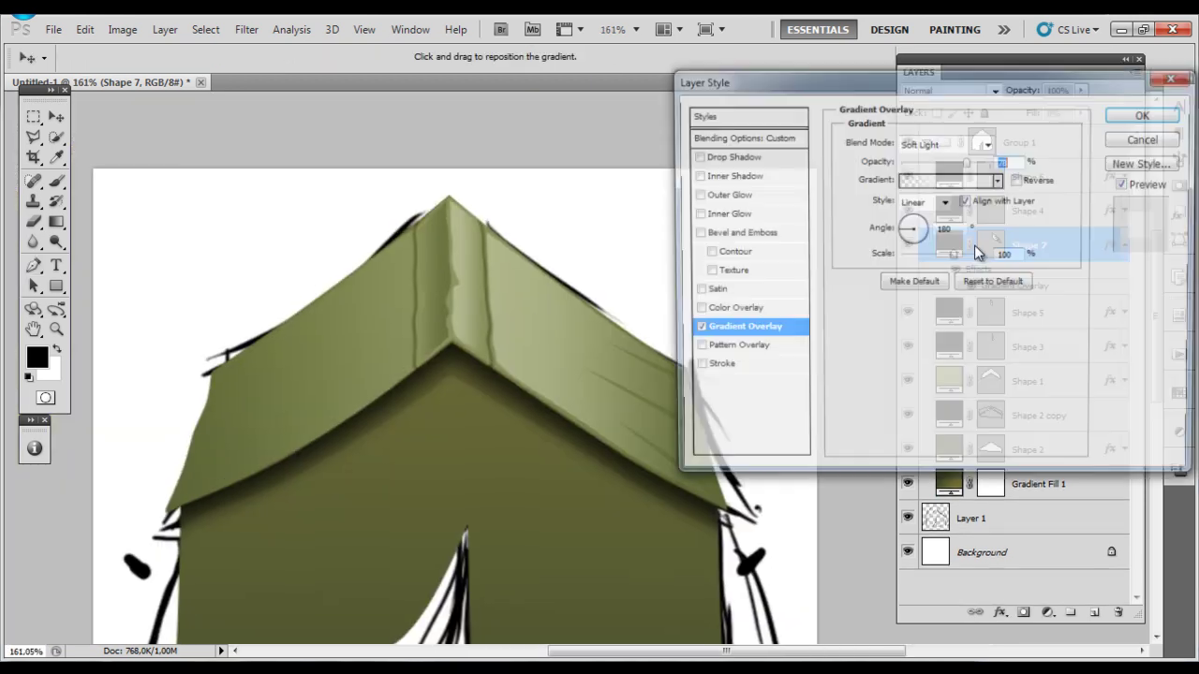
{"action": "key", "text": "Escape"}
{"action": "scroll", "coordinate": [666, 446], "scroll_direction": "up", "scroll_amount": 3}
{"action": "left_click", "coordinate": [991, 451]}
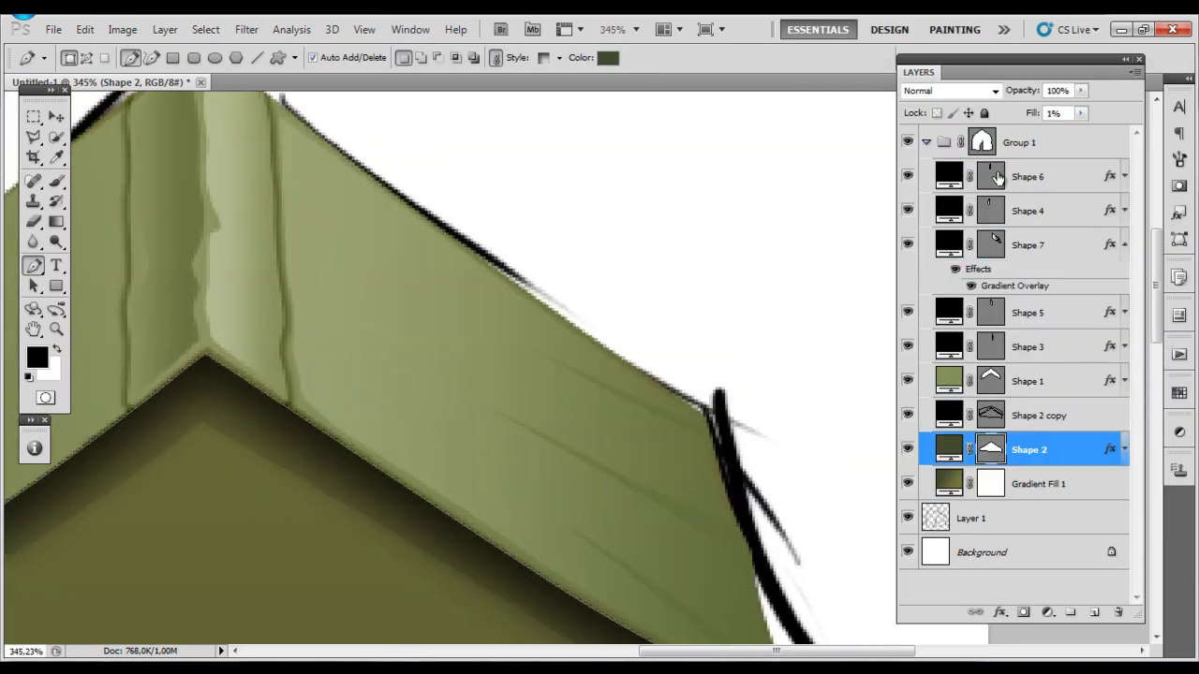
Step: Select the roof shape Shape 1 and inspect its colour without changing it
{"action": "left_click", "coordinate": [1028, 381]}
{"action": "scroll", "coordinate": [859, 366], "scroll_direction": "up", "scroll_amount": 1}
{"action": "double_click", "coordinate": [948, 382]}
{"action": "key", "text": "Escape"}
Step: Draw a crease line from the right roof flap toward the ridge's left seam
{"action": "left_click_drag", "start_coordinate": [675, 588], "coordinate": [562, 503]}
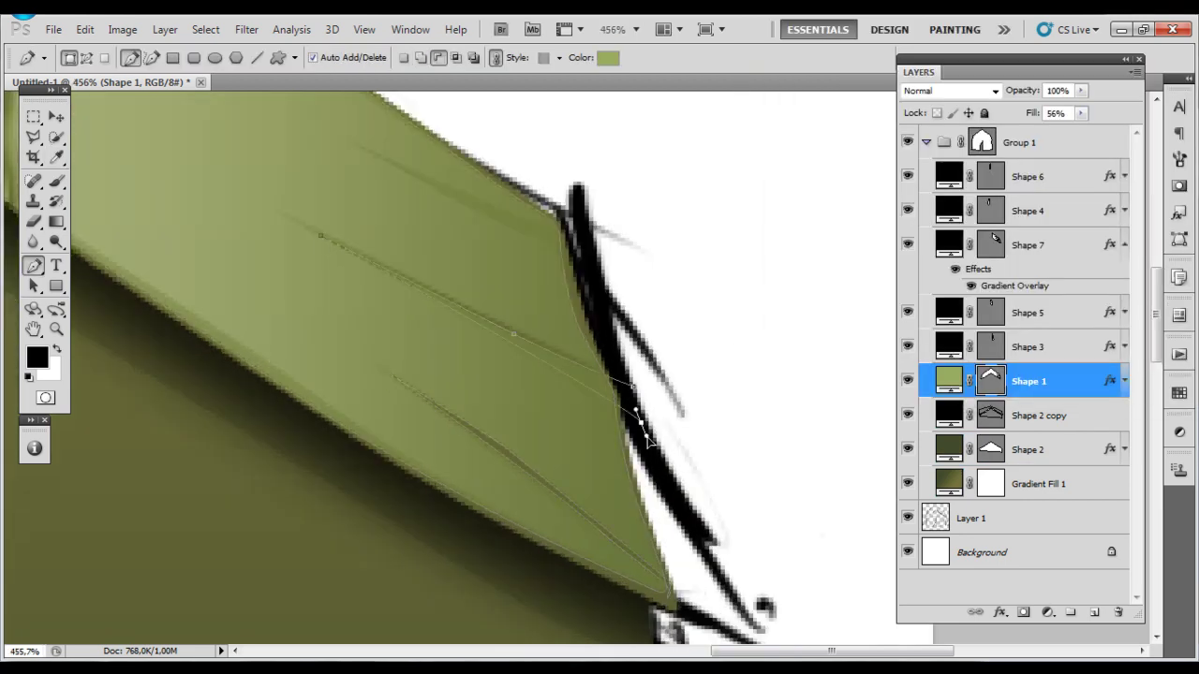
{"action": "scroll", "coordinate": [622, 416], "scroll_direction": "up", "scroll_amount": 3}
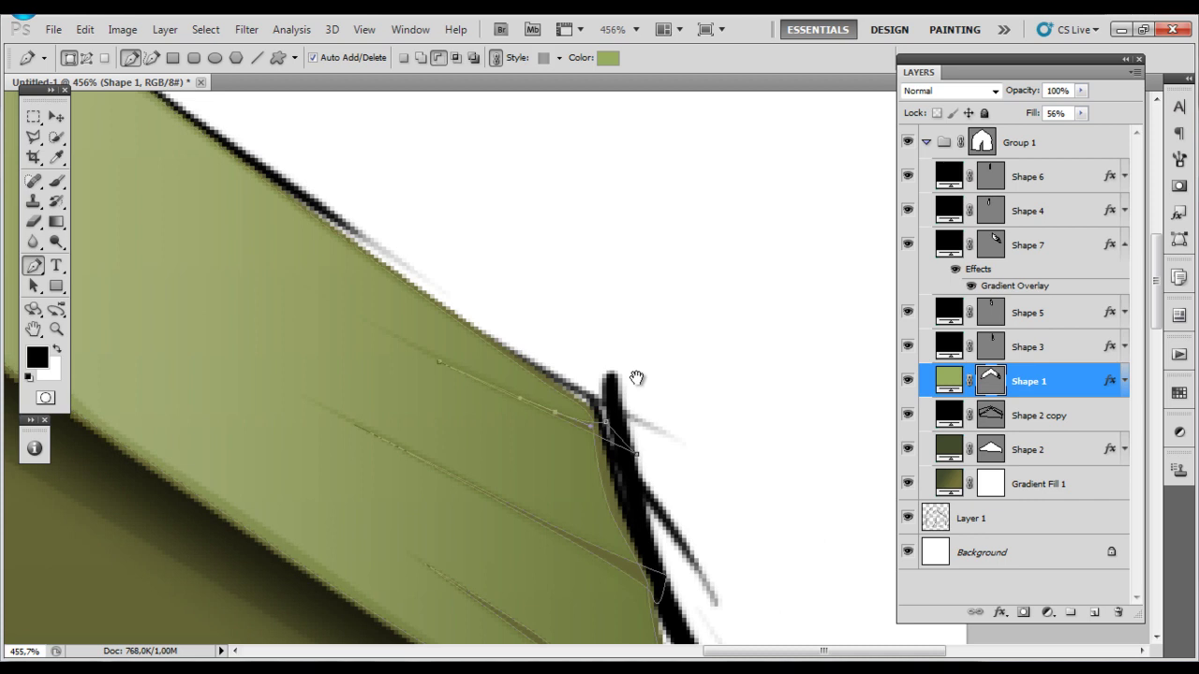
{"action": "scroll", "coordinate": [636, 378], "scroll_direction": "down", "scroll_amount": 5}
{"action": "scroll", "coordinate": [714, 281], "scroll_direction": "up", "scroll_amount": 6}
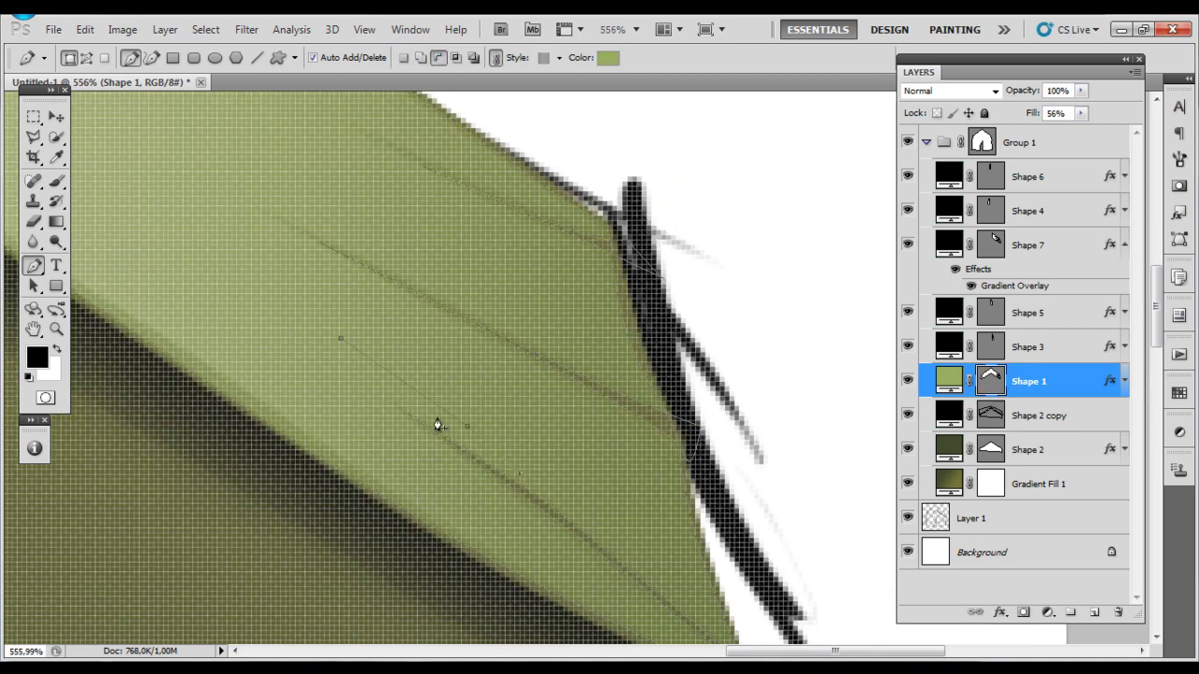
{"action": "scroll", "coordinate": [438, 425], "scroll_direction": "right", "scroll_amount": 3}
{"action": "scroll", "coordinate": [539, 454], "scroll_direction": "down", "scroll_amount": 1}
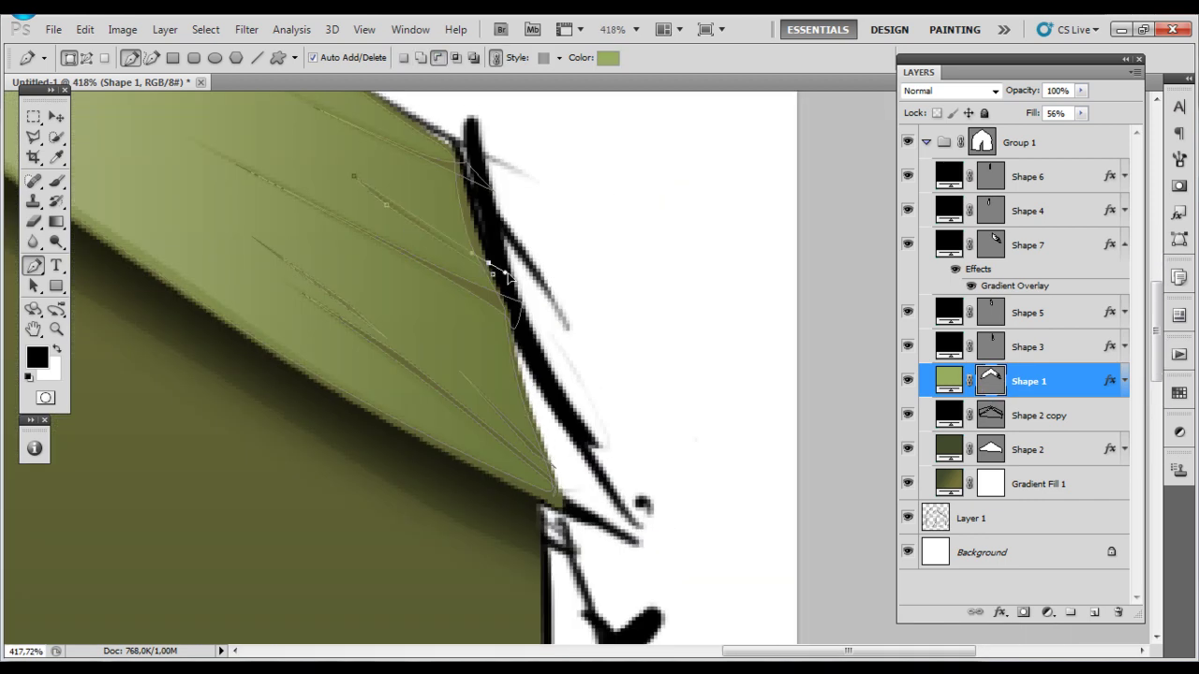
{"action": "scroll", "coordinate": [507, 274], "scroll_direction": "up", "scroll_amount": 3}
{"action": "scroll", "coordinate": [468, 320], "scroll_direction": "left", "scroll_amount": 2}
{"action": "scroll", "coordinate": [588, 401], "scroll_direction": "down", "scroll_amount": 1}
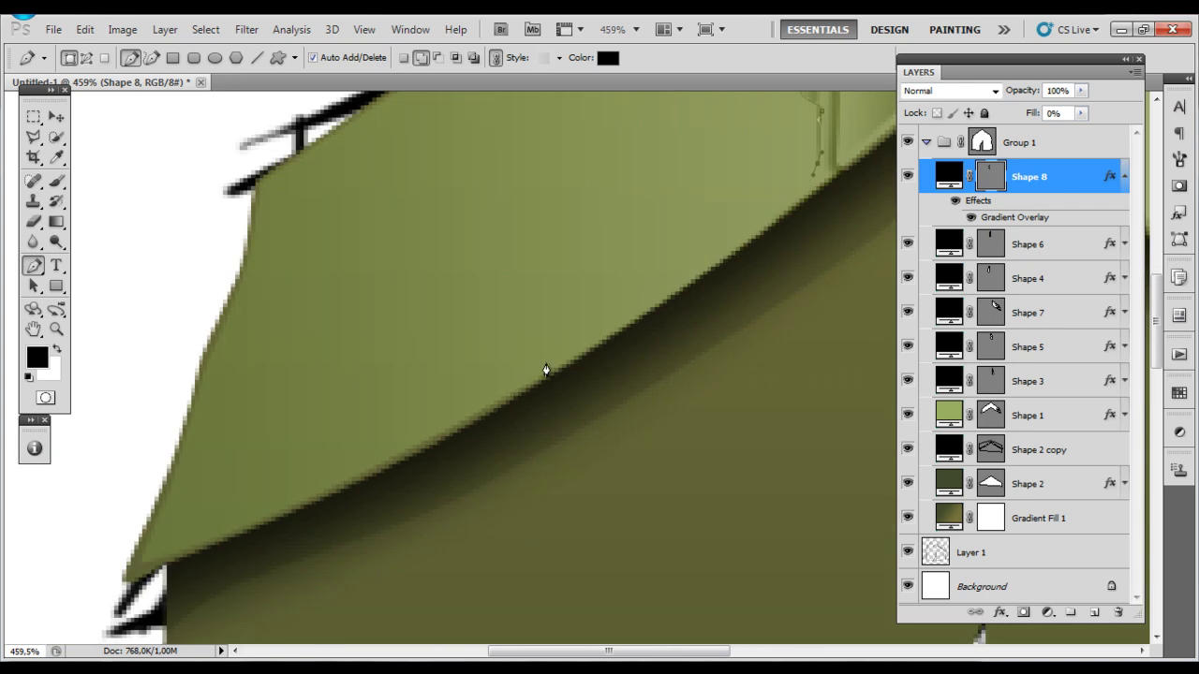
Step: Trace a curved crease outline down the left roof flap up toward the ridge
{"action": "left_click", "coordinate": [548, 361]}
{"action": "left_click", "coordinate": [178, 547]}
{"action": "left_click_drag", "start_coordinate": [365, 400], "coordinate": [420, 340]}
{"action": "left_click", "coordinate": [173, 547]}
{"action": "left_click", "coordinate": [203, 387]}
{"action": "left_click", "coordinate": [238, 301]}
{"action": "left_click", "coordinate": [263, 208]}
{"action": "left_click_drag", "start_coordinate": [421, 142], "coordinate": [445, 129]}
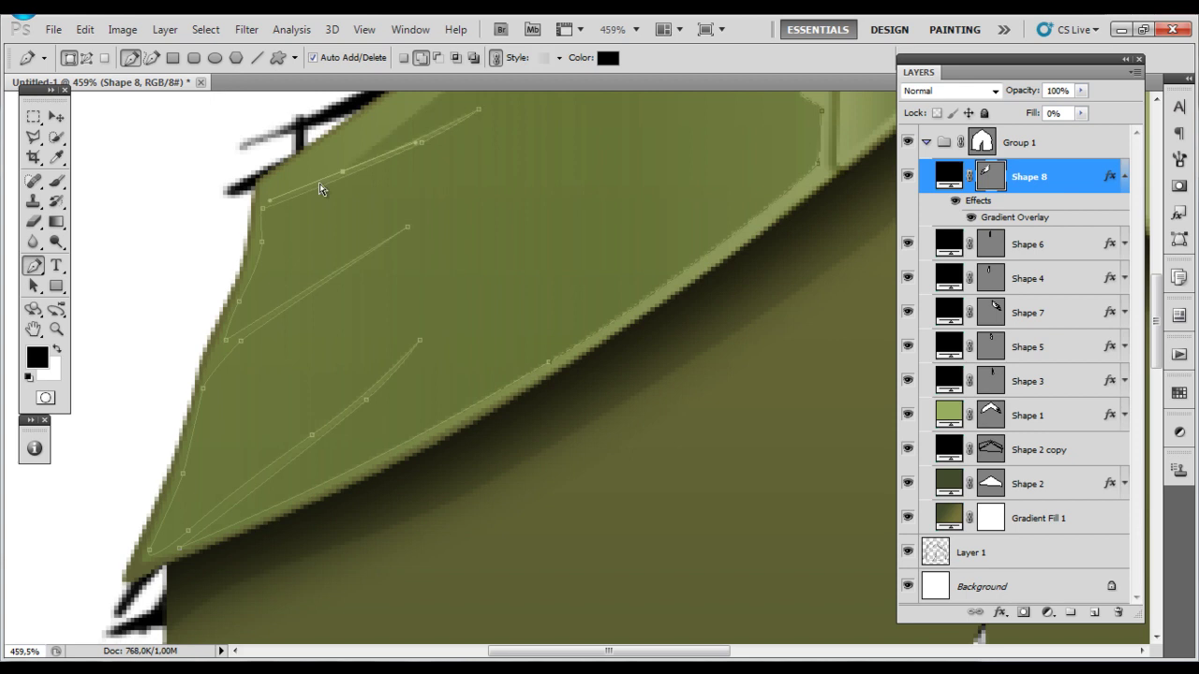
{"action": "scroll", "coordinate": [319, 189], "scroll_direction": "up", "scroll_amount": 3}
{"action": "scroll", "coordinate": [331, 249], "scroll_direction": "right", "scroll_amount": 5}
Step: Edit the crease shape's gradient overlay, reverting a trial reversal, and confirm the layer style
{"action": "key", "text": "ctrl+1"}
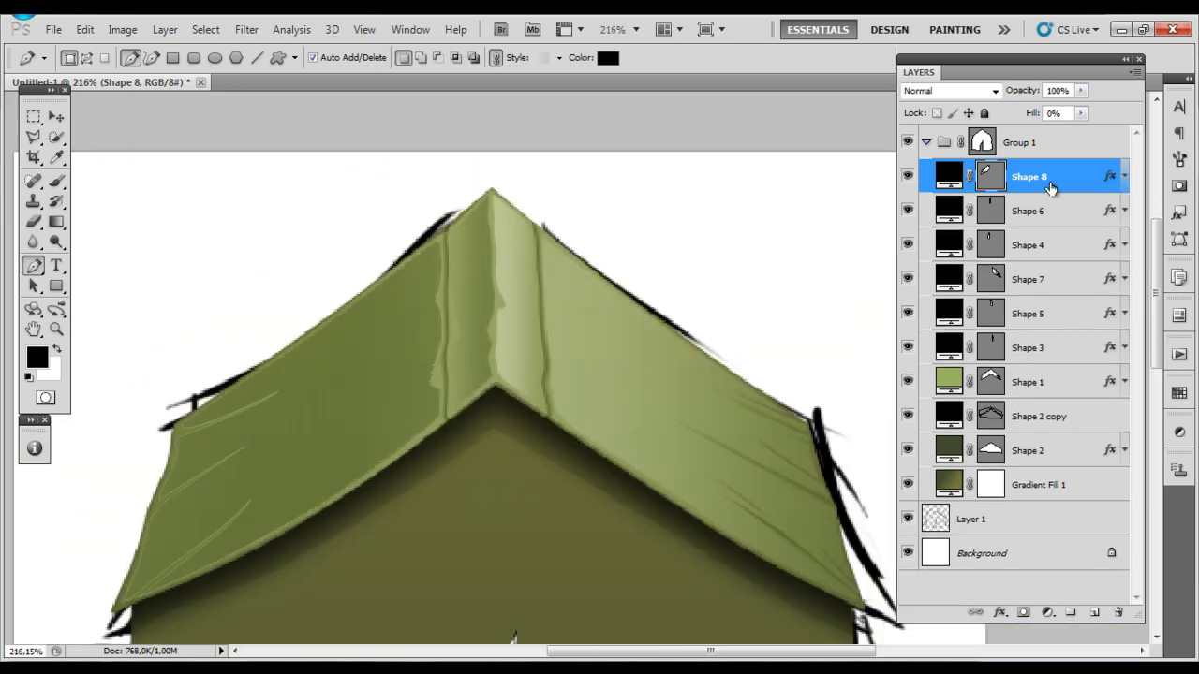
{"action": "double_click", "coordinate": [1108, 178]}
{"action": "left_click", "coordinate": [736, 487]}
{"action": "left_click", "coordinate": [1017, 401]}
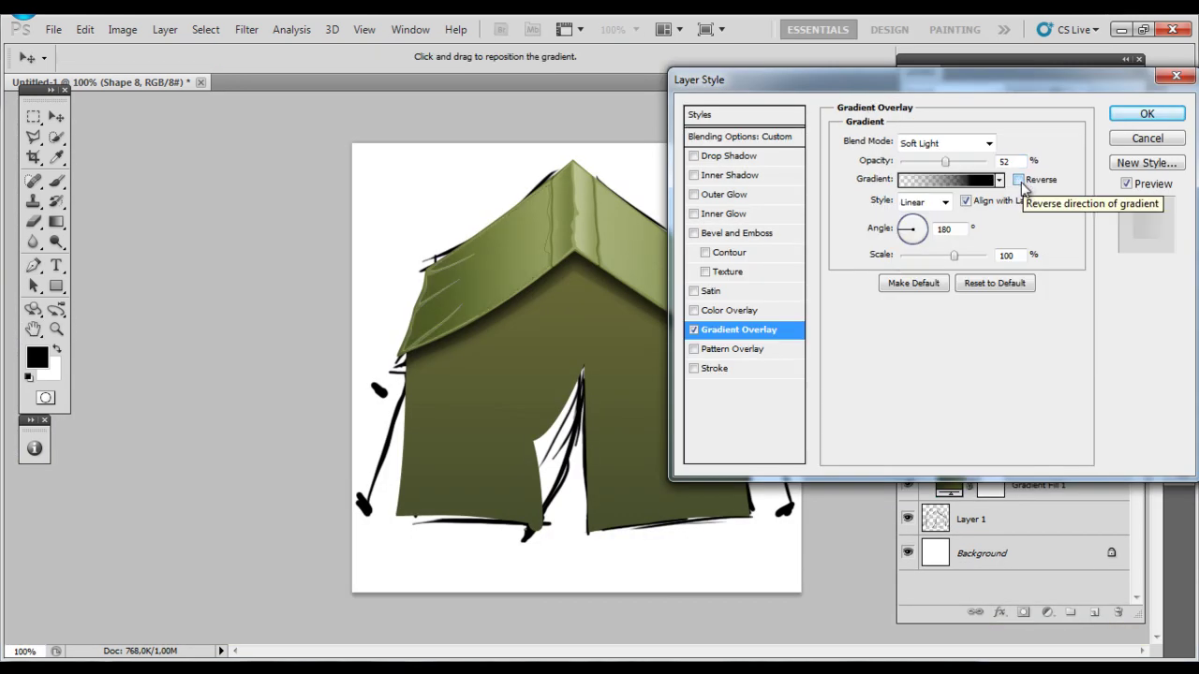
{"action": "left_click", "coordinate": [1148, 147]}
{"action": "double_click", "coordinate": [1108, 177]}
{"action": "left_click", "coordinate": [1114, 138]}
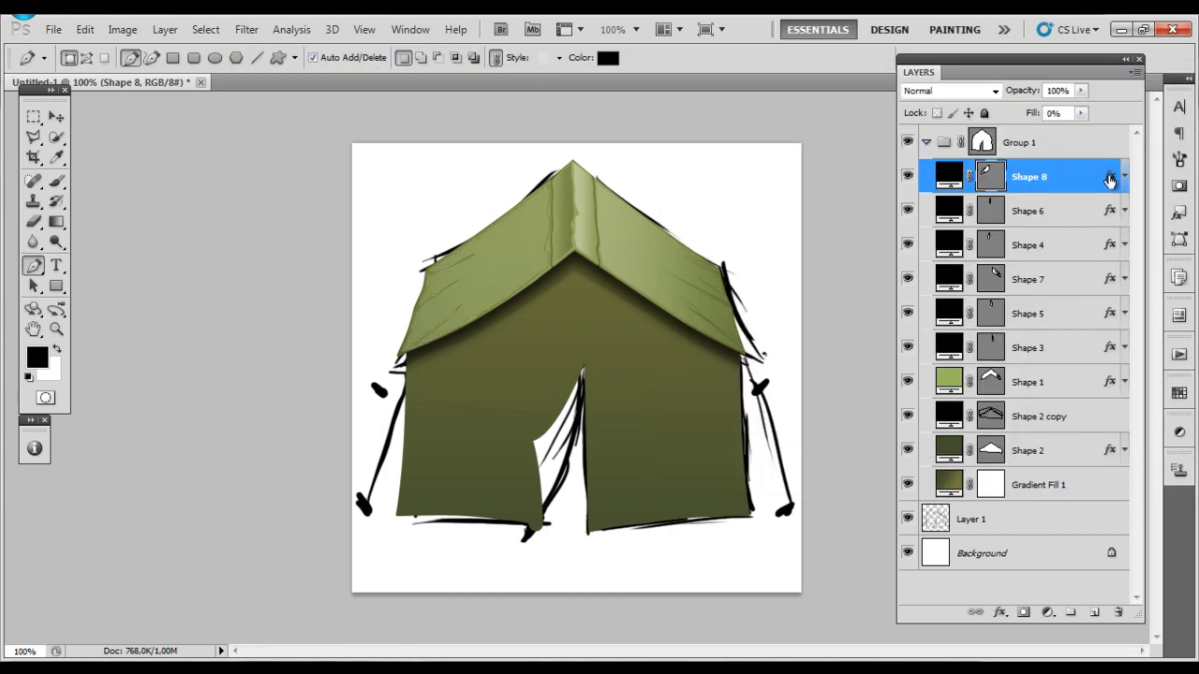
{"action": "double_click", "coordinate": [1108, 177]}
{"action": "left_click", "coordinate": [945, 180]}
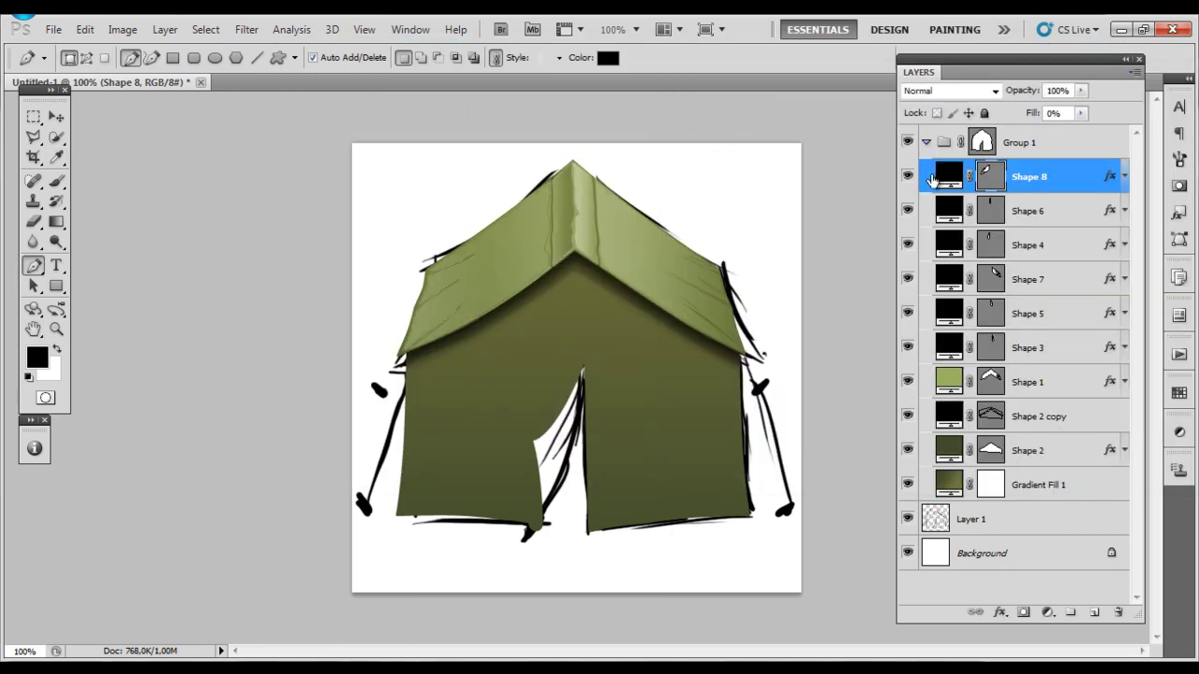
{"action": "left_click", "coordinate": [1123, 381]}
{"action": "left_click", "coordinate": [954, 406]}
{"action": "left_click", "coordinate": [954, 406]}
Step: Select the roof shape Shape 1 and drag a further crease stroke across the left flap
{"action": "scroll", "coordinate": [573, 294], "scroll_direction": "up", "scroll_amount": 3}
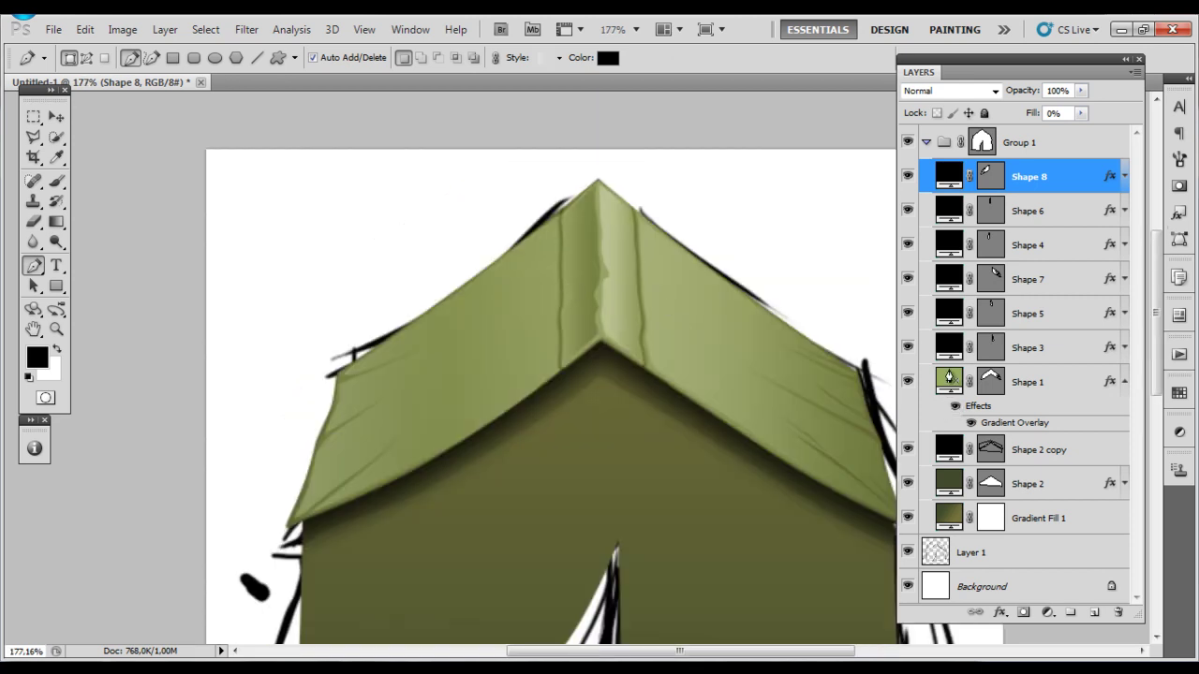
{"action": "left_click", "coordinate": [951, 376]}
{"action": "scroll", "coordinate": [403, 198], "scroll_direction": "up", "scroll_amount": 5}
{"action": "scroll", "coordinate": [439, 325], "scroll_direction": "down", "scroll_amount": 3}
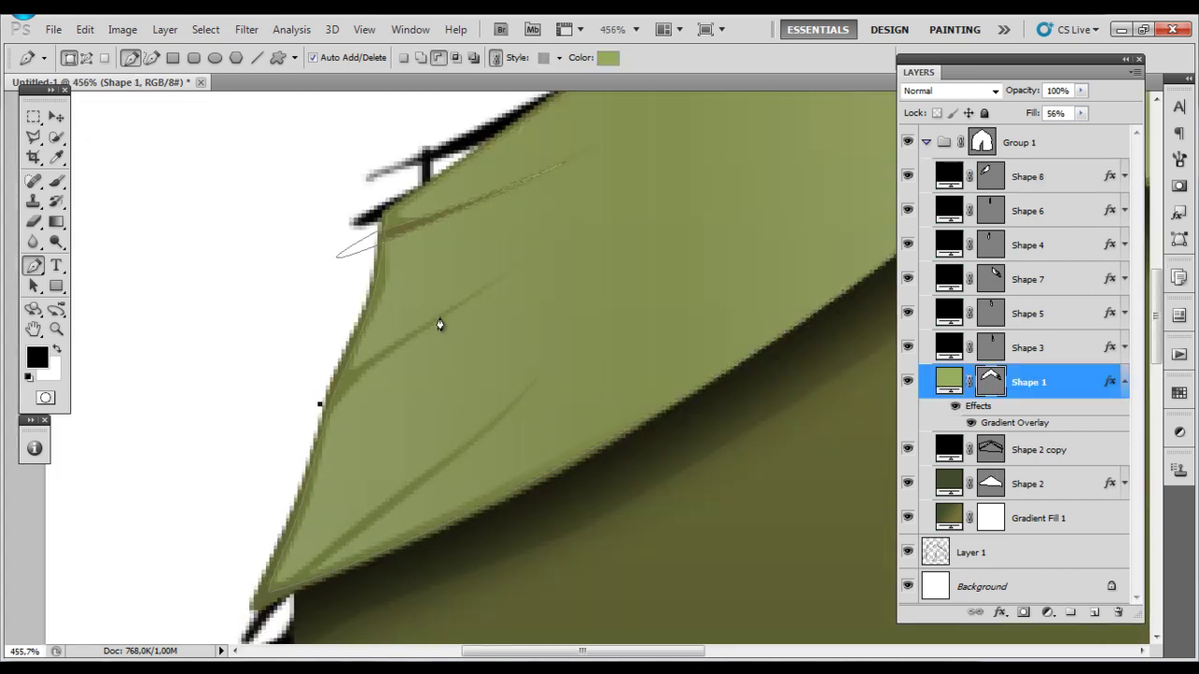
{"action": "scroll", "coordinate": [487, 361], "scroll_direction": "down", "scroll_amount": 2}
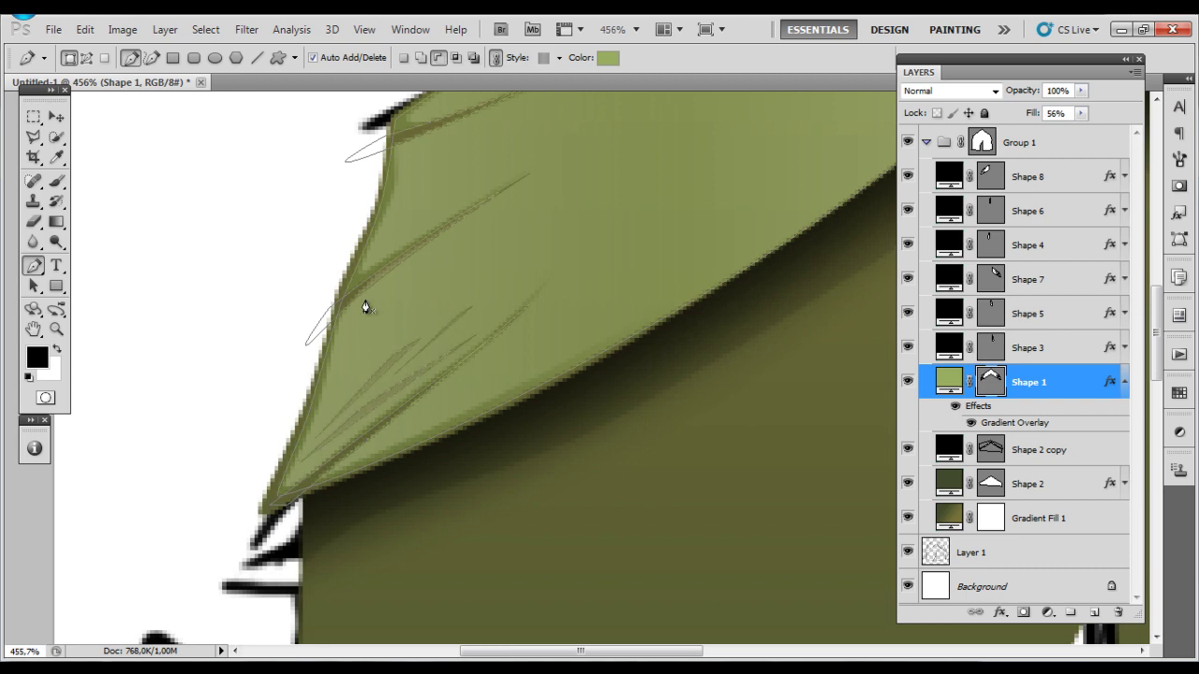
{"action": "left_click_drag", "start_coordinate": [501, 223], "coordinate": [387, 304]}
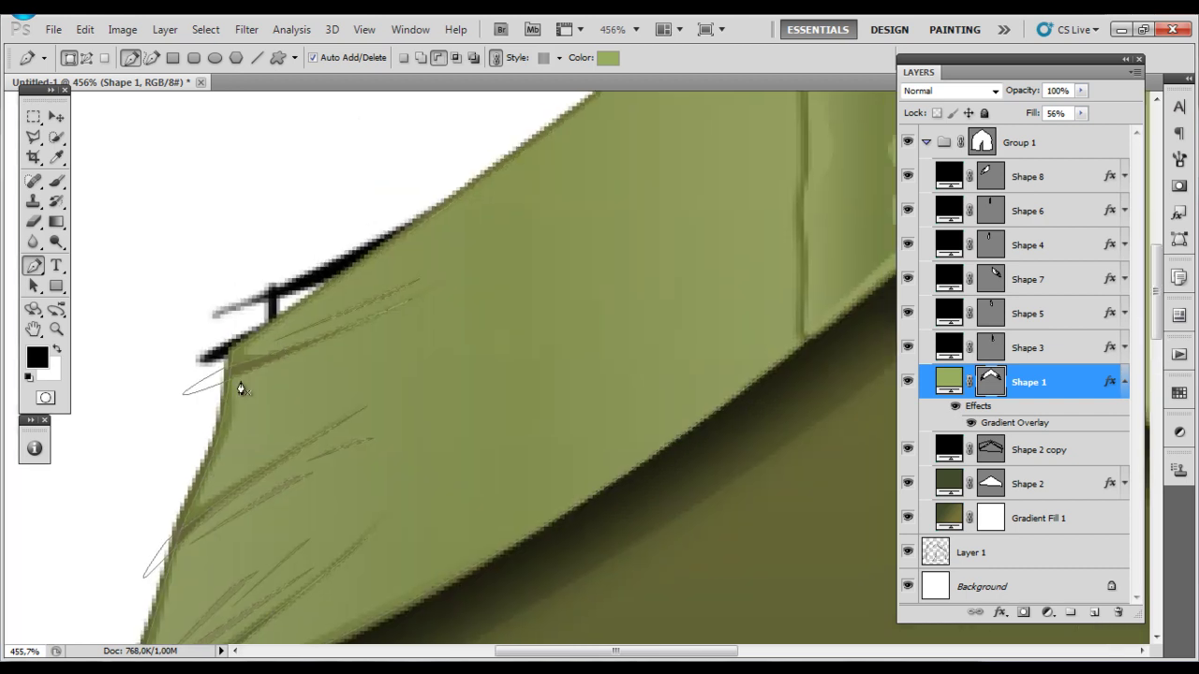
{"action": "scroll", "coordinate": [634, 383], "scroll_direction": "down", "scroll_amount": 5}
{"action": "scroll", "coordinate": [549, 367], "scroll_direction": "up", "scroll_amount": 3}
Step: Above Gradient Fill 1, trace a thin seam along the bottom of the roof as Shape 9
{"action": "left_click", "coordinate": [1077, 444]}
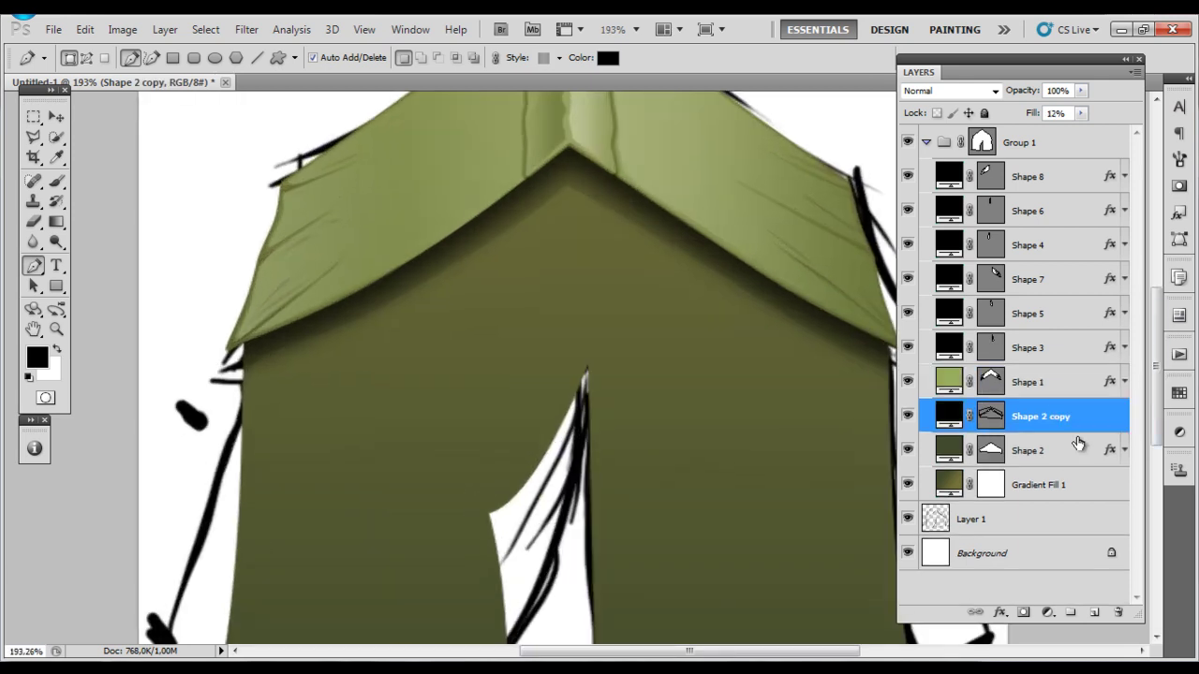
{"action": "left_click", "coordinate": [1058, 484]}
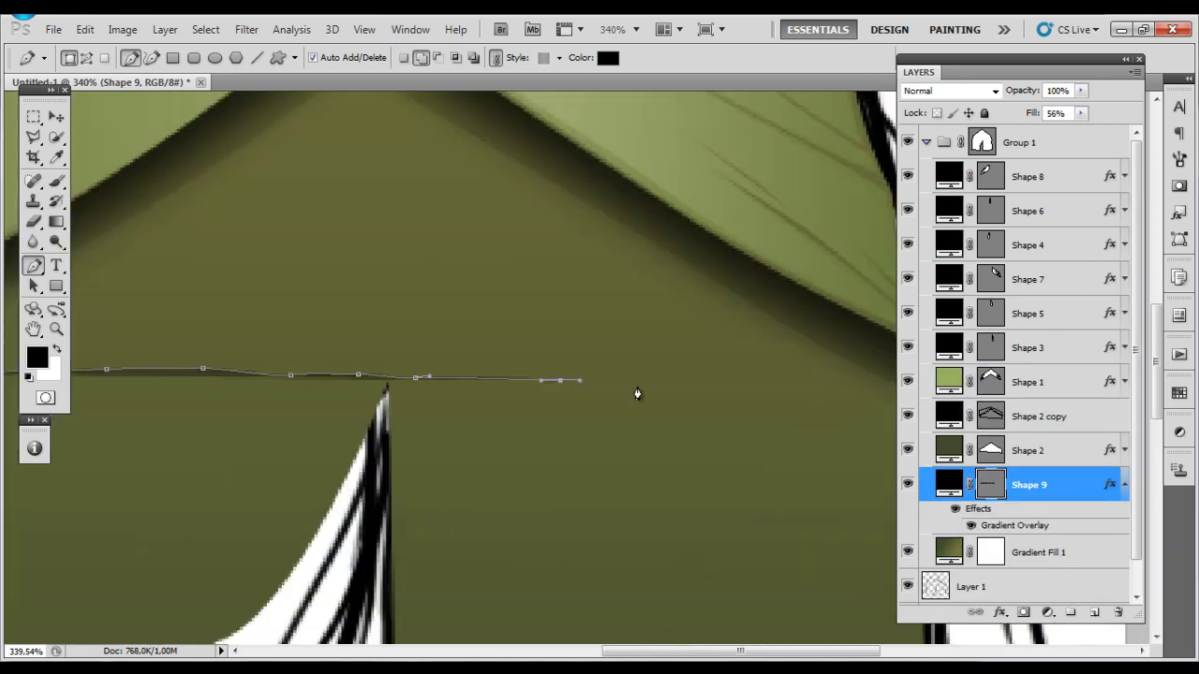
{"action": "scroll", "coordinate": [683, 403], "scroll_direction": "up", "scroll_amount": 5}
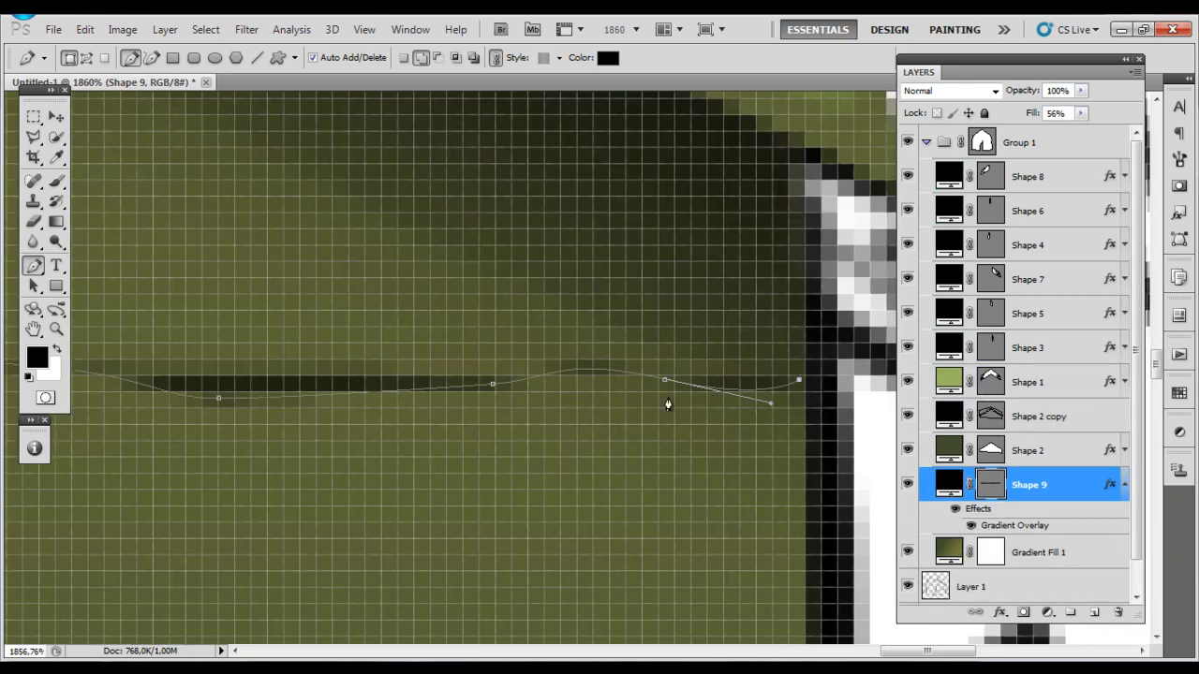
{"action": "scroll", "coordinate": [421, 409], "scroll_direction": "down", "scroll_amount": 2}
{"action": "scroll", "coordinate": [196, 434], "scroll_direction": "down", "scroll_amount": 2}
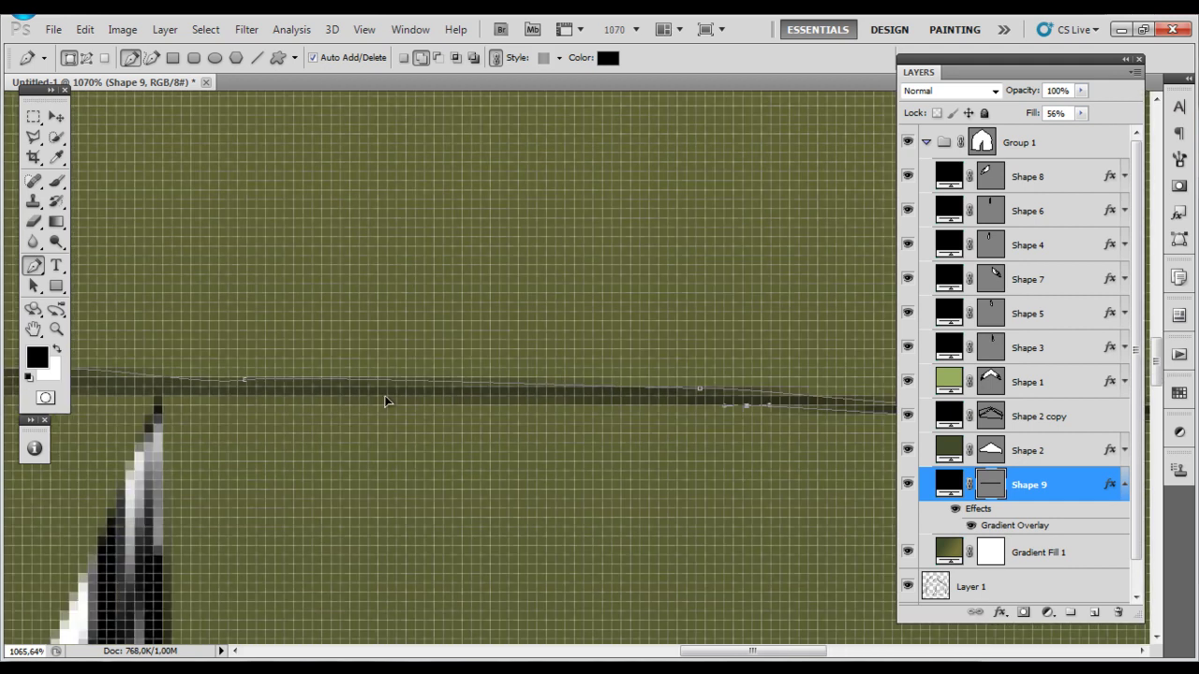
{"action": "left_click_drag", "start_coordinate": [384, 401], "coordinate": [543, 387]}
{"action": "left_click_drag", "start_coordinate": [237, 394], "coordinate": [633, 412]}
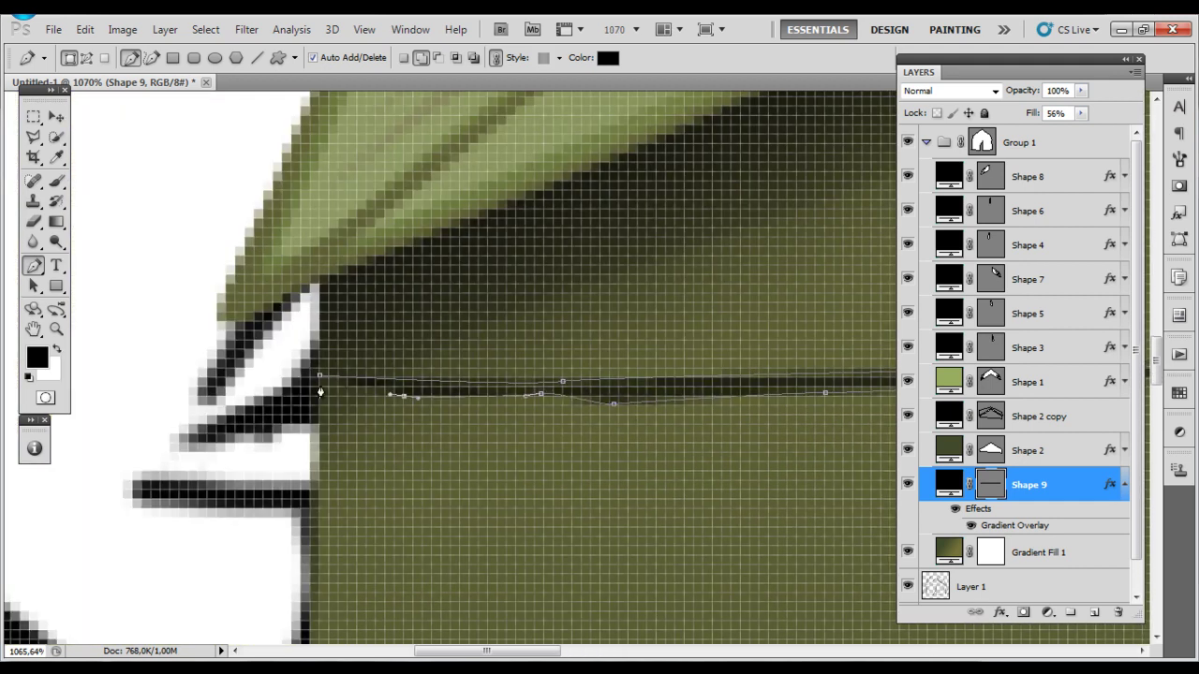
Step: Extend the seam lines down the wall panels and along the door
{"action": "key", "text": "ctrl+1"}
{"action": "scroll", "coordinate": [500, 497], "scroll_direction": "up", "scroll_amount": 2}
{"action": "scroll", "coordinate": [436, 514], "scroll_direction": "up", "scroll_amount": 1}
{"action": "scroll", "coordinate": [445, 379], "scroll_direction": "up", "scroll_amount": 1}
{"action": "scroll", "coordinate": [450, 204], "scroll_direction": "down", "scroll_amount": 2}
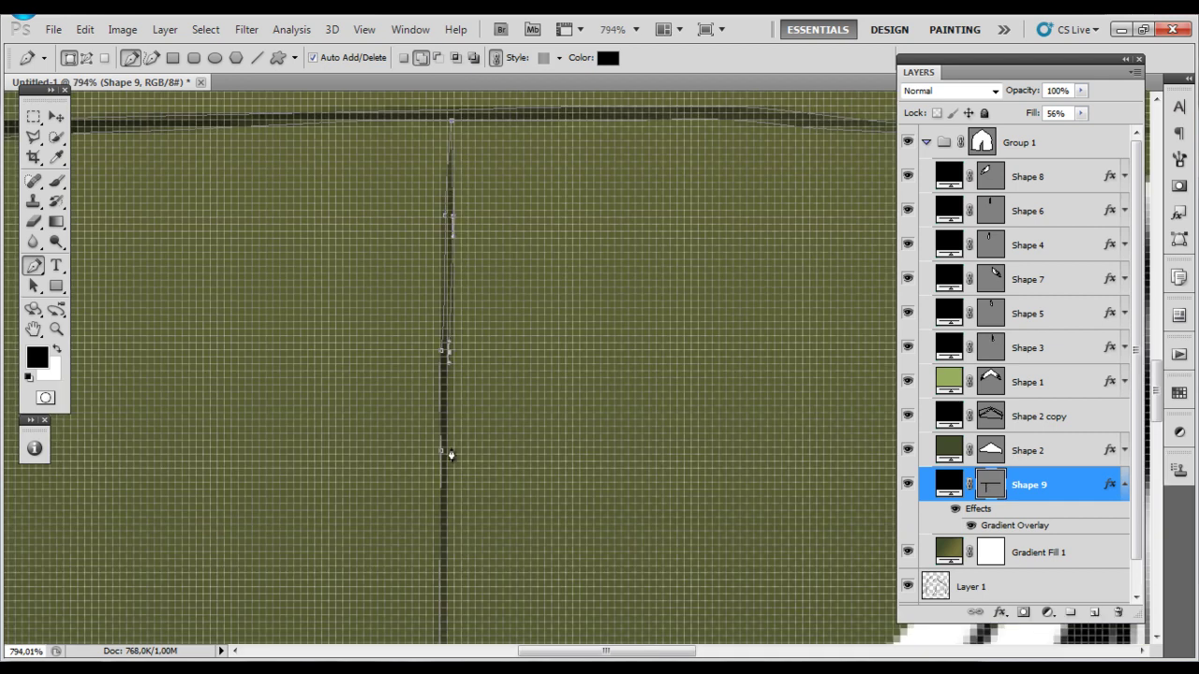
{"action": "scroll", "coordinate": [448, 375], "scroll_direction": "down", "scroll_amount": 2}
{"action": "scroll", "coordinate": [425, 461], "scroll_direction": "down", "scroll_amount": 1}
{"action": "scroll", "coordinate": [425, 461], "scroll_direction": "up", "scroll_amount": 2}
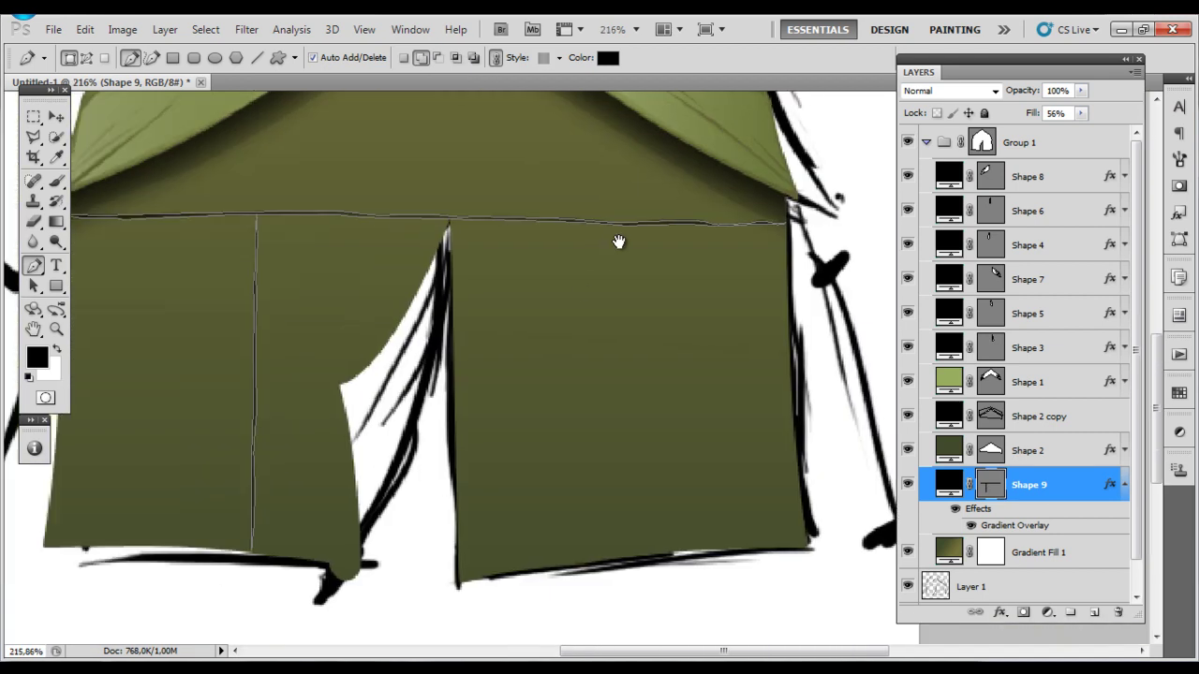
{"action": "left_click_drag", "start_coordinate": [607, 217], "coordinate": [607, 281]}
{"action": "scroll", "coordinate": [609, 542], "scroll_direction": "up", "scroll_amount": 3}
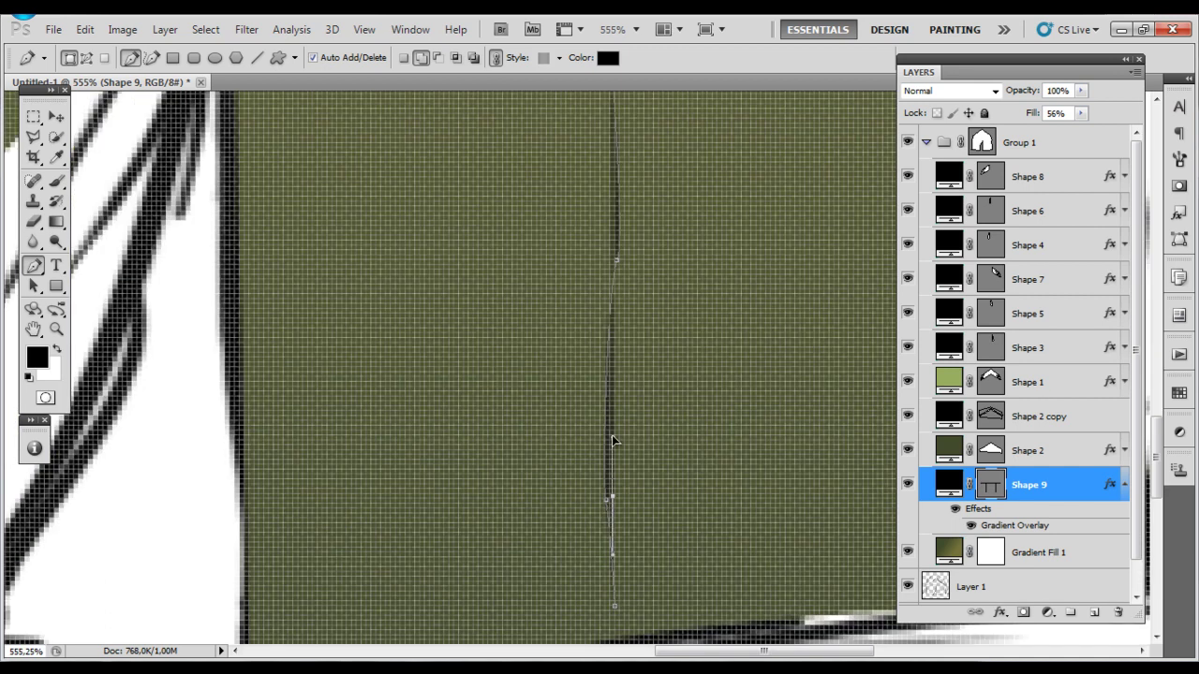
{"action": "left_click_drag", "start_coordinate": [620, 140], "coordinate": [605, 196]}
Step: Switch the view to Actual Pixels to check the seams
{"action": "right_click", "coordinate": [630, 165]}
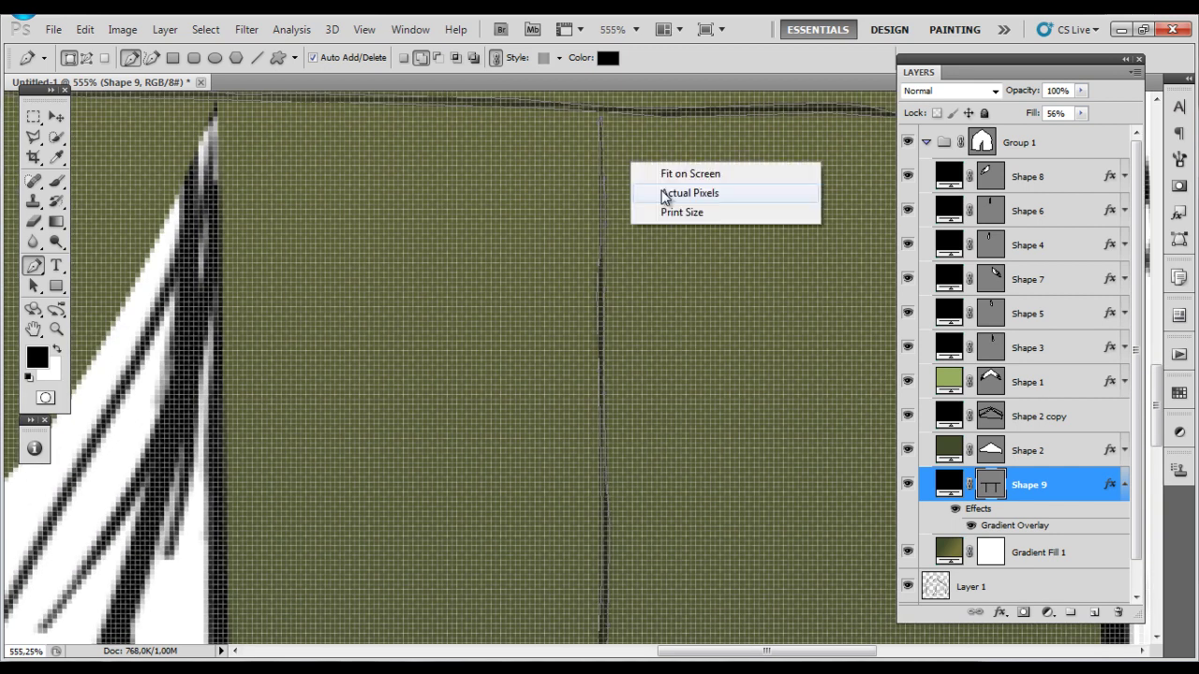
{"action": "left_click", "coordinate": [663, 193]}
{"action": "scroll", "coordinate": [637, 499], "scroll_direction": "up", "scroll_amount": 5}
{"action": "scroll", "coordinate": [637, 499], "scroll_direction": "down", "scroll_amount": 3}
{"action": "scroll", "coordinate": [637, 500], "scroll_direction": "down", "scroll_amount": 5}
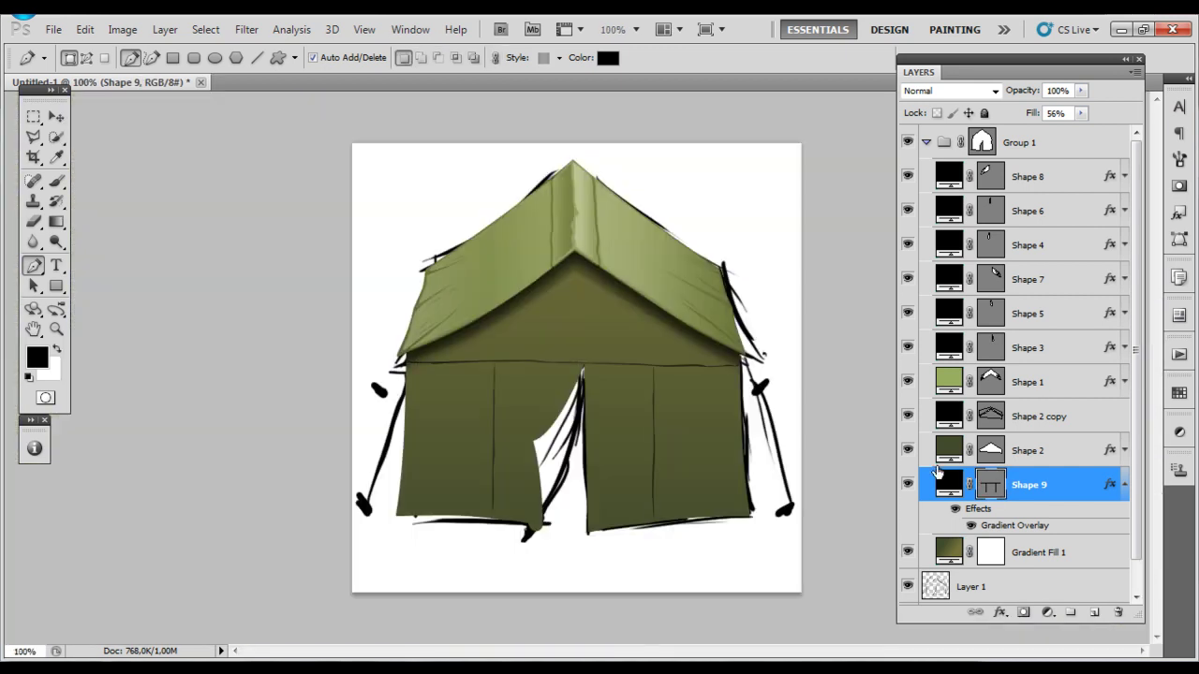
{"action": "scroll", "coordinate": [496, 368], "scroll_direction": "up", "scroll_amount": 3}
Step: Draw a jagged spiky shadow shape, Shape 10, under the roof eave
{"action": "scroll", "coordinate": [277, 361], "scroll_direction": "up", "scroll_amount": 2}
{"action": "left_click", "coordinate": [264, 375]}
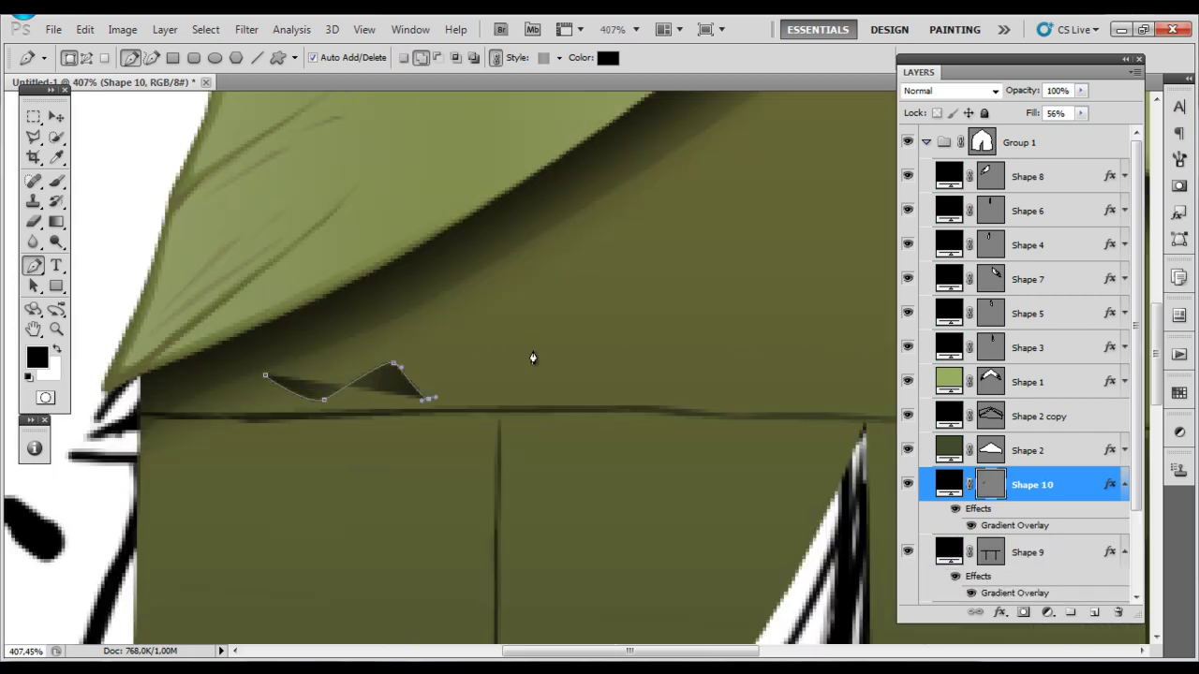
{"action": "left_click", "coordinate": [656, 349]}
{"action": "left_click", "coordinate": [803, 268]}
{"action": "left_click", "coordinate": [730, 431]}
{"action": "mouse_move", "coordinate": [870, 396]}
{"action": "left_mouse_down"}
{"action": "mouse_move", "coordinate": [618, 384]}
{"action": "mouse_move", "coordinate": [647, 385]}
{"action": "left_mouse_up"}
{"action": "left_click", "coordinate": [557, 380]}
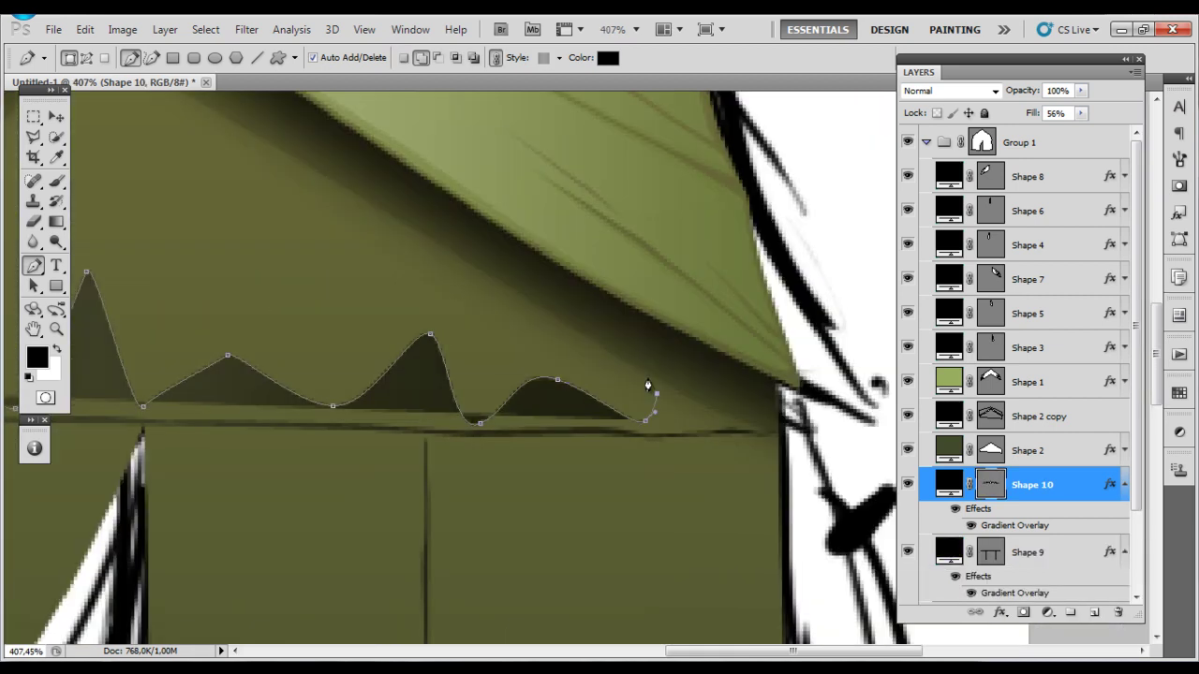
Step: Set Shape 10's fill to 0%, hide it, and start a Shape 11 path along the seam
{"action": "scroll", "coordinate": [433, 256], "scroll_direction": "down", "scroll_amount": 2}
{"action": "scroll", "coordinate": [208, 490], "scroll_direction": "down", "scroll_amount": 1}
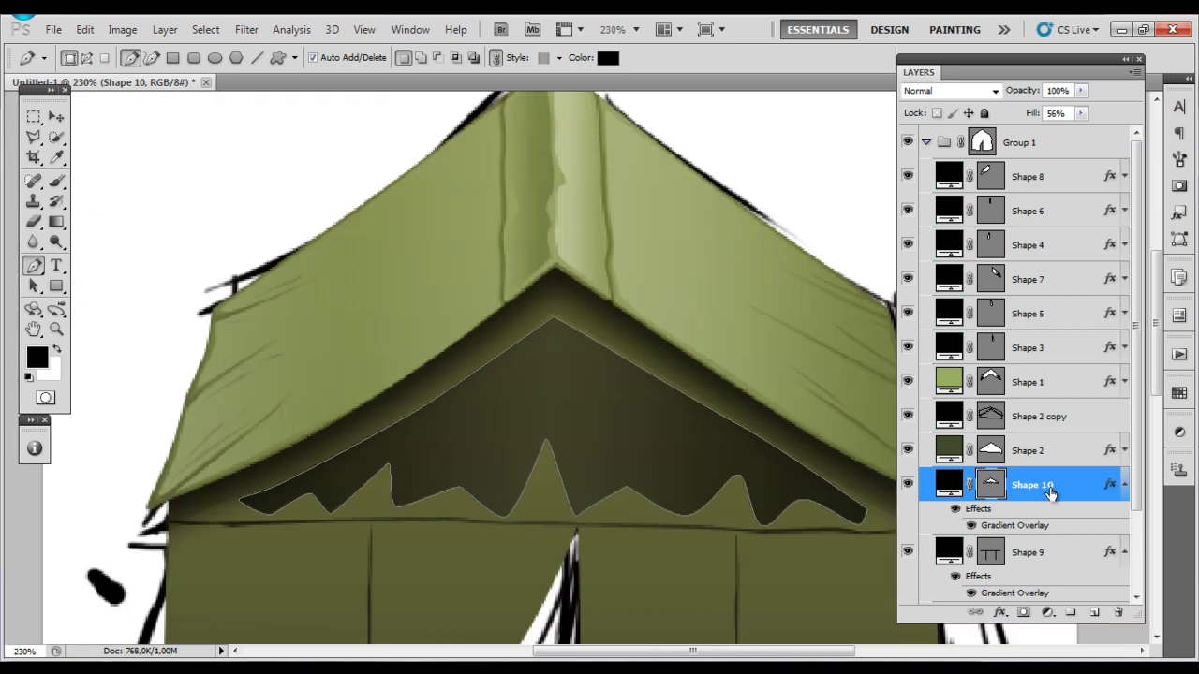
{"action": "double_click", "coordinate": [1015, 524]}
{"action": "key", "text": "Return"}
{"action": "right_click", "coordinate": [607, 456]}
{"action": "left_click", "coordinate": [311, 372]}
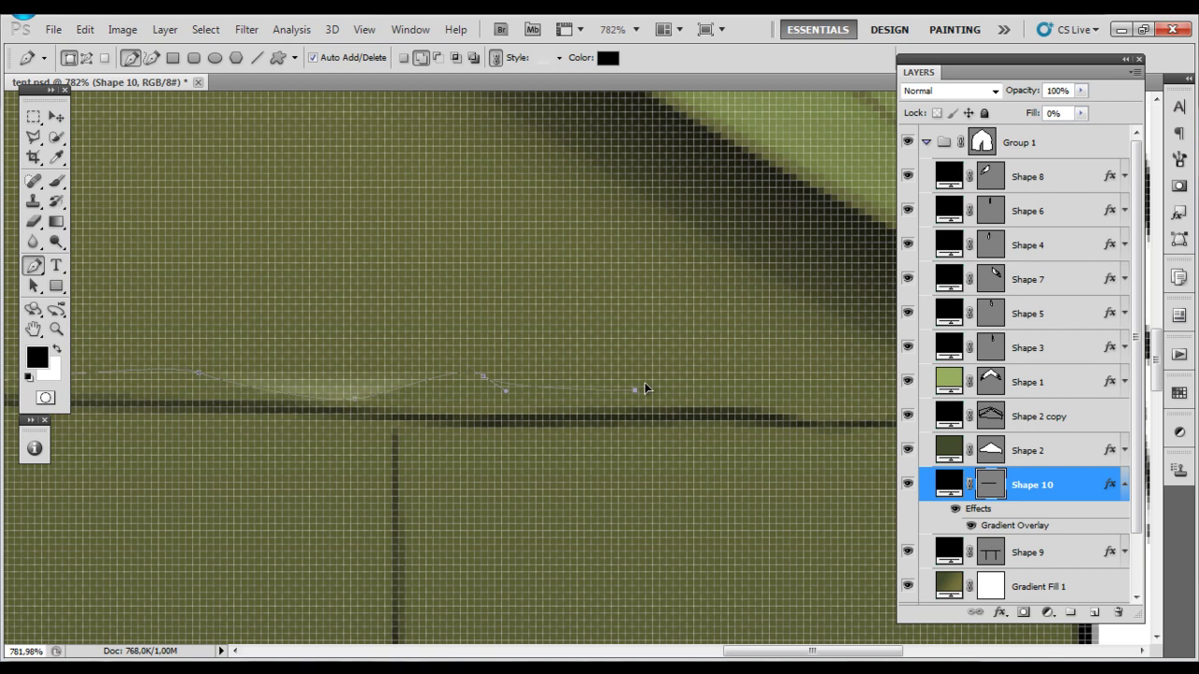
{"action": "left_click", "coordinate": [697, 396]}
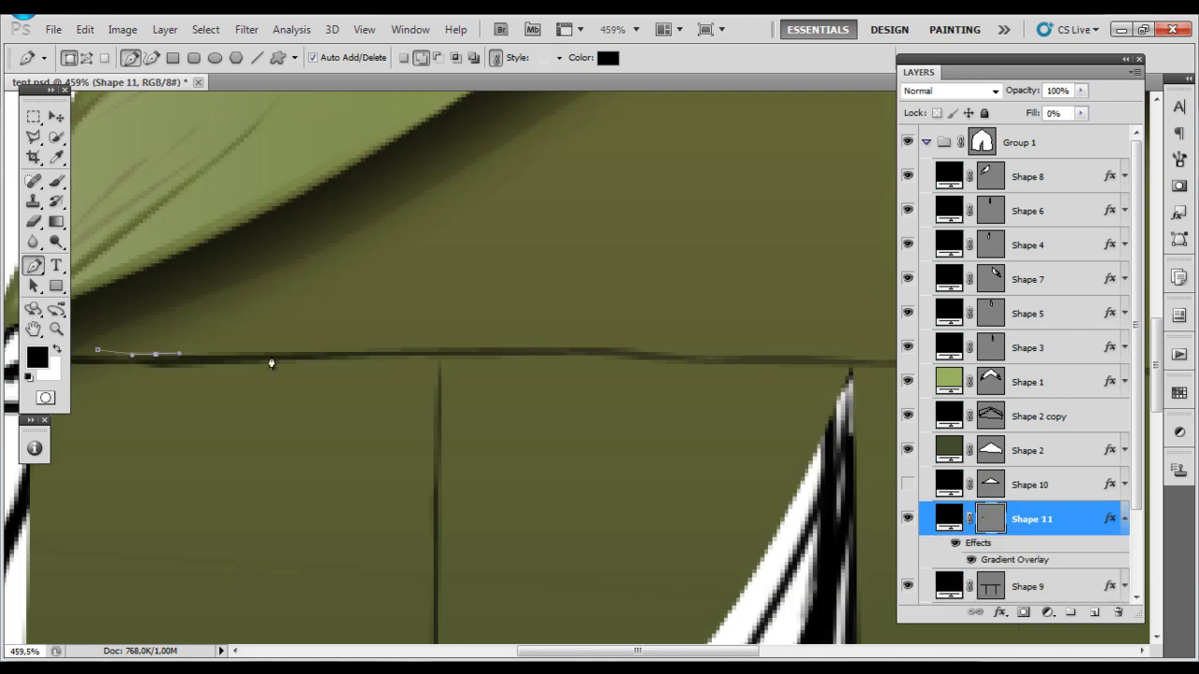
Step: Finish the Shape 11 wavy band across the whole under-roof seam
{"action": "left_click_drag", "start_coordinate": [723, 361], "coordinate": [388, 386]}
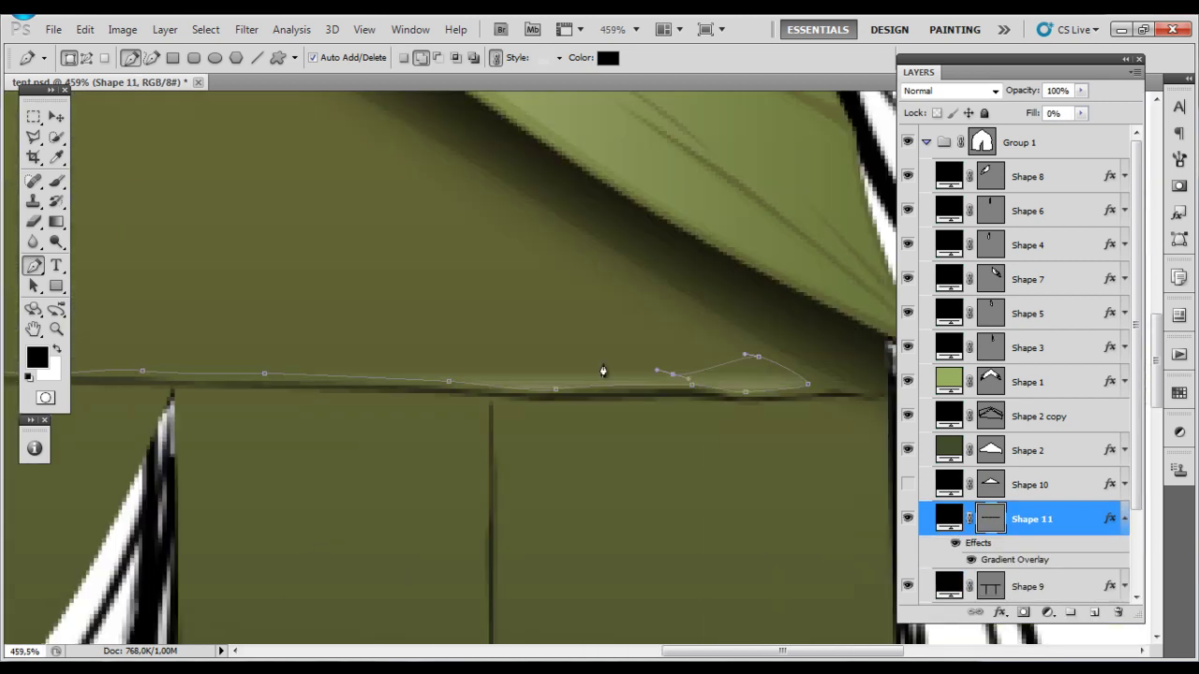
{"action": "scroll", "coordinate": [450, 374], "scroll_direction": "down", "scroll_amount": 1}
{"action": "scroll", "coordinate": [268, 415], "scroll_direction": "down", "scroll_amount": 1}
{"action": "scroll", "coordinate": [334, 422], "scroll_direction": "down", "scroll_amount": 1}
{"action": "scroll", "coordinate": [334, 422], "scroll_direction": "down", "scroll_amount": 1}
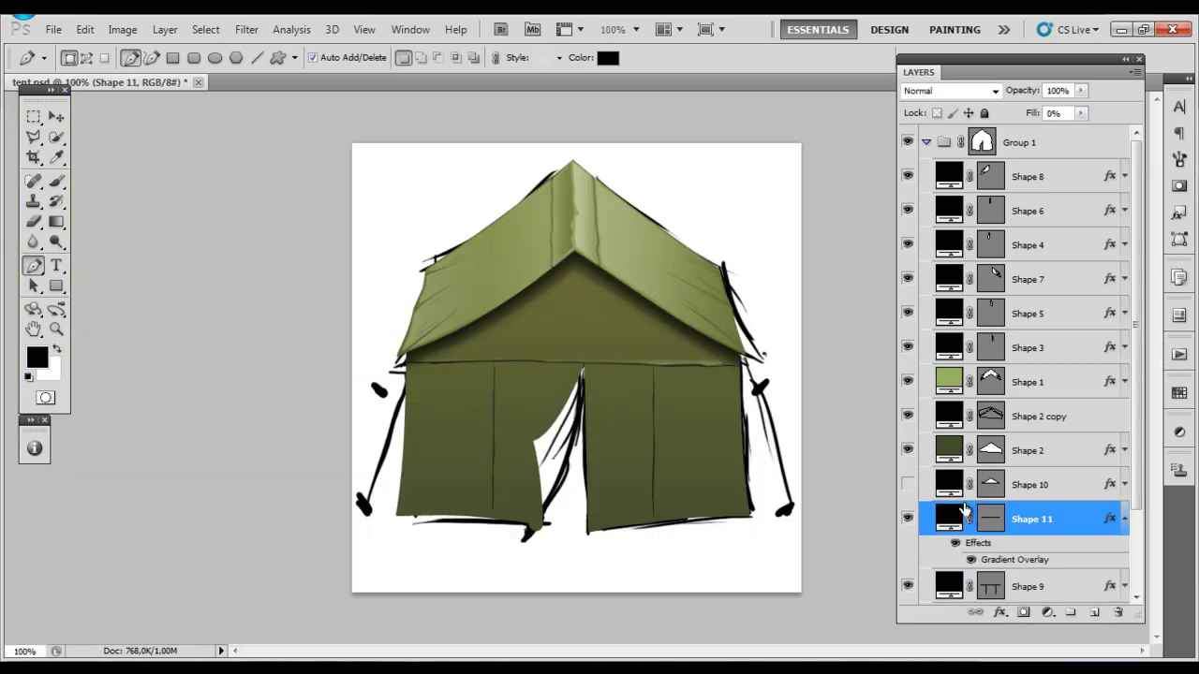
{"action": "scroll", "coordinate": [627, 359], "scroll_direction": "up", "scroll_amount": 2}
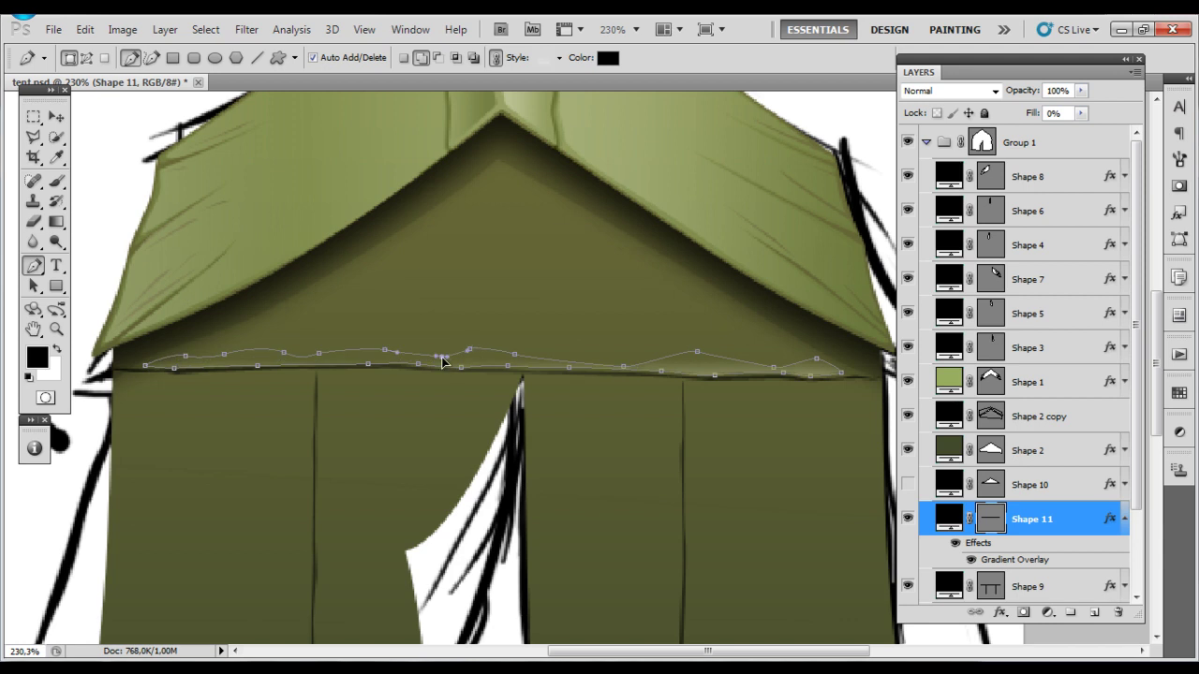
{"action": "scroll", "coordinate": [696, 356], "scroll_direction": "down", "scroll_amount": 2}
{"action": "scroll", "coordinate": [696, 357], "scroll_direction": "up", "scroll_amount": 3}
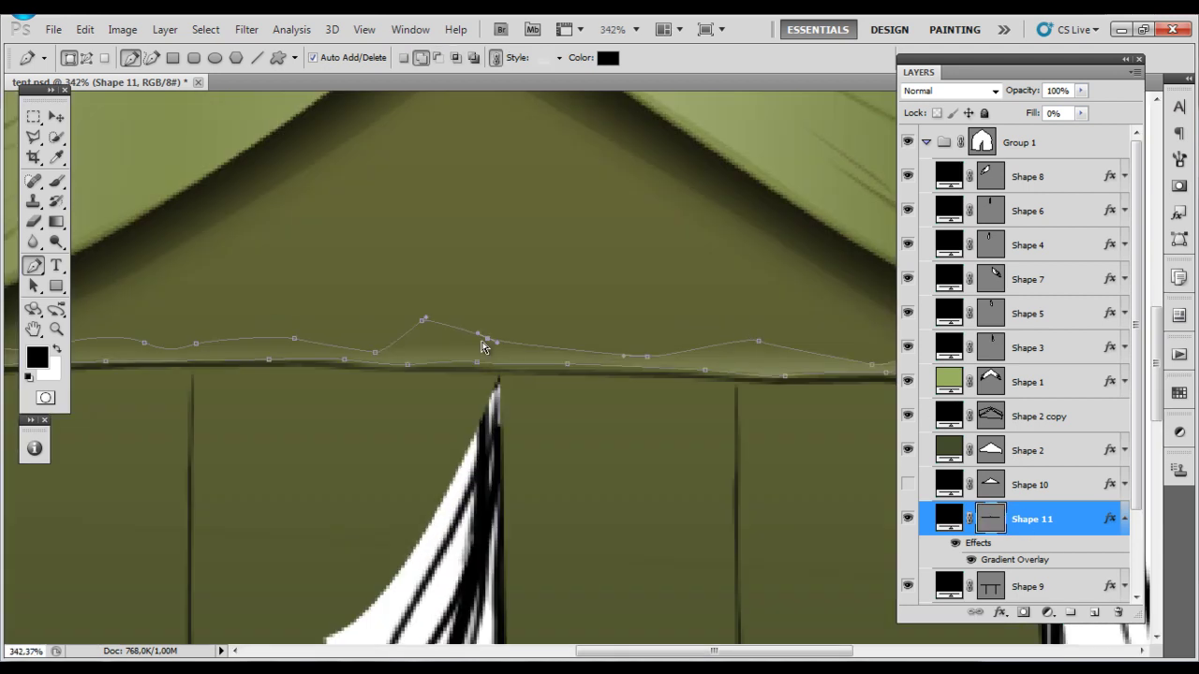
{"action": "scroll", "coordinate": [487, 351], "scroll_direction": "left", "scroll_amount": 3}
{"action": "scroll", "coordinate": [562, 381], "scroll_direction": "right", "scroll_amount": 3}
{"action": "scroll", "coordinate": [643, 441], "scroll_direction": "down", "scroll_amount": 3}
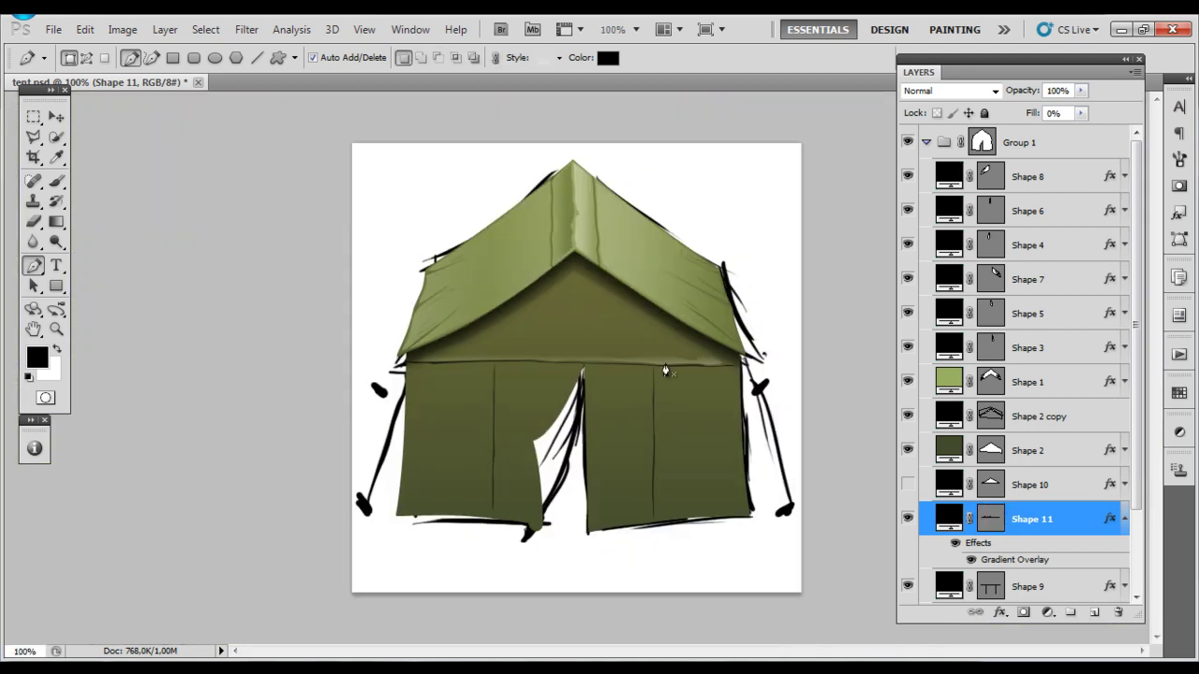
Step: Begin outlining a fan-shaped streak, Shape 12, from the gable peak
{"action": "scroll", "coordinate": [592, 265], "scroll_direction": "up", "scroll_amount": 2}
{"action": "scroll", "coordinate": [591, 265], "scroll_direction": "up", "scroll_amount": 2}
{"action": "left_click", "coordinate": [543, 157]}
{"action": "left_click", "coordinate": [579, 410]}
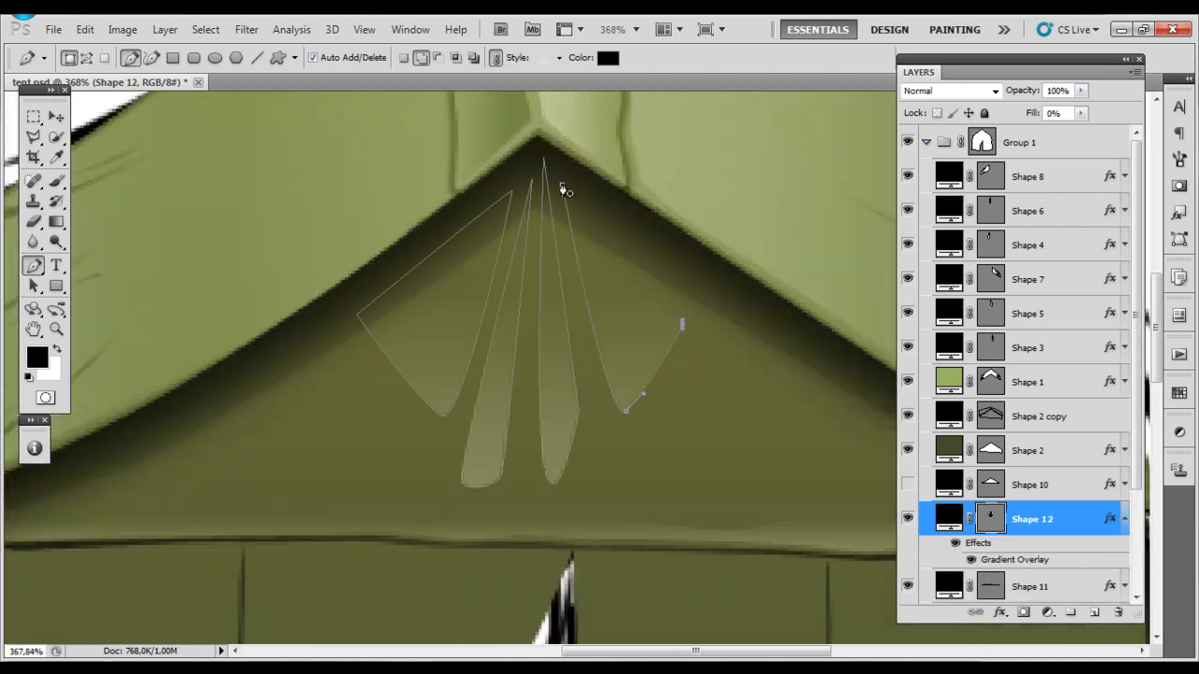
Step: Convert Shape 12 to a Smart Object and set its blend mode to Overlay
{"action": "right_click", "coordinate": [1030, 511]}
{"action": "left_click", "coordinate": [1058, 47]}
{"action": "left_click", "coordinate": [1150, 115]}
{"action": "right_click", "coordinate": [1030, 511]}
{"action": "left_click", "coordinate": [1115, 227]}
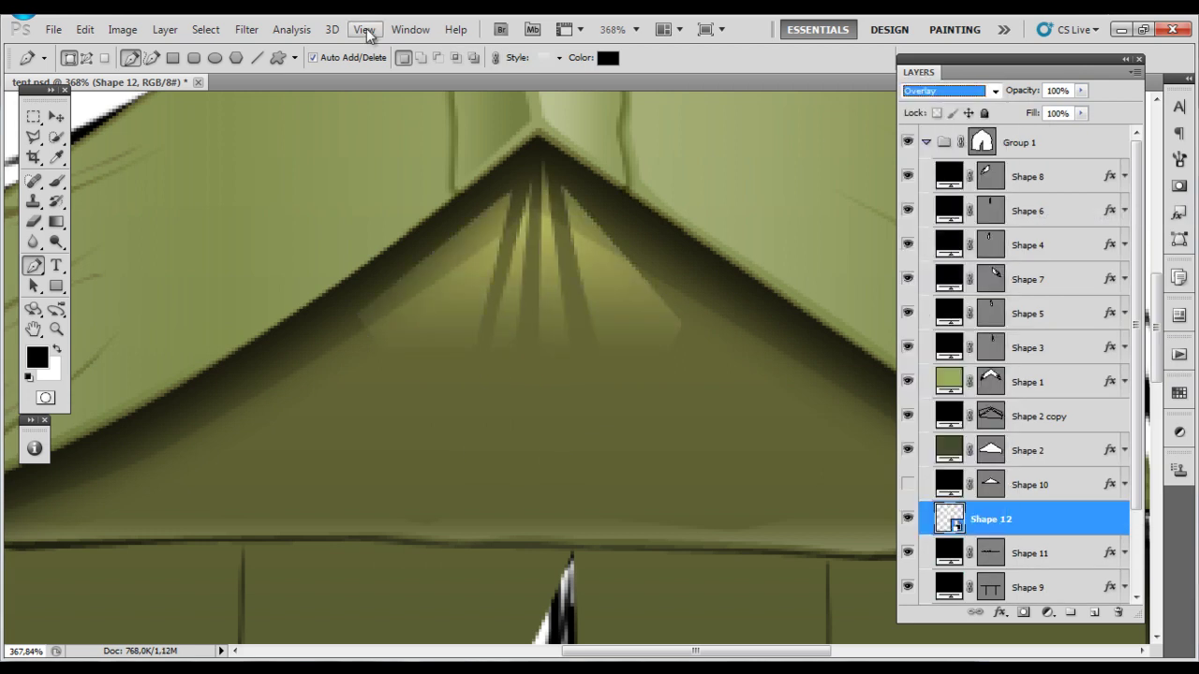
Step: Soften the streaks with a Radial Blur smart filter
{"action": "left_click", "coordinate": [247, 29]}
{"action": "left_click", "coordinate": [492, 308]}
{"action": "left_click_drag", "start_coordinate": [407, 304], "coordinate": [410, 257]}
{"action": "key", "text": "Return"}
{"action": "key", "text": "ctrl+1"}
{"action": "double_click", "coordinate": [1001, 576]}
{"action": "left_click", "coordinate": [421, 188]}
{"action": "double_click", "coordinate": [1018, 578]}
{"action": "left_click", "coordinate": [421, 188]}
Step: Add a Gaussian Blur to the streaks and review the seam band's gradient settings
{"action": "left_click", "coordinate": [246, 29]}
{"action": "left_click", "coordinate": [484, 254]}
{"action": "left_click", "coordinate": [985, 138]}
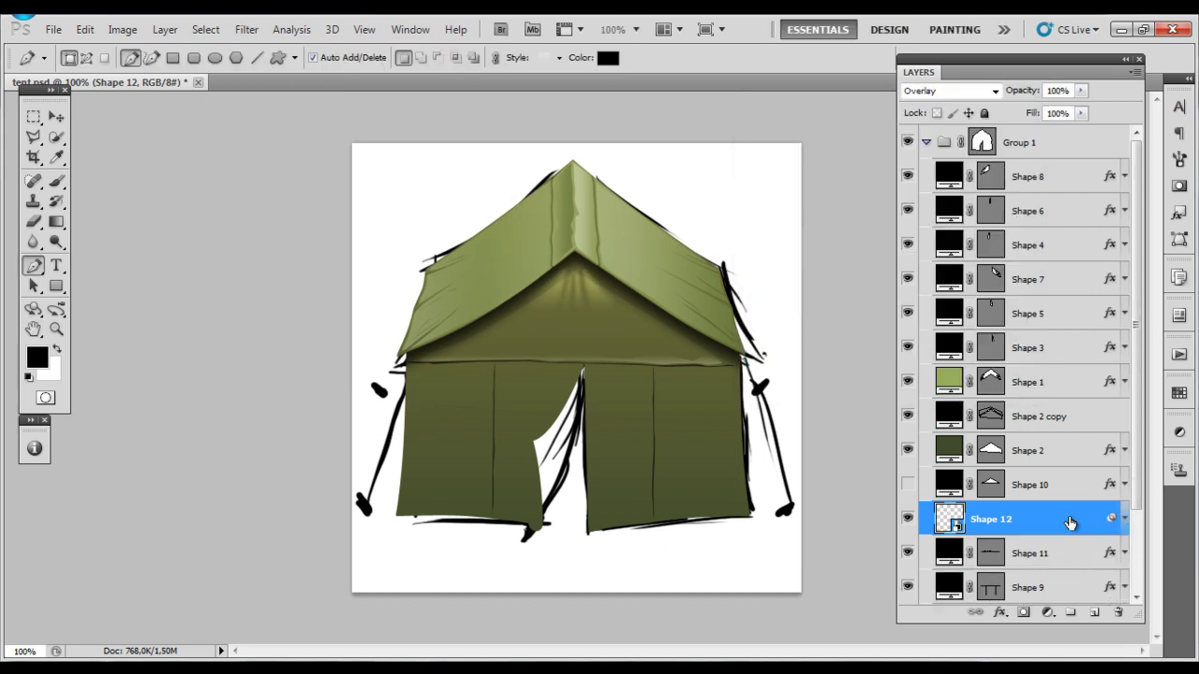
{"action": "double_click", "coordinate": [1068, 553]}
{"action": "key", "text": "Escape"}
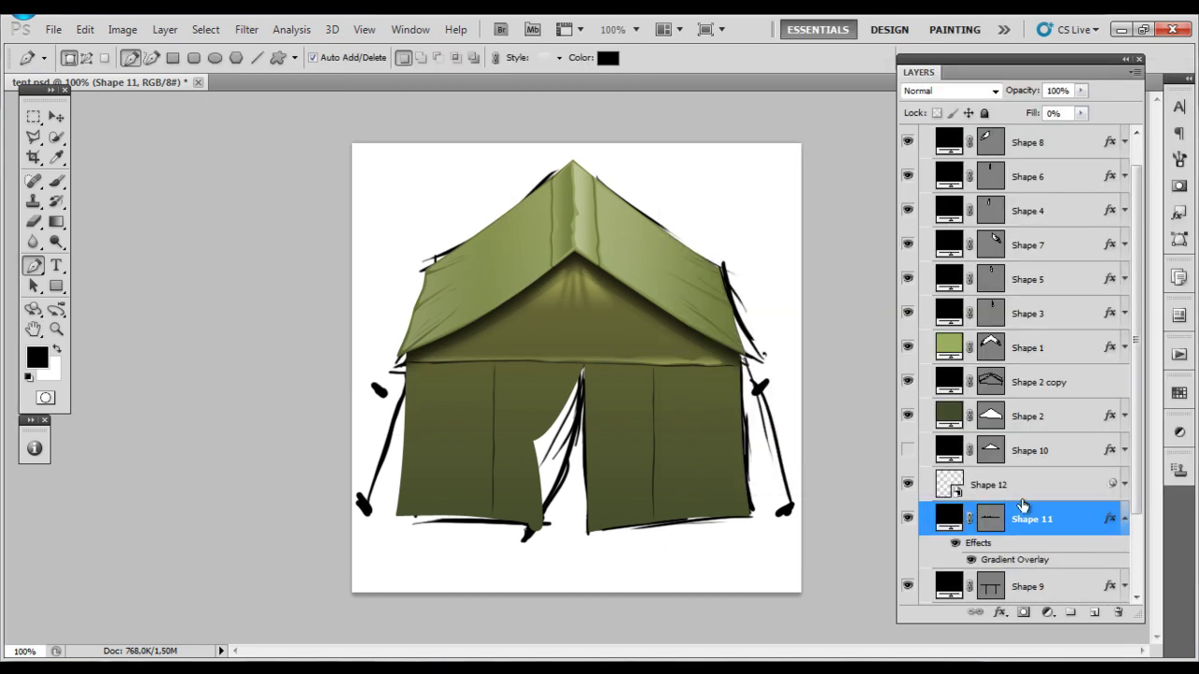
Step: Select Shape 12 and apply a free transform to the streak layer
{"action": "left_click", "coordinate": [1030, 484]}
{"action": "key", "text": "m"}
{"action": "key", "text": "ctrl+t"}
{"action": "key", "text": "Return"}
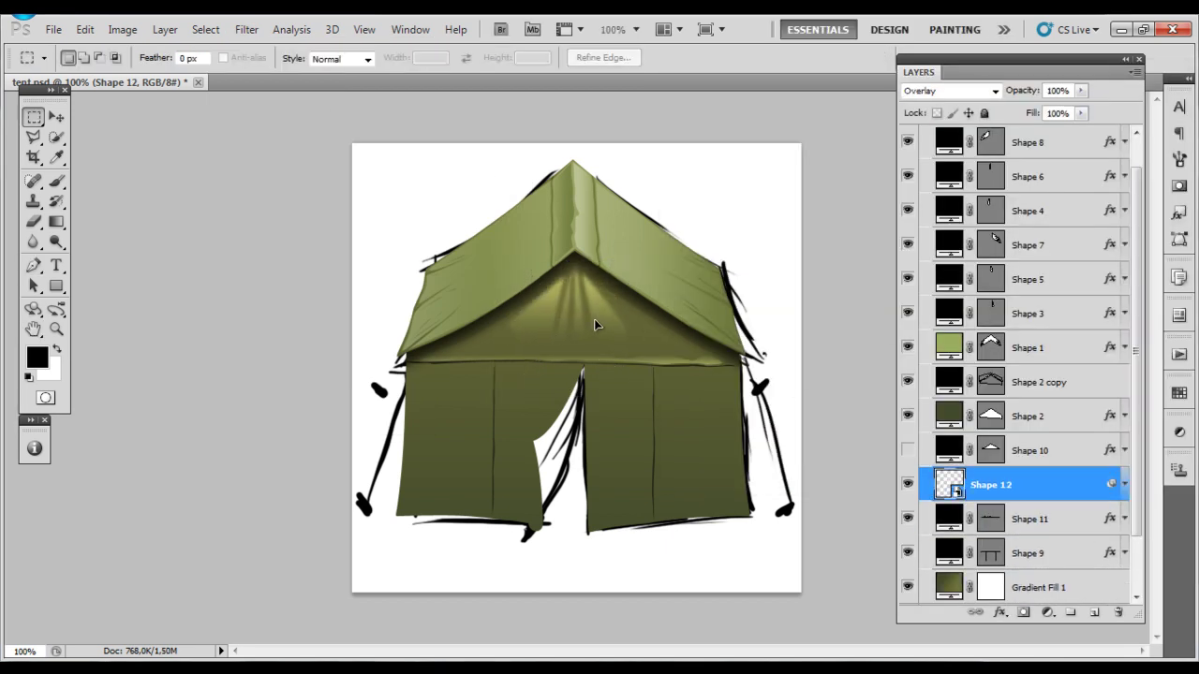
{"action": "scroll", "coordinate": [766, 305], "scroll_direction": "up", "scroll_amount": 3}
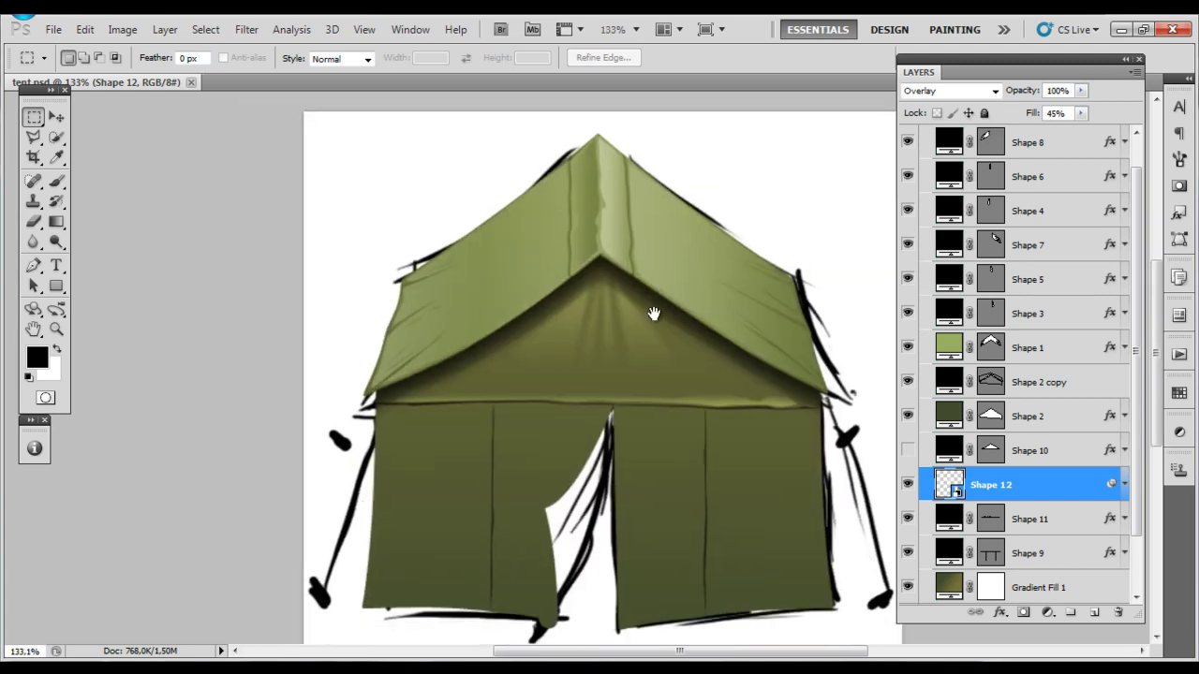
Step: Close the spiky shadow shape on the roof and convert it to a smart object
{"action": "left_click", "coordinate": [1030, 347]}
{"action": "scroll", "coordinate": [674, 206], "scroll_direction": "up", "scroll_amount": 5}
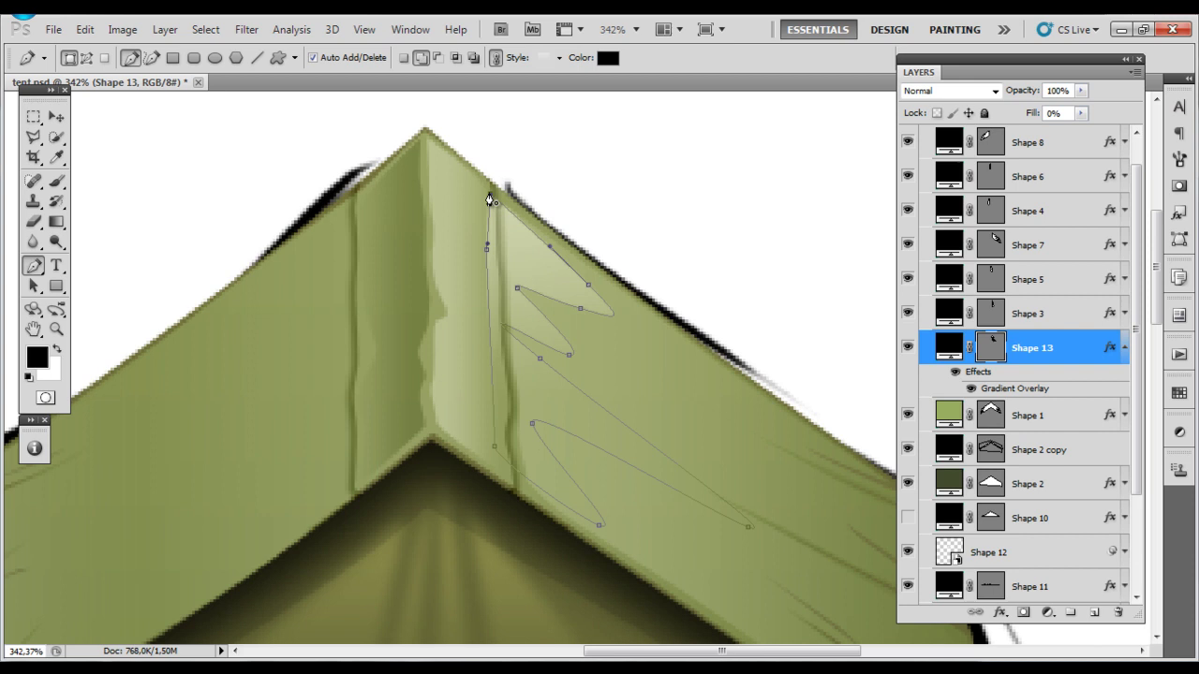
{"action": "left_click", "coordinate": [489, 199]}
{"action": "right_click", "coordinate": [1030, 347]}
{"action": "left_click", "coordinate": [883, 350]}
Step: Apply a Motion Blur at -36° angle plus a Gaussian Blur to the spiky Shape 13
{"action": "left_click", "coordinate": [246, 29]}
{"action": "left_click", "coordinate": [482, 309]}
{"action": "left_click_drag", "start_coordinate": [940, 350], "coordinate": [953, 361]}
{"action": "left_click", "coordinate": [1034, 129]}
{"action": "left_click", "coordinate": [246, 29]}
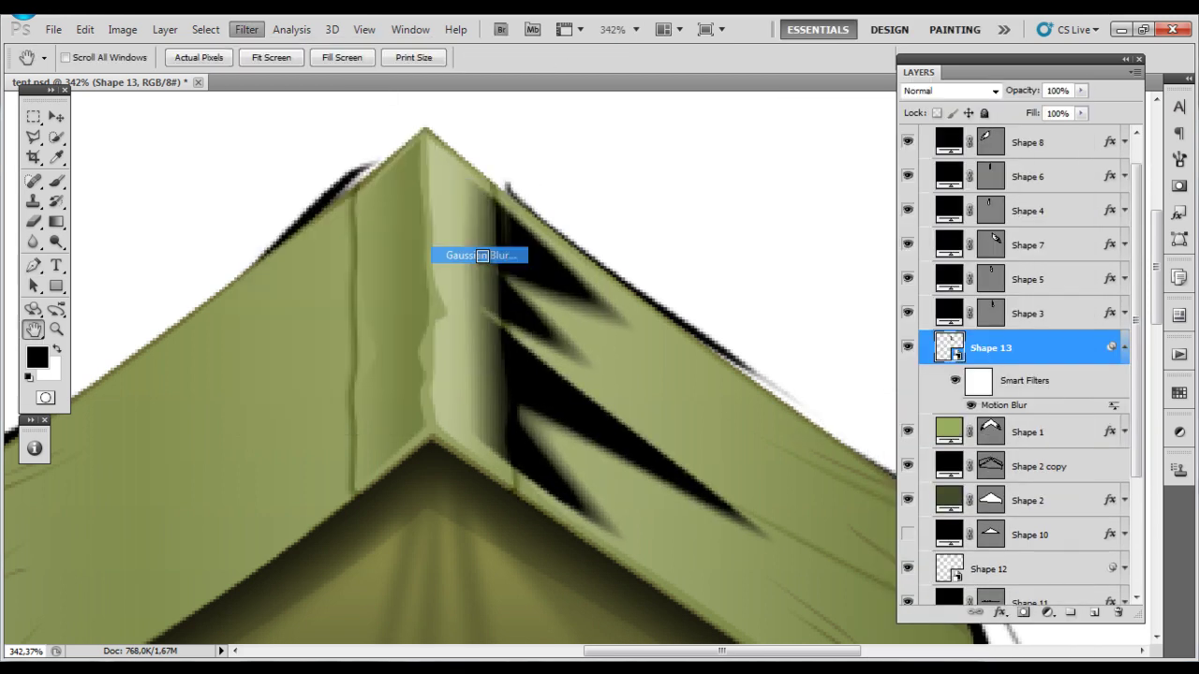
{"action": "left_click", "coordinate": [482, 273]}
{"action": "key", "text": "Return"}
Step: Blend Shape 13 as Linear Burn at 17% fill and view the tent at 100%
{"action": "left_click", "coordinate": [950, 91]}
{"action": "left_click", "coordinate": [962, 198]}
{"action": "left_click", "coordinate": [1124, 348]}
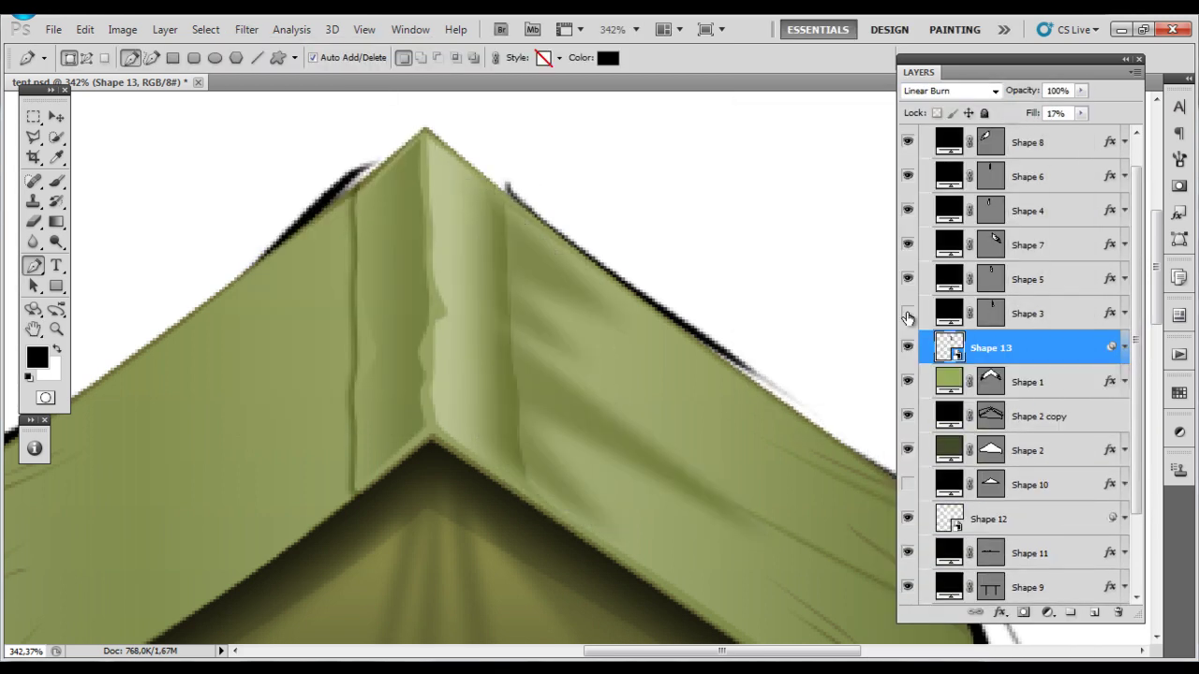
{"action": "left_click", "coordinate": [1027, 313]}
{"action": "scroll", "coordinate": [619, 448], "scroll_direction": "down", "scroll_amount": 1}
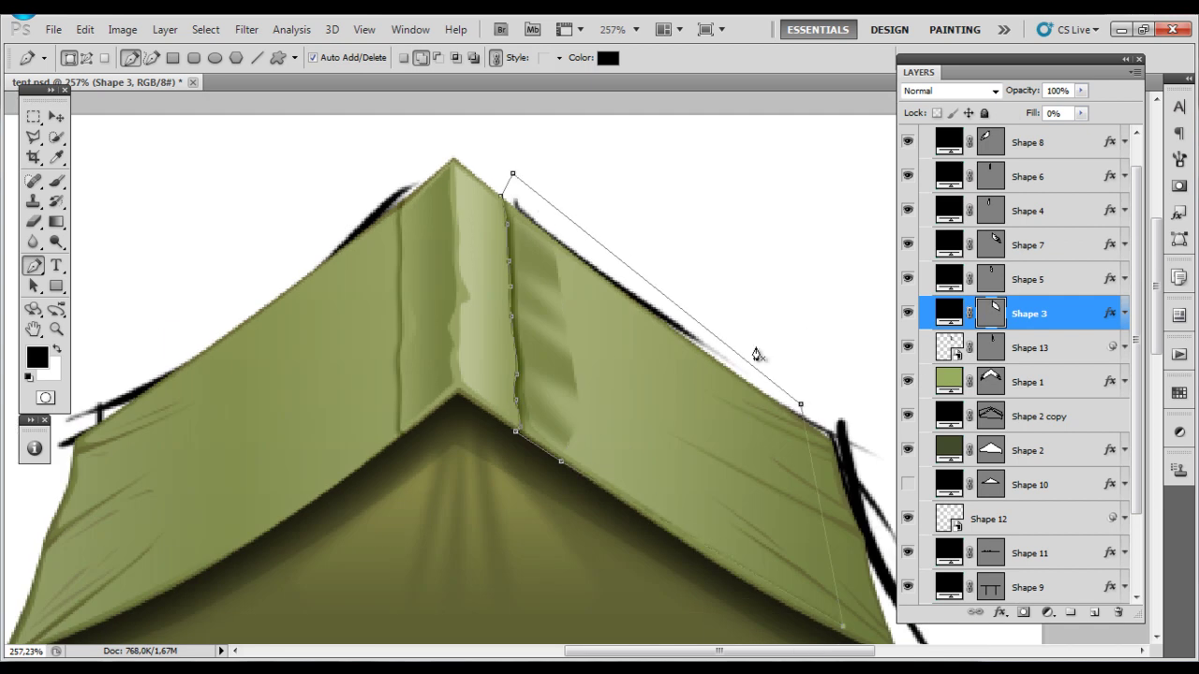
{"action": "left_click", "coordinate": [1030, 347]}
{"action": "key", "text": "ctrl+1"}
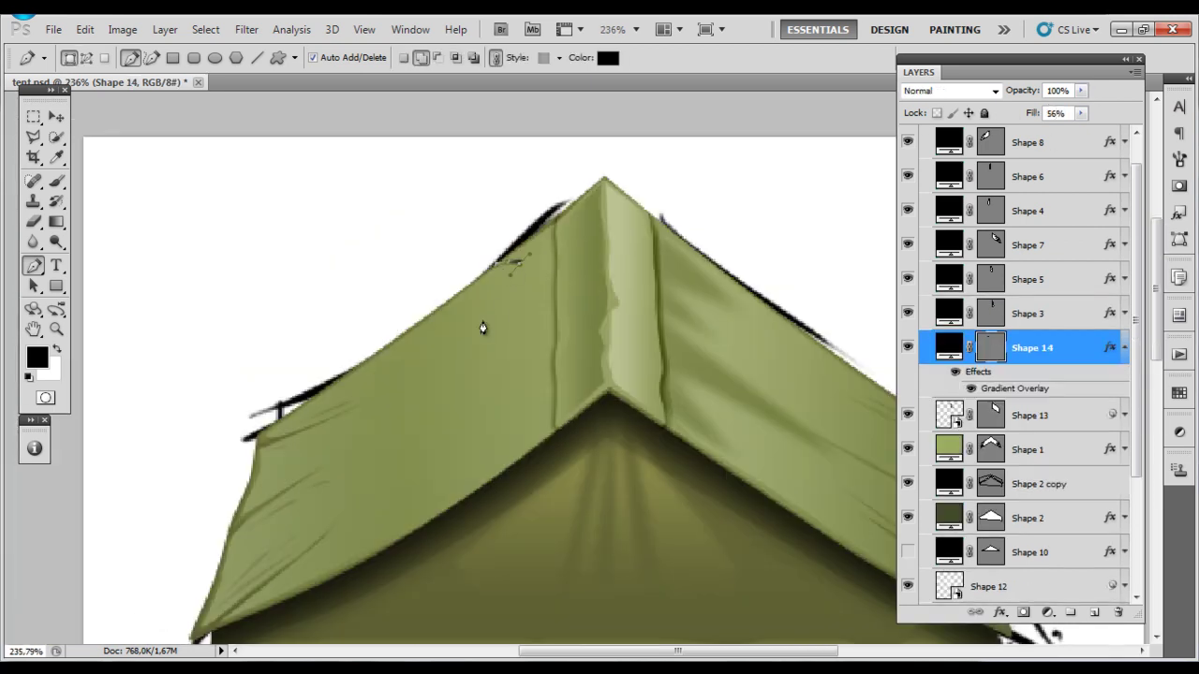
Step: Pen-draw a closed jagged shading shape on the left roof slope near the ridge
{"action": "left_click", "coordinate": [539, 354]}
{"action": "left_click", "coordinate": [367, 433]}
{"action": "left_click", "coordinate": [485, 427]}
{"action": "left_click", "coordinate": [522, 439]}
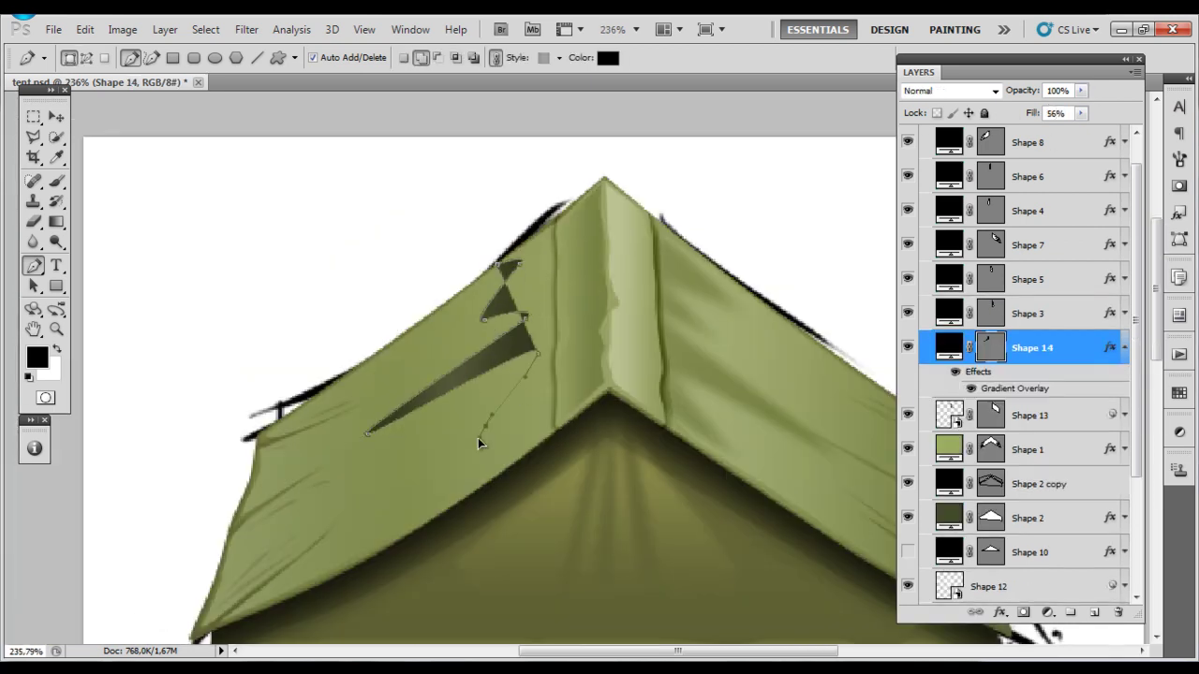
{"action": "left_click", "coordinate": [505, 459]}
{"action": "left_click", "coordinate": [592, 304]}
Step: Convert the jagged Shape 14 to a smart object and apply a Motion Blur
{"action": "right_click", "coordinate": [1067, 348]}
{"action": "left_click", "coordinate": [936, 313]}
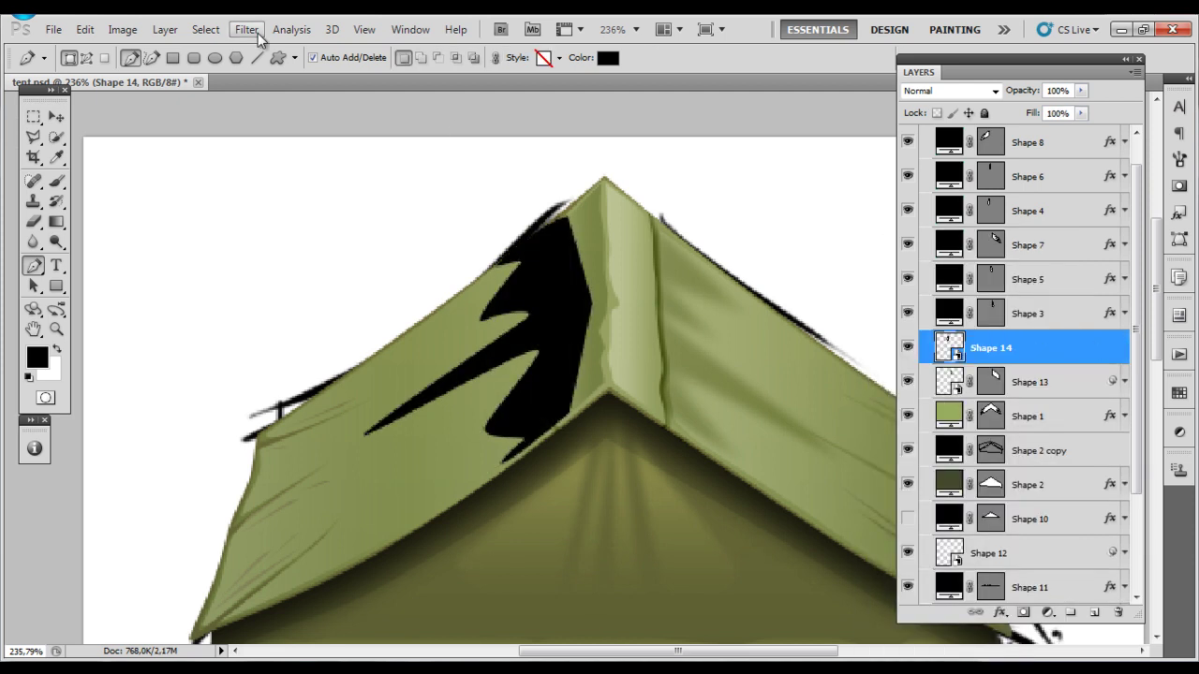
{"action": "key", "text": "ctrl+alt+f"}
{"action": "key", "text": "Return"}
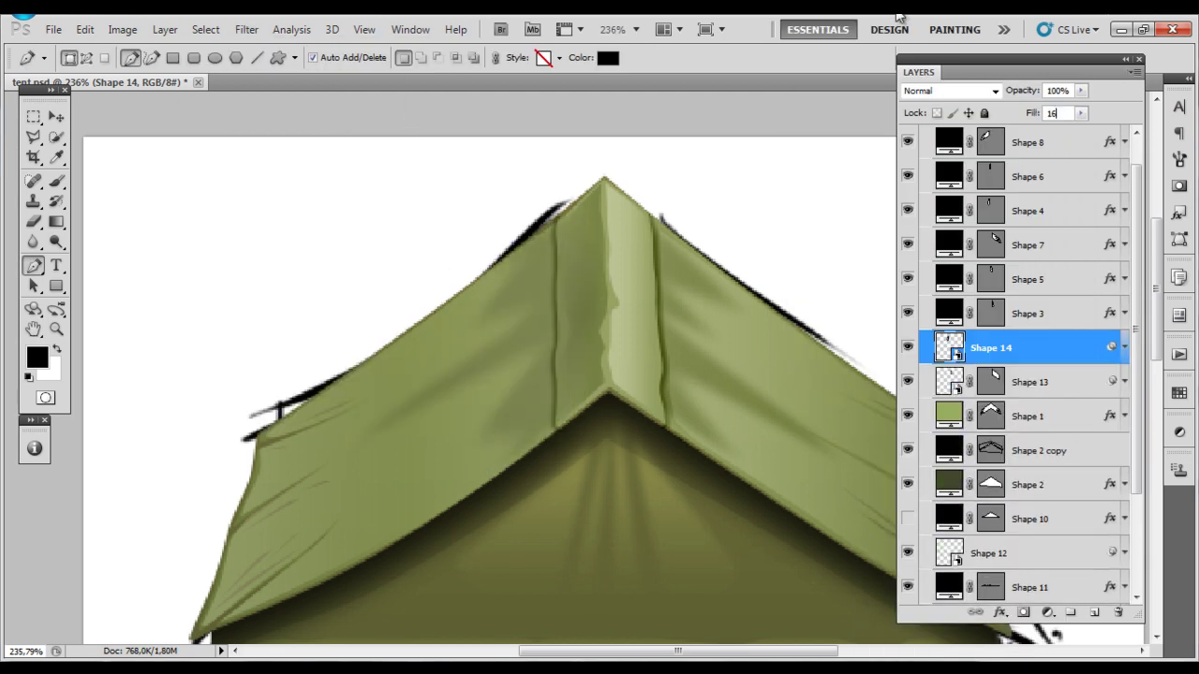
Step: Set Shape 14 to Linear Burn at 16% fill with a layer mask, viewed at 100%
{"action": "left_click", "coordinate": [992, 211]}
{"action": "left_click", "coordinate": [1030, 347]}
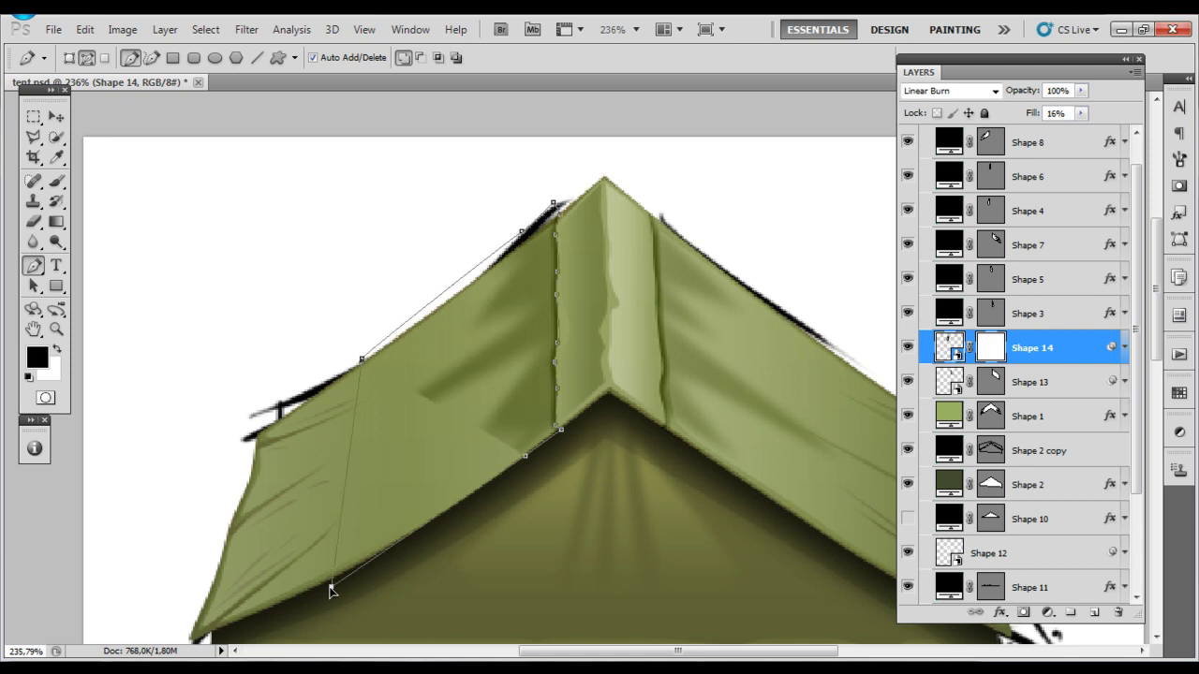
{"action": "left_click", "coordinate": [988, 347]}
{"action": "key", "text": "ctrl+1"}
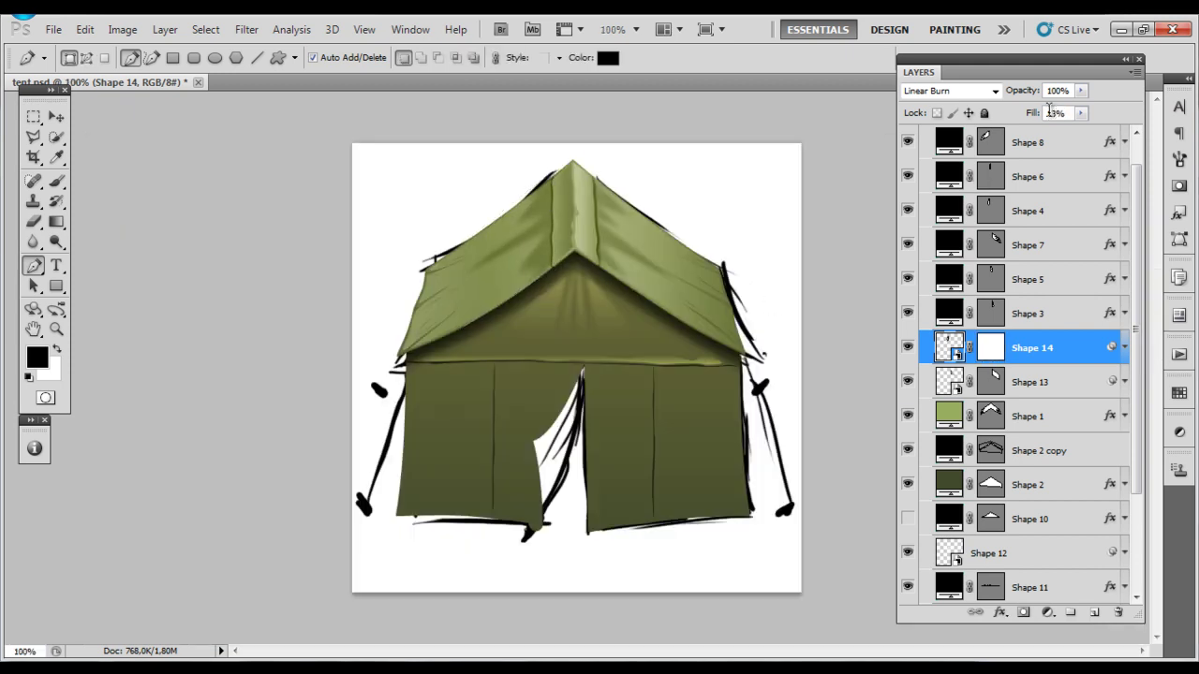
{"action": "key", "text": "m"}
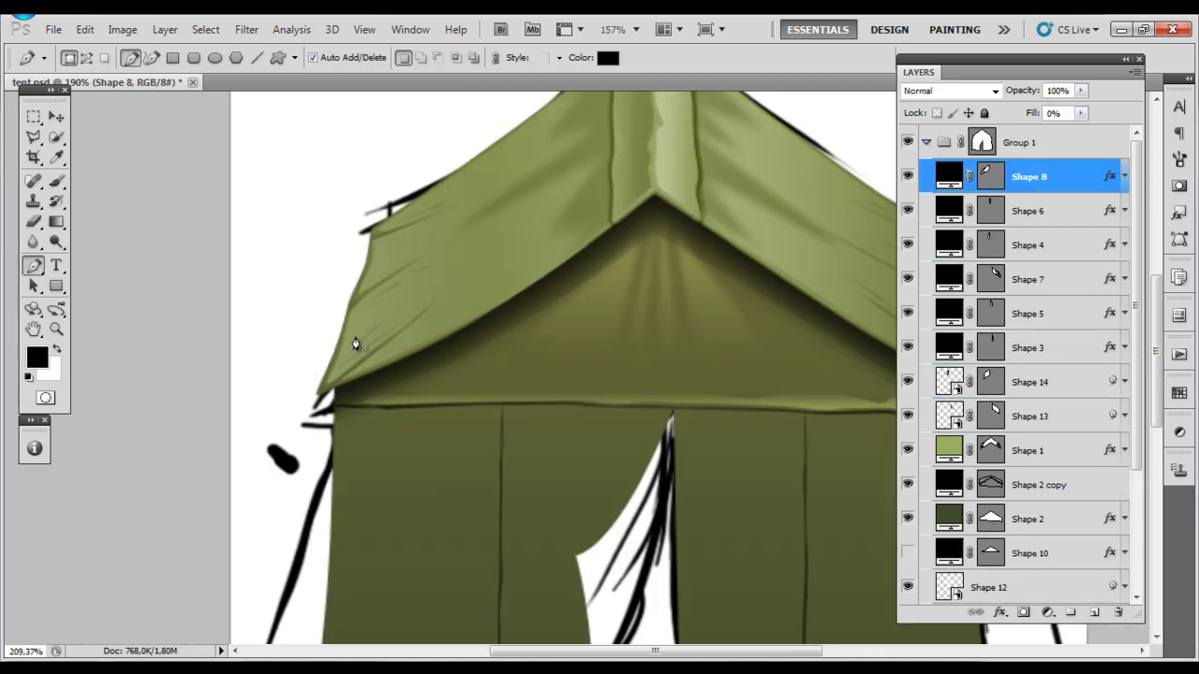
{"action": "left_click", "coordinate": [382, 207]}
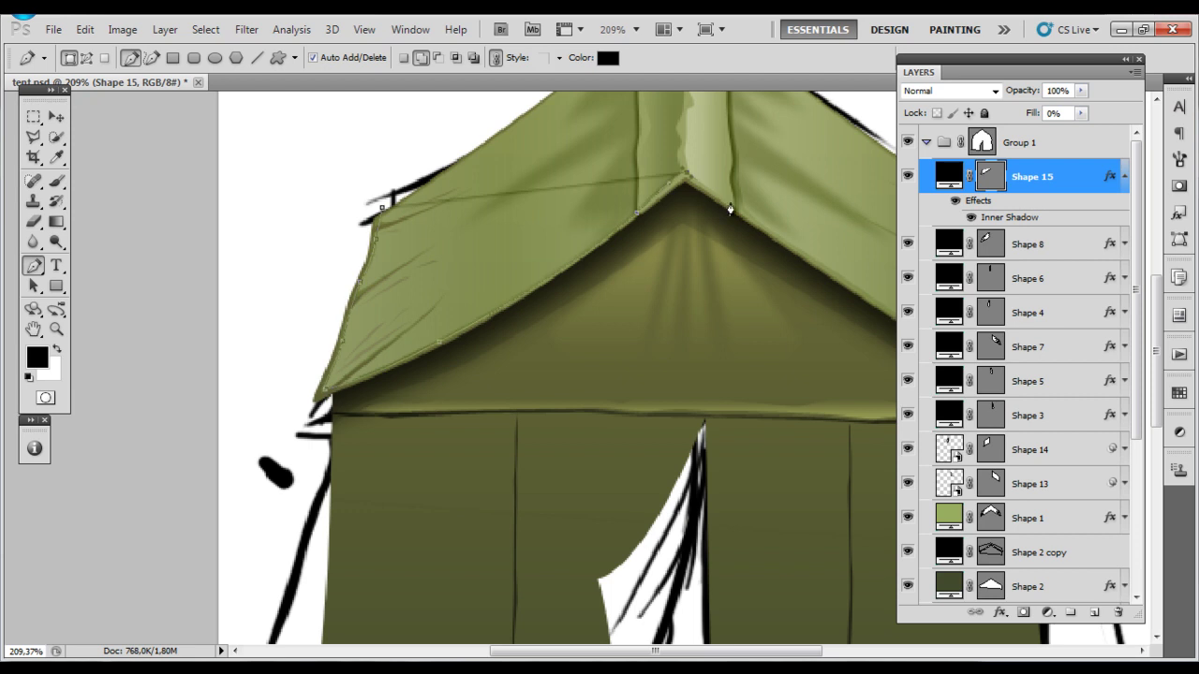
Step: View the tent at 100% and fill the new roof Shape 16 with white
{"action": "left_click_drag", "start_coordinate": [690, 180], "coordinate": [269, 157]}
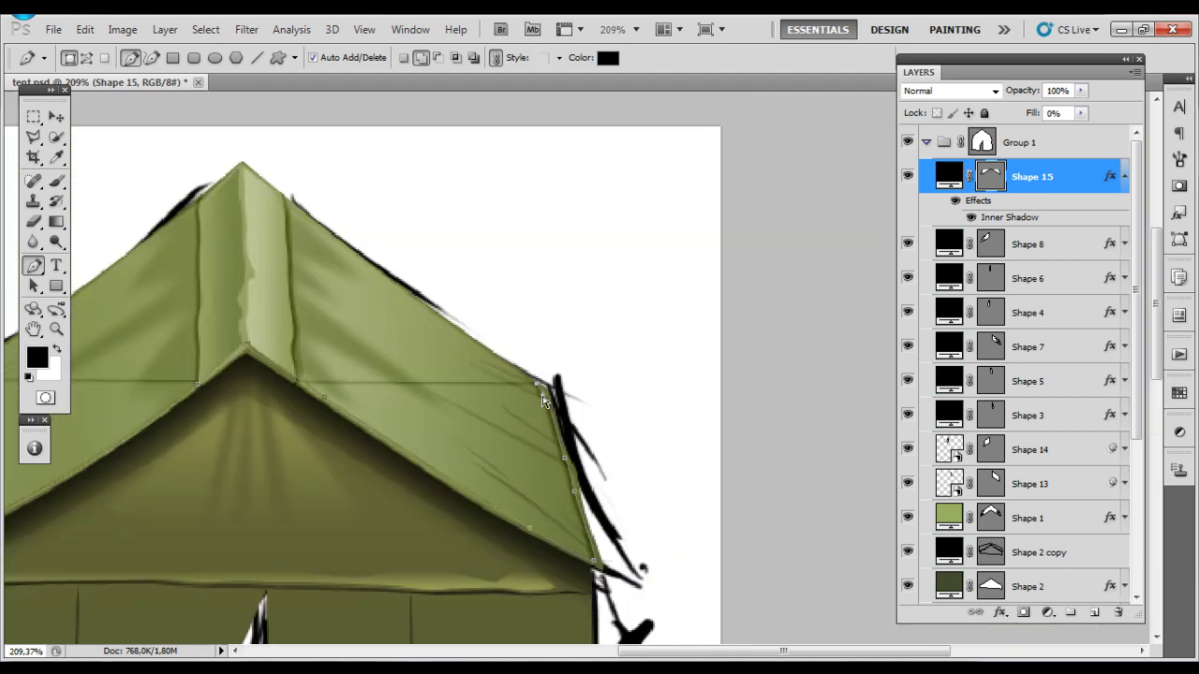
{"action": "scroll", "coordinate": [579, 250], "scroll_direction": "down", "scroll_amount": 3}
{"action": "right_click", "coordinate": [568, 414]}
{"action": "left_click", "coordinate": [632, 447]}
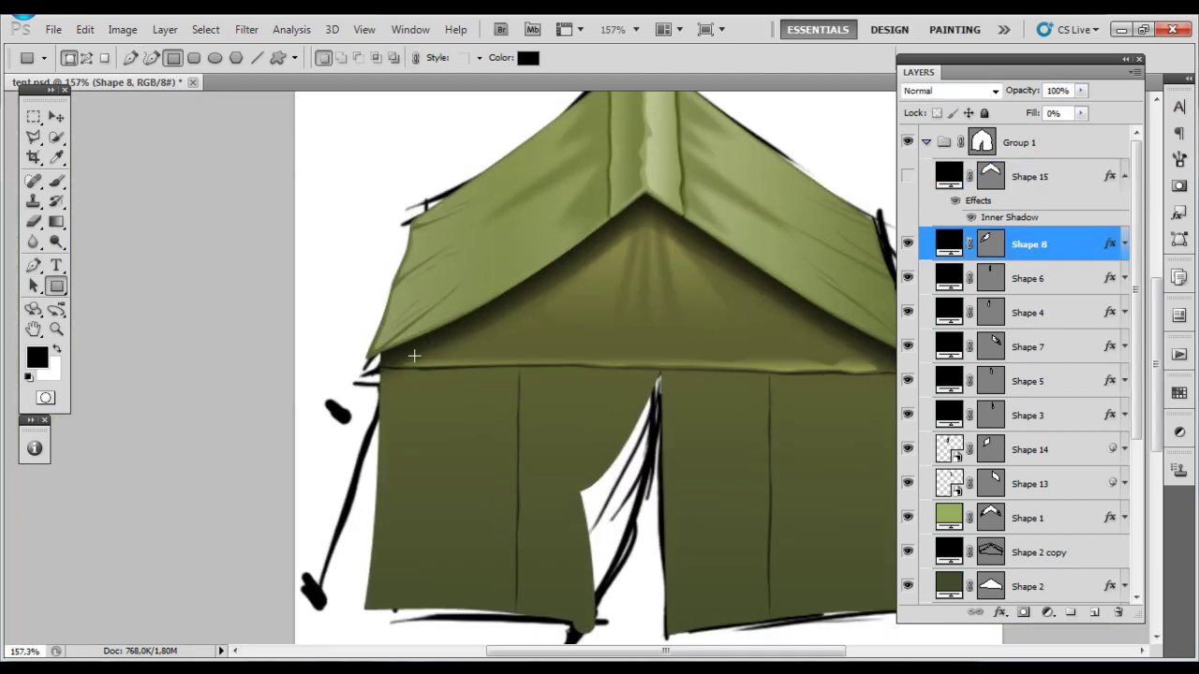
{"action": "left_click", "coordinate": [373, 332]}
Step: Blur Shape 16 with a Motion Blur of distance 42 and a Gaussian Blur
{"action": "left_click", "coordinate": [246, 29]}
{"action": "left_click", "coordinate": [481, 219]}
{"action": "left_click_drag", "start_coordinate": [817, 409], "coordinate": [846, 412]}
{"action": "left_click", "coordinate": [1034, 129]}
{"action": "left_click", "coordinate": [246, 29]}
{"action": "left_click", "coordinate": [495, 249]}
Step: Blend the Shape 16 highlight as Overlay with a lowered fill
{"action": "left_click", "coordinate": [990, 139]}
{"action": "key", "text": "alt+shift+o"}
{"action": "left_click_drag", "start_coordinate": [1031, 112], "coordinate": [1009, 122]}
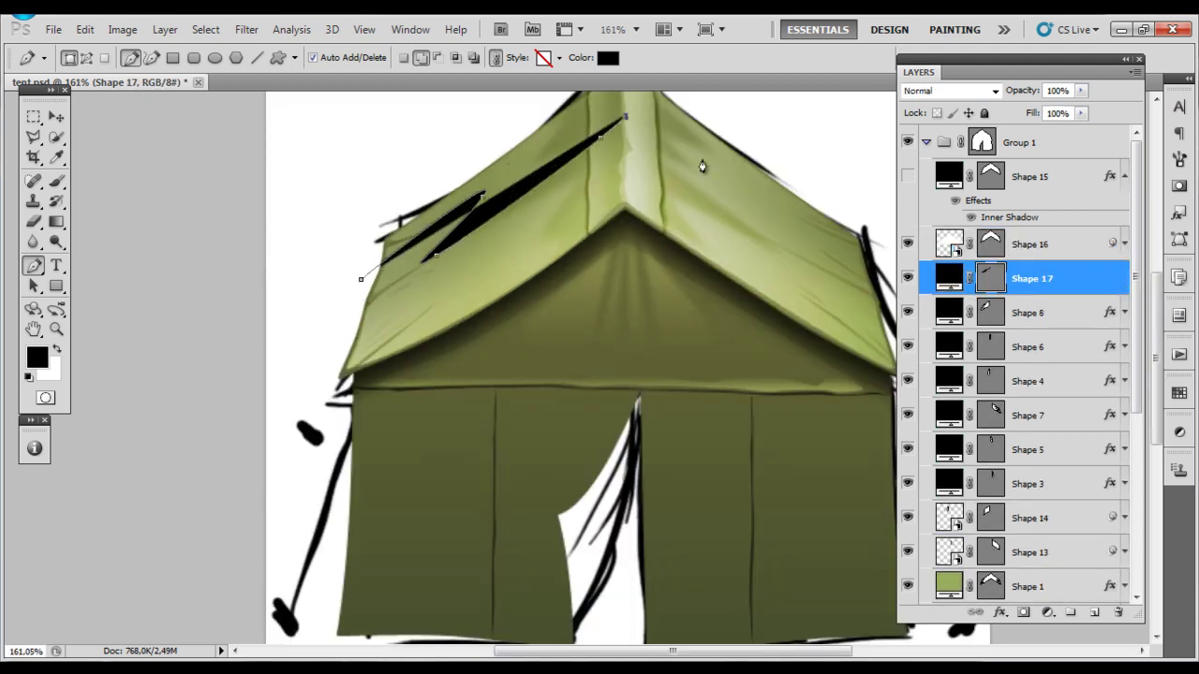
Step: Draw the roof Shape 17 toward the right eave and set its fill to 2%
{"action": "scroll", "coordinate": [426, 279], "scroll_direction": "down", "scroll_amount": 2}
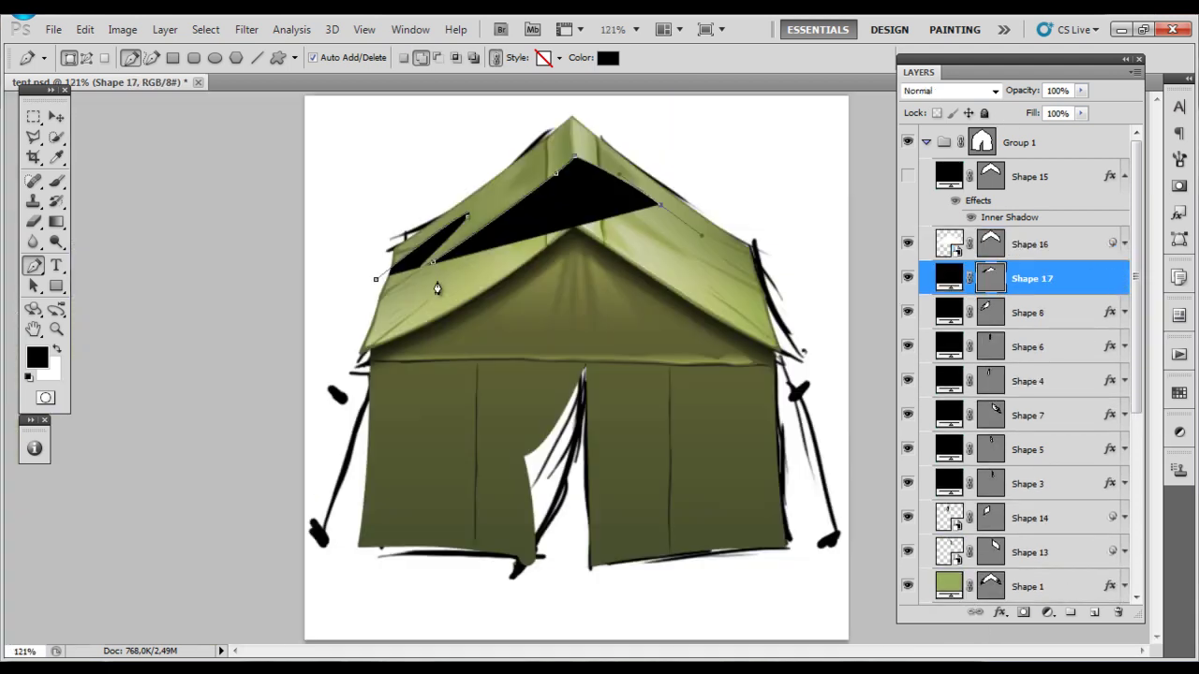
{"action": "left_click", "coordinate": [802, 249]}
{"action": "left_click", "coordinate": [356, 315]}
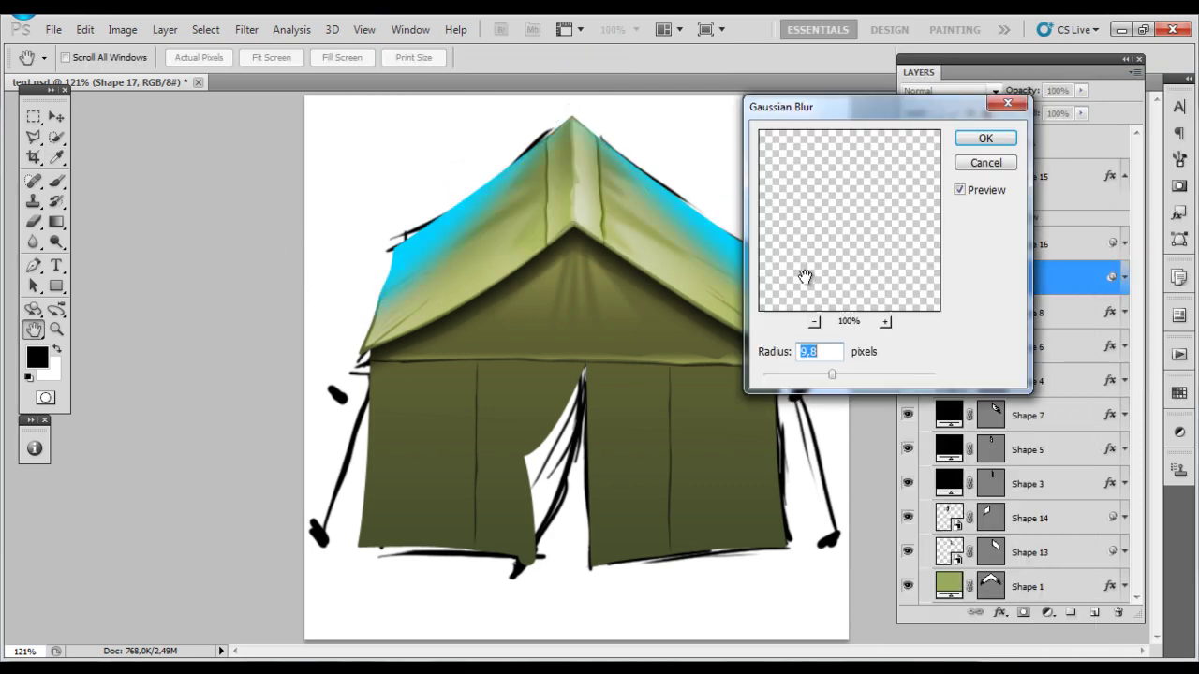
{"action": "left_click", "coordinate": [1058, 112]}
{"action": "type", "text": "2"}
{"action": "key", "text": "Return"}
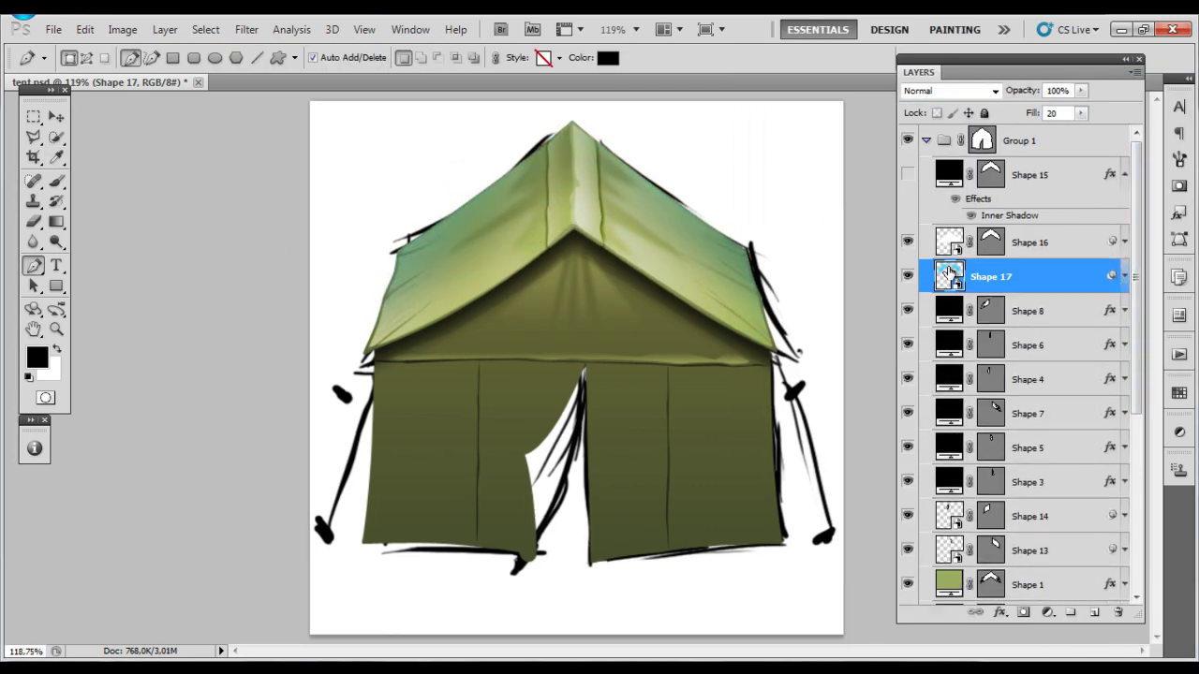
Step: Try yellow and blue Color Overlay hues on Shape 17, then close the style
{"action": "double_click", "coordinate": [1077, 278]}
{"action": "left_click", "coordinate": [1017, 140]}
{"action": "left_click", "coordinate": [787, 127]}
{"action": "left_click", "coordinate": [1005, 312]}
{"action": "left_click", "coordinate": [902, 209]}
{"action": "left_click", "coordinate": [996, 220]}
{"action": "left_click", "coordinate": [905, 140]}
{"action": "key", "text": "Escape"}
{"action": "key", "text": "Escape"}
Step: Test the Shape 17 Color Overlay in blue and yellow again, then cancel it
{"action": "double_click", "coordinate": [1077, 276]}
{"action": "left_click", "coordinate": [721, 310]}
{"action": "left_click", "coordinate": [787, 127]}
{"action": "left_click", "coordinate": [1006, 208]}
{"action": "left_click", "coordinate": [1008, 311]}
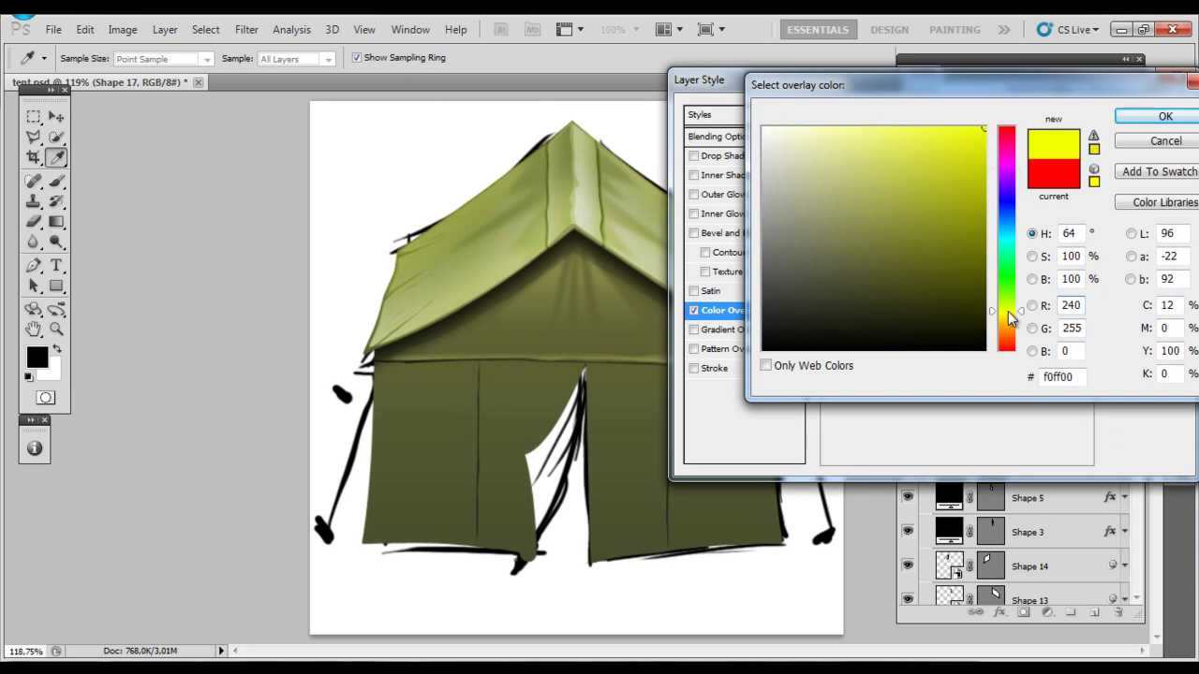
{"action": "left_click", "coordinate": [1161, 143]}
{"action": "left_click", "coordinate": [1161, 142]}
{"action": "left_click", "coordinate": [1030, 175]}
Step: Add a Brightness/Contrast adjustment and return to the Pen tool
{"action": "left_click", "coordinate": [1047, 612]}
{"action": "left_click", "coordinate": [1077, 327]}
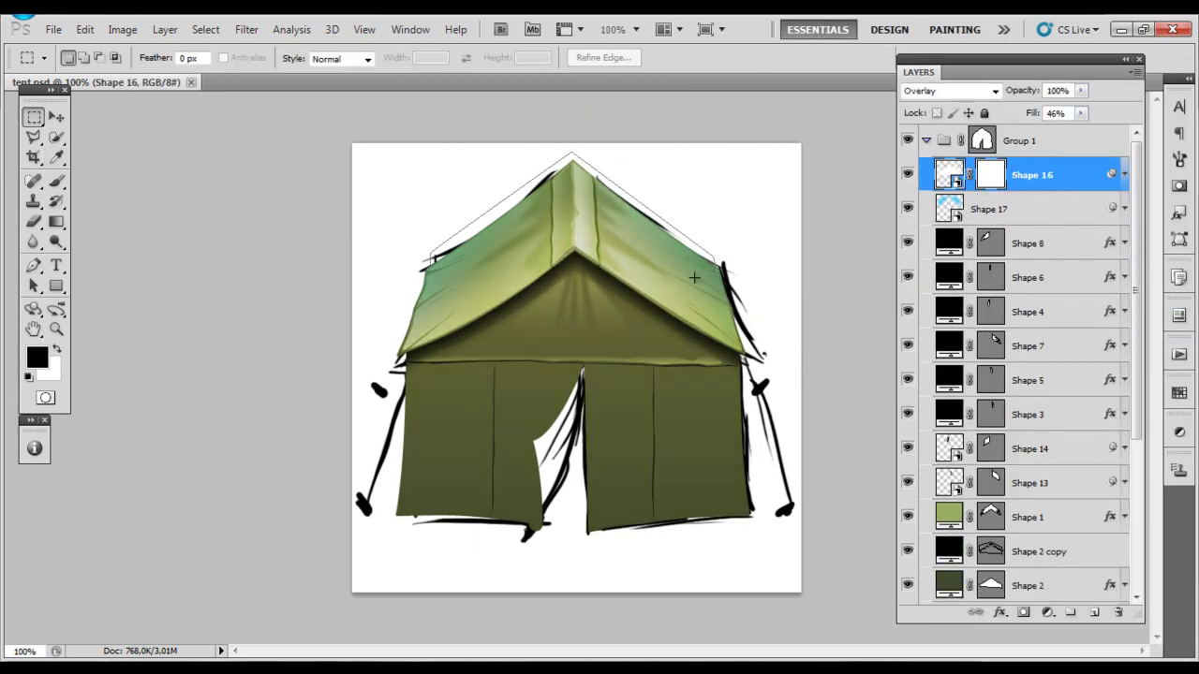
{"action": "key", "text": "p"}
{"action": "scroll", "coordinate": [748, 208], "scroll_direction": "up", "scroll_amount": 4}
Step: Select the wall layers and group them with Ctrl+G
{"action": "scroll", "coordinate": [1021, 368], "scroll_direction": "down", "scroll_amount": 2}
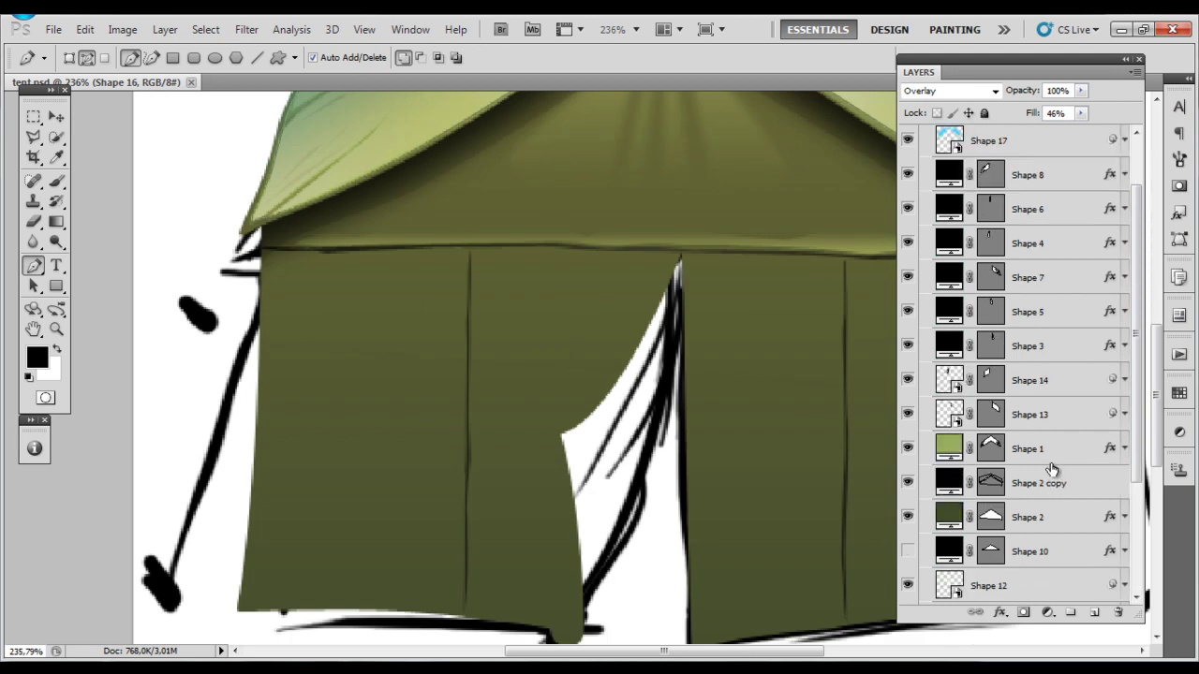
{"action": "left_click", "coordinate": [1036, 515]}
{"action": "left_click", "coordinate": [1030, 586], "text": "shift"}
{"action": "key", "text": "ctrl+g"}
{"action": "mouse_move", "coordinate": [790, 389]}
{"action": "left_mouse_down"}
{"action": "mouse_move", "coordinate": [669, 356]}
{"action": "mouse_move", "coordinate": [635, 403]}
{"action": "left_mouse_up"}
{"action": "scroll", "coordinate": [1021, 281], "scroll_direction": "up", "scroll_amount": 3}
Step: Rename the roof group 'rooftop' and the wall group 'facade'
{"action": "double_click", "coordinate": [997, 169]}
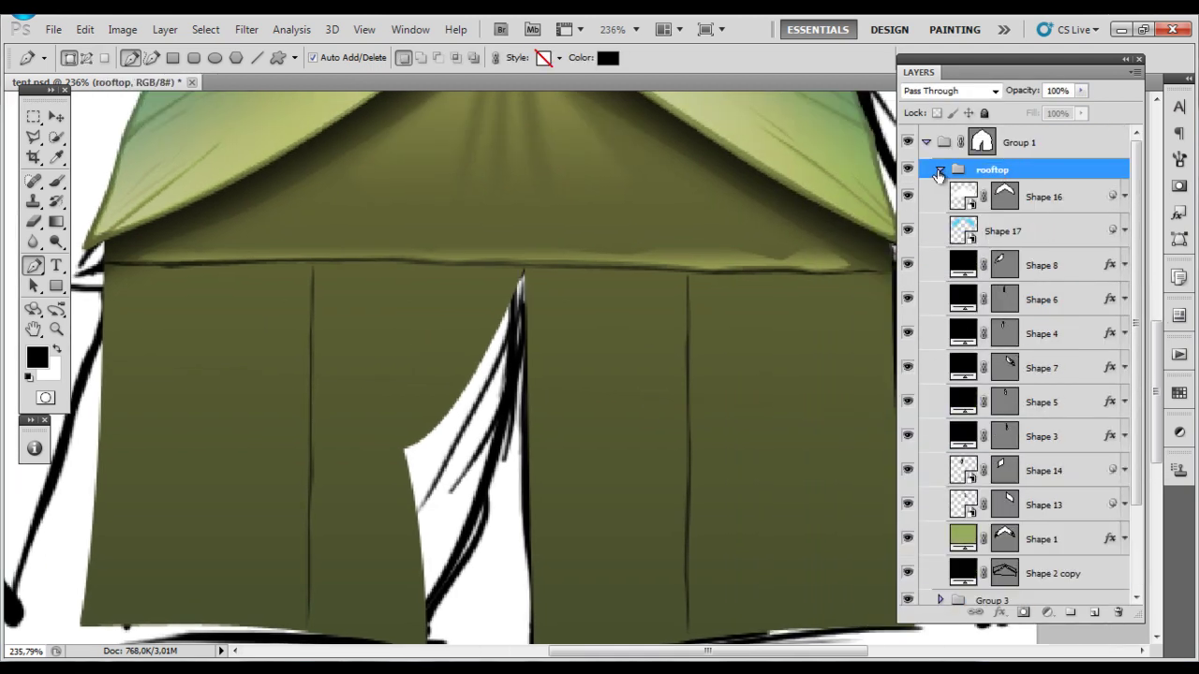
{"action": "left_click", "coordinate": [938, 171]}
{"action": "double_click", "coordinate": [995, 191]}
{"action": "key", "text": "Return"}
{"action": "left_click", "coordinate": [941, 189]}
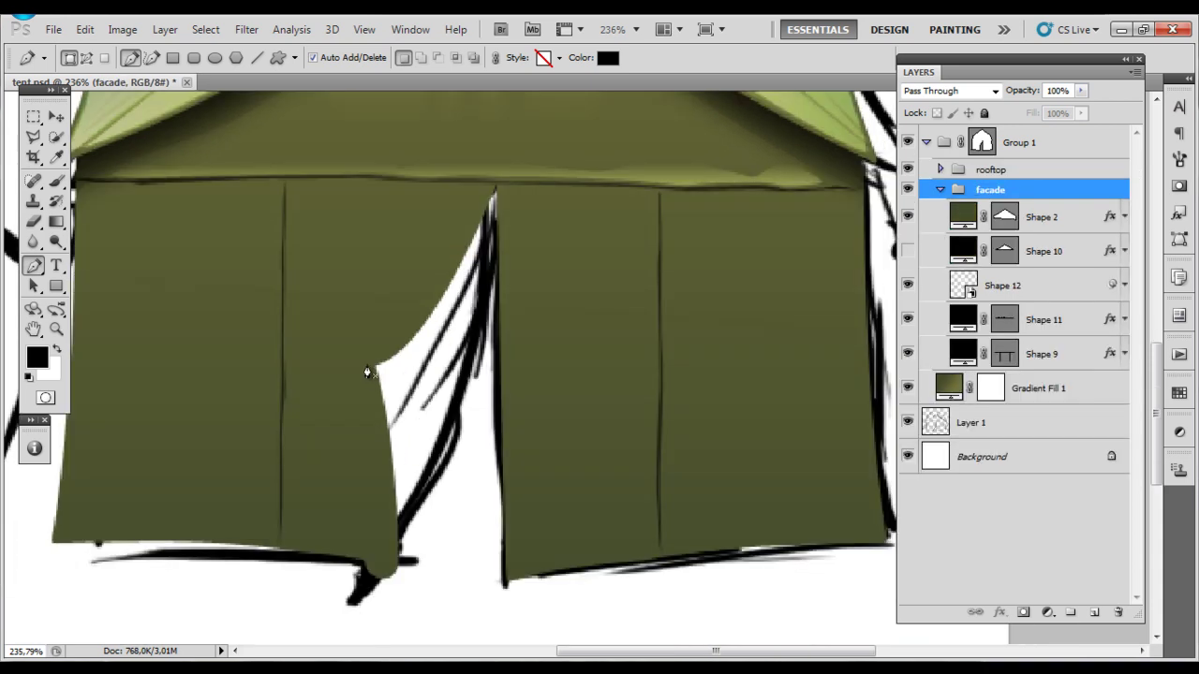
Step: Hide the Gradient Fill 1 wall layer
{"action": "left_click_drag", "start_coordinate": [372, 380], "coordinate": [617, 355]}
{"action": "left_click", "coordinate": [1074, 387]}
{"action": "left_click", "coordinate": [906, 387]}
Step: Pen-draw a square window shape on the left side of the tent front
{"action": "left_click", "coordinate": [453, 275]}
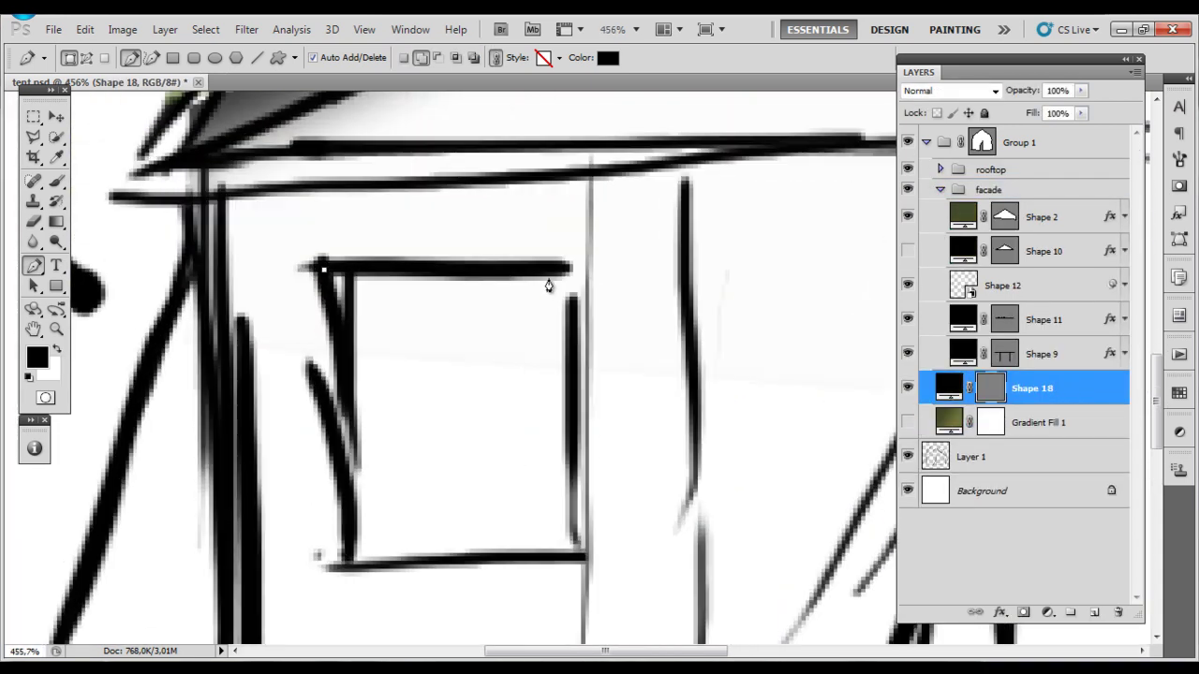
{"action": "left_click", "coordinate": [564, 546]}
{"action": "left_click", "coordinate": [318, 560]}
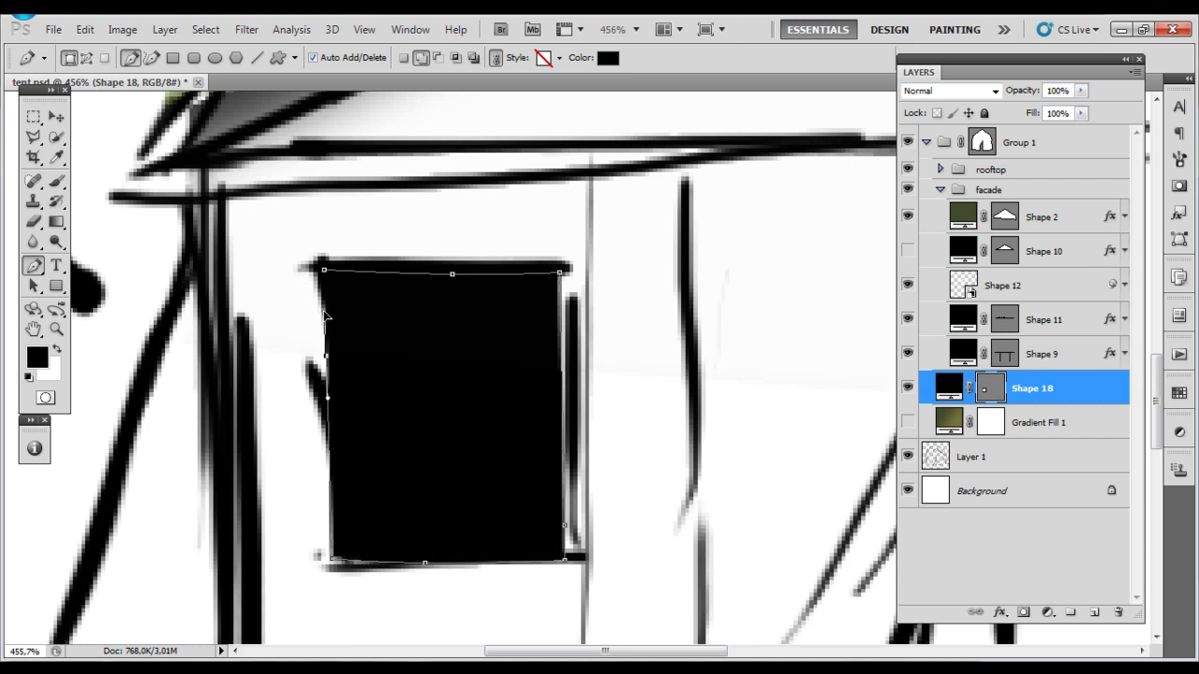
{"action": "key", "text": "m"}
Step: Duplicate the window with Ctrl+Alt+T onto the right wall and view at 100%
{"action": "key", "text": "ctrl+alt+t"}
{"action": "key", "text": "ctrl+minus"}
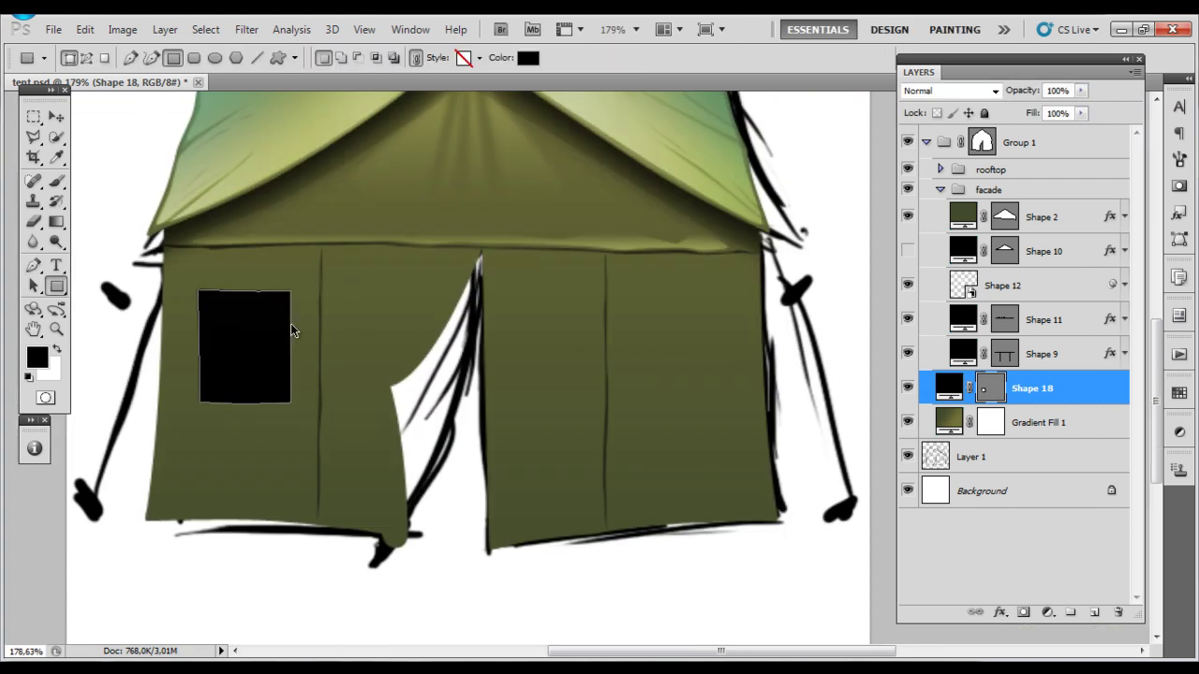
{"action": "left_click_drag", "start_coordinate": [240, 339], "coordinate": [680, 337]}
{"action": "right_click", "coordinate": [690, 356]}
{"action": "key", "text": "Return"}
{"action": "key", "text": "u"}
{"action": "key", "text": "ctrl+1"}
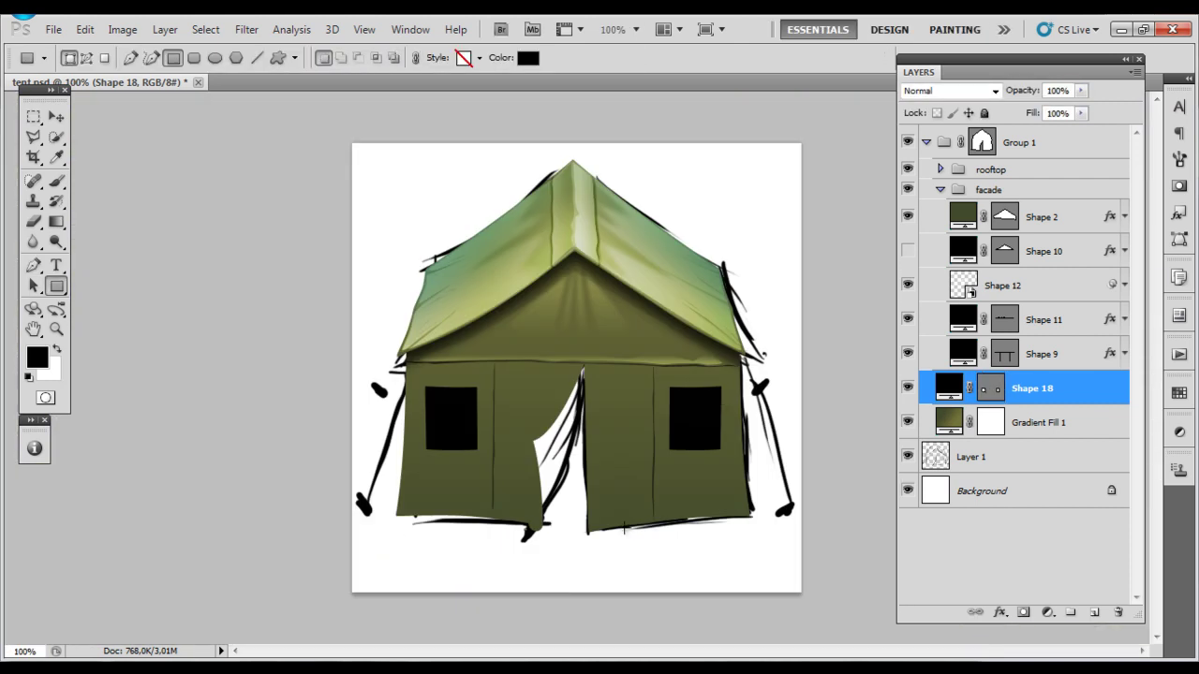
Step: Show the tent at actual pixels and recolour both windows grey
{"action": "left_click", "coordinate": [562, 562], "text": "ctrl"}
{"action": "key", "text": "p"}
{"action": "scroll", "coordinate": [539, 581], "scroll_direction": "up", "scroll_amount": 3}
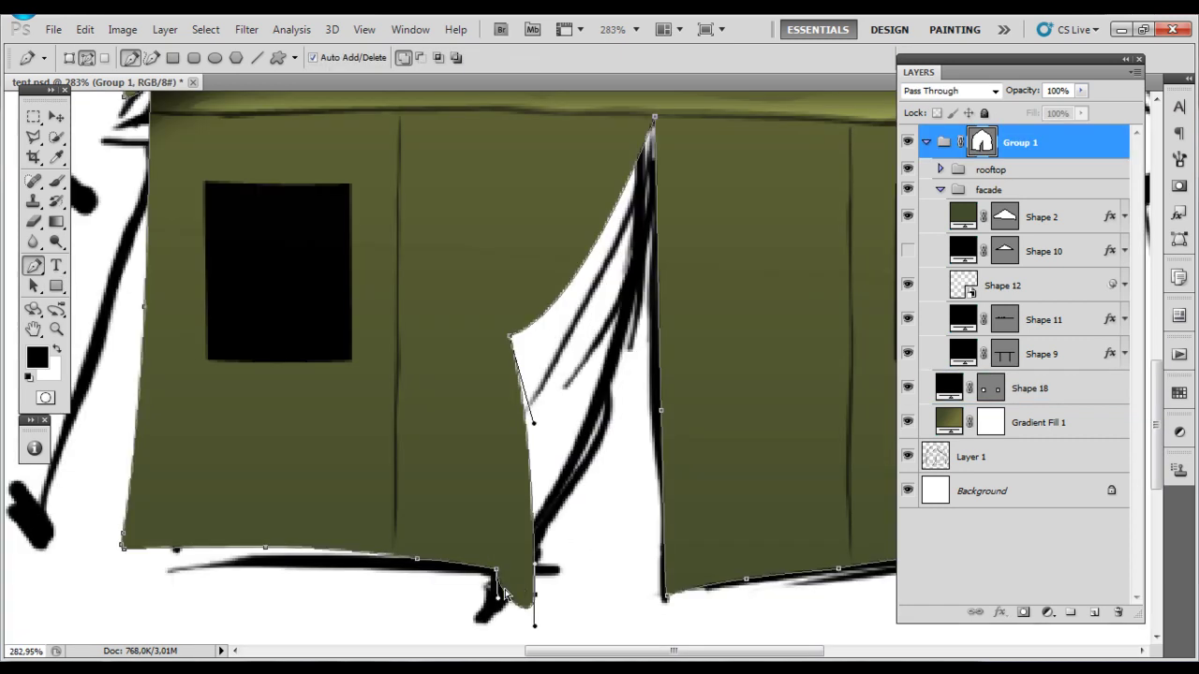
{"action": "right_click", "coordinate": [549, 528]}
{"action": "left_click", "coordinate": [561, 546]}
{"action": "double_click", "coordinate": [948, 388]}
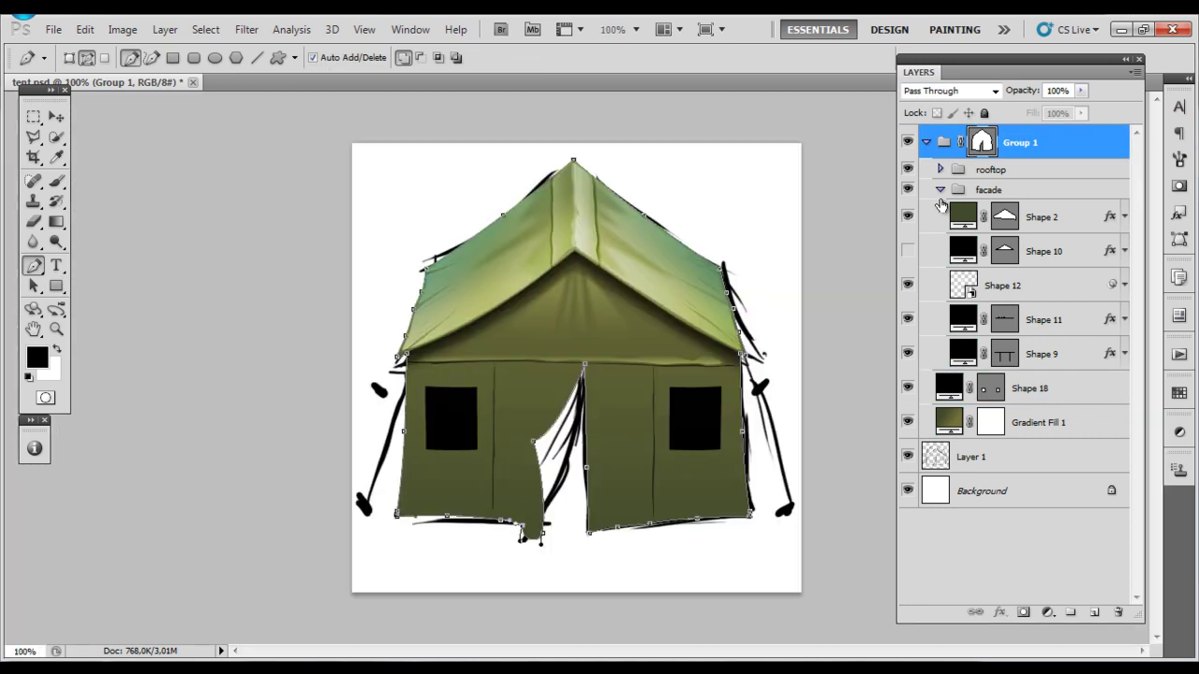
{"action": "left_click", "coordinate": [785, 253]}
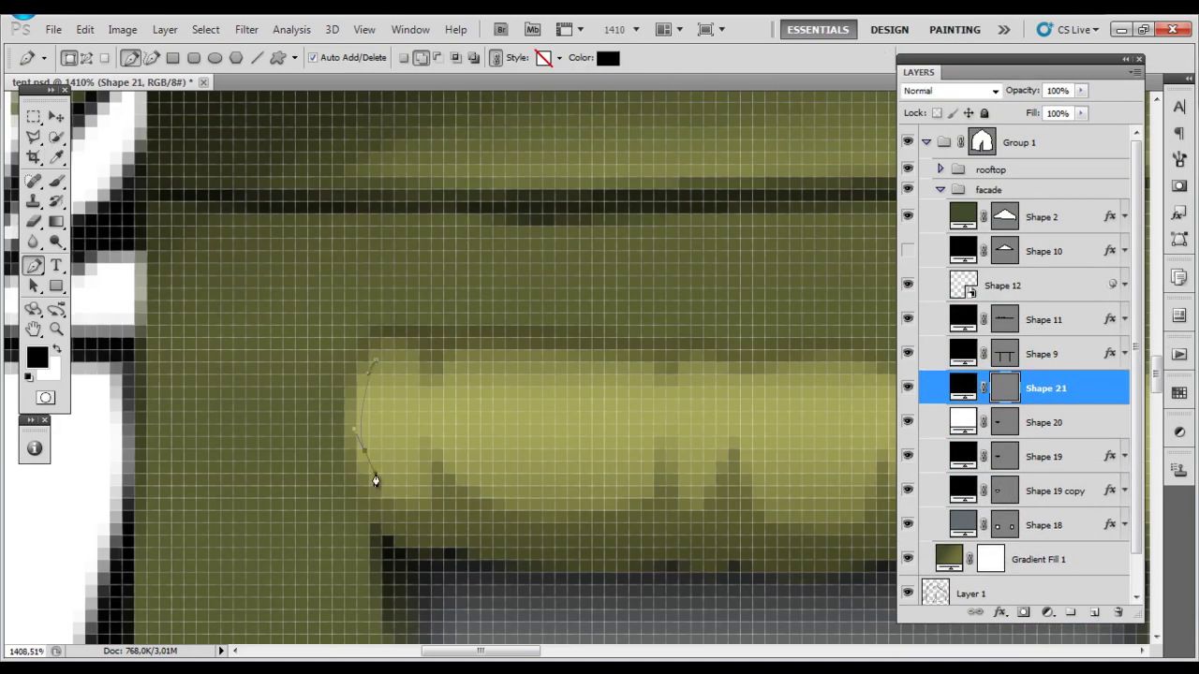
Step: Draw white freehand highlight streaks on the rolled-up flap, then open the window fill colour
{"action": "left_click_drag", "start_coordinate": [399, 368], "coordinate": [413, 418]}
{"action": "left_click", "coordinate": [294, 57]}
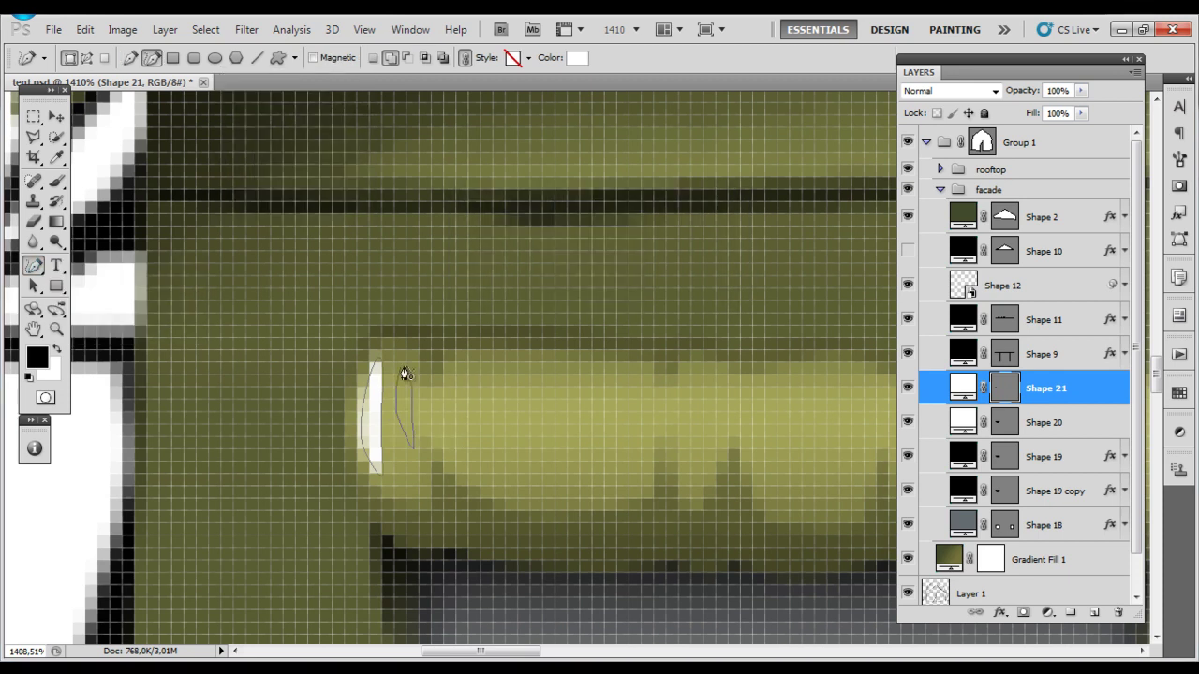
{"action": "left_click_drag", "start_coordinate": [589, 386], "coordinate": [574, 412]}
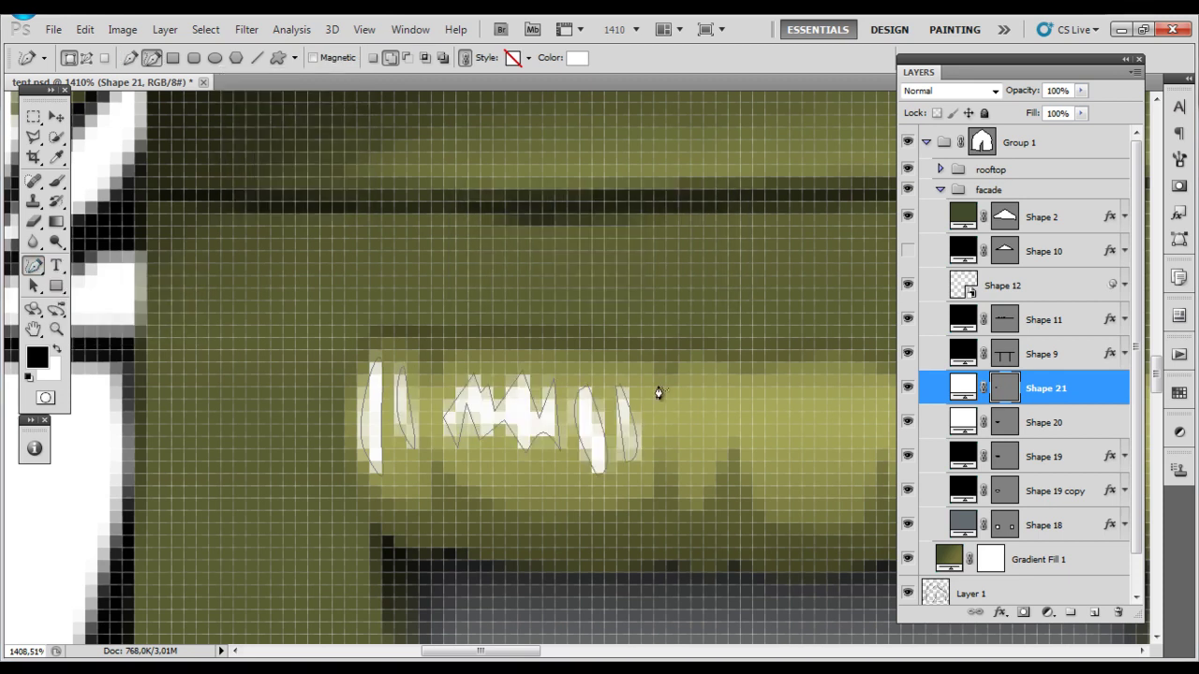
{"action": "left_click_drag", "start_coordinate": [727, 413], "coordinate": [437, 376]}
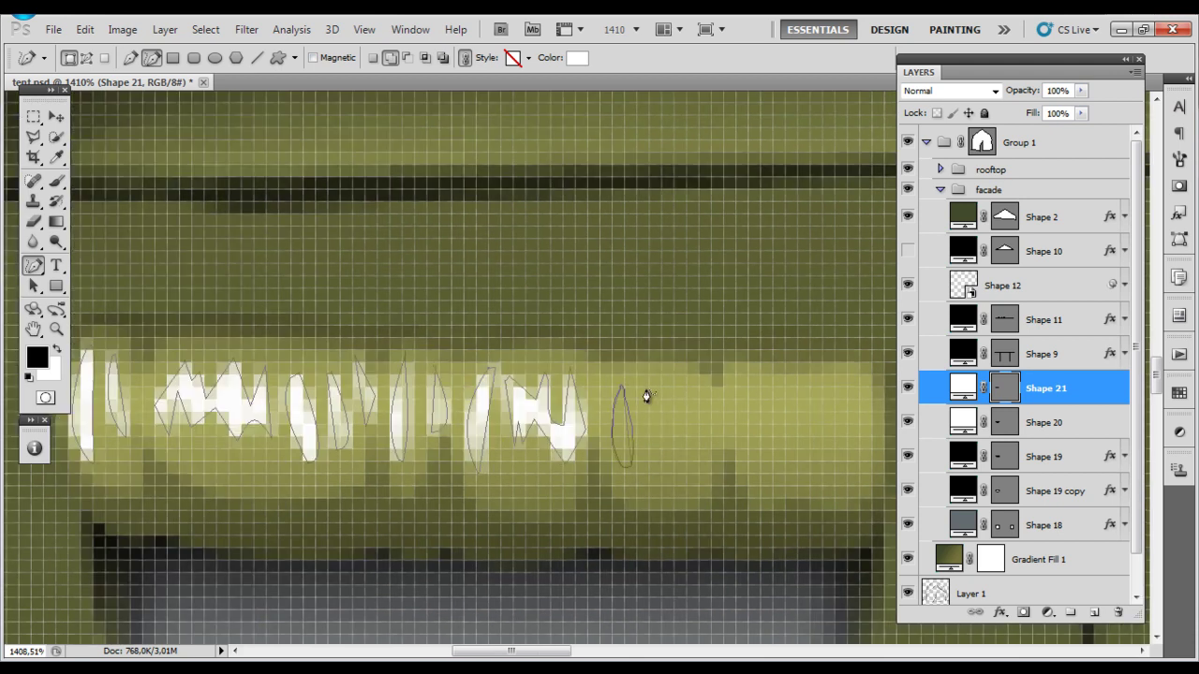
{"action": "left_click_drag", "start_coordinate": [861, 404], "coordinate": [775, 388]}
{"action": "right_click", "coordinate": [738, 366]}
{"action": "left_click", "coordinate": [768, 388]}
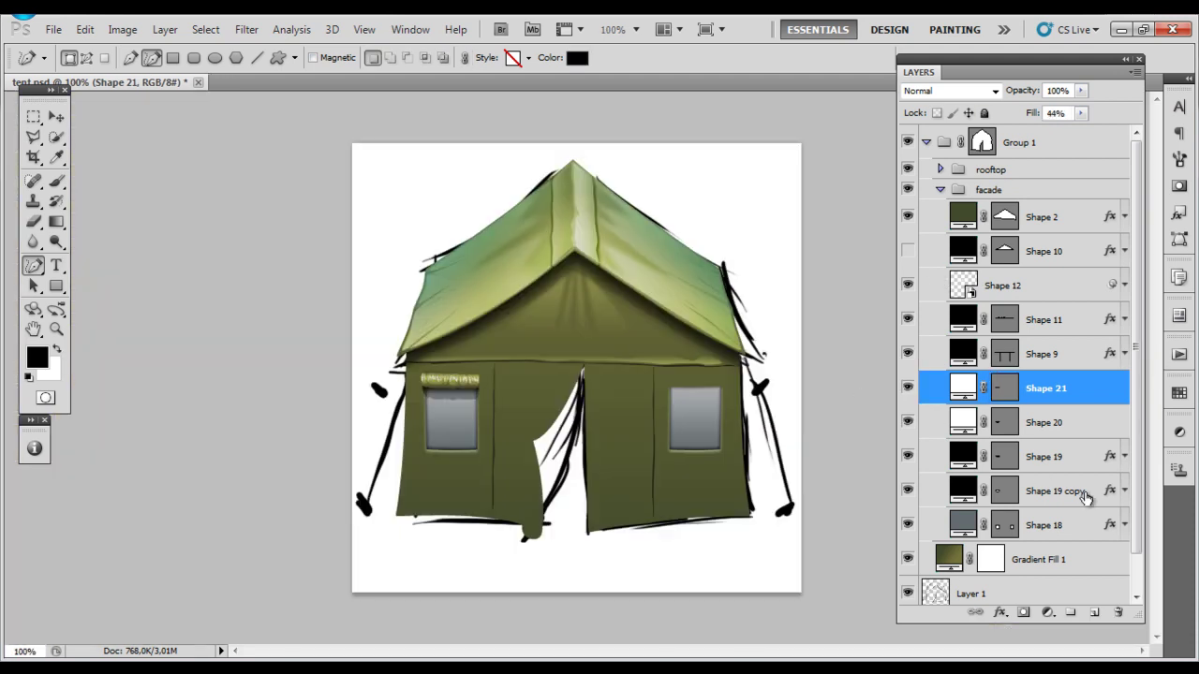
{"action": "double_click", "coordinate": [965, 525]}
Step: Open the Gradient Overlay settings of the window glass layer Shape 18
{"action": "left_click", "coordinate": [1163, 117]}
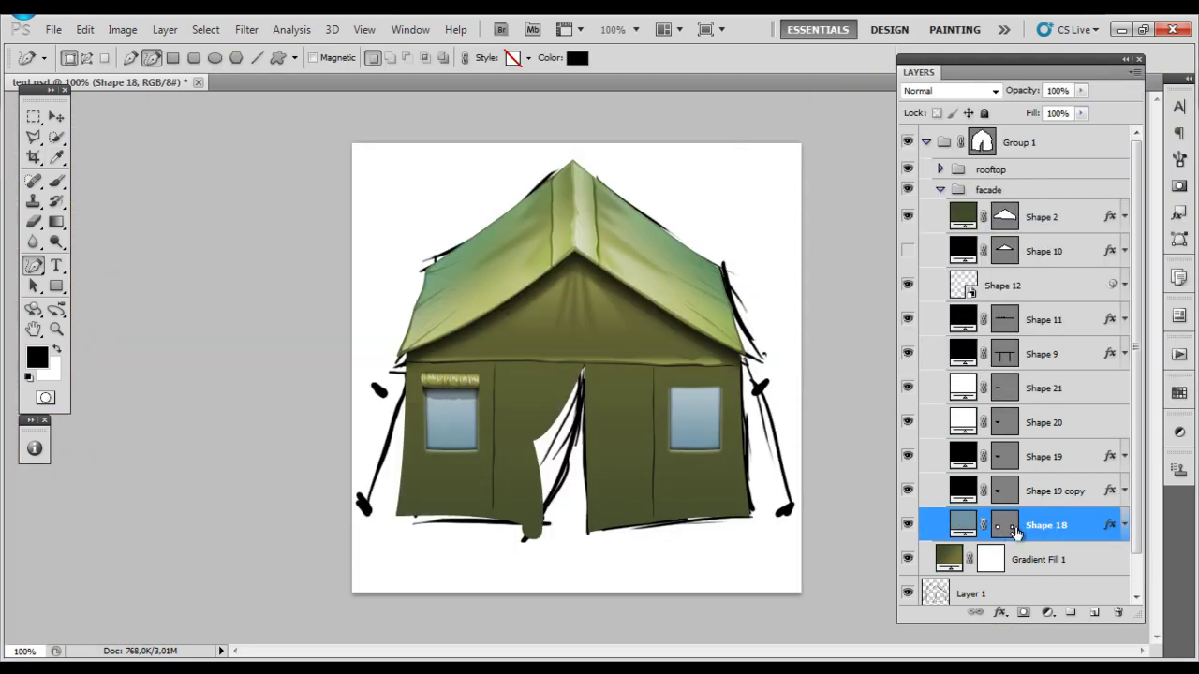
{"action": "scroll", "coordinate": [440, 421], "scroll_direction": "up", "scroll_amount": 3}
{"action": "double_click", "coordinate": [963, 524]}
{"action": "left_click", "coordinate": [1165, 116]}
{"action": "double_click", "coordinate": [1058, 524]}
Step: Rework the glass gradient stops: white stop to about 90%, black stop to 31%, and apply
{"action": "left_click", "coordinate": [709, 334]}
{"action": "left_click", "coordinate": [937, 187]}
{"action": "left_click_drag", "start_coordinate": [1084, 424], "coordinate": [960, 425]}
{"action": "left_click_drag", "start_coordinate": [814, 424], "coordinate": [737, 424]}
{"action": "left_click", "coordinate": [978, 424]}
{"action": "left_click", "coordinate": [975, 498]}
{"action": "left_click_drag", "start_coordinate": [960, 424], "coordinate": [1046, 424]}
{"action": "left_click_drag", "start_coordinate": [737, 424], "coordinate": [811, 424]}
{"action": "left_click", "coordinate": [1065, 157]}
{"action": "left_click", "coordinate": [1146, 113]}
Step: Draw a white Overlay sill highlight shape along the window's bottom edge
{"action": "scroll", "coordinate": [1074, 455], "scroll_direction": "down", "scroll_amount": 1}
{"action": "scroll", "coordinate": [222, 420], "scroll_direction": "up", "scroll_amount": 3}
{"action": "scroll", "coordinate": [399, 364], "scroll_direction": "up", "scroll_amount": 3}
{"action": "left_click", "coordinate": [409, 498]}
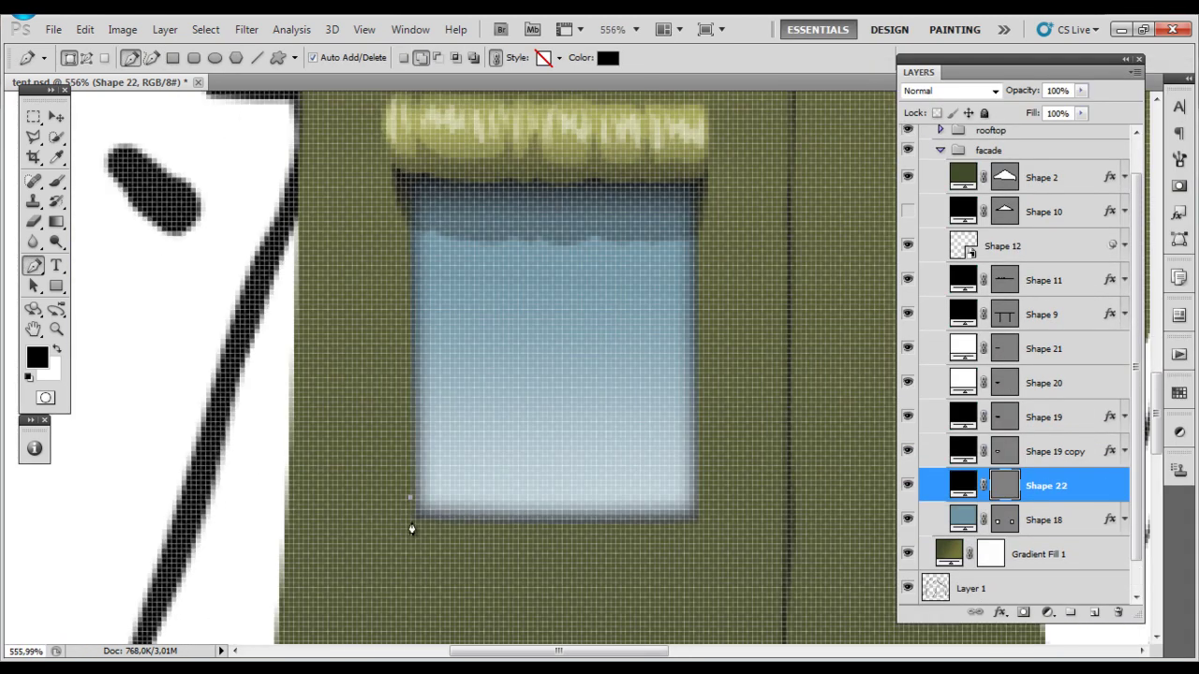
{"action": "left_click", "coordinate": [696, 535]}
Step: Fit the tent on screen and begin a dark door-edge shape from the door's tip
{"action": "scroll", "coordinate": [696, 535], "scroll_direction": "up", "scroll_amount": 2}
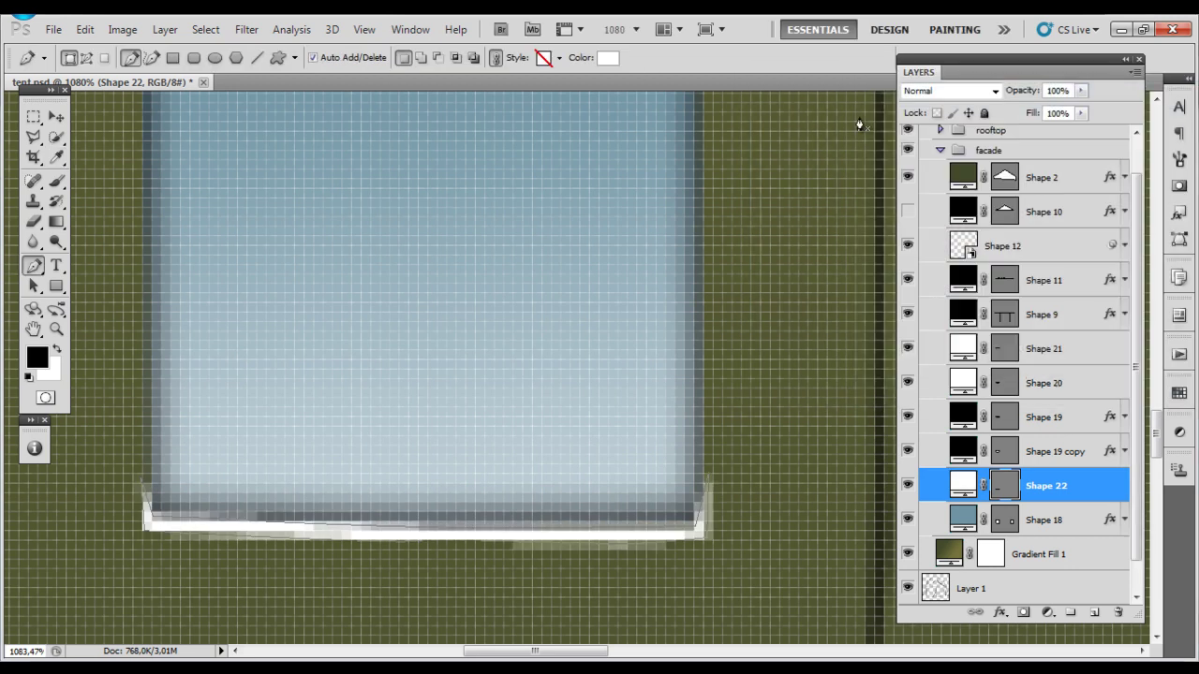
{"action": "key", "text": "ctrl+0"}
{"action": "scroll", "coordinate": [389, 366], "scroll_direction": "up", "scroll_amount": 2}
{"action": "left_click_drag", "start_coordinate": [460, 356], "coordinate": [562, 243]}
{"action": "scroll", "coordinate": [606, 222], "scroll_direction": "up", "scroll_amount": 1}
{"action": "left_click_drag", "start_coordinate": [620, 211], "coordinate": [560, 272]}
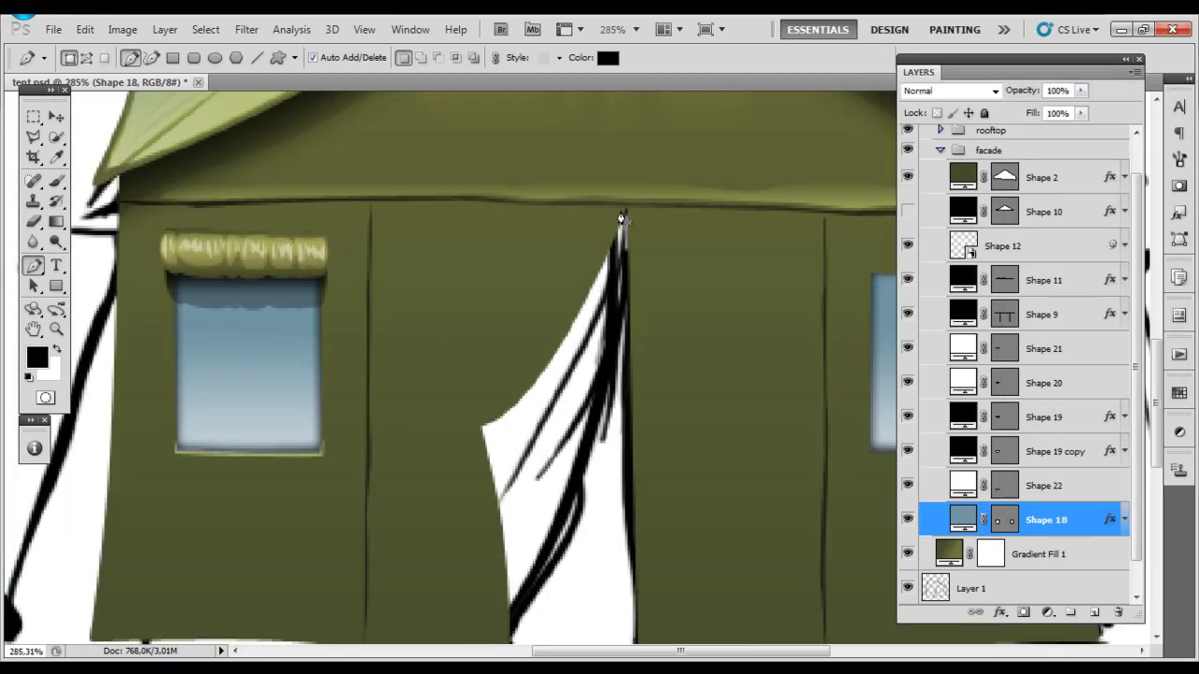
{"action": "scroll", "coordinate": [471, 382], "scroll_direction": "up", "scroll_amount": 1}
Step: Outline a dark shading shape along the door curtain's edge and set it to Linear Burn
{"action": "left_click", "coordinate": [426, 446]}
{"action": "scroll", "coordinate": [422, 201], "scroll_direction": "down", "scroll_amount": 5}
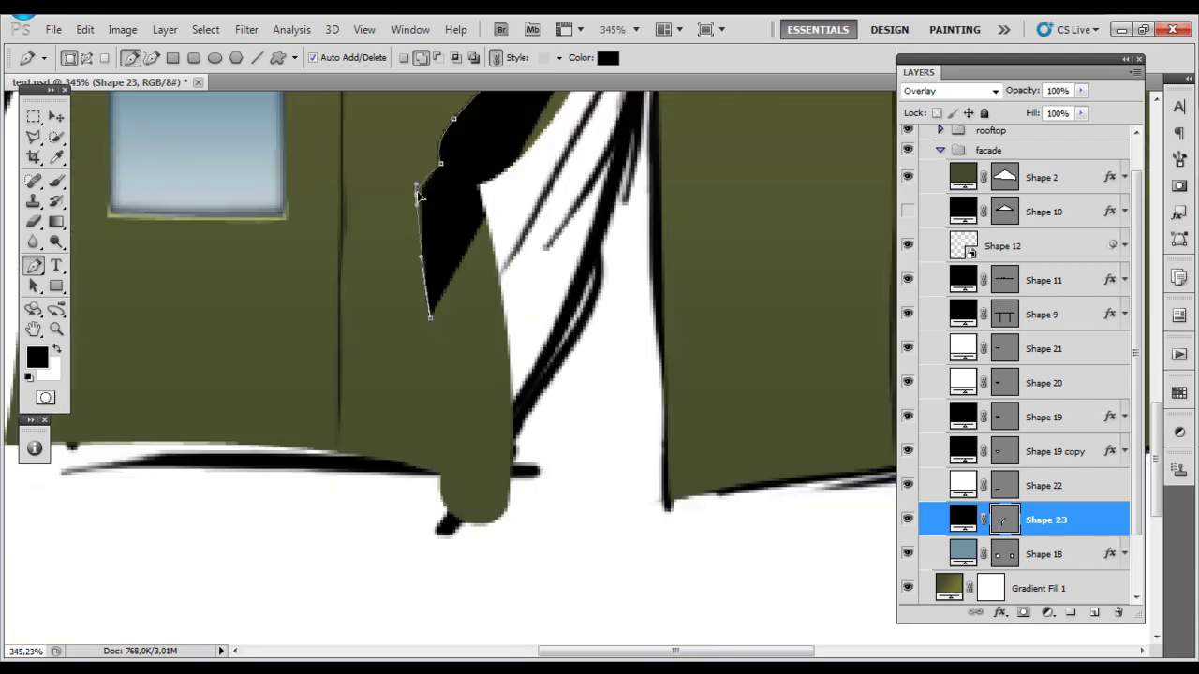
{"action": "left_click", "coordinate": [433, 511]}
{"action": "left_click", "coordinate": [339, 501]}
{"action": "scroll", "coordinate": [357, 267], "scroll_direction": "up", "scroll_amount": 4}
{"action": "left_click", "coordinate": [345, 121]}
{"action": "left_click_drag", "start_coordinate": [468, 119], "coordinate": [493, 122]}
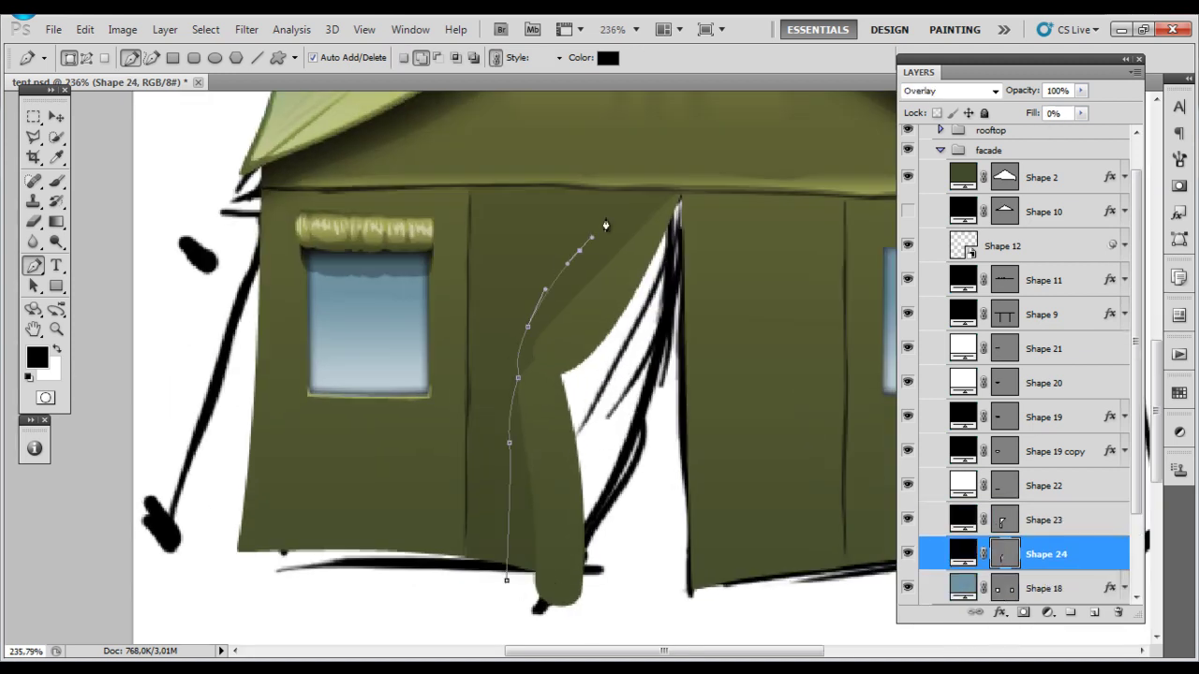
{"action": "left_click_drag", "start_coordinate": [739, 609], "coordinate": [654, 671]}
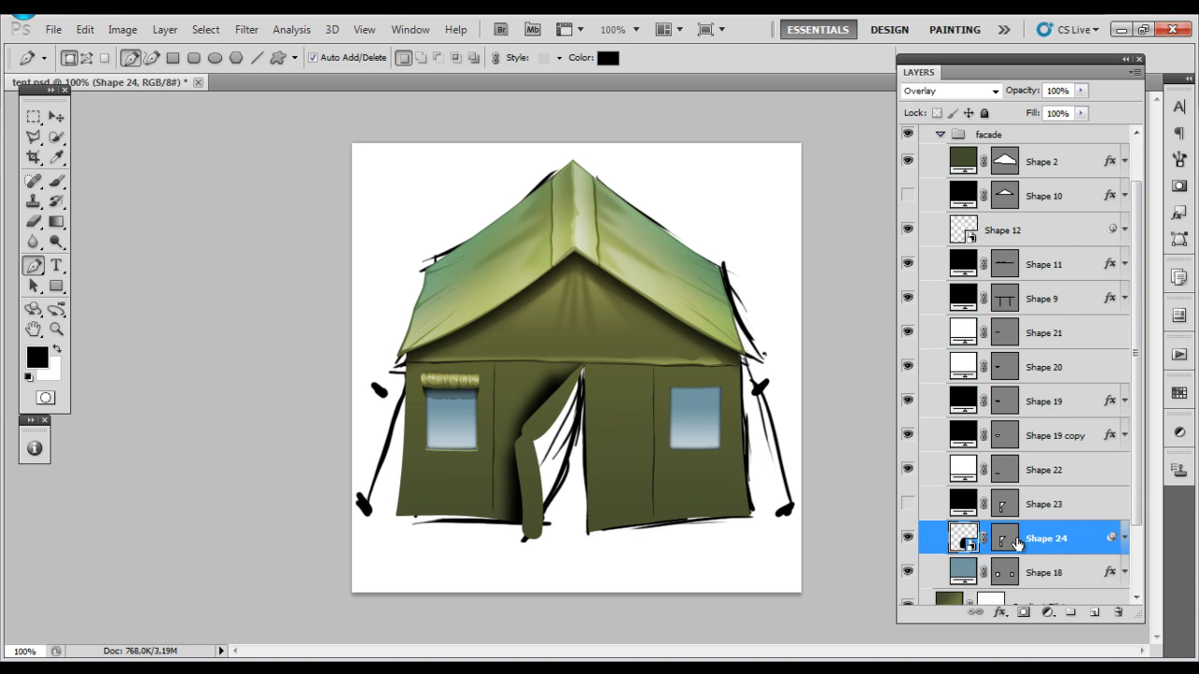
{"action": "left_click", "coordinate": [950, 91]}
{"action": "left_click", "coordinate": [950, 190]}
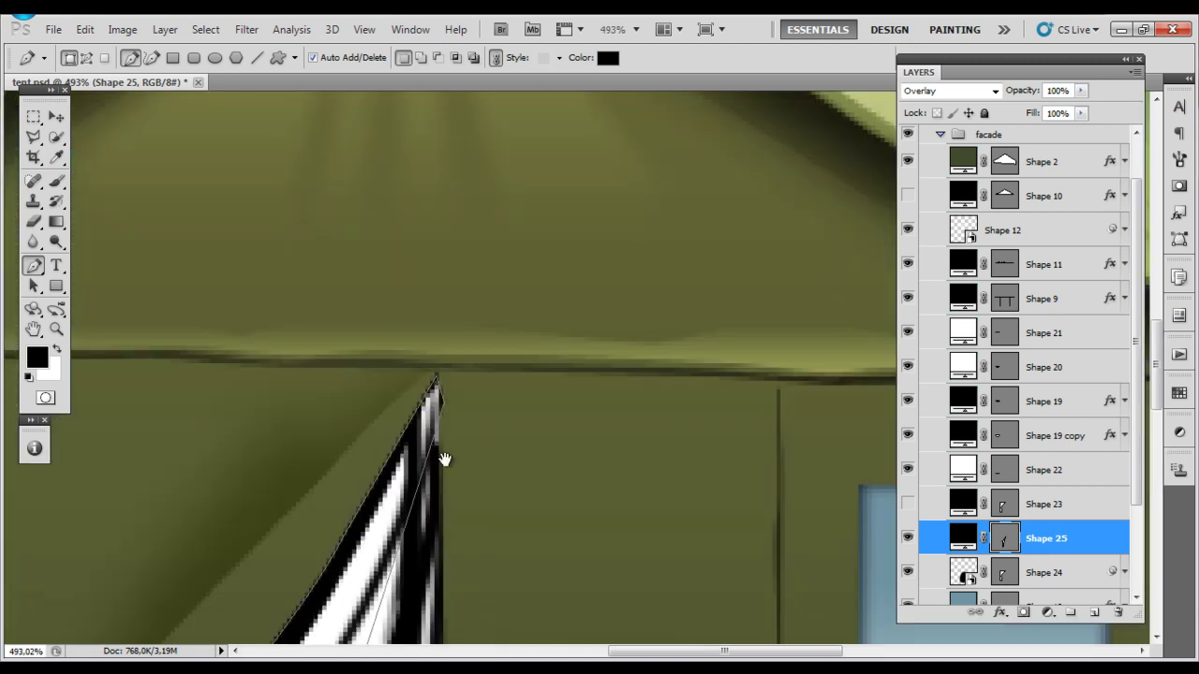
Step: Set the flap shadow layer around the tie to Linear Burn as well
{"action": "right_click", "coordinate": [993, 542]}
{"action": "left_click", "coordinate": [951, 91]}
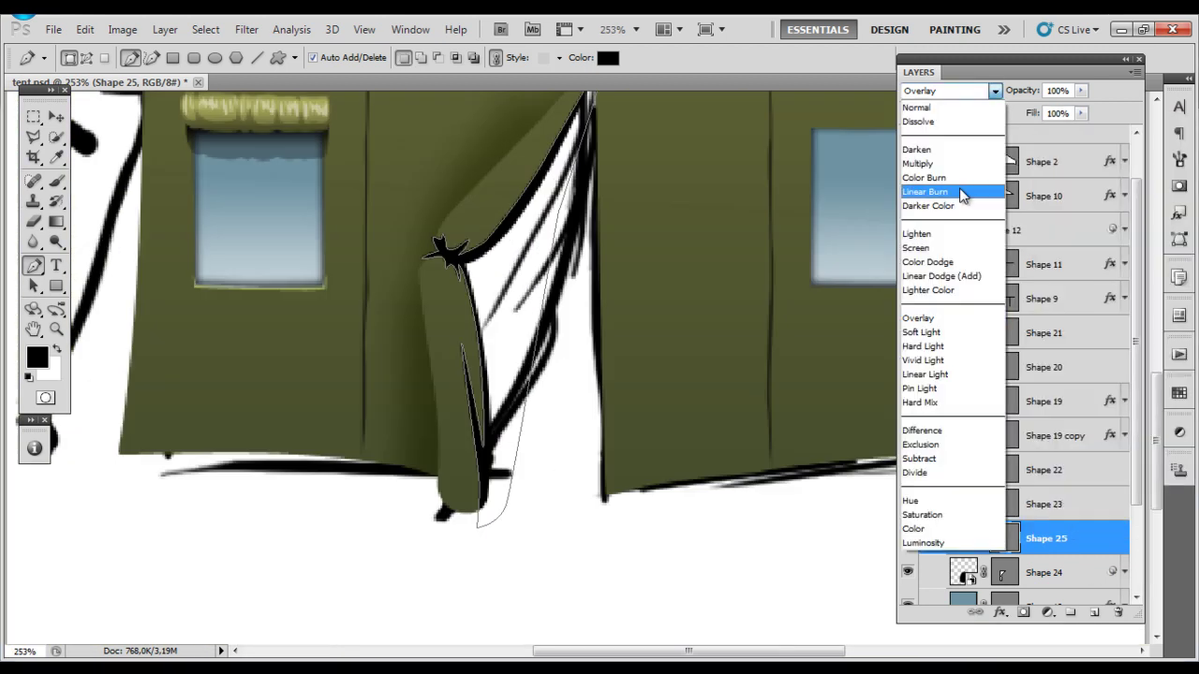
{"action": "left_click", "coordinate": [936, 123]}
{"action": "scroll", "coordinate": [541, 437], "scroll_direction": "down", "scroll_amount": 2}
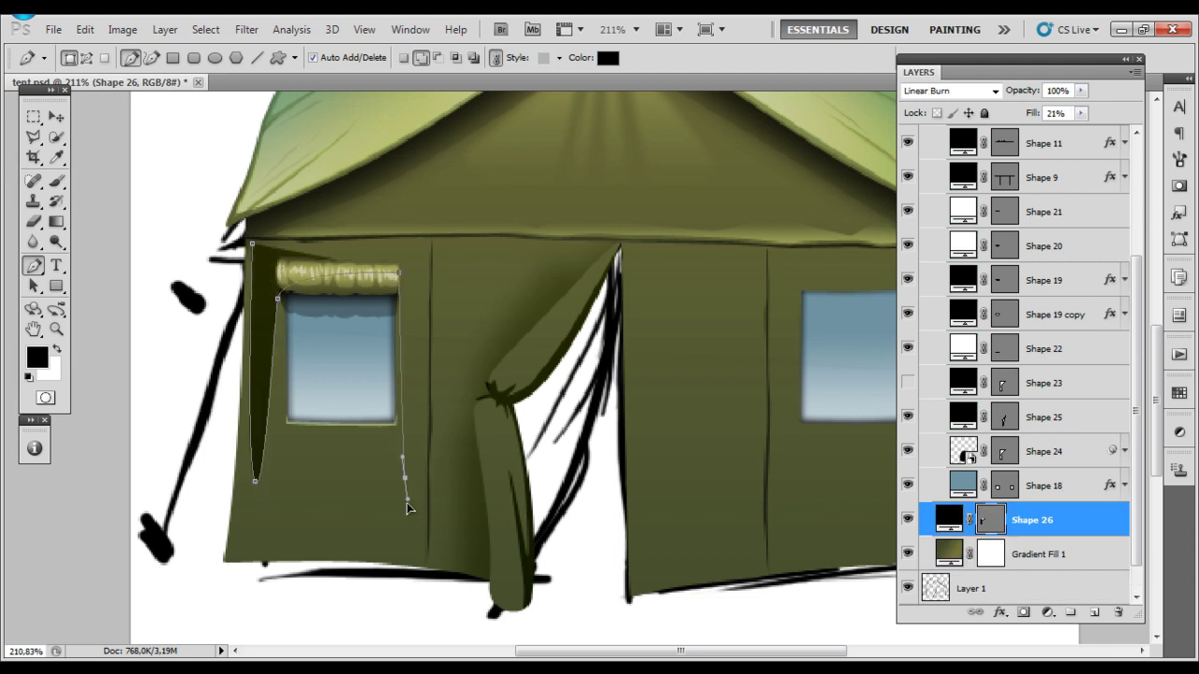
Step: Draw white light-streak shapes running down the tent wall
{"action": "left_click", "coordinate": [951, 91]}
{"action": "left_click", "coordinate": [936, 312]}
{"action": "left_click_drag", "start_coordinate": [618, 190], "coordinate": [454, 176]}
{"action": "left_click", "coordinate": [269, 155]}
{"action": "left_click", "coordinate": [272, 192]}
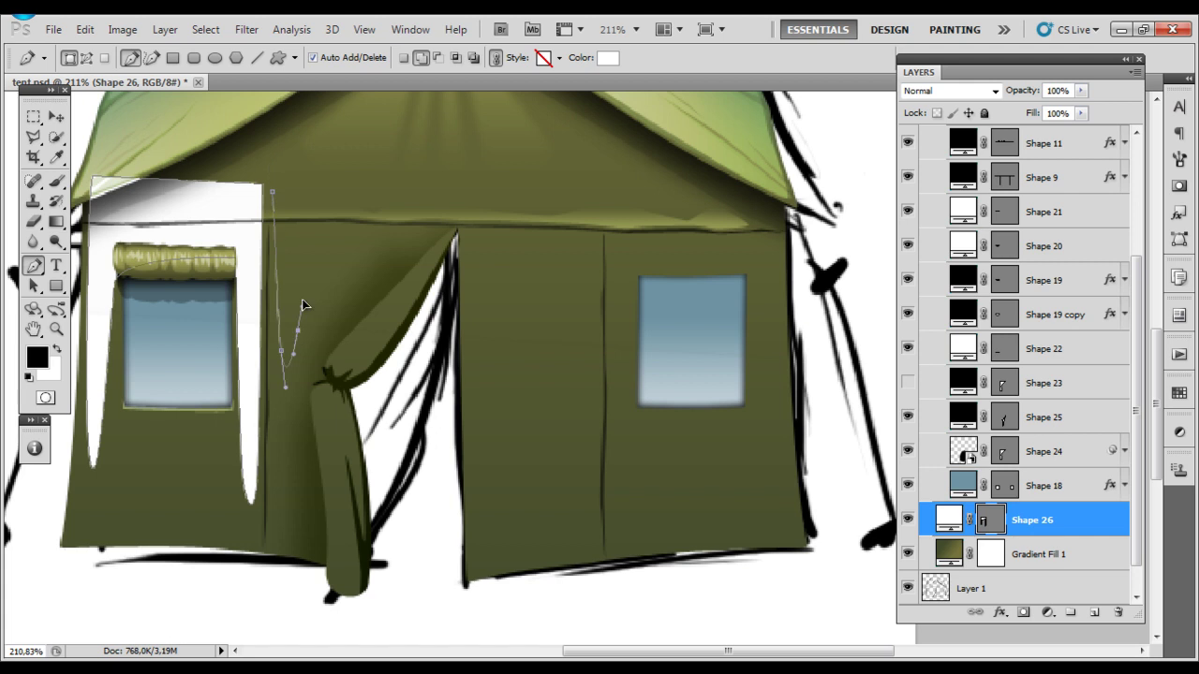
{"action": "left_click", "coordinate": [438, 213]}
{"action": "left_click", "coordinate": [557, 512]}
{"action": "left_click", "coordinate": [594, 296]}
{"action": "left_click", "coordinate": [591, 195]}
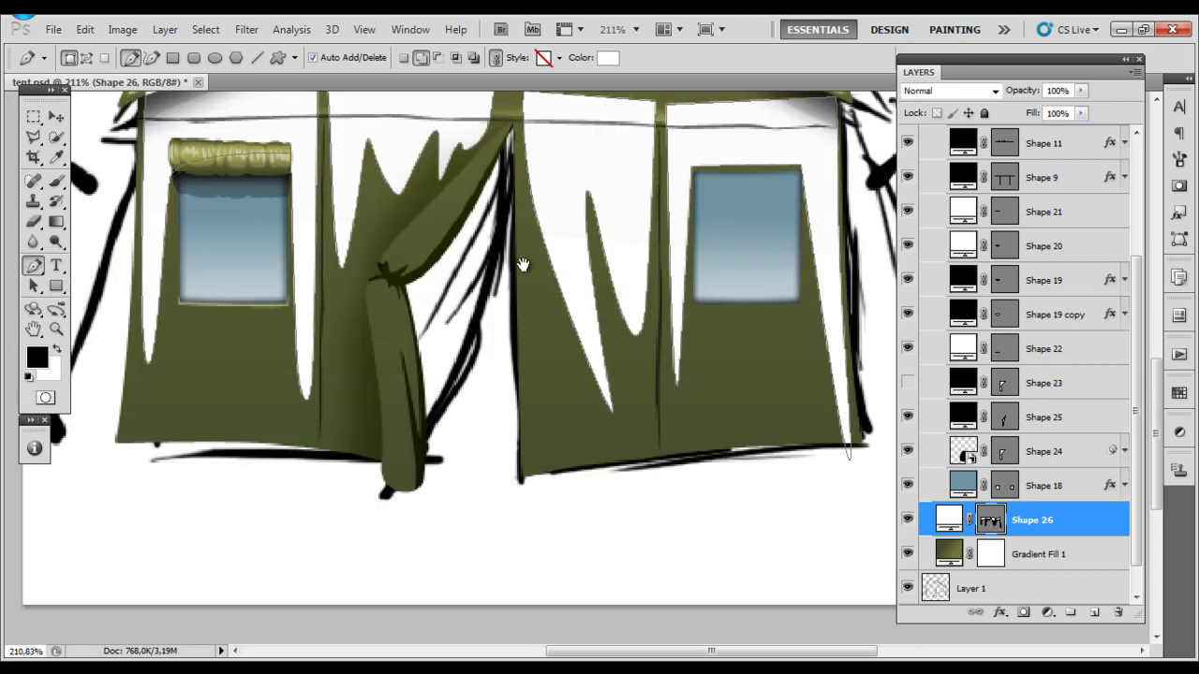
Step: Make the streaks a smart object with Motion Blur and Gaussian Blur, blended Overlay at 67% fill
{"action": "right_click", "coordinate": [1021, 524]}
{"action": "left_click", "coordinate": [1058, 140]}
{"action": "left_click", "coordinate": [246, 29]}
{"action": "left_click", "coordinate": [485, 289]}
{"action": "key", "text": "Return"}
{"action": "left_click", "coordinate": [246, 29]}
{"action": "left_click", "coordinate": [403, 215]}
{"action": "left_click", "coordinate": [989, 134]}
{"action": "key", "text": "shift+alt+o"}
{"action": "left_click_drag", "start_coordinate": [1030, 113], "coordinate": [1003, 122]}
Step: Add a vector mask to the streak layer using Shape 9's facade outline
{"action": "left_click", "coordinate": [165, 29]}
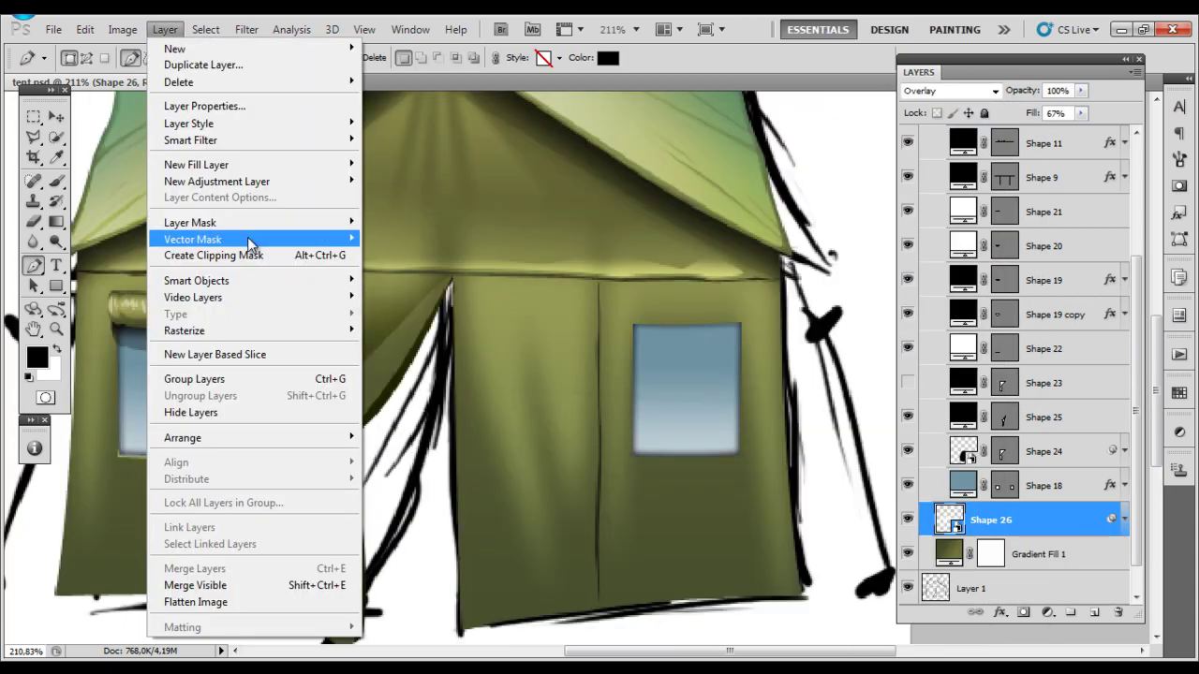
{"action": "scroll", "coordinate": [799, 330], "scroll_direction": "up", "scroll_amount": 2}
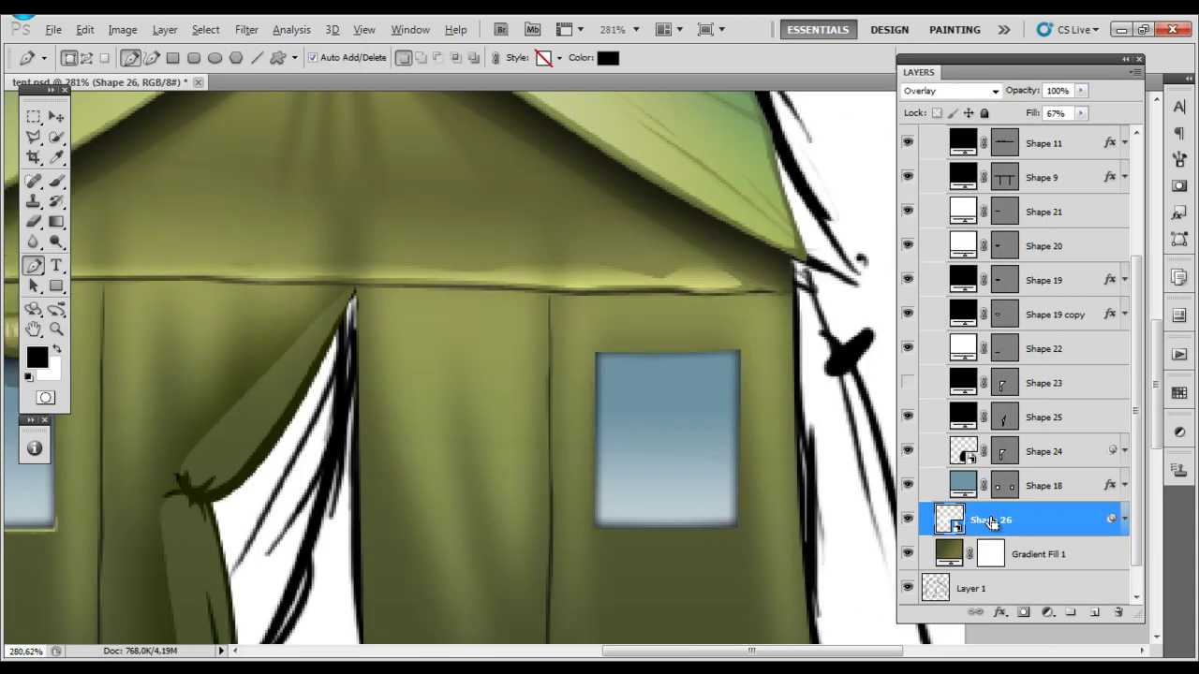
{"action": "left_click", "coordinate": [1043, 212]}
{"action": "key", "text": "u"}
{"action": "left_click_drag", "start_coordinate": [1004, 211], "coordinate": [1004, 553]}
{"action": "key", "text": "Delete"}
{"action": "key", "text": "p"}
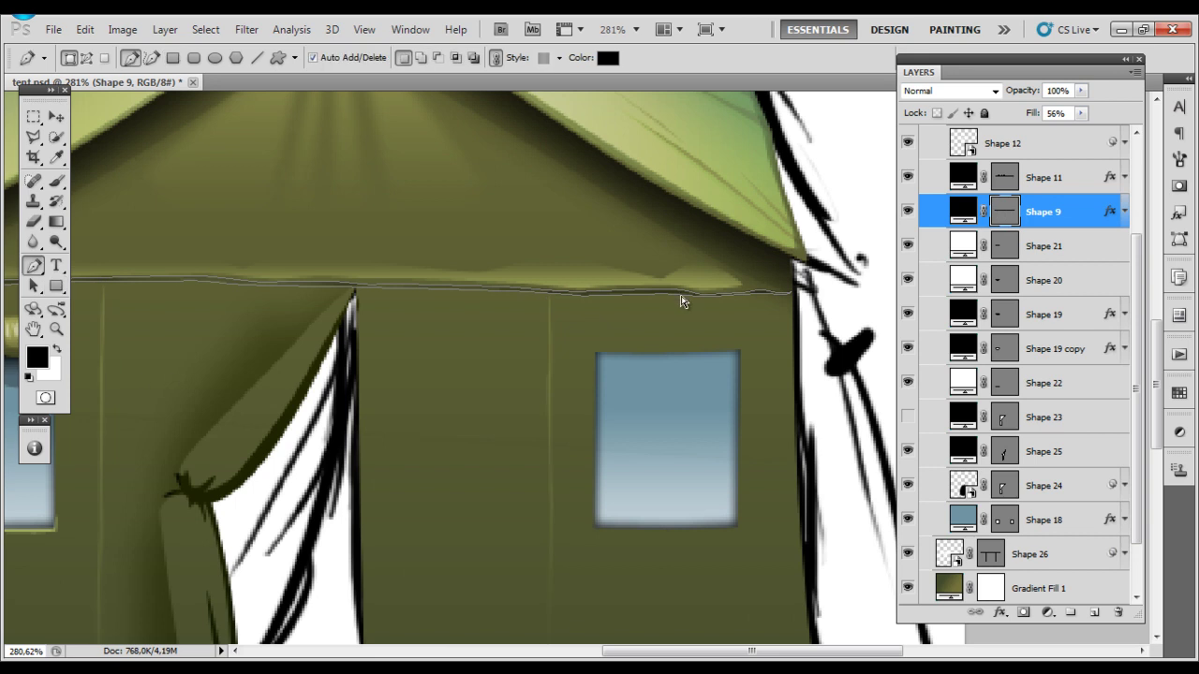
Step: Remove the vertical seam paths from the mask and add a corner at the tent's bottom-right
{"action": "key", "text": "ctrl+alt+z"}
{"action": "key", "text": "ctrl+alt+z"}
{"action": "key", "text": "ctrl+alt+z"}
{"action": "key", "text": "u"}
{"action": "key", "text": "Delete"}
{"action": "key", "text": "p"}
{"action": "scroll", "coordinate": [580, 309], "scroll_direction": "up", "scroll_amount": 1}
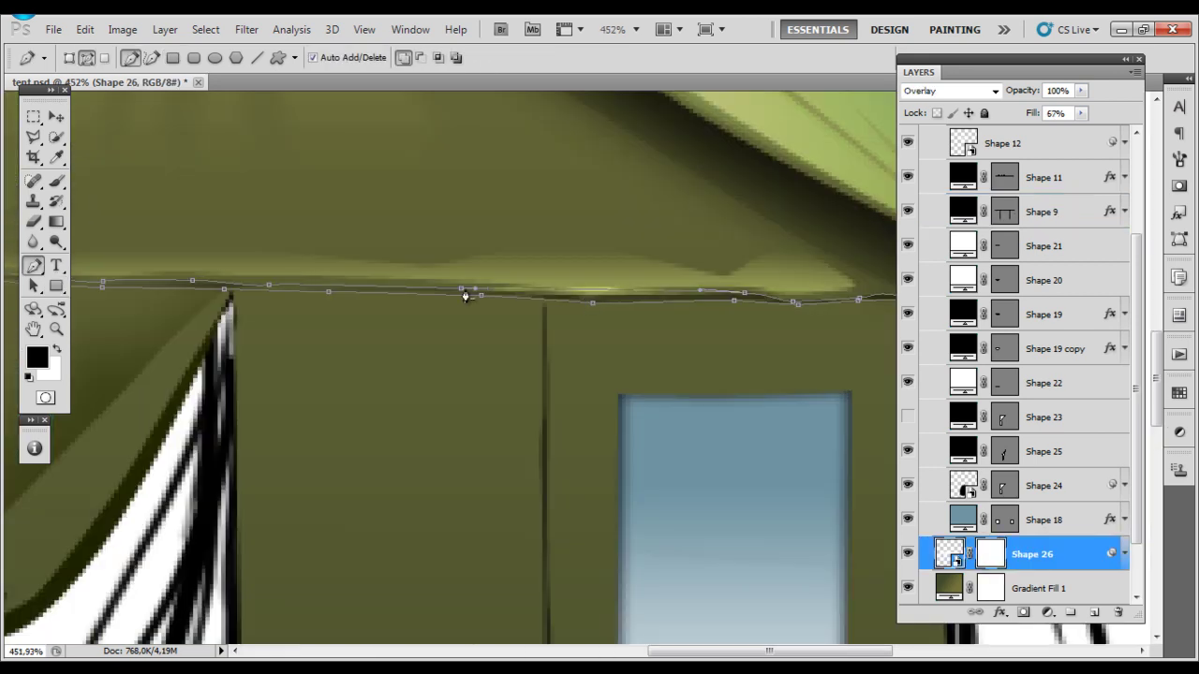
{"action": "scroll", "coordinate": [581, 309], "scroll_direction": "up", "scroll_amount": 1}
{"action": "scroll", "coordinate": [595, 335], "scroll_direction": "up", "scroll_amount": 2}
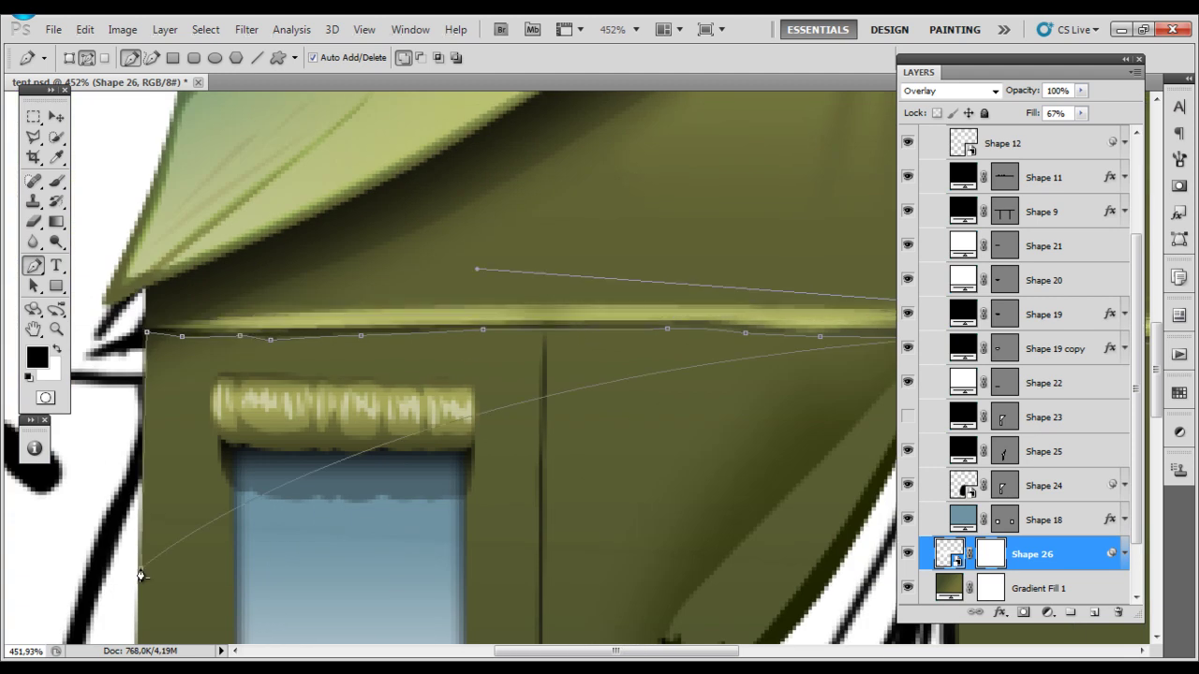
{"action": "scroll", "coordinate": [249, 332], "scroll_direction": "down", "scroll_amount": 6}
{"action": "left_click", "coordinate": [829, 568]}
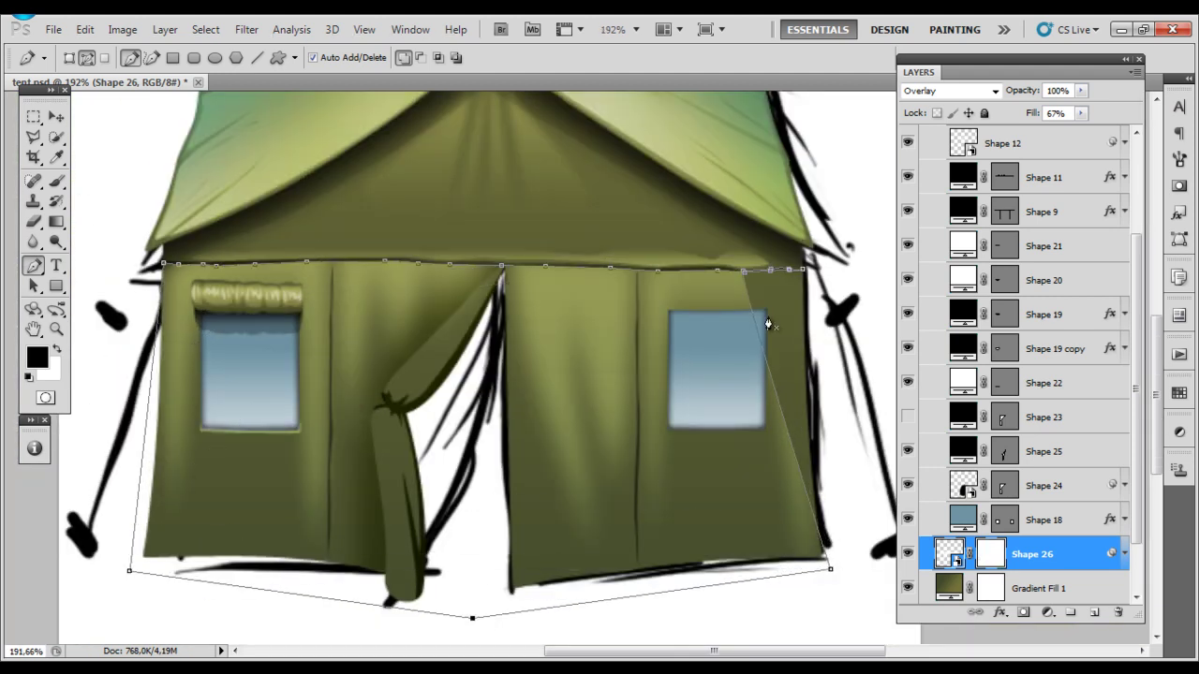
{"action": "scroll", "coordinate": [750, 281], "scroll_direction": "up", "scroll_amount": 2}
{"action": "scroll", "coordinate": [577, 367], "scroll_direction": "down", "scroll_amount": 3}
{"action": "scroll", "coordinate": [577, 367], "scroll_direction": "down", "scroll_amount": 2}
Step: Draw a black body shape covering the tent walls down to the base
{"action": "key", "text": "m"}
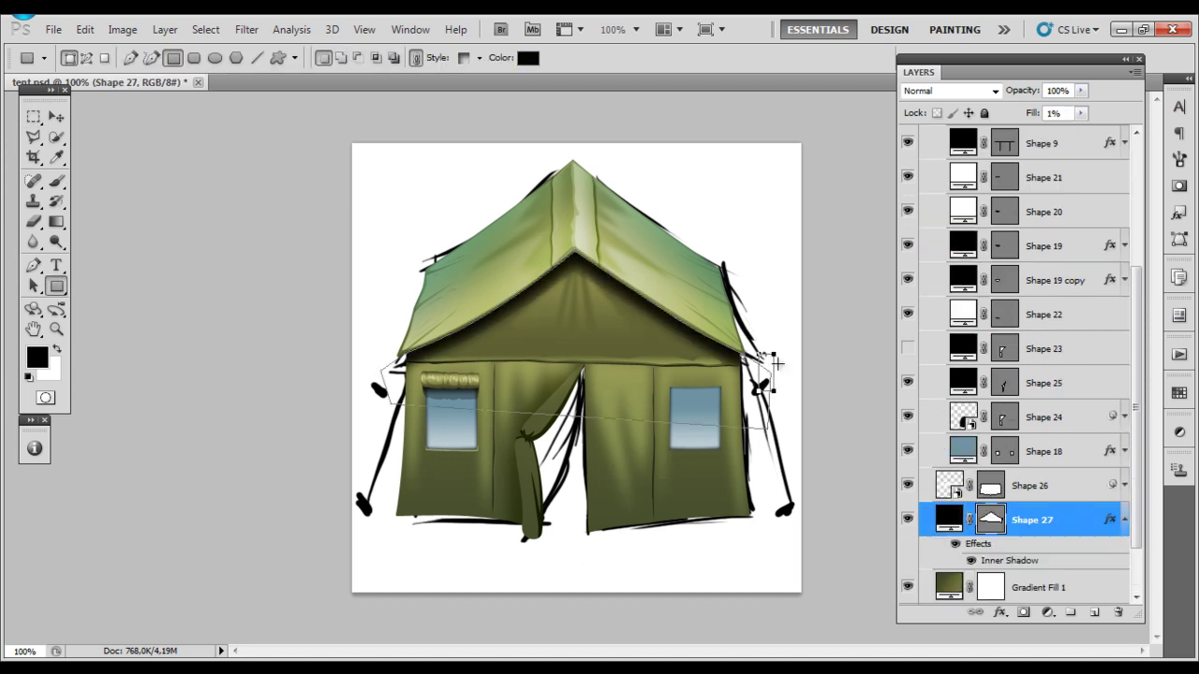
{"action": "left_click", "coordinate": [762, 522]}
{"action": "left_click", "coordinate": [380, 528]}
{"action": "left_click", "coordinate": [563, 548]}
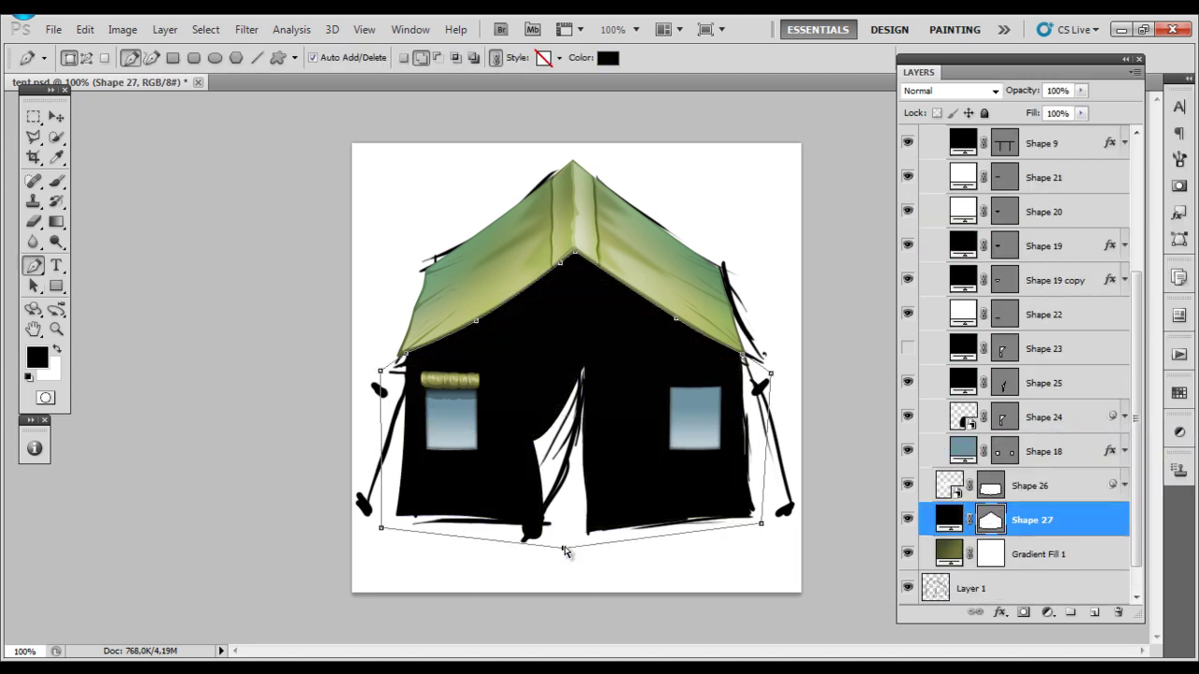
Step: Convert the body shape to a smart object and apply Add Noise and a Sponge texture
{"action": "right_click", "coordinate": [1089, 586]}
{"action": "left_click", "coordinate": [247, 29]}
{"action": "left_click", "coordinate": [254, 46]}
{"action": "left_click", "coordinate": [690, 116]}
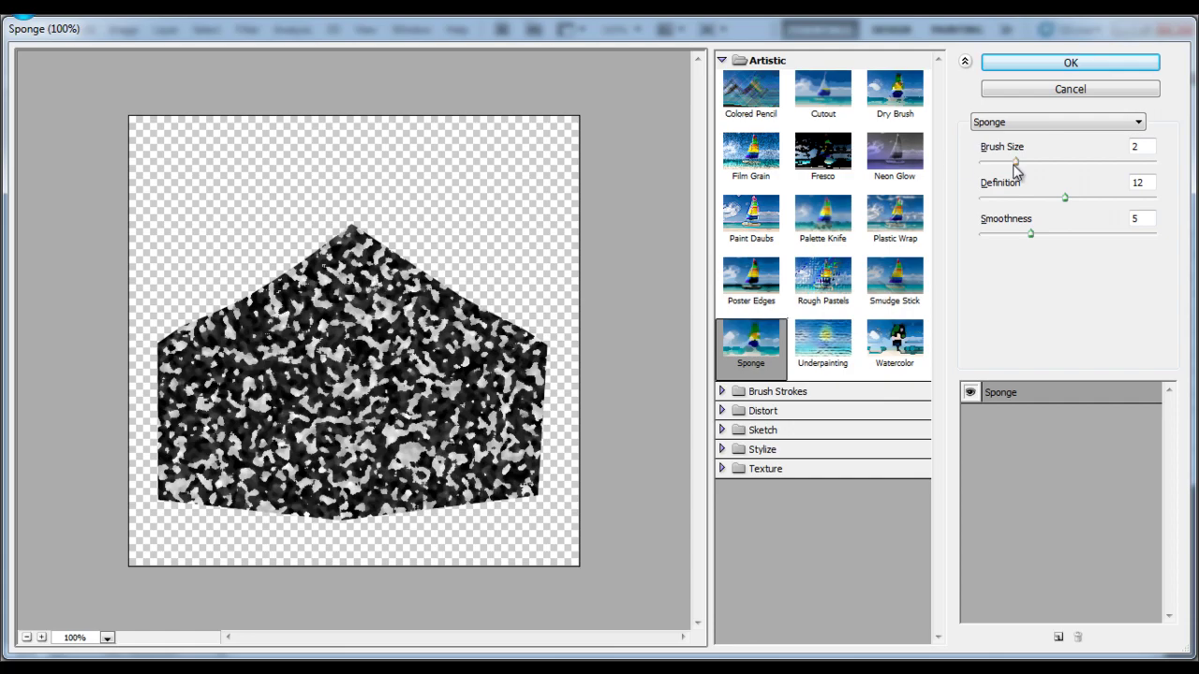
{"action": "mouse_move", "coordinate": [1017, 201]}
{"action": "left_mouse_down"}
{"action": "mouse_move", "coordinate": [1038, 200]}
{"action": "mouse_move", "coordinate": [1017, 235]}
{"action": "left_mouse_up"}
{"action": "left_click_drag", "start_coordinate": [1070, 198], "coordinate": [1027, 199]}
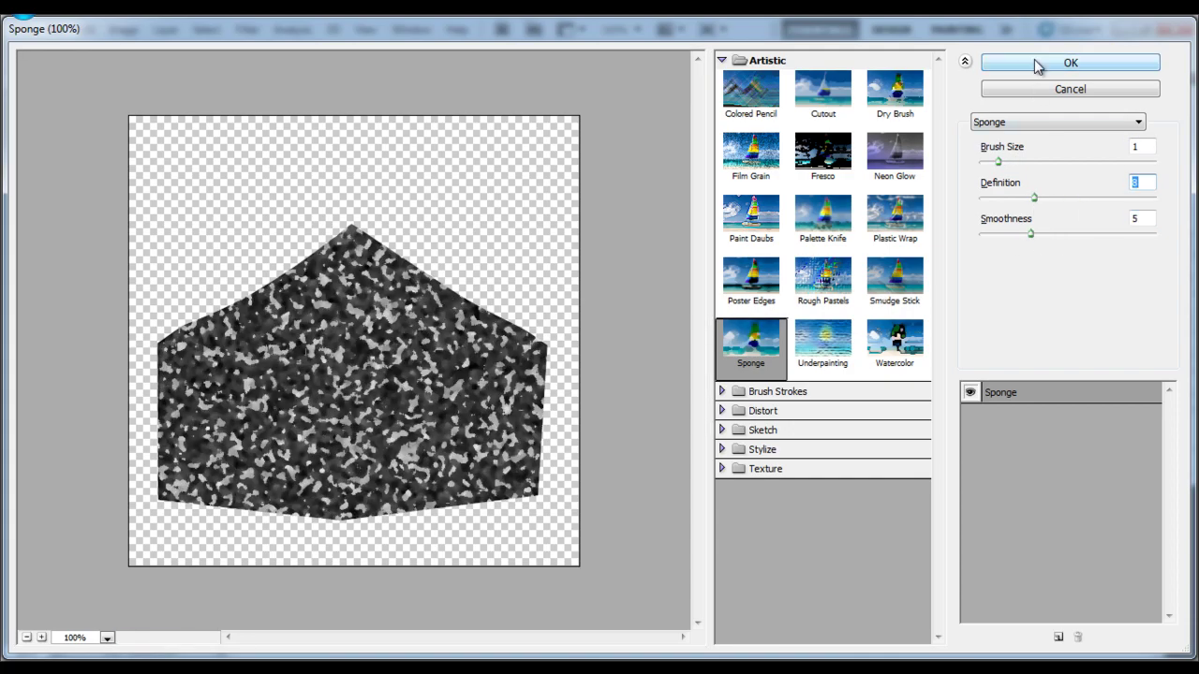
{"action": "left_click", "coordinate": [1071, 63]}
Step: Lower the camouflage layer's Fill and blend it in Overlay
{"action": "left_click", "coordinate": [927, 161]}
{"action": "type", "text": "20"}
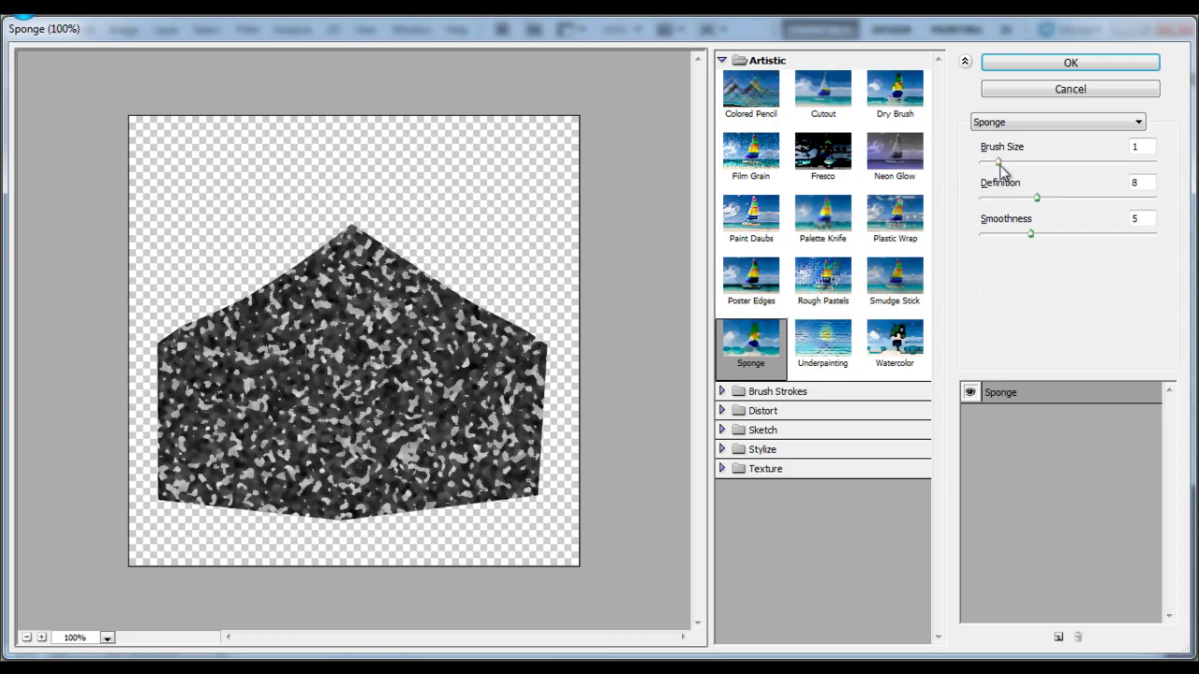
{"action": "key", "text": "shift+alt+o"}
{"action": "key", "text": "m"}
Step: Delete the unused Shape 23 layer
{"action": "scroll", "coordinate": [982, 419], "scroll_direction": "up", "scroll_amount": 1}
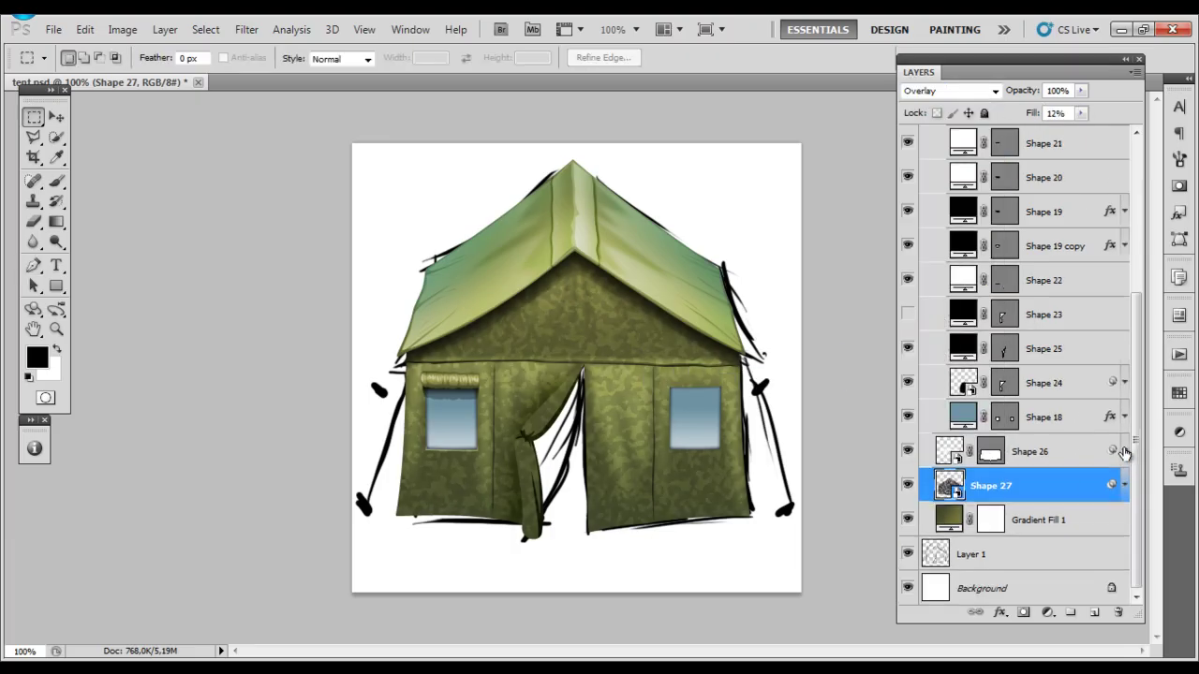
{"action": "scroll", "coordinate": [982, 418], "scroll_direction": "up", "scroll_amount": 3}
{"action": "left_click", "coordinate": [1044, 421]}
{"action": "key", "text": "Delete"}
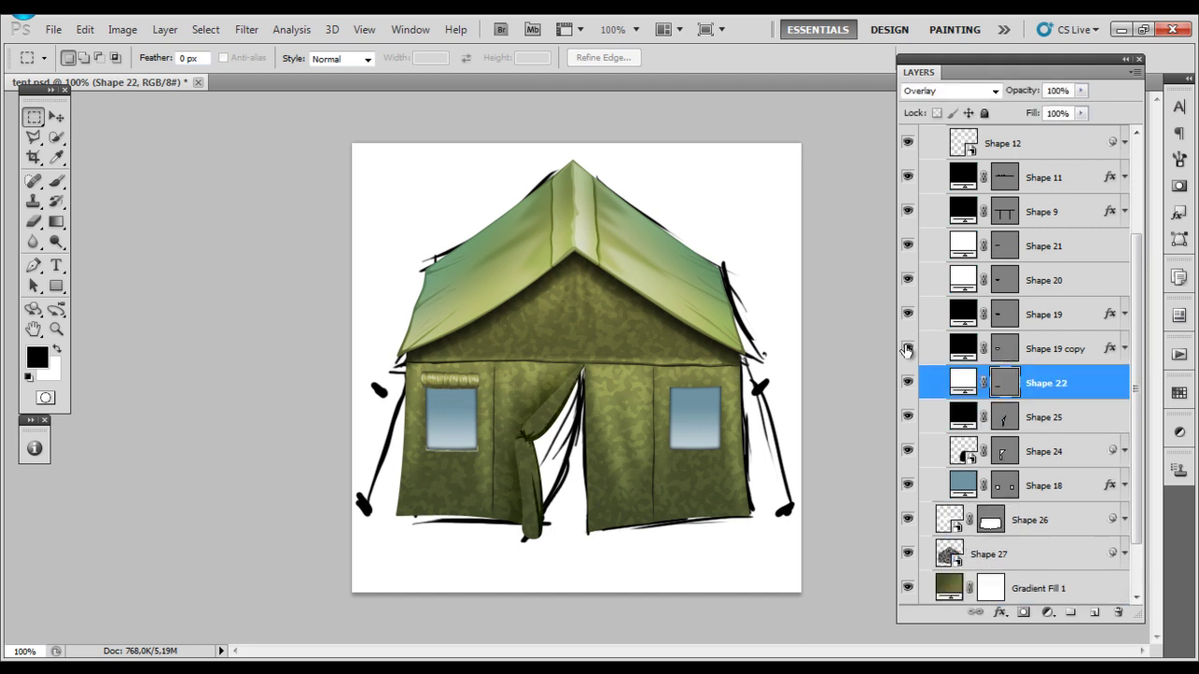
Step: Group the window layers, duplicate the group and flip the copy horizontally for the right window
{"action": "left_click", "coordinate": [1044, 245], "text": "shift"}
{"action": "key", "text": "ctrl+g"}
{"action": "double_click", "coordinate": [1012, 322]}
{"action": "key", "text": "ctrl+j"}
{"action": "key", "text": "ctrl+t"}
{"action": "right_click", "coordinate": [698, 123]}
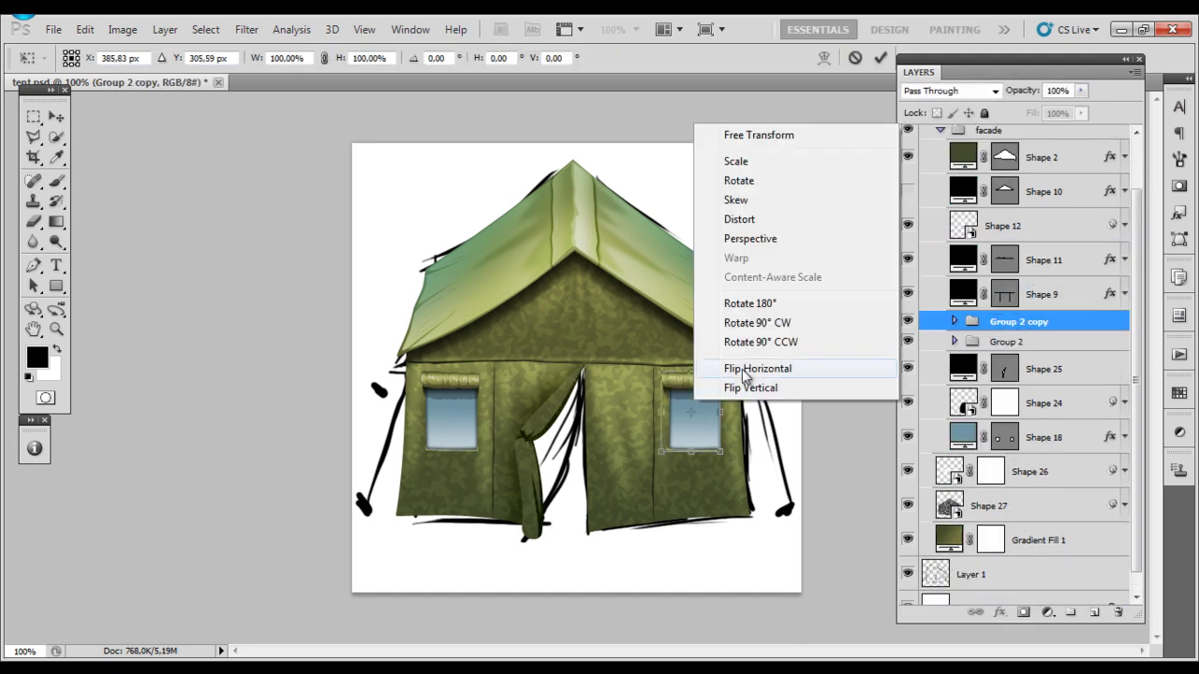
{"action": "left_click", "coordinate": [740, 366]}
{"action": "key", "text": "Return"}
{"action": "right_click", "coordinate": [704, 344]}
{"action": "left_click", "coordinate": [755, 372]}
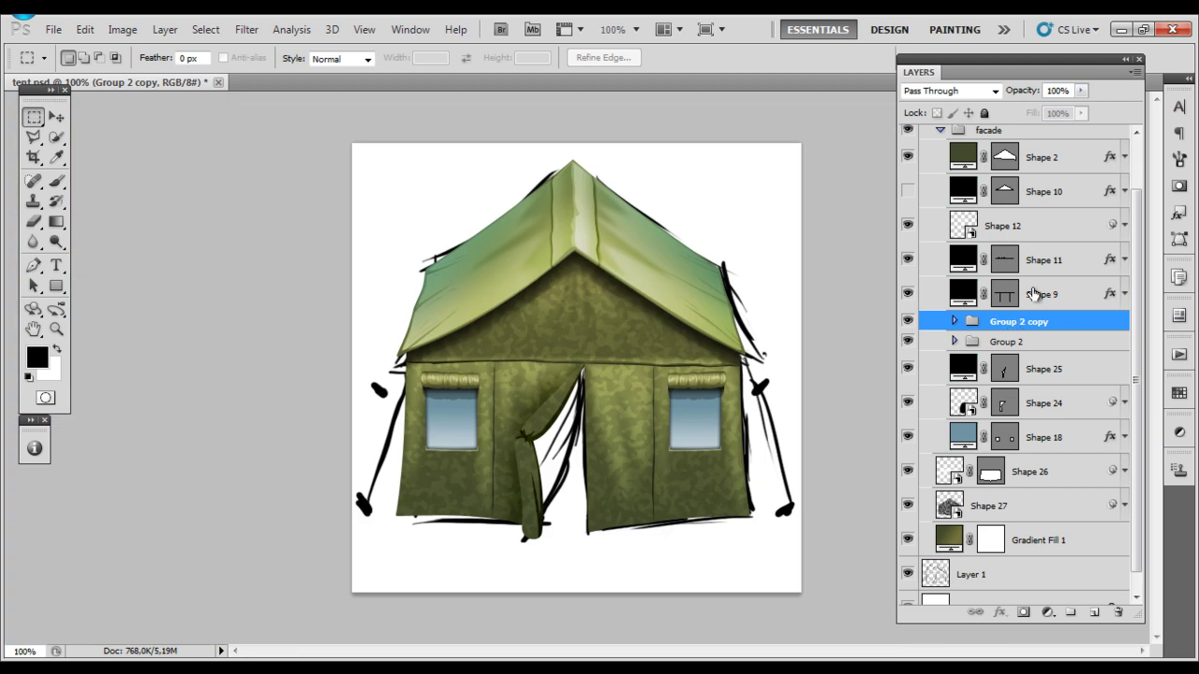
Step: Set the Shape 24 curtain shading to Overlay with 51% fill
{"action": "left_click", "coordinate": [964, 403]}
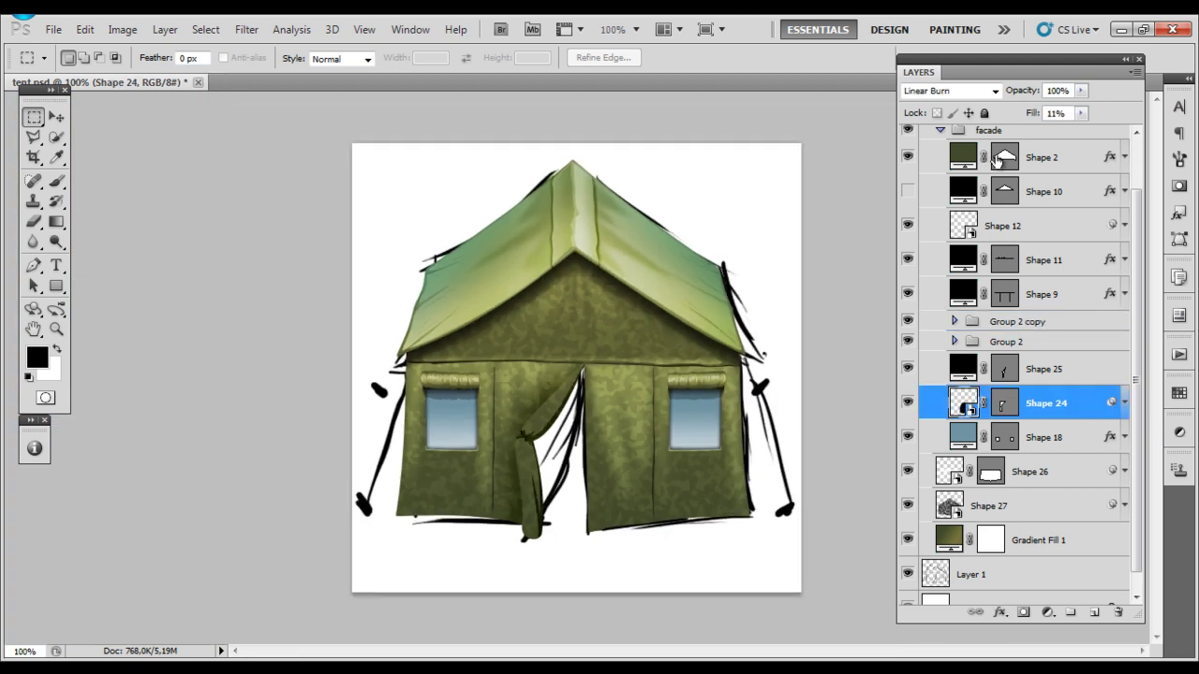
{"action": "left_click", "coordinate": [948, 90]}
{"action": "left_click", "coordinate": [923, 248]}
{"action": "left_click_drag", "start_coordinate": [1042, 114], "coordinate": [1033, 113]}
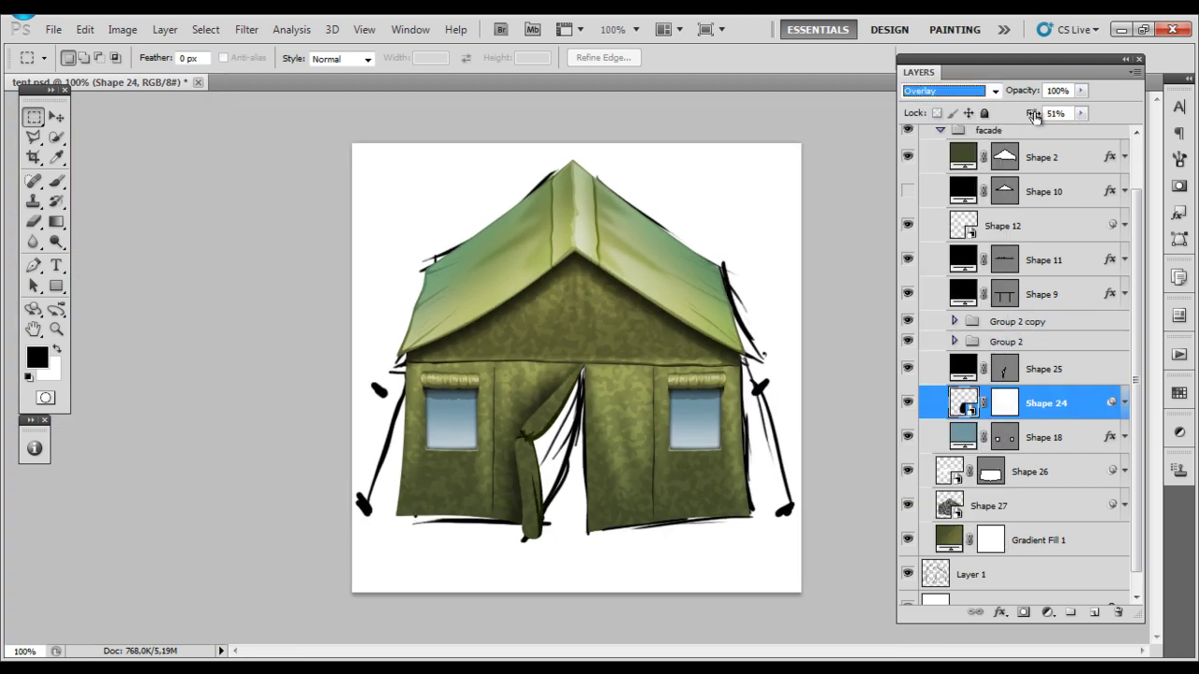
{"action": "left_click", "coordinate": [1096, 373]}
{"action": "key", "text": "ctrl+z"}
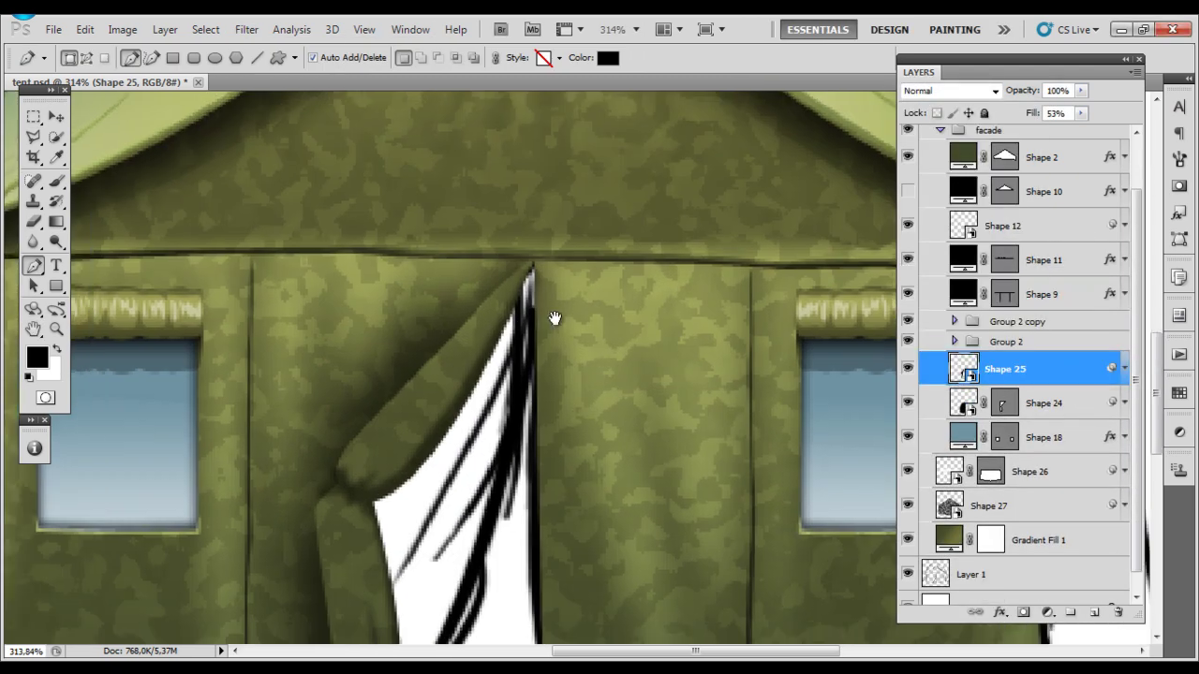
Step: Pen-draw a thin sliver highlight shape along the upper edge of the door flap
{"action": "scroll", "coordinate": [655, 280], "scroll_direction": "up", "scroll_amount": 5}
{"action": "left_click", "coordinate": [629, 398]}
{"action": "left_click", "coordinate": [517, 507]}
{"action": "left_click", "coordinate": [518, 540]}
{"action": "left_click", "coordinate": [482, 526]}
{"action": "left_click", "coordinate": [446, 537]}
{"action": "left_click", "coordinate": [455, 514]}
{"action": "left_click", "coordinate": [487, 478]}
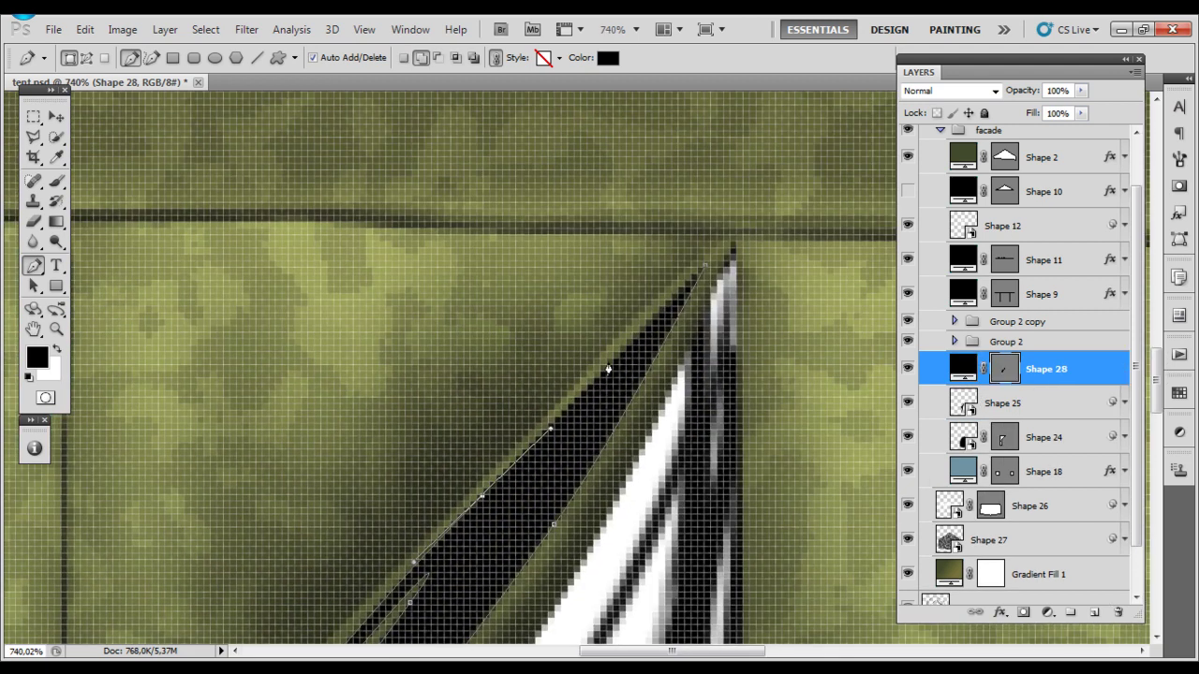
Step: Fill the sliver white and soften it with Motion Blur and Gaussian Blur
{"action": "left_click_drag", "start_coordinate": [671, 254], "coordinate": [731, 300]}
{"action": "key", "text": "ctrl+BackSpace"}
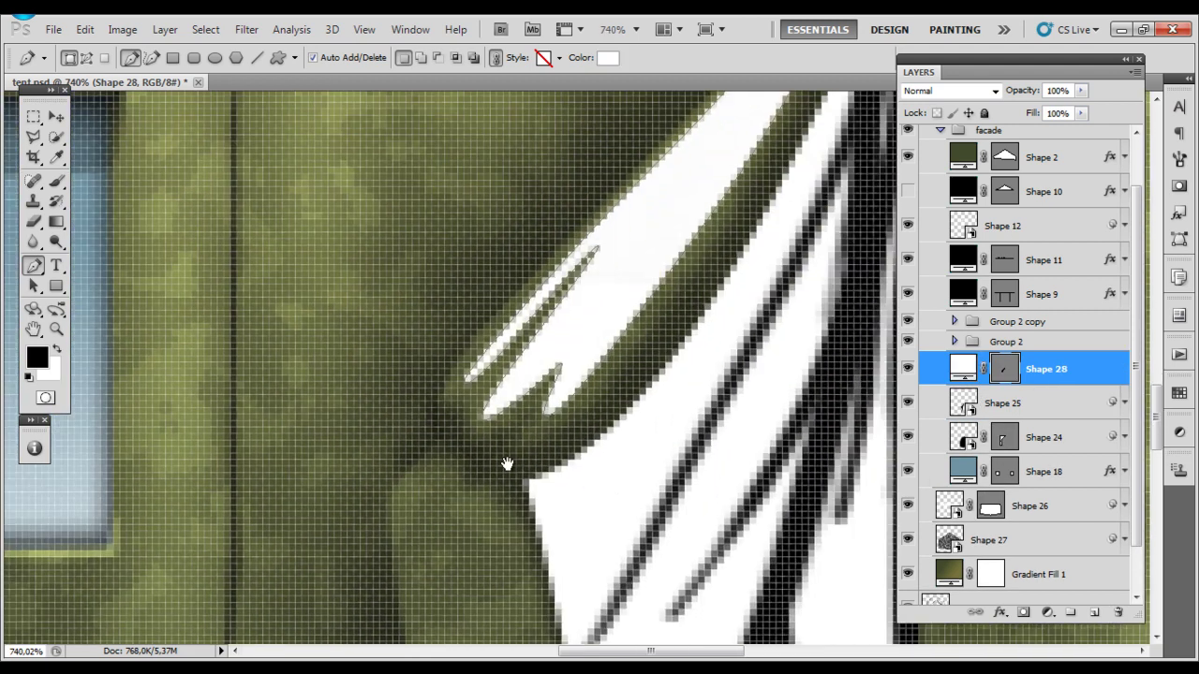
{"action": "left_click_drag", "start_coordinate": [506, 462], "coordinate": [460, 310]}
{"action": "left_click", "coordinate": [246, 29]}
{"action": "left_click", "coordinate": [476, 284]}
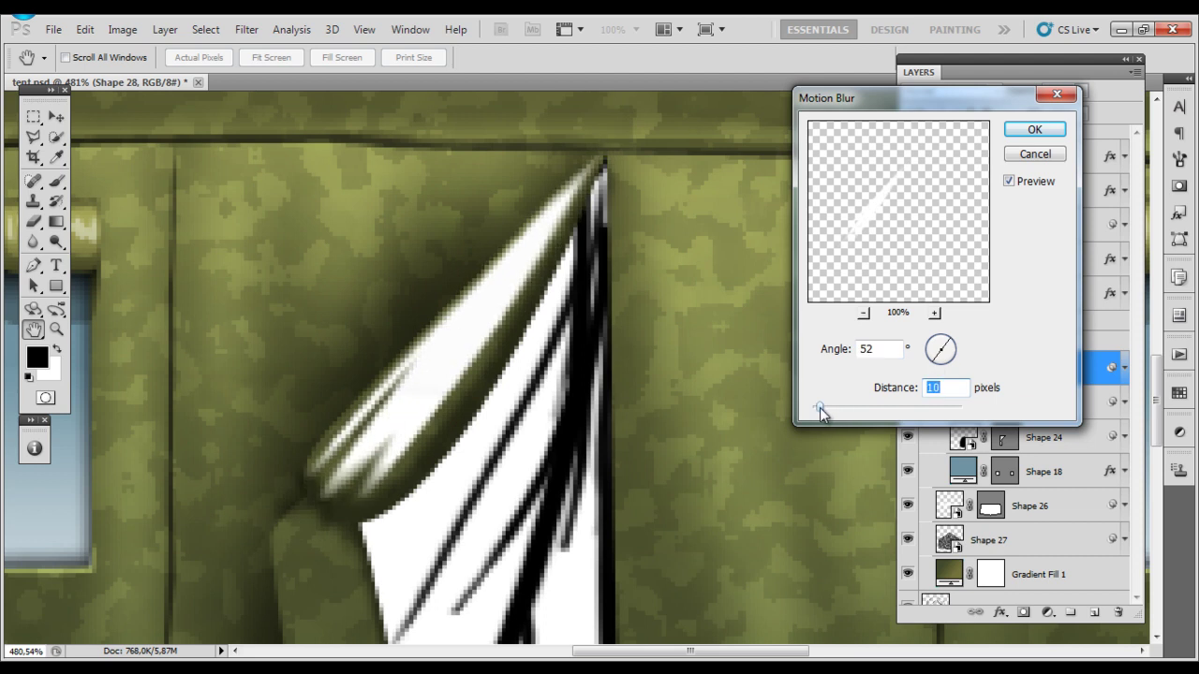
{"action": "left_click", "coordinate": [1032, 129]}
{"action": "left_click", "coordinate": [246, 29]}
{"action": "key", "text": "Return"}
Step: Extend Shape 25's path down to the flap bottom for a lower-flap highlight
{"action": "key", "text": "p"}
{"action": "scroll", "coordinate": [553, 422], "scroll_direction": "down", "scroll_amount": 3}
{"action": "scroll", "coordinate": [553, 422], "scroll_direction": "up", "scroll_amount": 5}
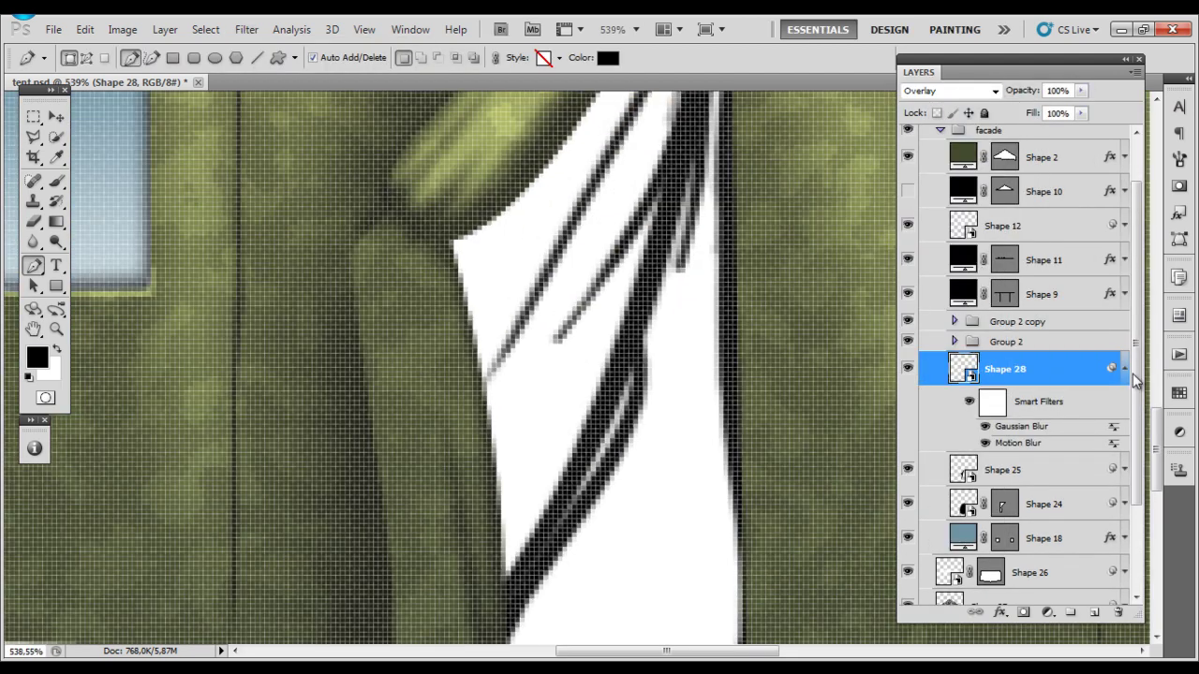
{"action": "scroll", "coordinate": [443, 241], "scroll_direction": "down", "scroll_amount": 2}
{"action": "left_click", "coordinate": [1018, 440]}
{"action": "key", "text": "u"}
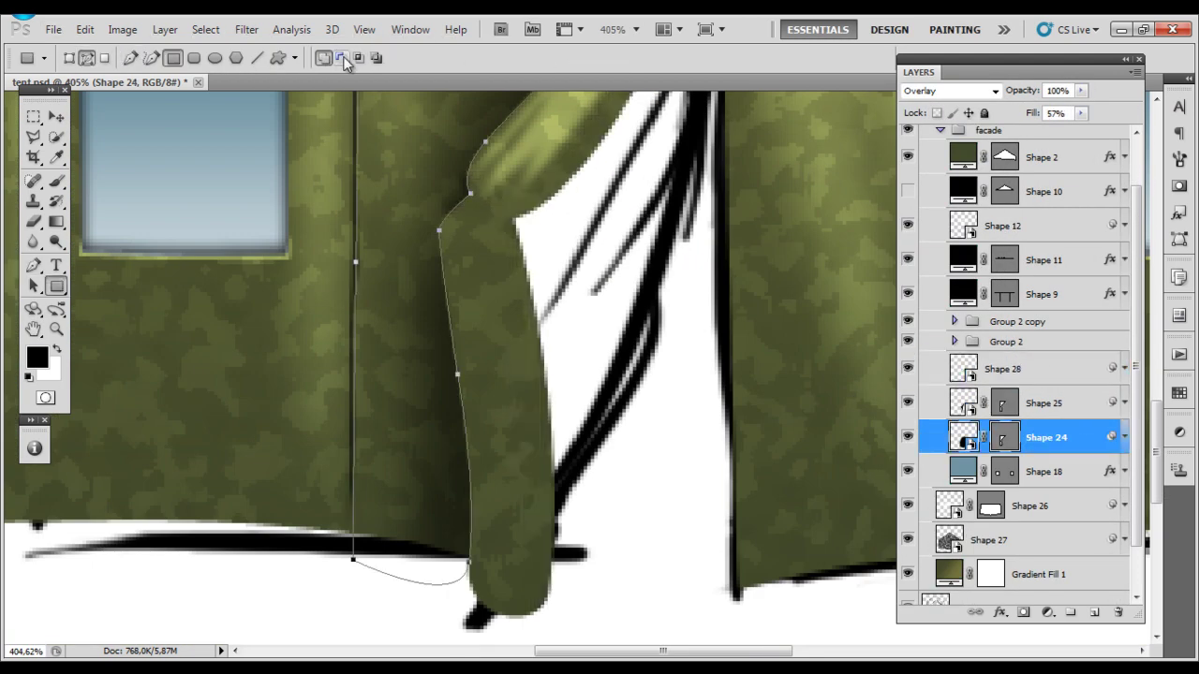
{"action": "left_click", "coordinate": [1004, 402]}
{"action": "key", "text": "p"}
{"action": "scroll", "coordinate": [416, 285], "scroll_direction": "down", "scroll_amount": 3}
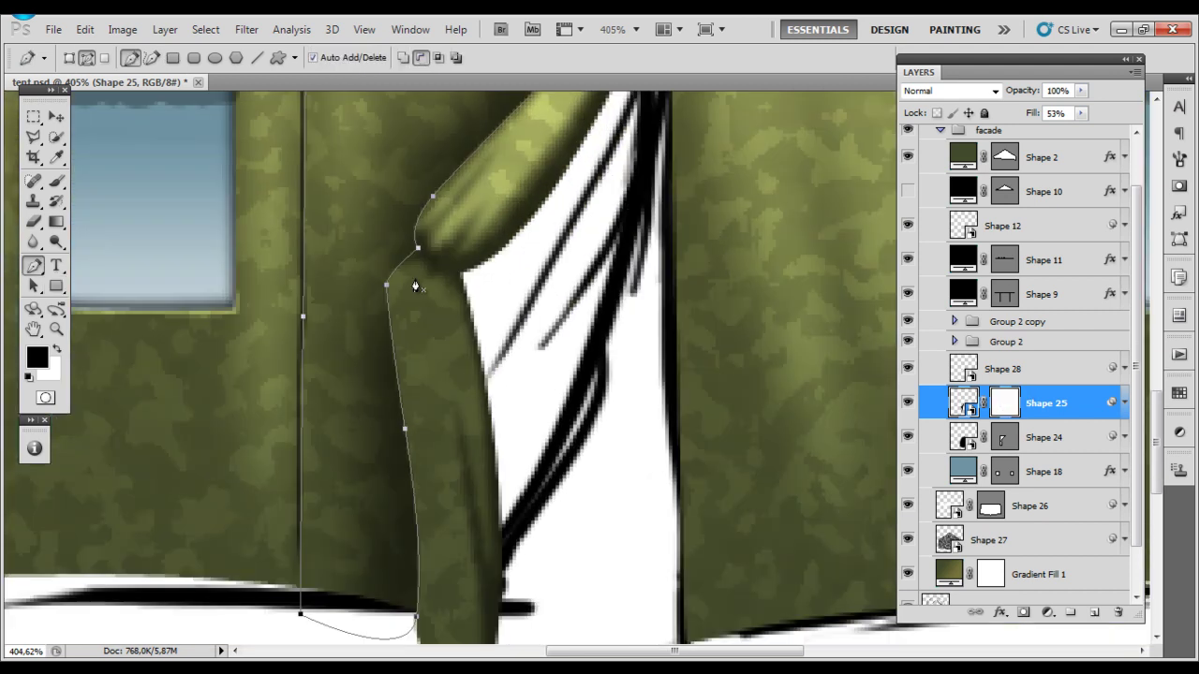
{"action": "scroll", "coordinate": [473, 442], "scroll_direction": "down", "scroll_amount": 3}
{"action": "left_click", "coordinate": [448, 539]}
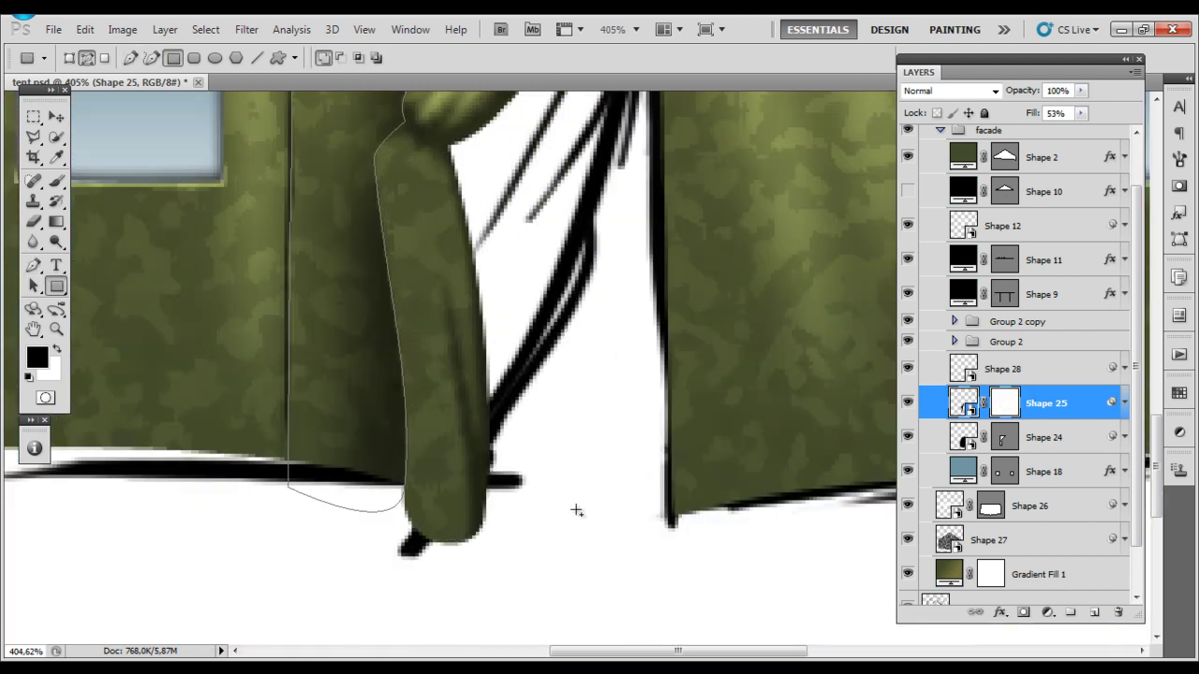
Step: Make the lower highlight white and apply Motion Blur and Gaussian Blur
{"action": "key", "text": "ctrl+alt+f"}
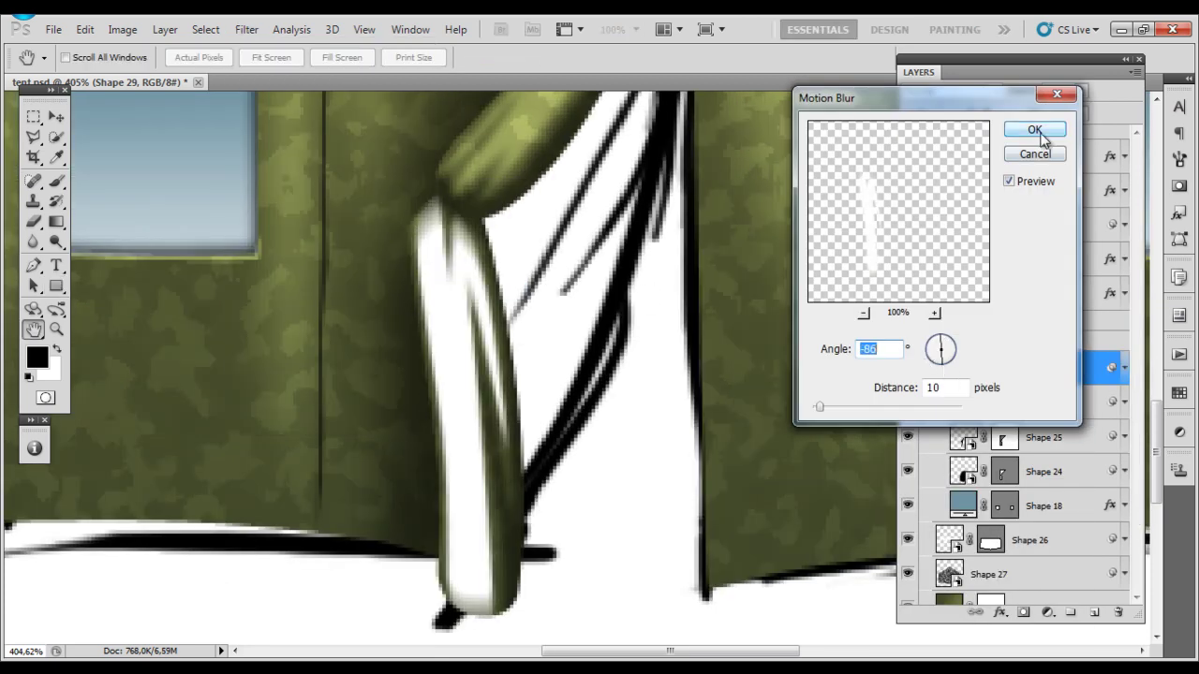
{"action": "left_click", "coordinate": [1033, 129]}
{"action": "key", "text": "Return"}
{"action": "key", "text": "u"}
{"action": "key", "text": "ctrl+0"}
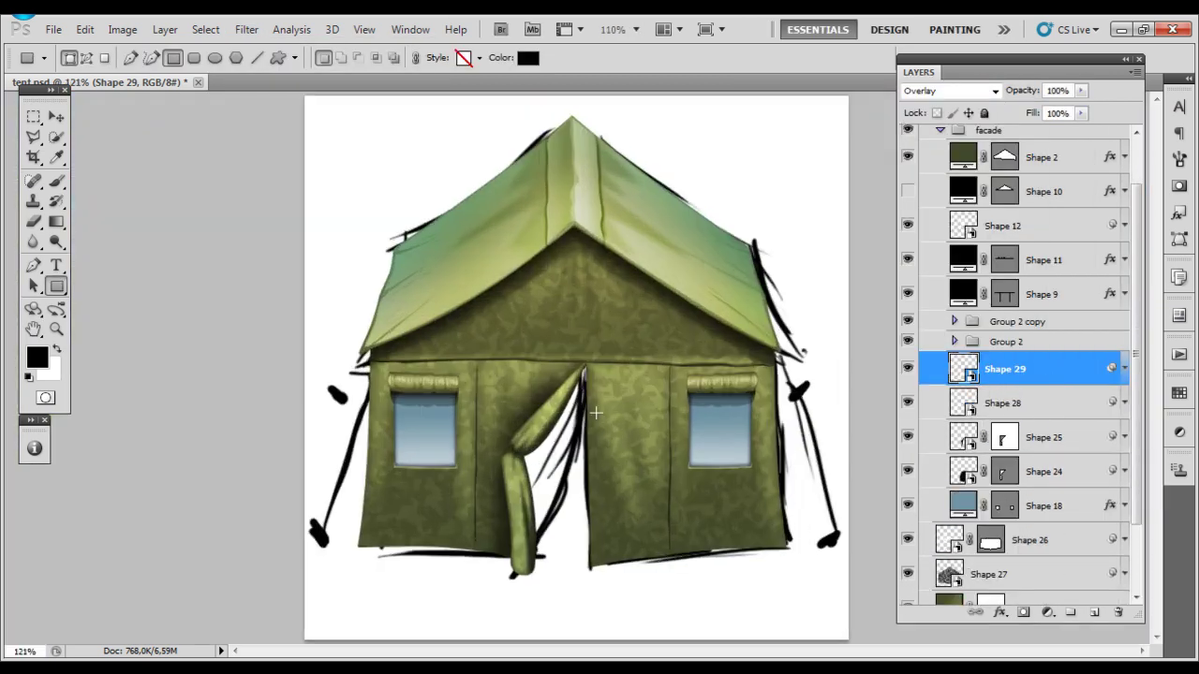
{"action": "key", "text": "p"}
{"action": "scroll", "coordinate": [596, 412], "scroll_direction": "up", "scroll_amount": 5}
Step: Draw a thin white highlight line on the flap edge and set it to Soft Light
{"action": "left_click", "coordinate": [603, 180]}
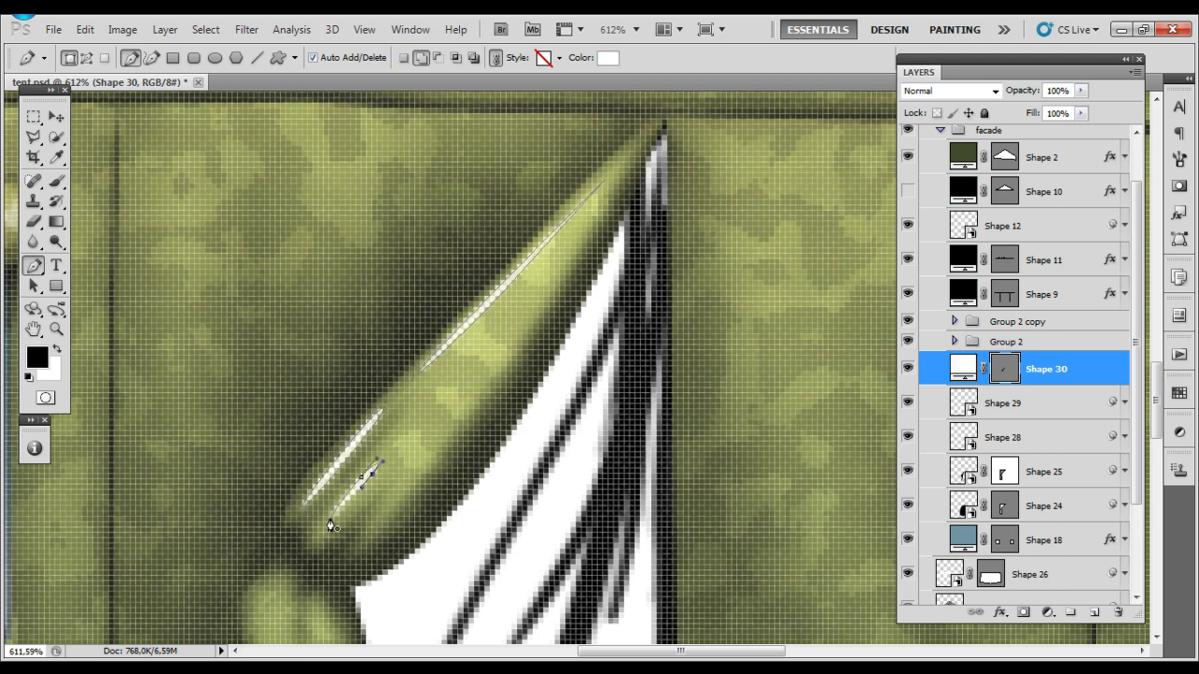
{"action": "key", "text": "ctrl+0"}
{"action": "left_click", "coordinate": [951, 91]}
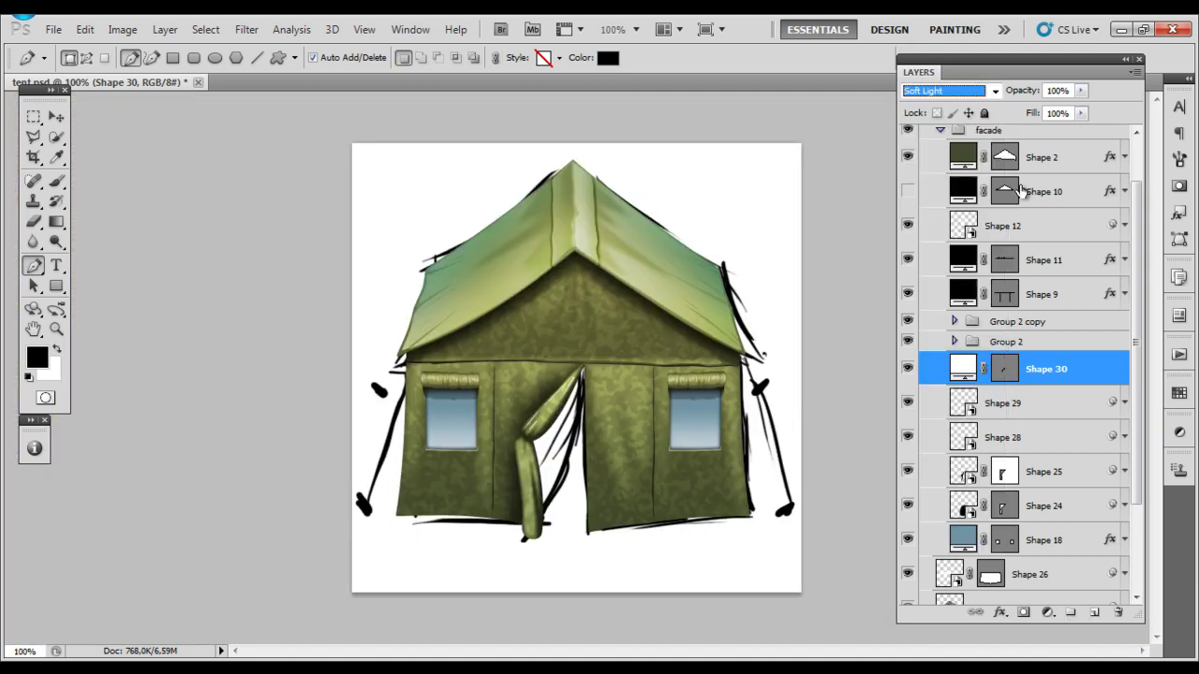
{"action": "left_click", "coordinate": [946, 328]}
{"action": "scroll", "coordinate": [462, 396], "scroll_direction": "up", "scroll_amount": 5}
{"action": "scroll", "coordinate": [462, 396], "scroll_direction": "up", "scroll_amount": 3}
{"action": "scroll", "coordinate": [494, 321], "scroll_direction": "up", "scroll_amount": 2}
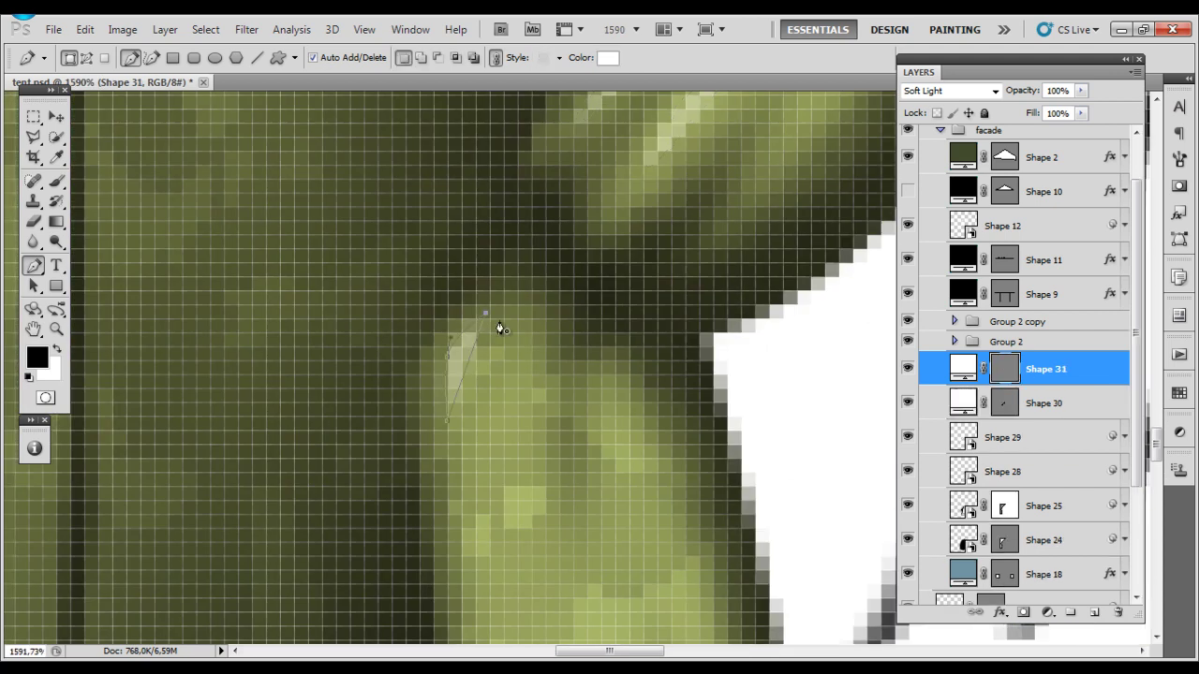
Step: Adjust the view and select the Shape 27 layer
{"action": "key", "text": "u"}
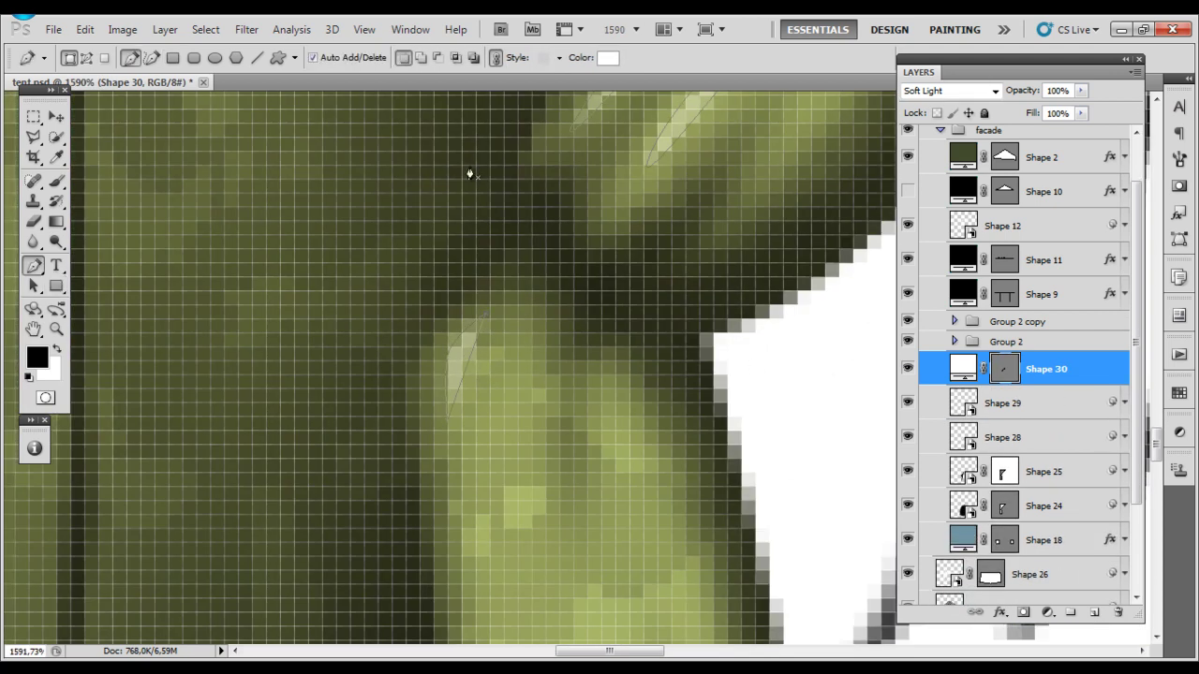
{"action": "scroll", "coordinate": [531, 313], "scroll_direction": "down", "scroll_amount": 2}
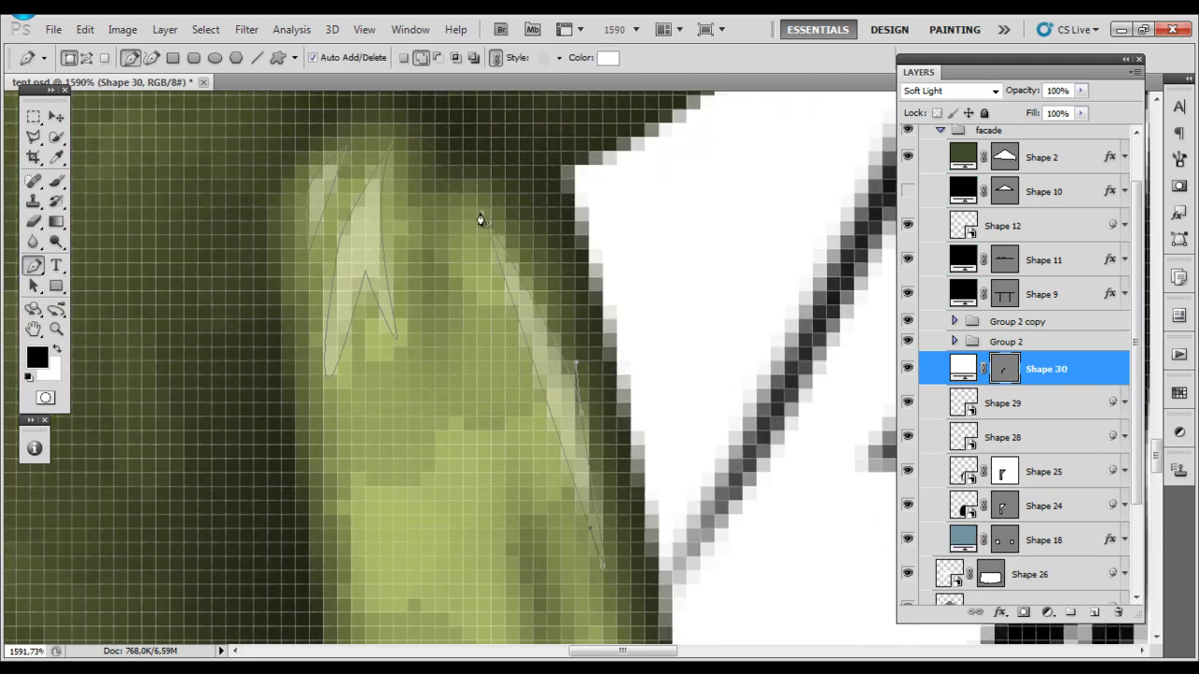
{"action": "scroll", "coordinate": [444, 325], "scroll_direction": "down", "scroll_amount": 3}
{"action": "key", "text": "ctrl+1"}
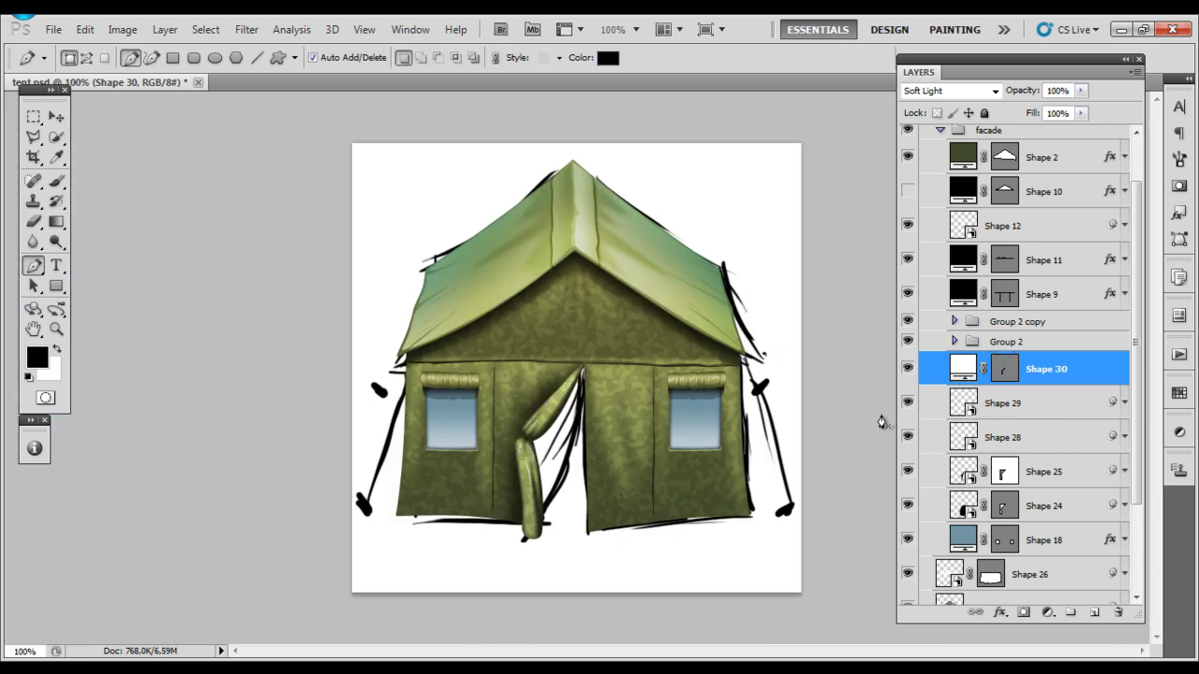
{"action": "scroll", "coordinate": [675, 477], "scroll_direction": "up", "scroll_amount": 3}
{"action": "left_click", "coordinate": [1039, 505]}
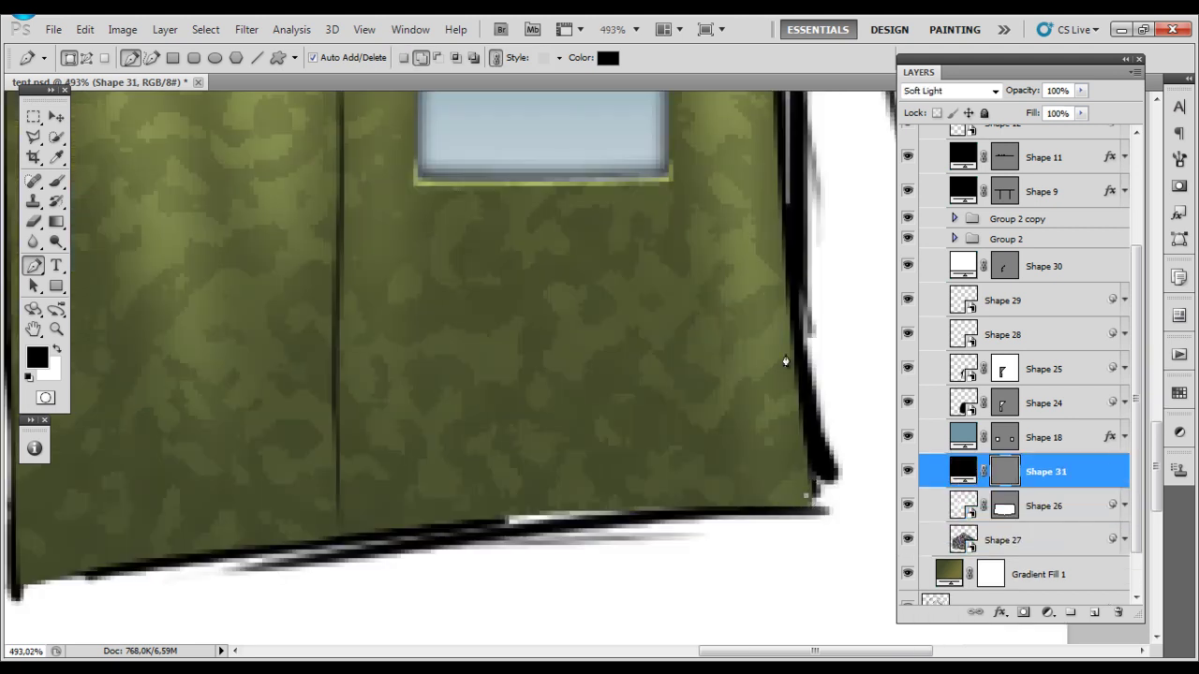
Step: Close a white fan-shaped fold at the bottom-right wall corner and add a Screen Gradient Overlay
{"action": "left_click", "coordinate": [803, 502]}
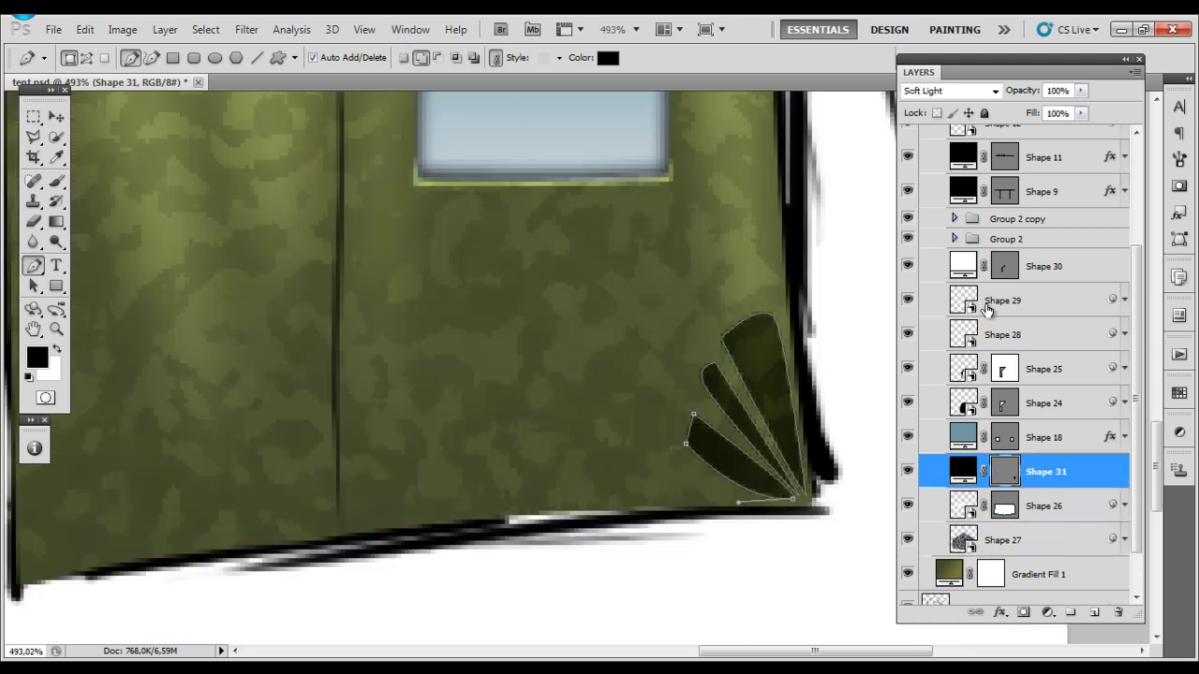
{"action": "key", "text": "ctrl+BackSpace"}
{"action": "double_click", "coordinate": [1077, 471]}
{"action": "left_click", "coordinate": [154, 324]}
{"action": "left_click", "coordinate": [359, 139]}
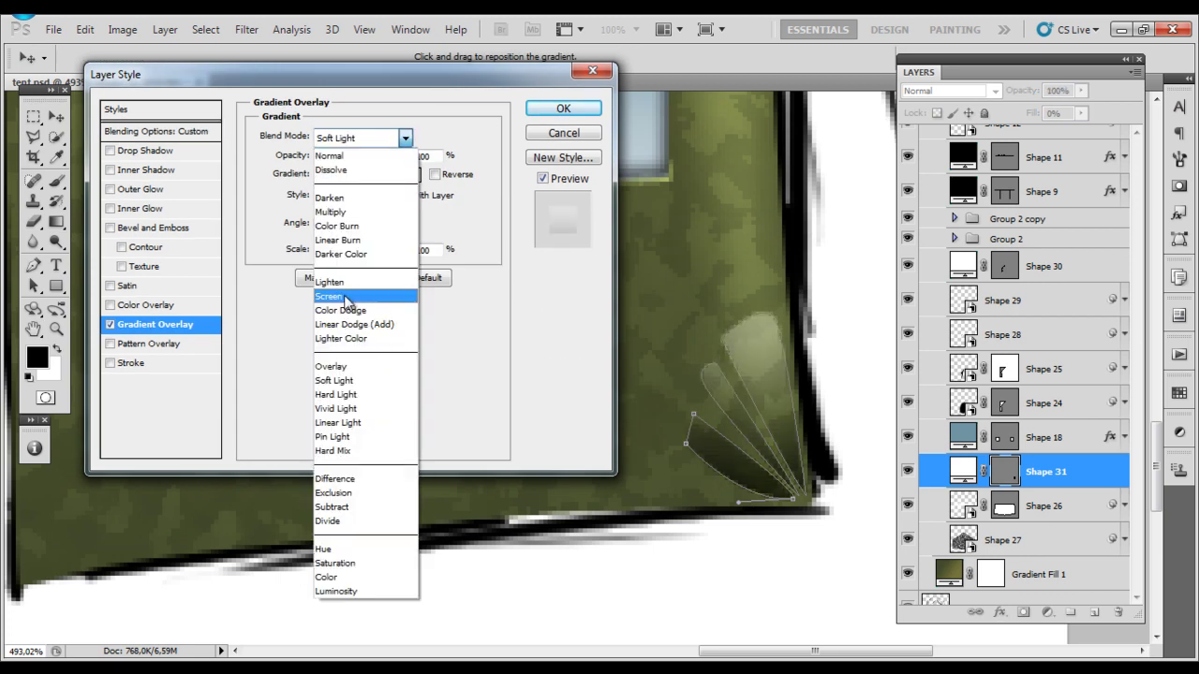
{"action": "left_click", "coordinate": [347, 298]}
Step: Make the fan's gradient white to transparent and switch its blend mode to Overlay
{"action": "left_click", "coordinate": [360, 174]}
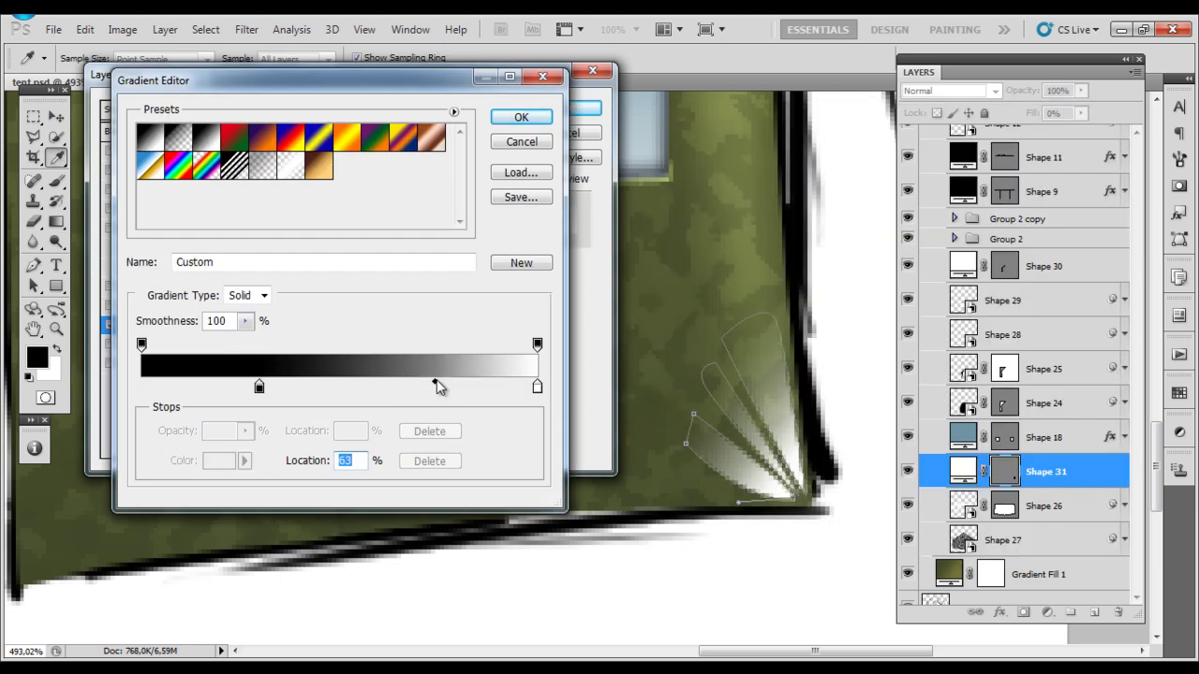
{"action": "left_click", "coordinate": [533, 116]}
{"action": "left_click_drag", "start_coordinate": [402, 156], "coordinate": [342, 156]}
{"action": "left_click", "coordinate": [361, 174]}
{"action": "left_click", "coordinate": [290, 165]}
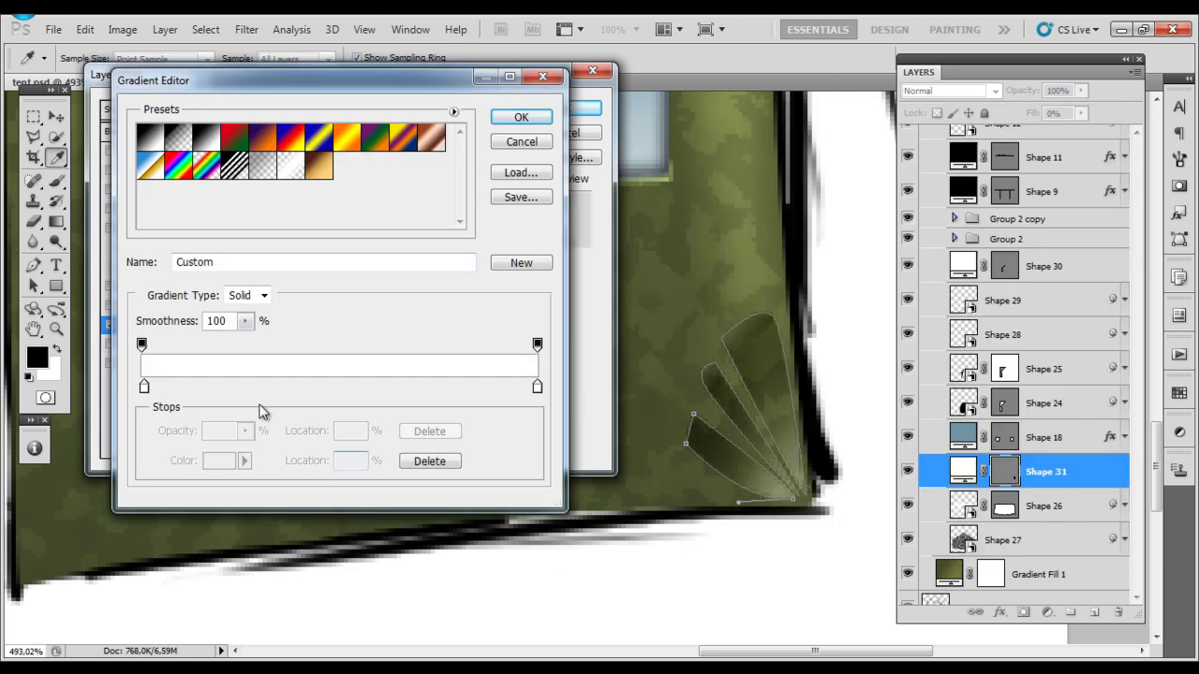
{"action": "left_click", "coordinate": [142, 345]}
{"action": "left_click", "coordinate": [520, 116]}
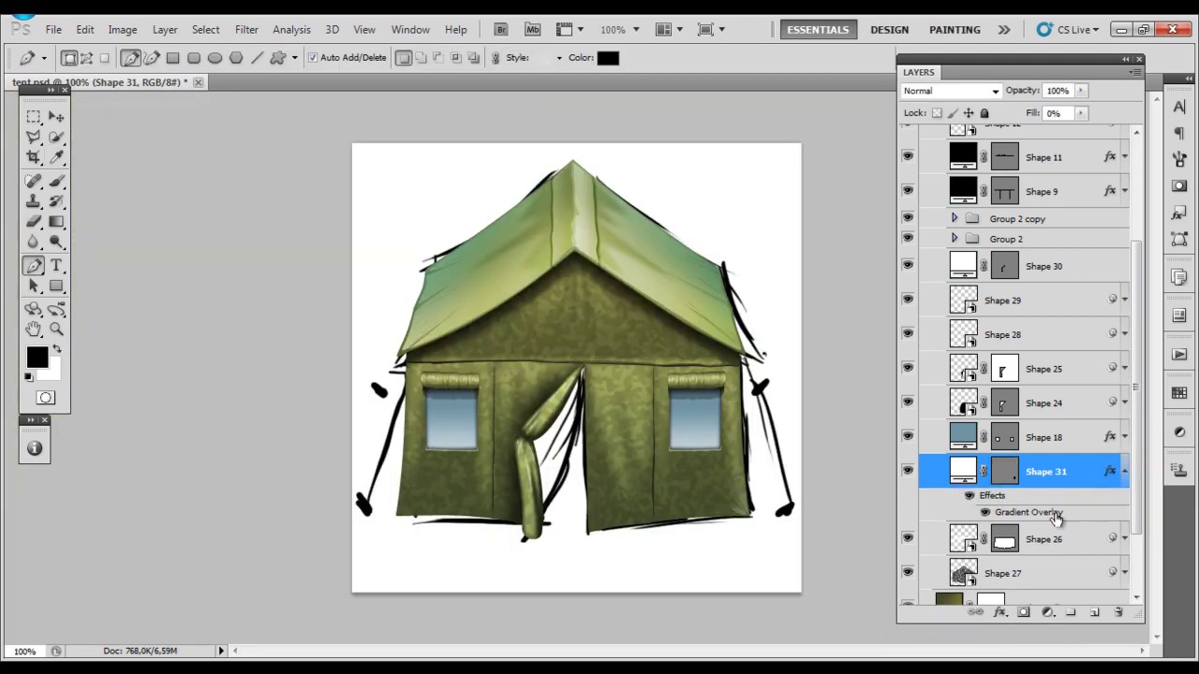
{"action": "double_click", "coordinate": [1030, 512]}
{"action": "left_click", "coordinate": [374, 140]}
{"action": "left_click", "coordinate": [347, 257]}
{"action": "left_click", "coordinate": [562, 110]}
Step: Draw a second fan shape at the bottom-left corner with the same gradient style
{"action": "scroll", "coordinate": [588, 457], "scroll_direction": "up", "scroll_amount": 5}
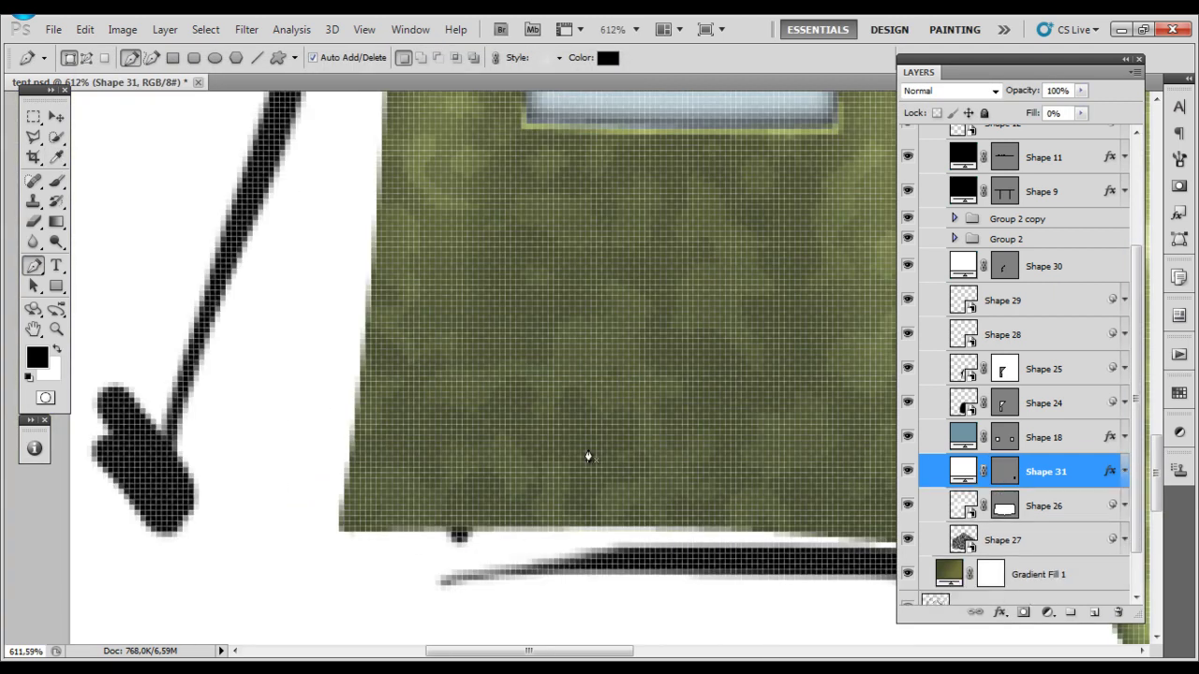
{"action": "left_click", "coordinate": [347, 513]}
{"action": "left_click", "coordinate": [374, 383]}
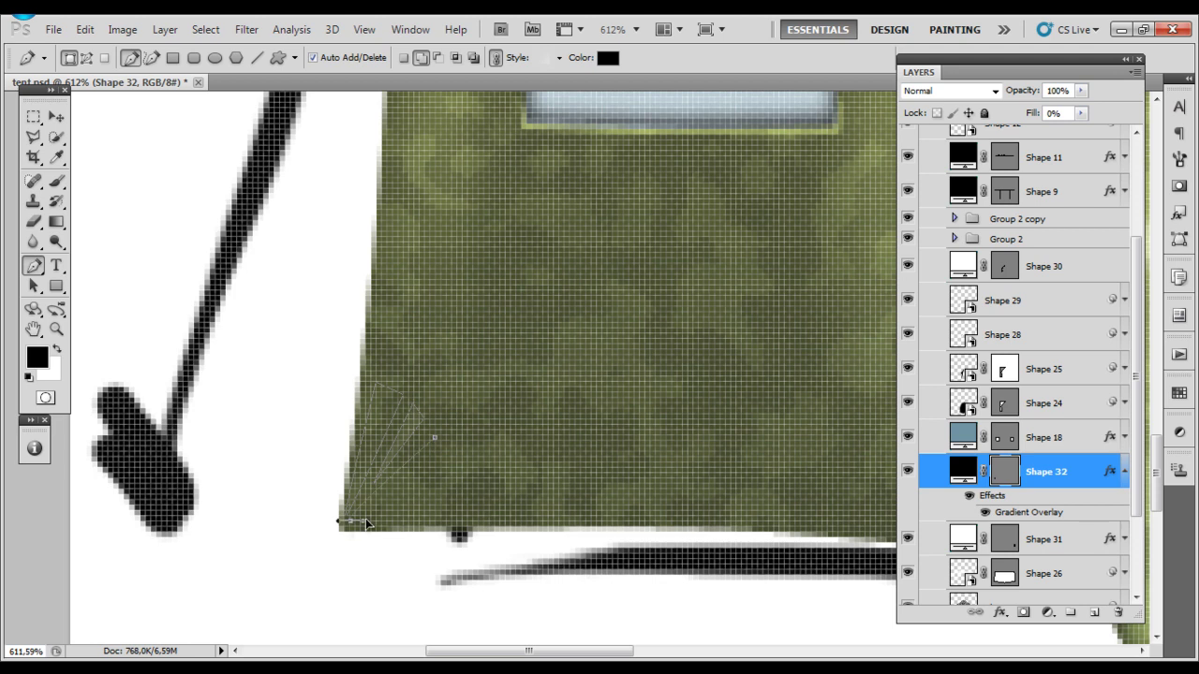
{"action": "double_click", "coordinate": [1028, 513]}
{"action": "left_click", "coordinate": [559, 109]}
{"action": "key", "text": "ctrl+1"}
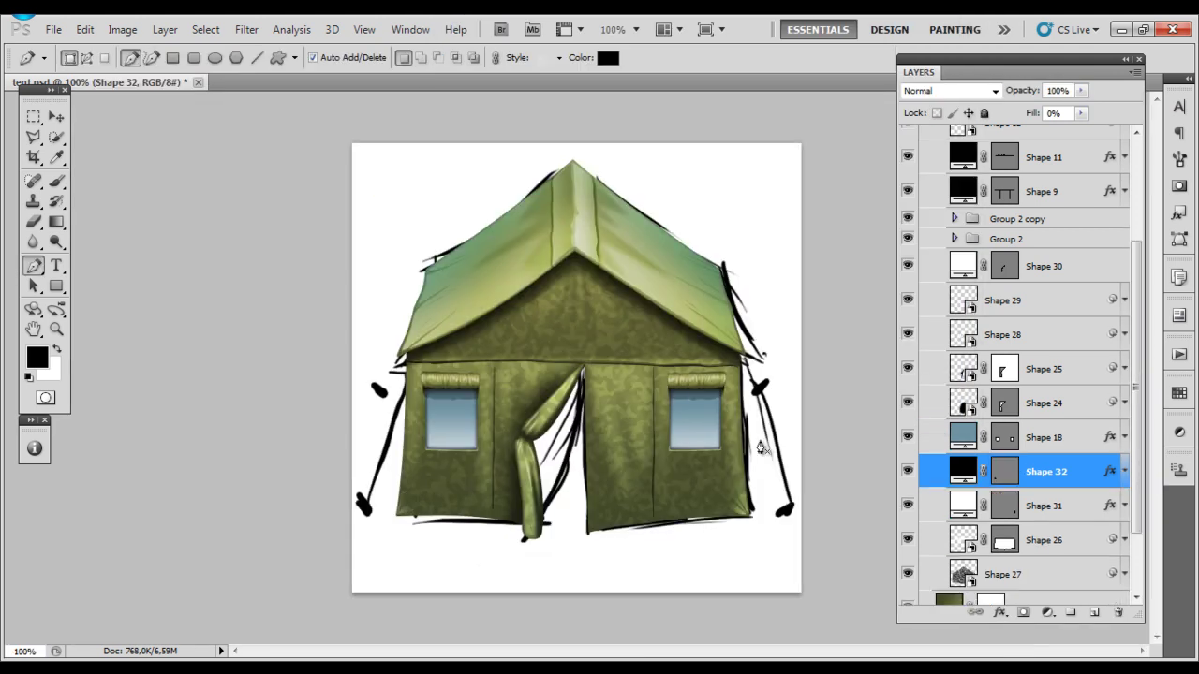
{"action": "scroll", "coordinate": [760, 448], "scroll_direction": "up", "scroll_amount": 3}
Step: Draw a shading shape beside the doorway, make it a smart object, Gaussian-blur it and set Overlay
{"action": "left_click", "coordinate": [500, 354]}
{"action": "left_click_drag", "start_coordinate": [587, 550], "coordinate": [590, 590]}
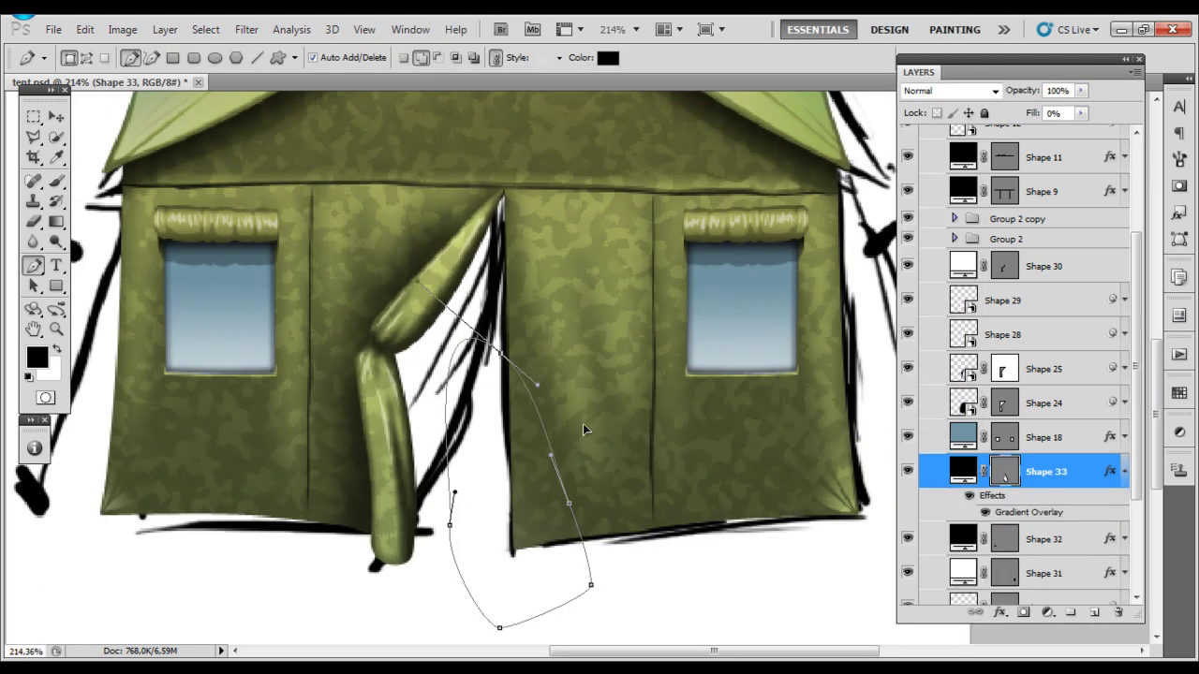
{"action": "right_click", "coordinate": [1046, 471]}
{"action": "left_click", "coordinate": [1071, 163]}
{"action": "left_click", "coordinate": [246, 29]}
{"action": "left_click", "coordinate": [508, 259]}
{"action": "left_click", "coordinate": [990, 134]}
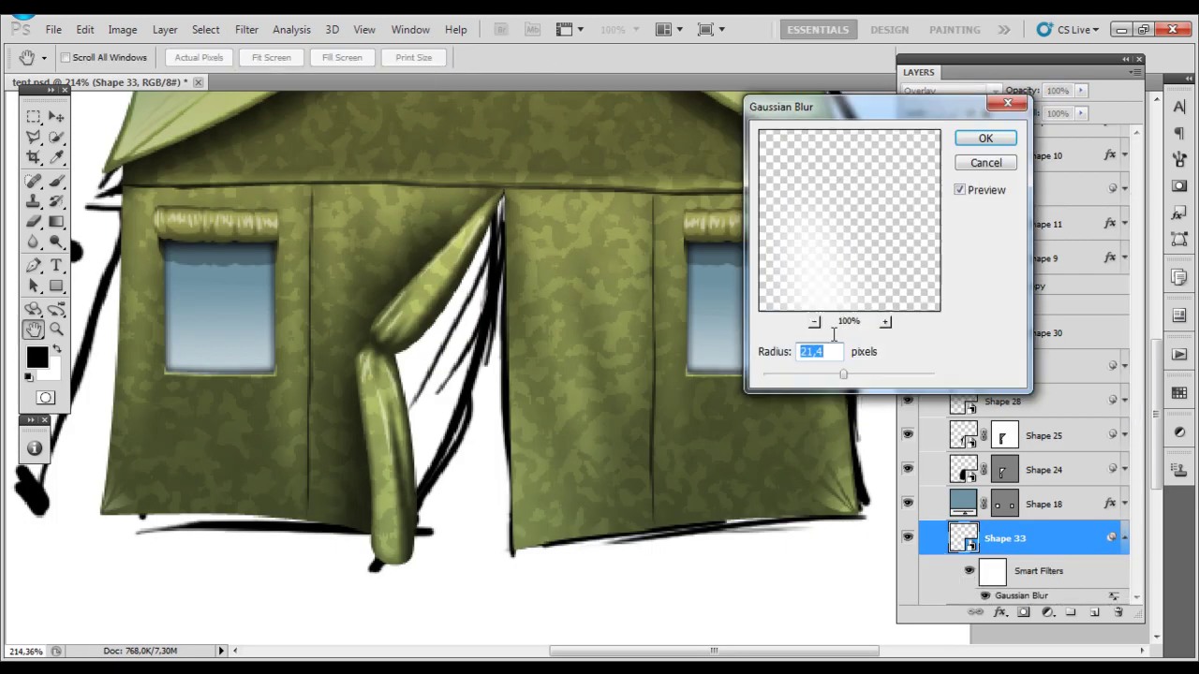
{"action": "key", "text": "Return"}
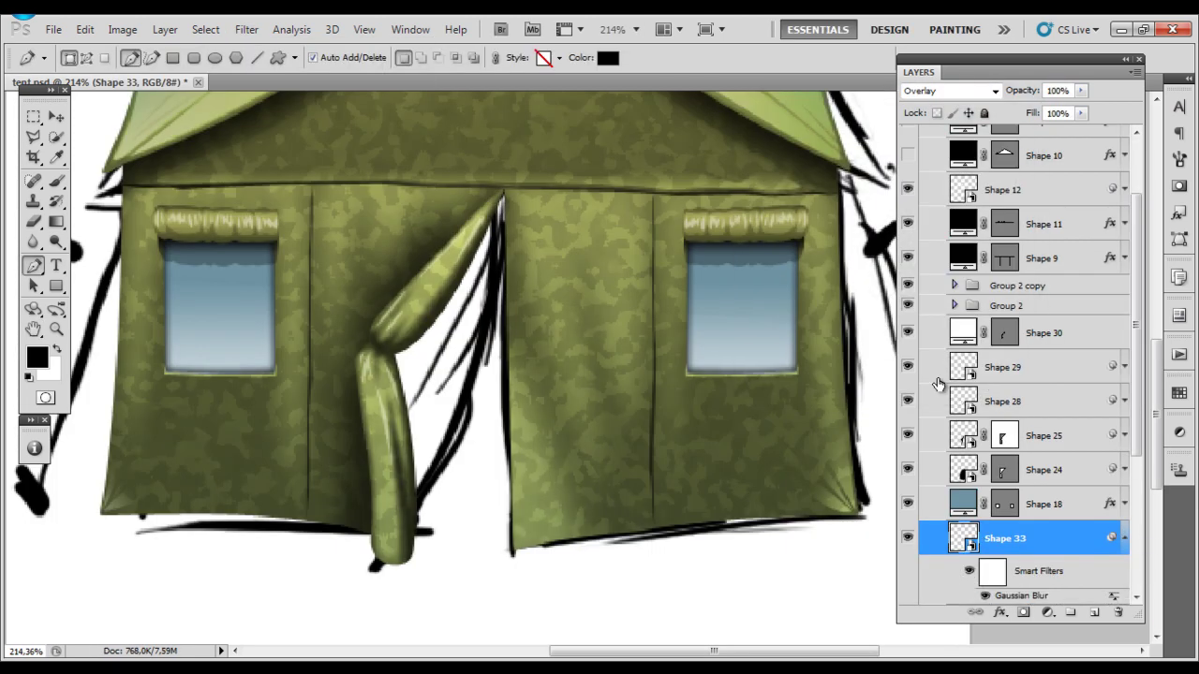
Step: Edit the shading layer's vector mask path along the door opening
{"action": "scroll", "coordinate": [514, 405], "scroll_direction": "up", "scroll_amount": 1}
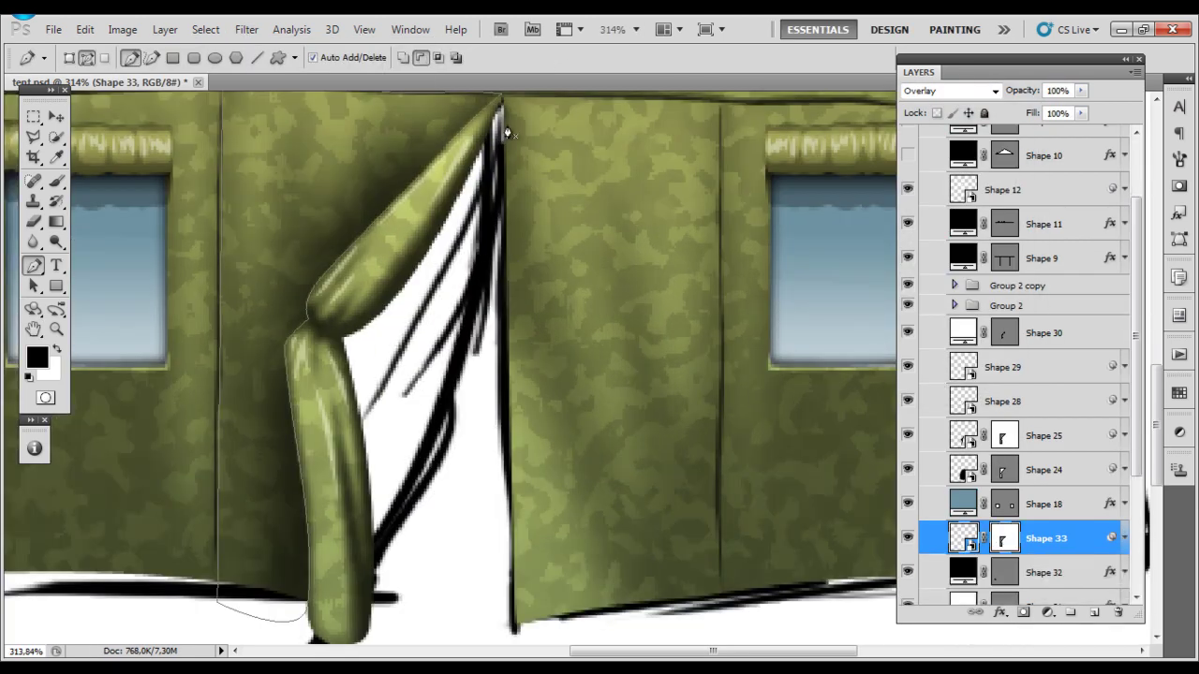
{"action": "scroll", "coordinate": [661, 604], "scroll_direction": "down", "scroll_amount": 1}
{"action": "scroll", "coordinate": [744, 498], "scroll_direction": "down", "scroll_amount": 1}
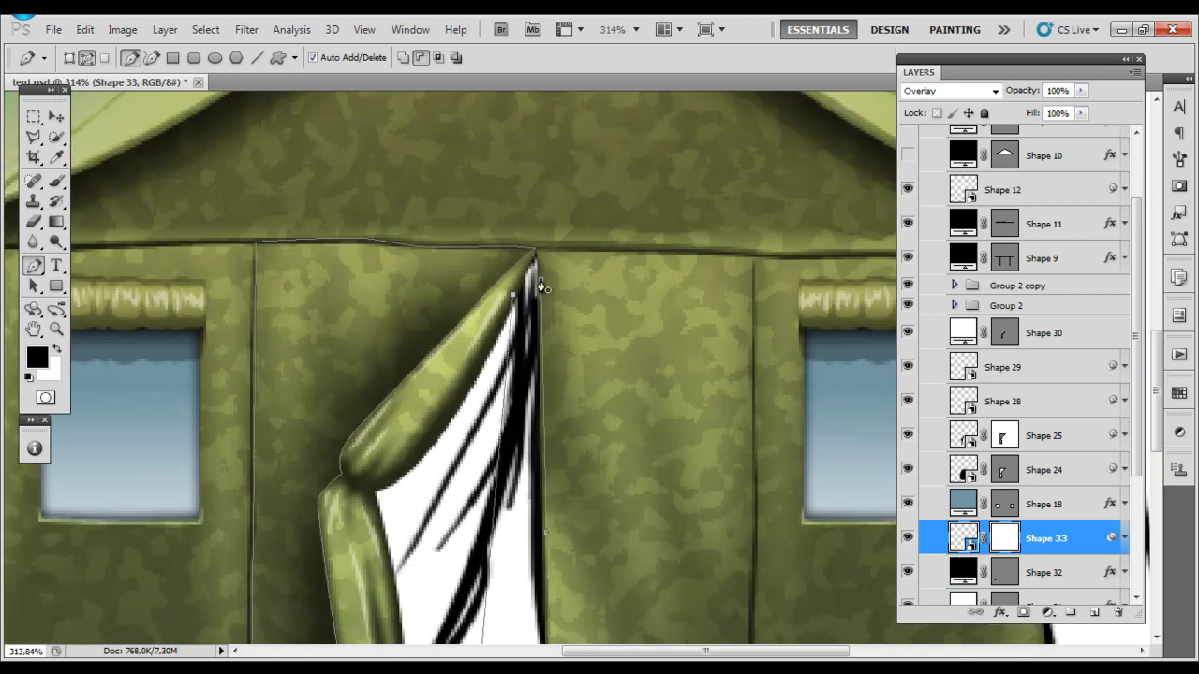
{"action": "key", "text": "u"}
{"action": "scroll", "coordinate": [843, 431], "scroll_direction": "down", "scroll_amount": 1}
{"action": "key", "text": "p"}
{"action": "scroll", "coordinate": [599, 511], "scroll_direction": "up", "scroll_amount": 10}
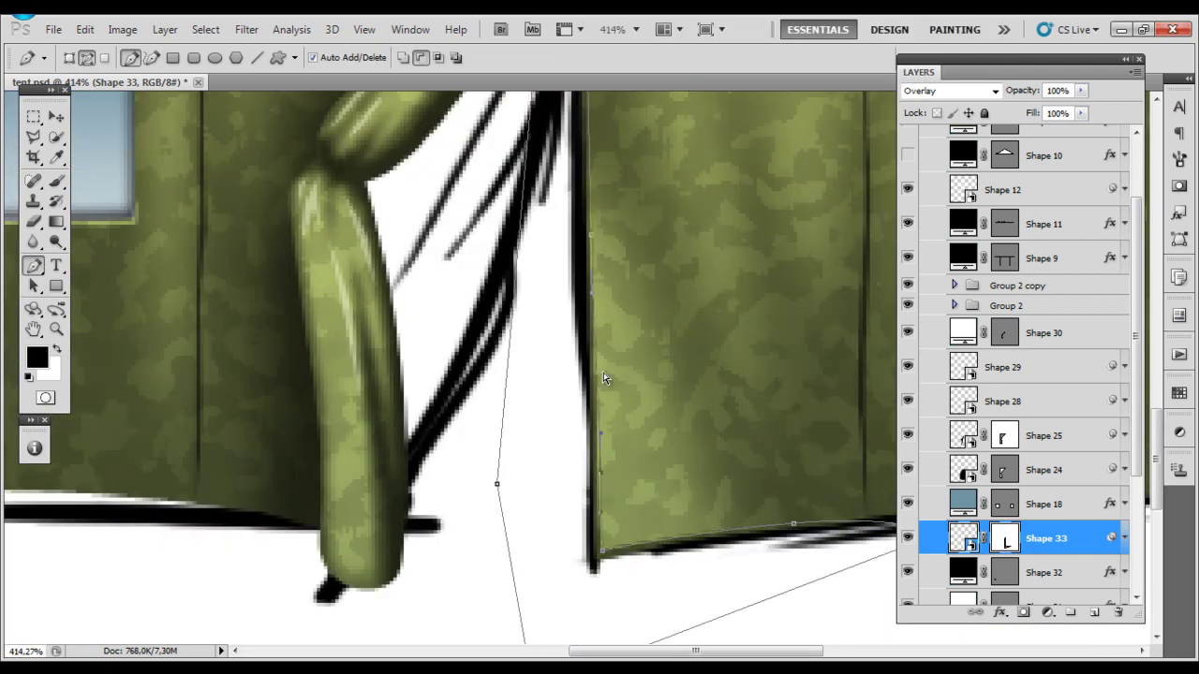
{"action": "scroll", "coordinate": [604, 379], "scroll_direction": "down", "scroll_amount": 3}
{"action": "scroll", "coordinate": [447, 412], "scroll_direction": "down", "scroll_amount": 2}
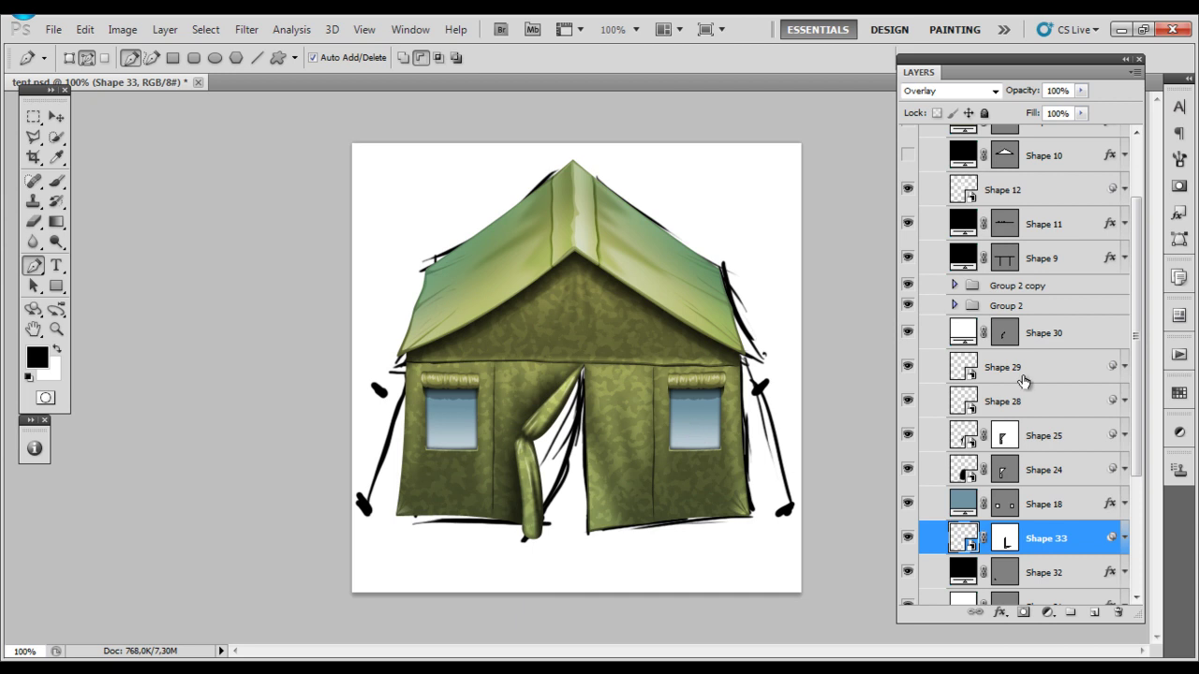
Step: Duplicate the Shape 2 copy rectangle as a smart object and narrow it to half width
{"action": "scroll", "coordinate": [1022, 379], "scroll_direction": "down", "scroll_amount": 5}
{"action": "left_click", "coordinate": [1053, 519]}
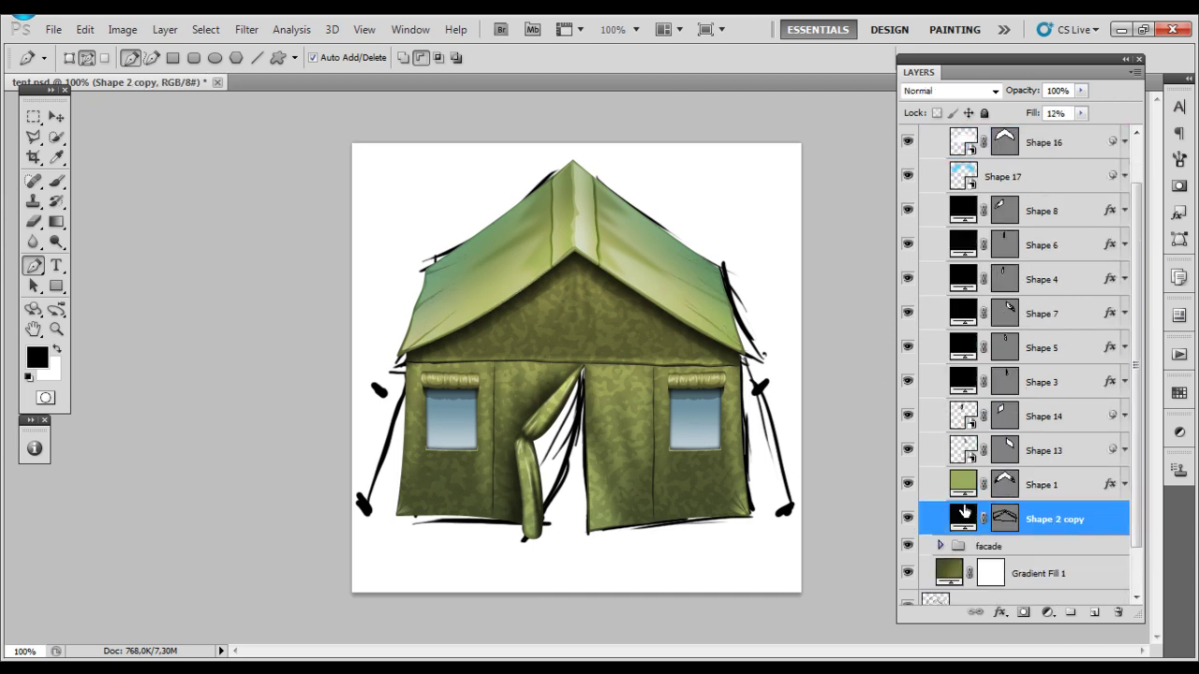
{"action": "key", "text": "ctrl+j"}
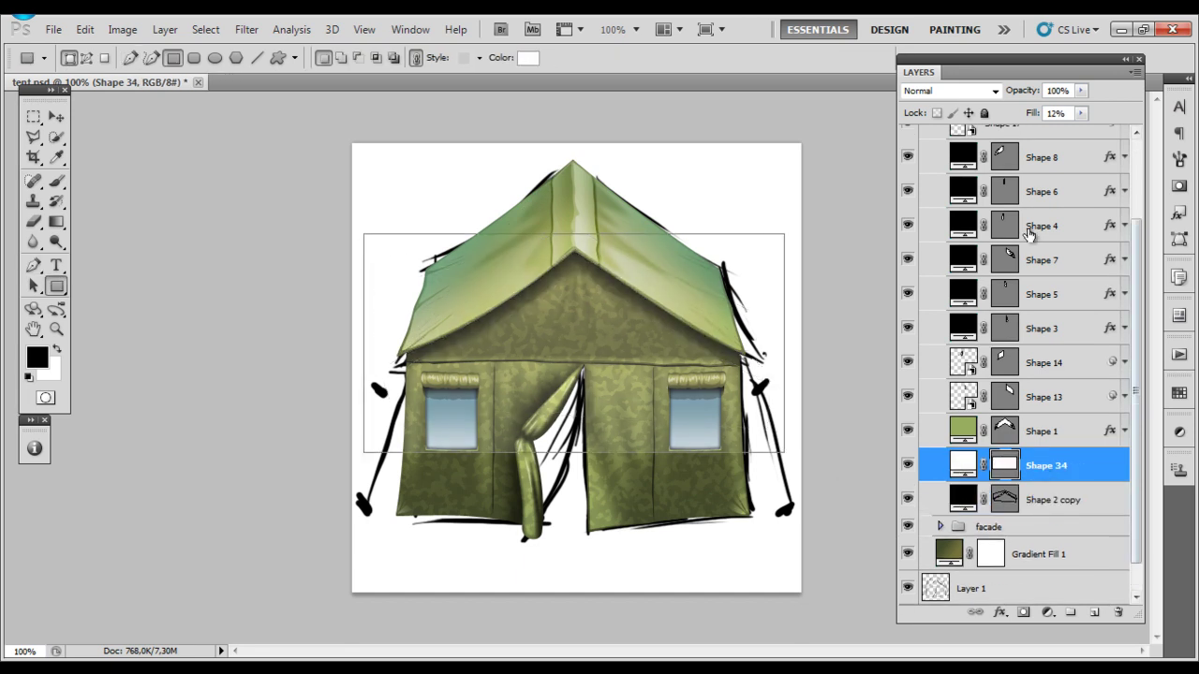
{"action": "right_click", "coordinate": [1046, 465]}
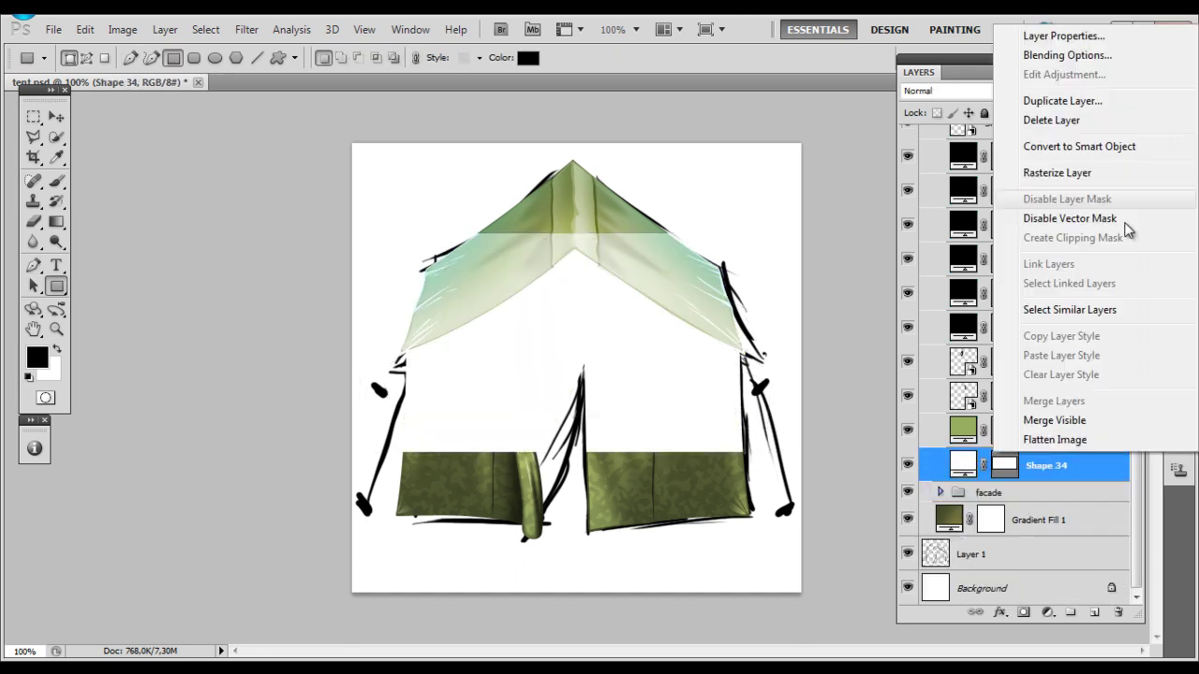
{"action": "key", "text": "ctrl+t"}
{"action": "left_click_drag", "start_coordinate": [363, 344], "coordinate": [576, 344]}
{"action": "key", "text": "Return"}
Step: Add noise to make a camouflage texture and fit it onto the right roof slope
{"action": "left_click", "coordinate": [246, 29]}
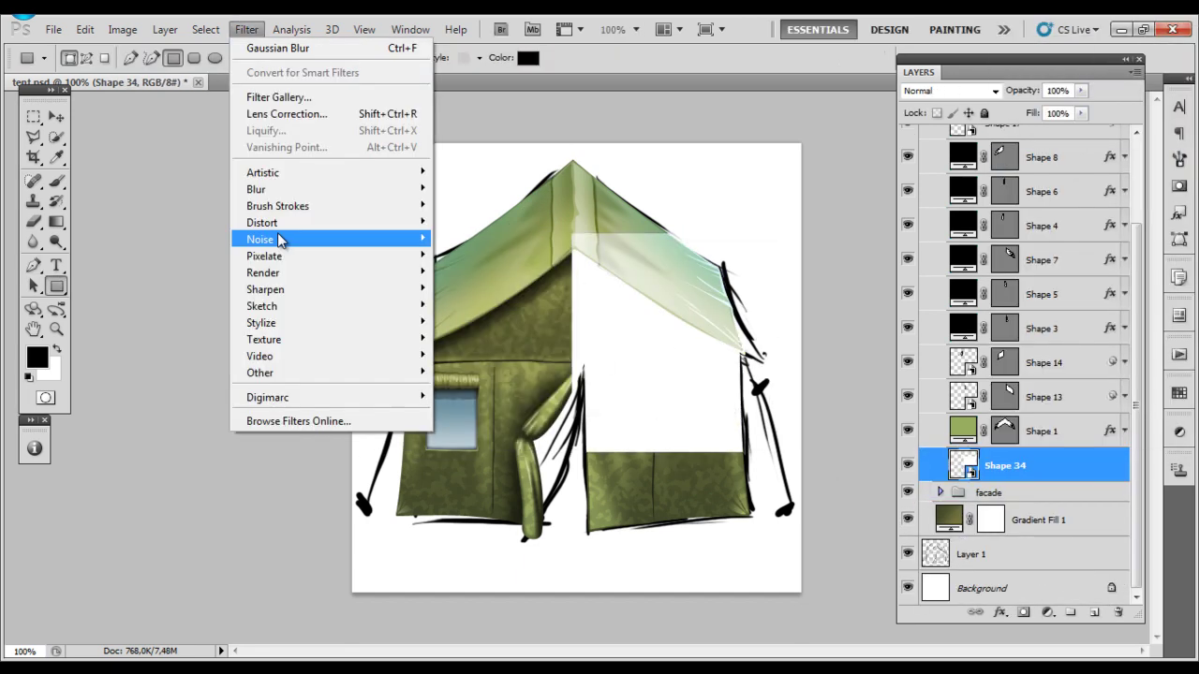
{"action": "left_click", "coordinate": [246, 29]}
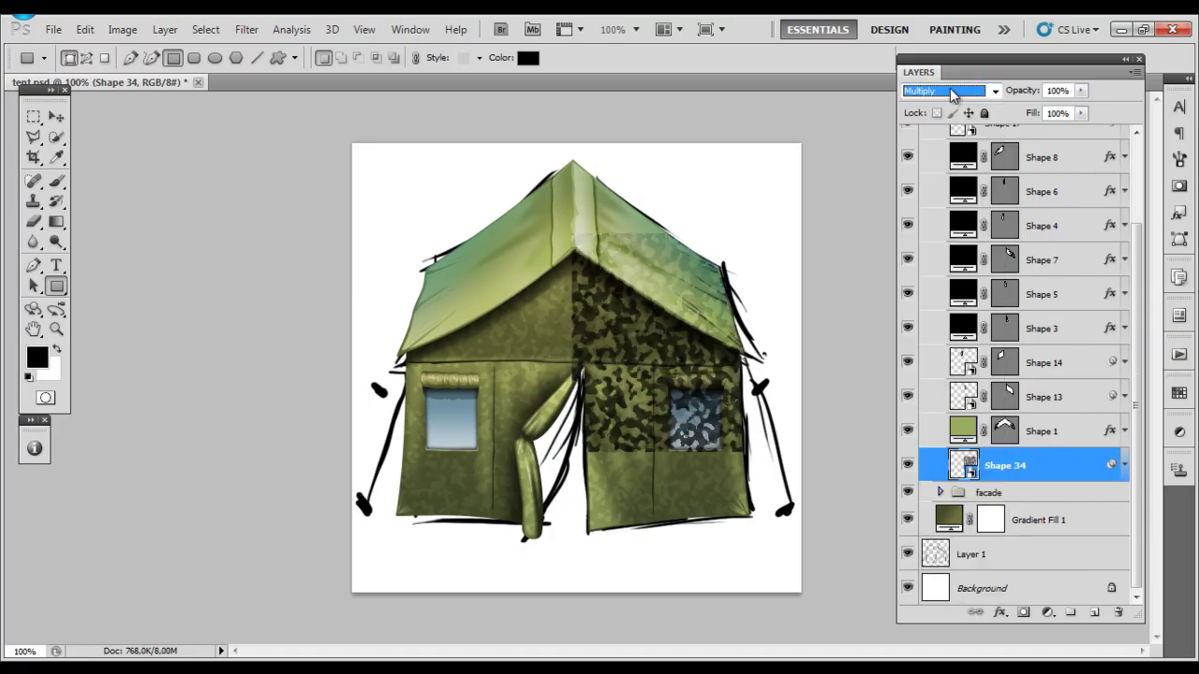
{"action": "left_click_drag", "start_coordinate": [605, 361], "coordinate": [676, 201]}
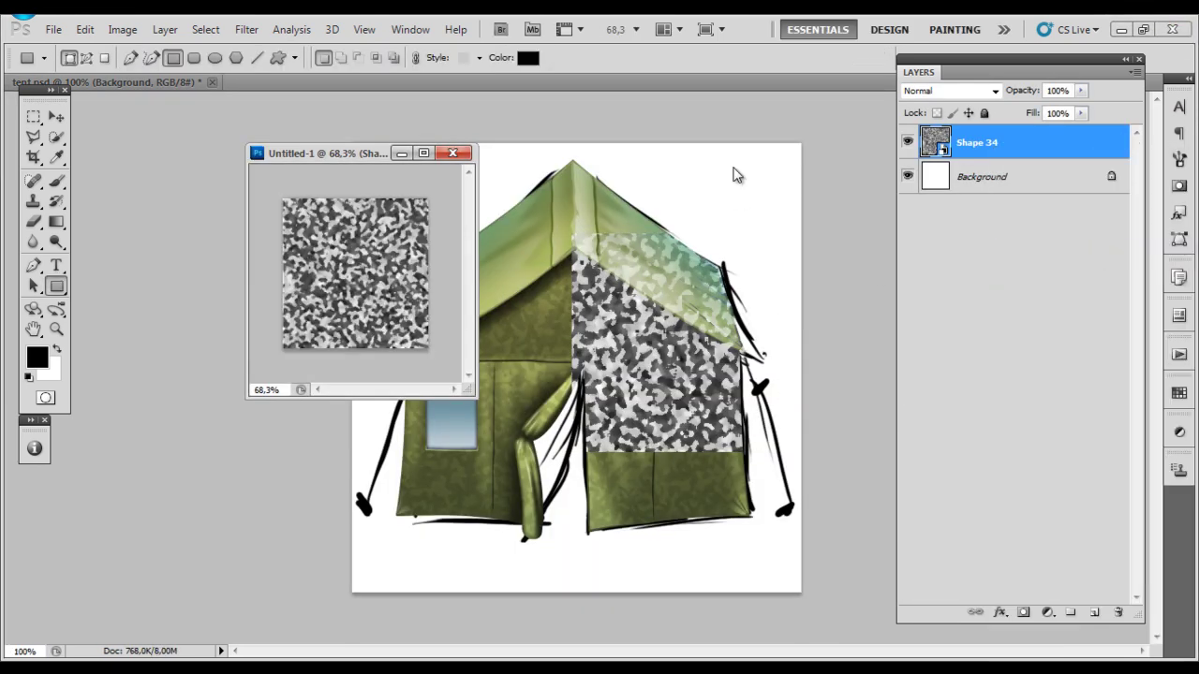
{"action": "left_click_drag", "start_coordinate": [1070, 151], "coordinate": [733, 174]}
{"action": "key", "text": "ctrl+t"}
{"action": "left_click_drag", "start_coordinate": [573, 337], "coordinate": [666, 318]}
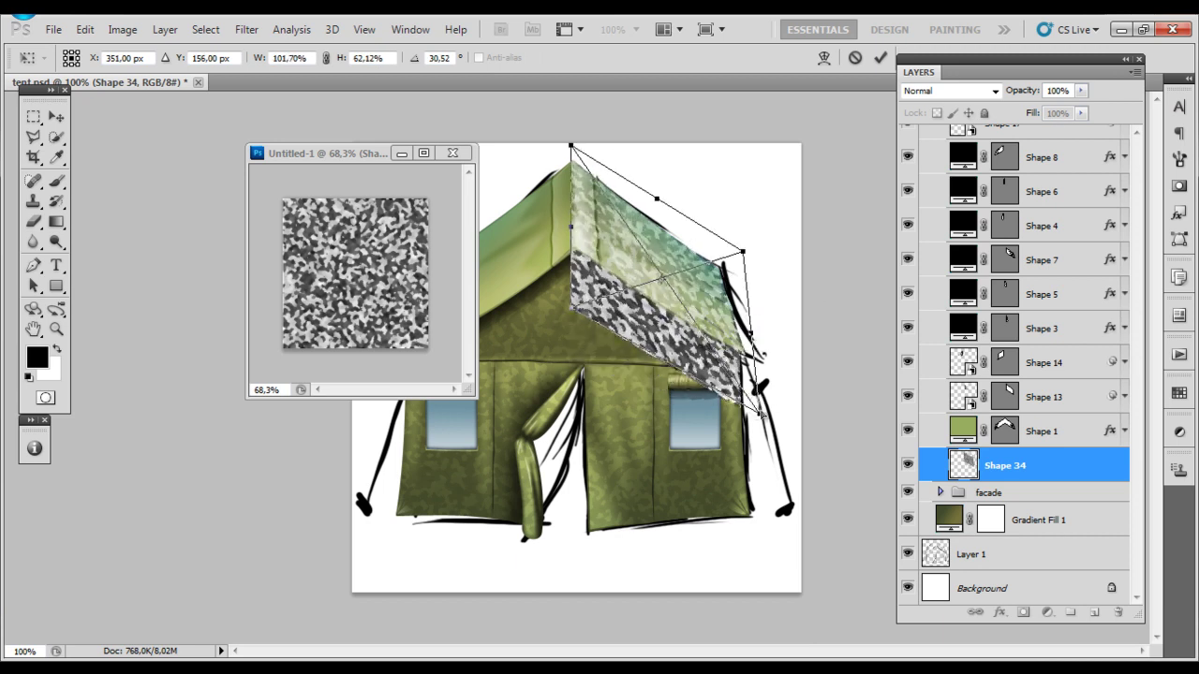
{"action": "key", "text": "Return"}
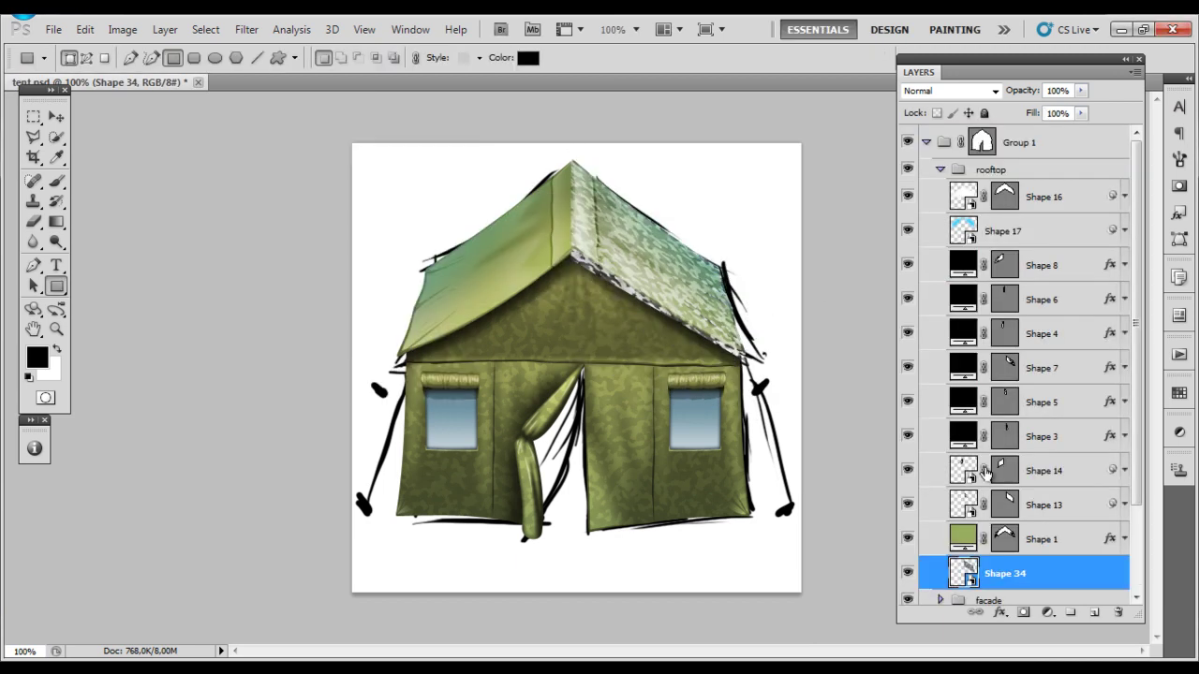
Step: Set the roof texture to Overlay, flip a copy onto the left slope, and mask with the roof outline
{"action": "left_click", "coordinate": [951, 90]}
{"action": "key", "text": "ctrl+j"}
{"action": "key", "text": "ctrl+t"}
{"action": "key", "text": "Return"}
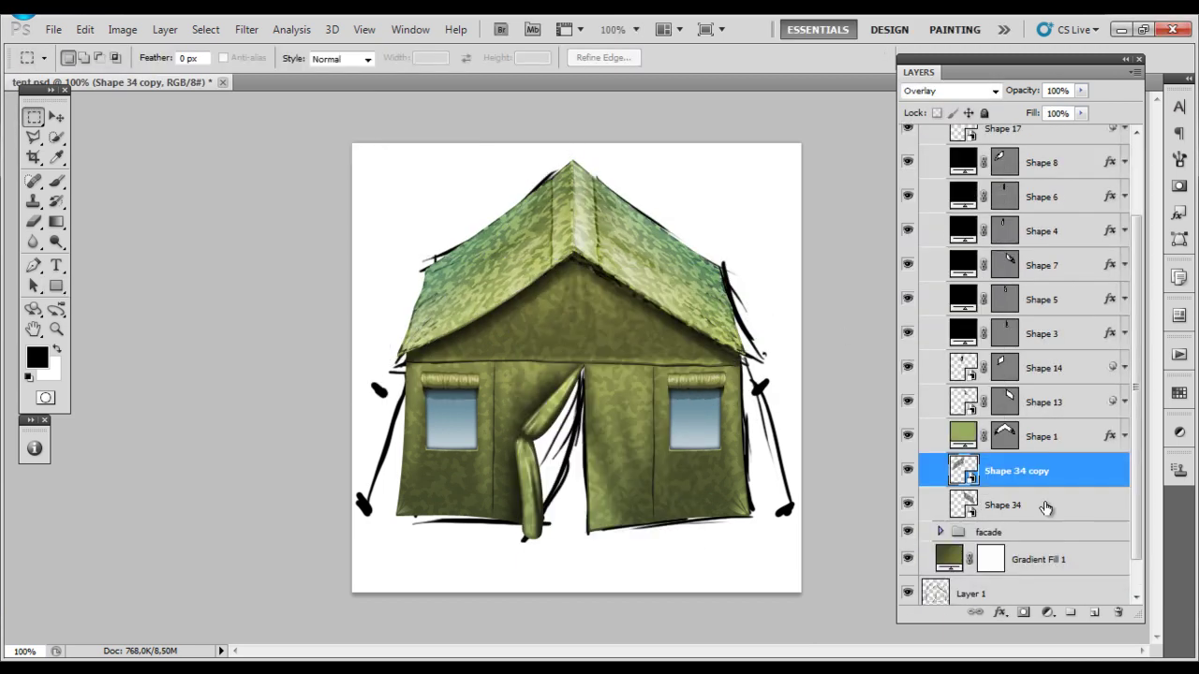
{"action": "left_click", "coordinate": [1048, 503], "text": "shift"}
{"action": "left_click_drag", "start_coordinate": [964, 503], "coordinate": [965, 422]}
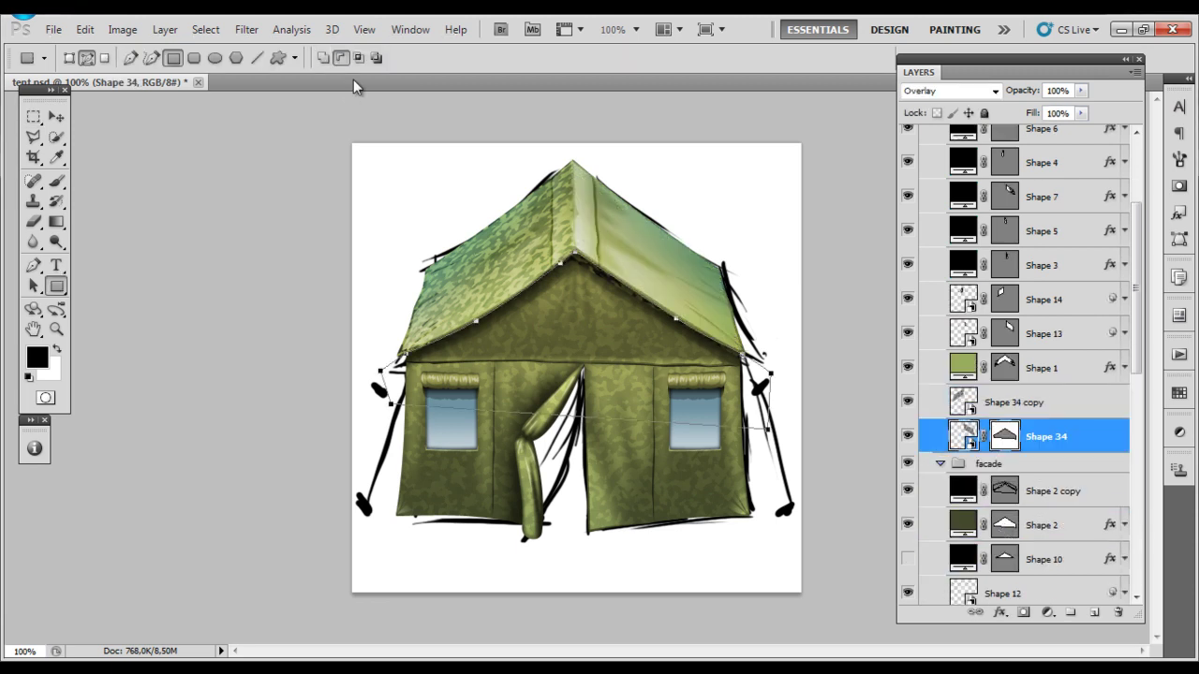
Step: Set the roof texture layers' fill to 40% and compare against the Shape 1 roof
{"action": "left_click", "coordinate": [1035, 456]}
{"action": "left_click", "coordinate": [940, 169]}
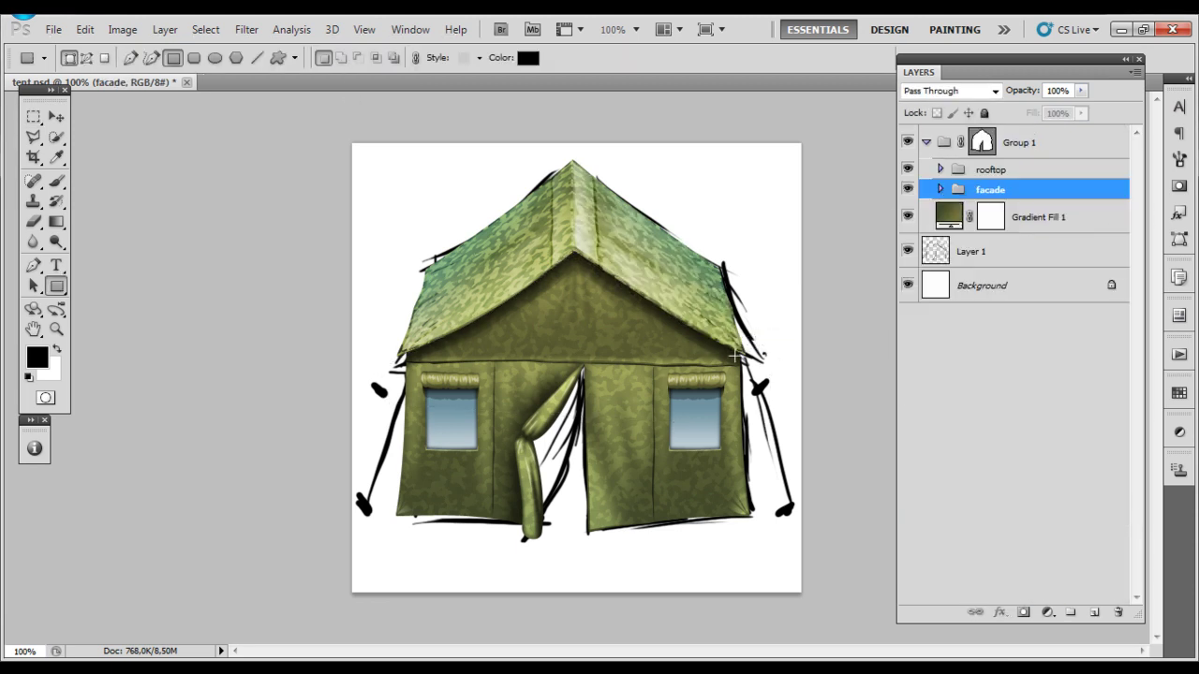
{"action": "double_click", "coordinate": [1056, 112]}
{"action": "type", "text": "40"}
{"action": "left_click", "coordinate": [1011, 439]}
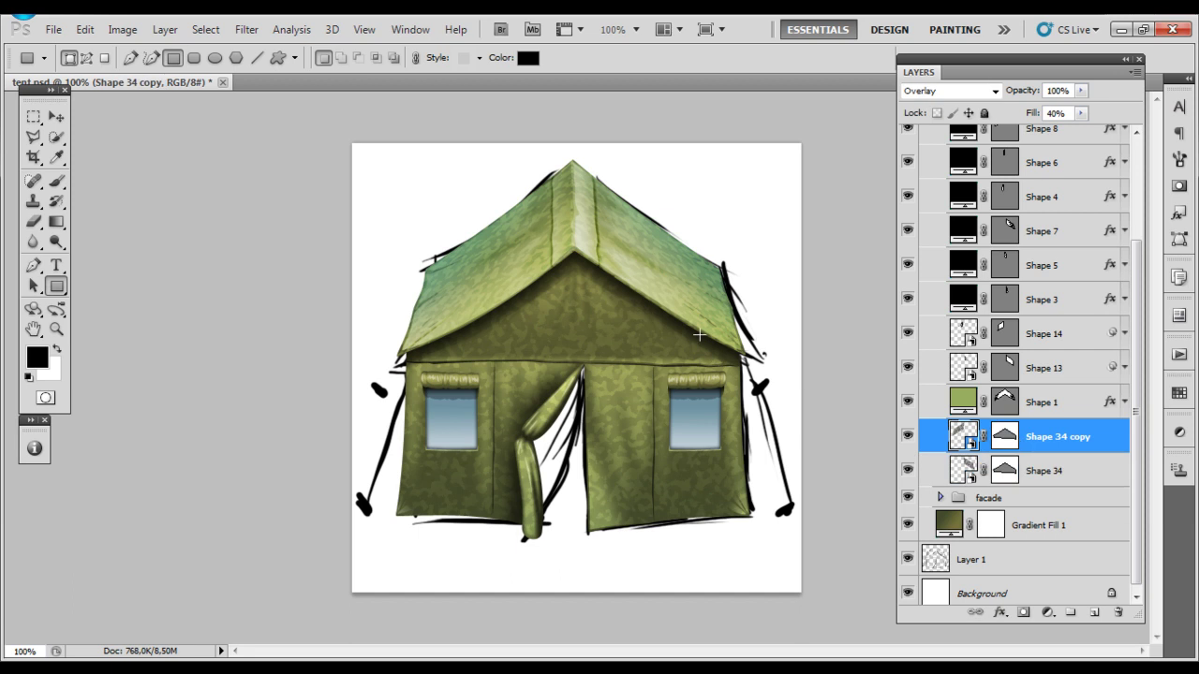
{"action": "scroll", "coordinate": [907, 335], "scroll_direction": "up", "scroll_amount": 3}
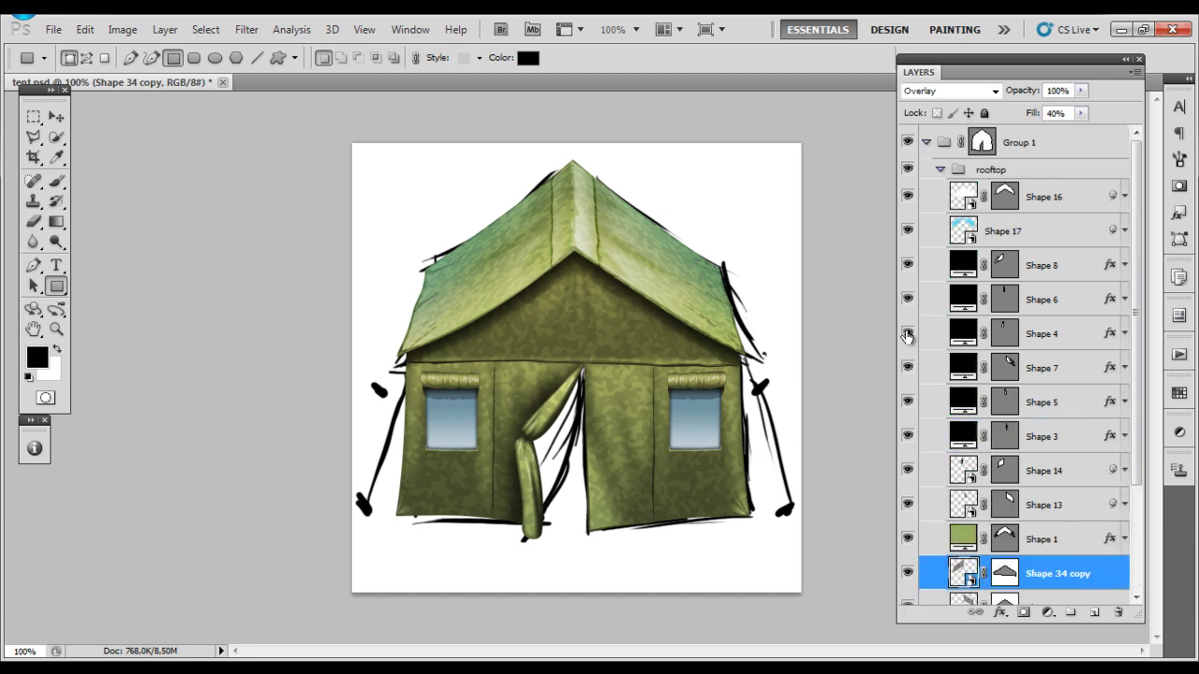
{"action": "left_click", "coordinate": [927, 539]}
{"action": "left_click_drag", "start_coordinate": [1030, 113], "coordinate": [1025, 126]}
{"action": "right_click", "coordinate": [761, 268]}
Step: Fill the new ground shape tan and convert it to a smart object
{"action": "left_click", "coordinate": [789, 274]}
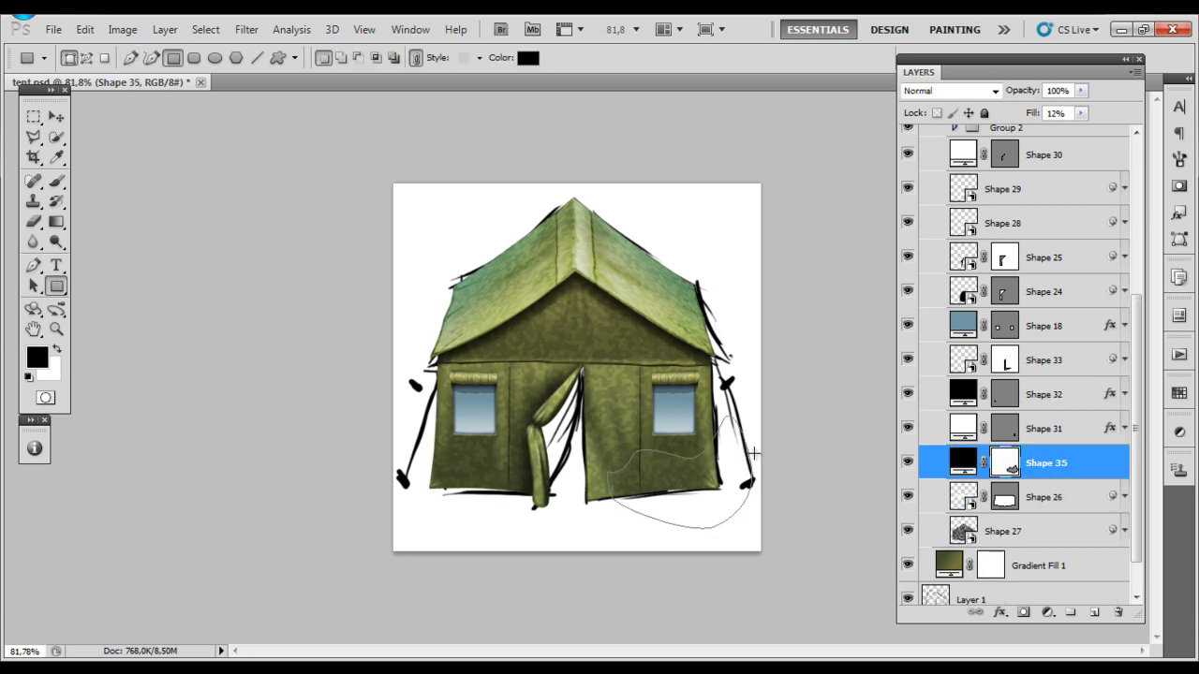
{"action": "left_click", "coordinate": [1046, 611]}
{"action": "left_click", "coordinate": [1007, 248]}
{"action": "key", "text": "Return"}
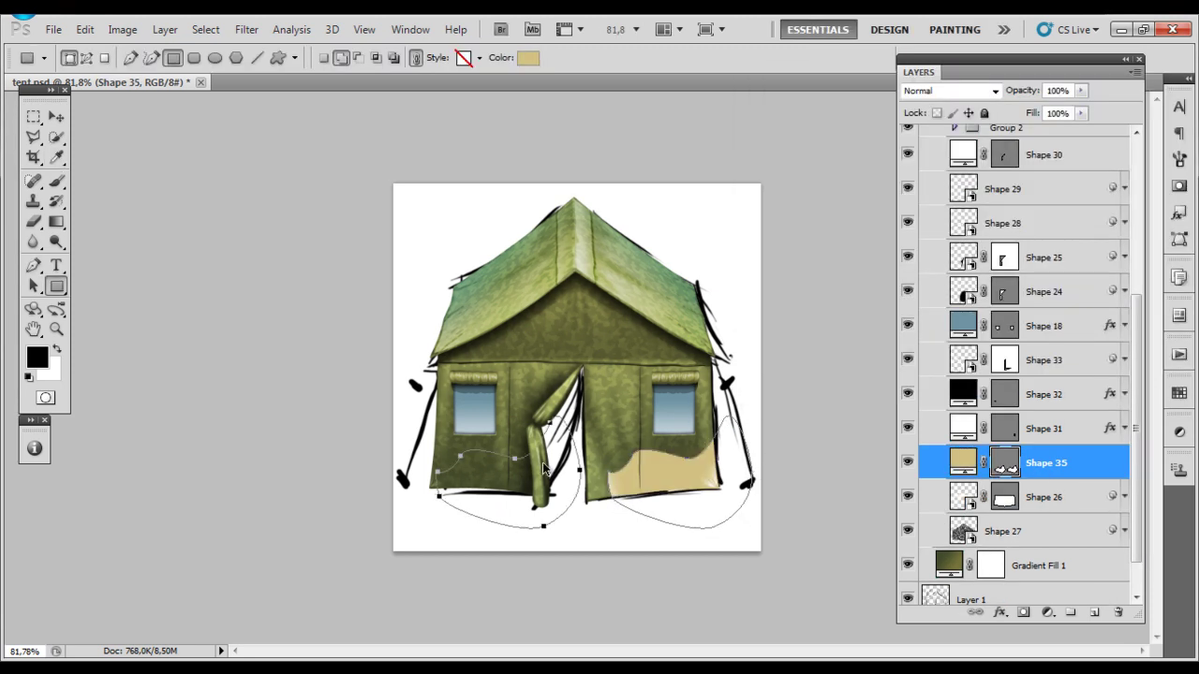
{"action": "right_click", "coordinate": [1010, 467]}
{"action": "left_click", "coordinate": [1068, 153]}
Step: Gaussian-blur the tan shape, set it to Lighten at 40% fill, and recolour its contents
{"action": "left_click", "coordinate": [246, 29]}
{"action": "left_click", "coordinate": [490, 259]}
{"action": "left_click", "coordinate": [951, 90]}
{"action": "left_click", "coordinate": [941, 187]}
{"action": "key", "text": "Up"}
{"action": "key", "text": "Up"}
{"action": "key", "text": "Up"}
{"action": "key", "text": "shift+4"}
{"action": "double_click", "coordinate": [957, 469]}
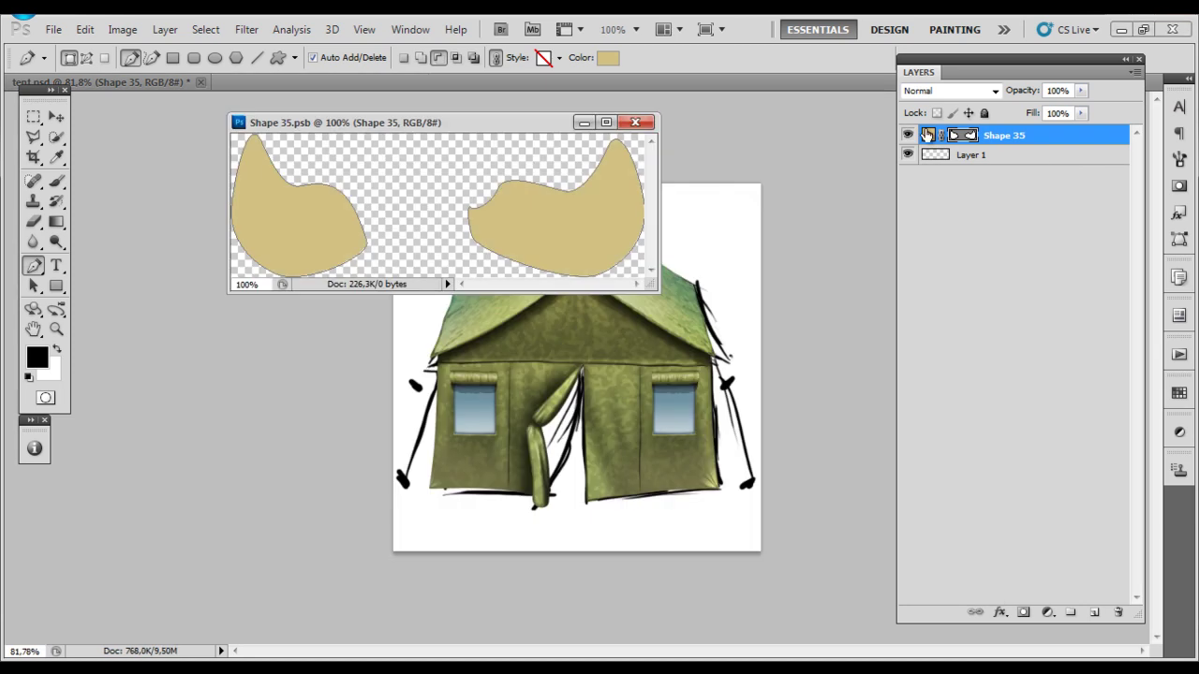
{"action": "double_click", "coordinate": [927, 135]}
{"action": "left_click", "coordinate": [1164, 112]}
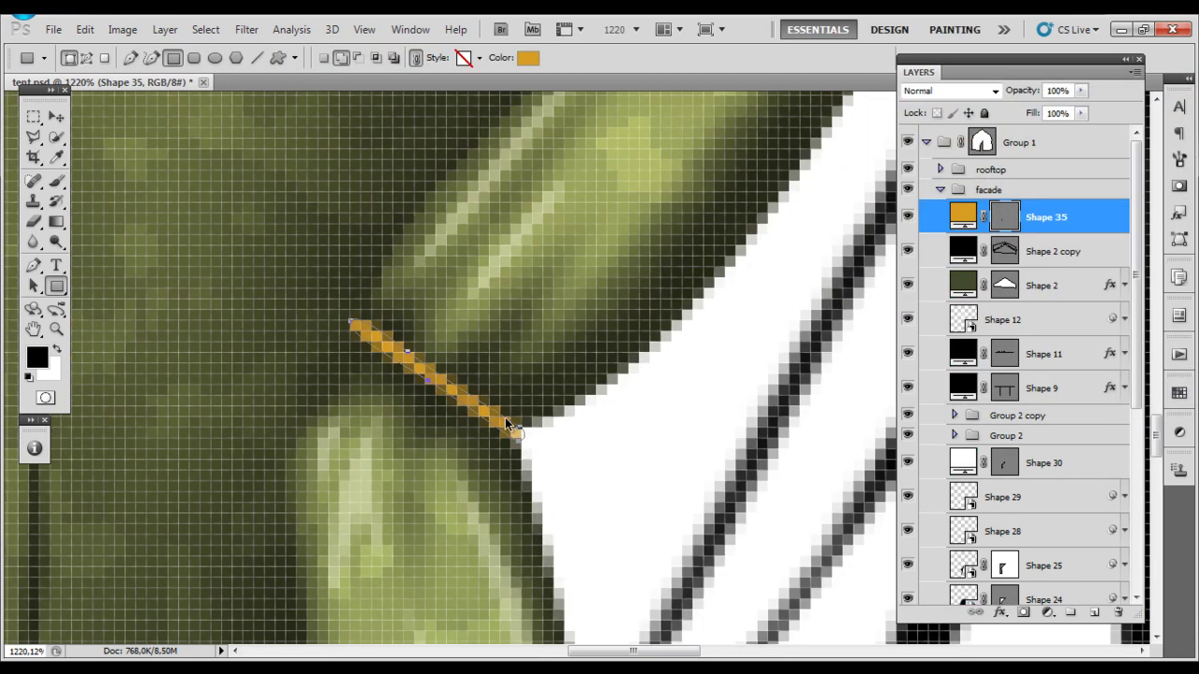
Step: Tighten the orange tie's drop shadow to distance and size 1 with lower opacity
{"action": "double_click", "coordinate": [1156, 217]}
{"action": "type", "text": "1"}
{"action": "key", "text": "Tab"}
{"action": "key", "text": "Tab"}
{"action": "type", "text": "1"}
{"action": "left_click_drag", "start_coordinate": [878, 172], "coordinate": [862, 176]}
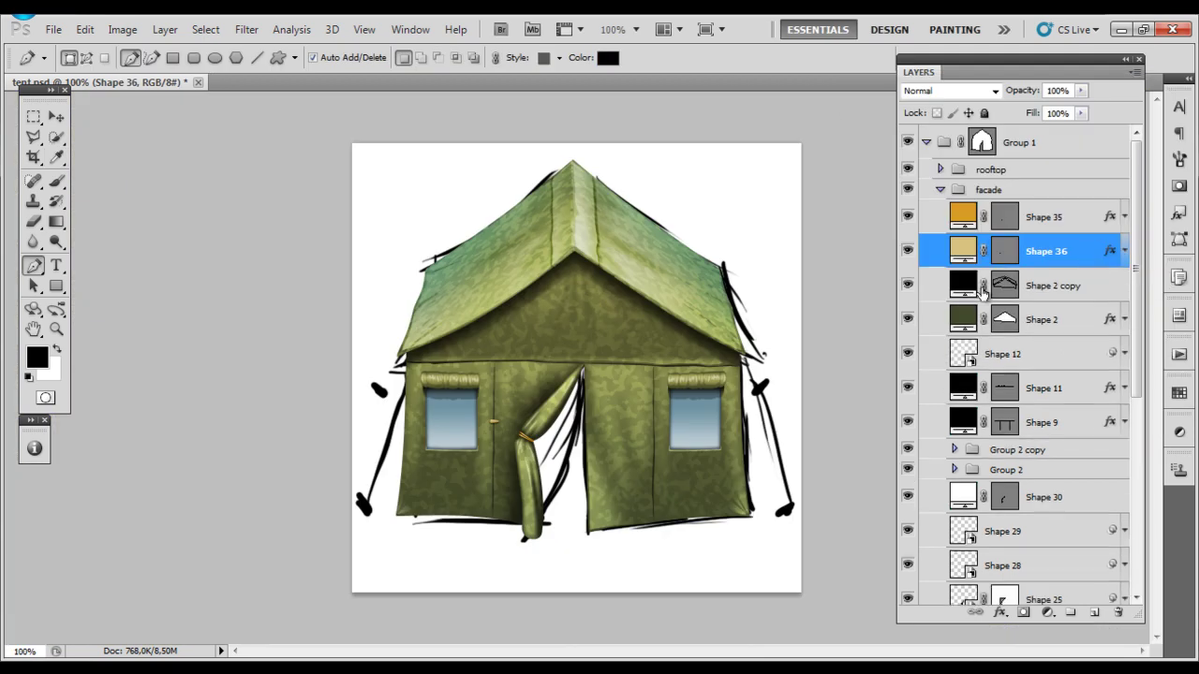
Step: Duplicate the tan toggle with Ctrl+J and place the copies on the wall seams
{"action": "key", "text": "ctrl+j"}
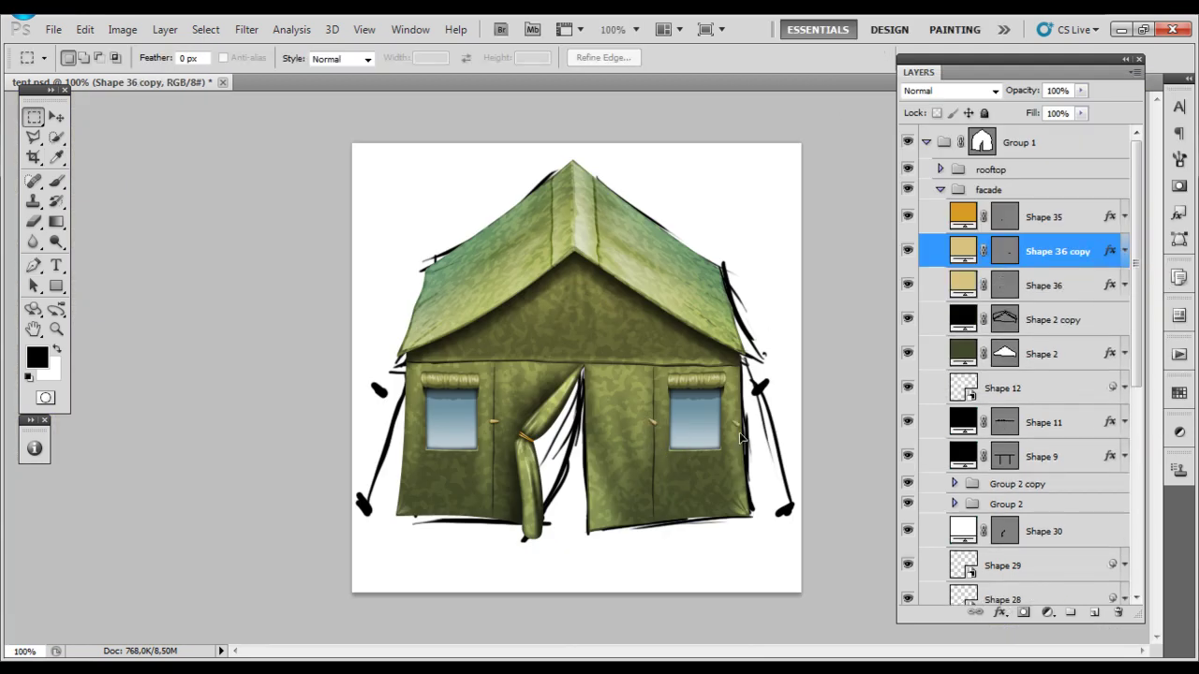
{"action": "key", "text": "ctrl+j"}
{"action": "scroll", "coordinate": [740, 412], "scroll_direction": "up", "scroll_amount": 3}
{"action": "left_click_drag", "start_coordinate": [1058, 251], "coordinate": [1030, 140]}
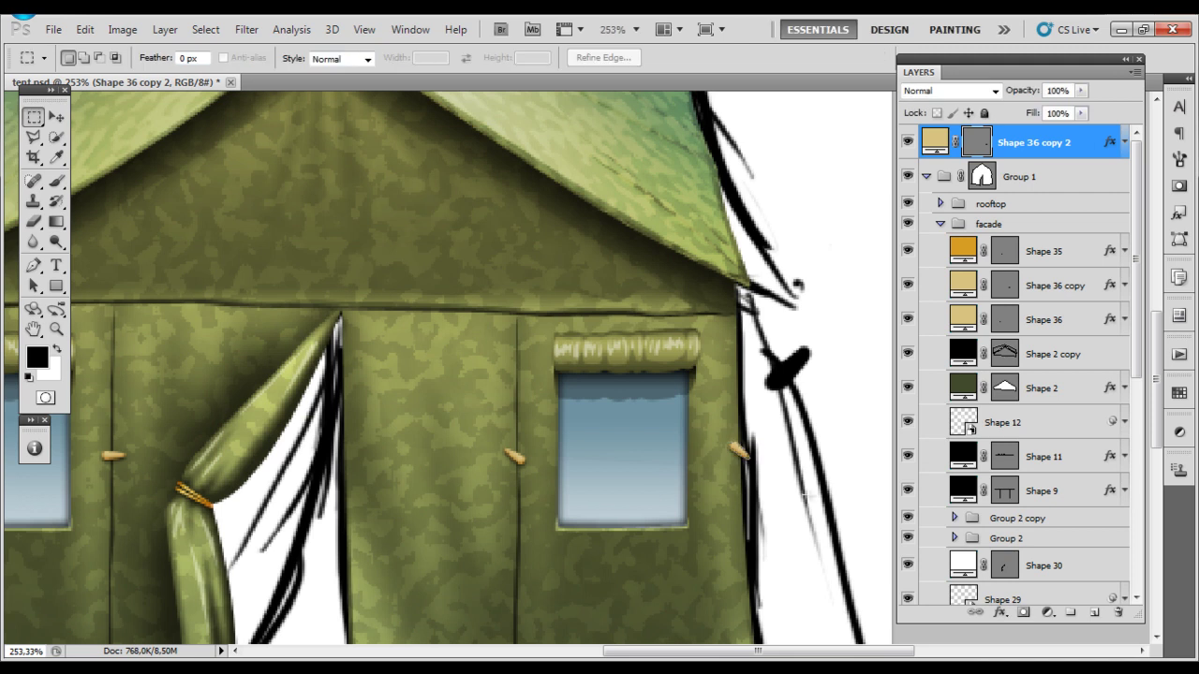
{"action": "scroll", "coordinate": [784, 527], "scroll_direction": "down", "scroll_amount": 1}
{"action": "scroll", "coordinate": [762, 460], "scroll_direction": "down", "scroll_amount": 2}
{"action": "key", "text": "ctrl+j"}
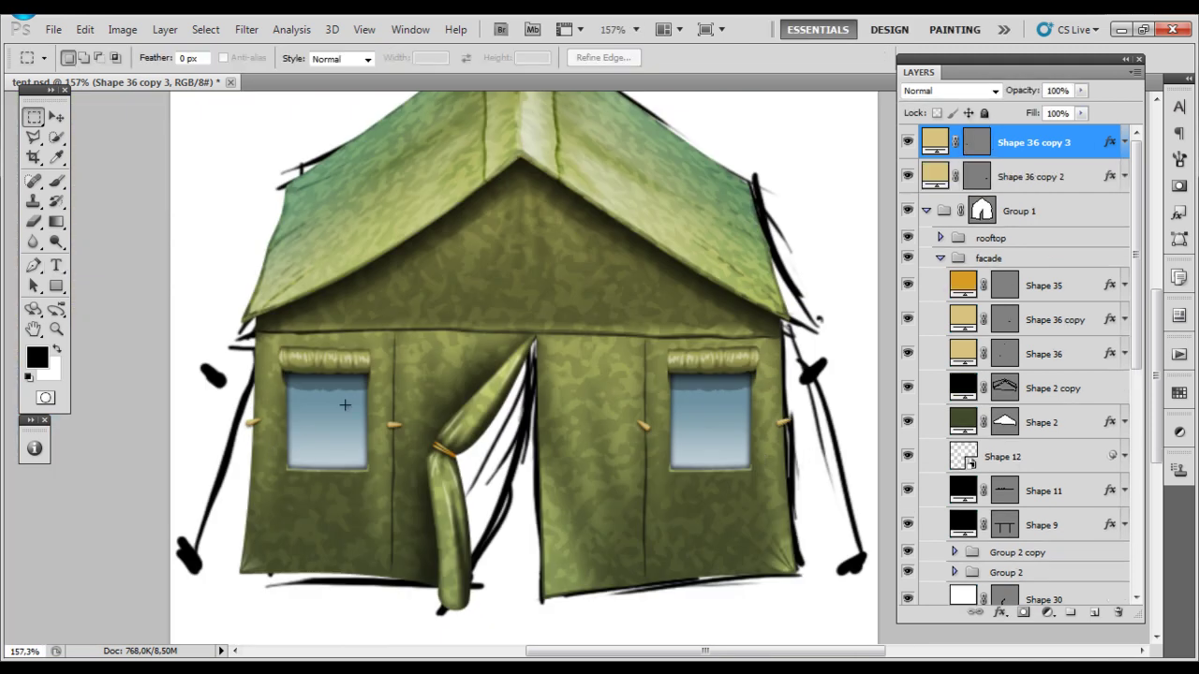
{"action": "scroll", "coordinate": [946, 274], "scroll_direction": "down", "scroll_amount": 3}
Step: Outline a strip along the left tent wall's base with the Pen tool
{"action": "key", "text": "p"}
{"action": "left_click", "coordinate": [246, 533]}
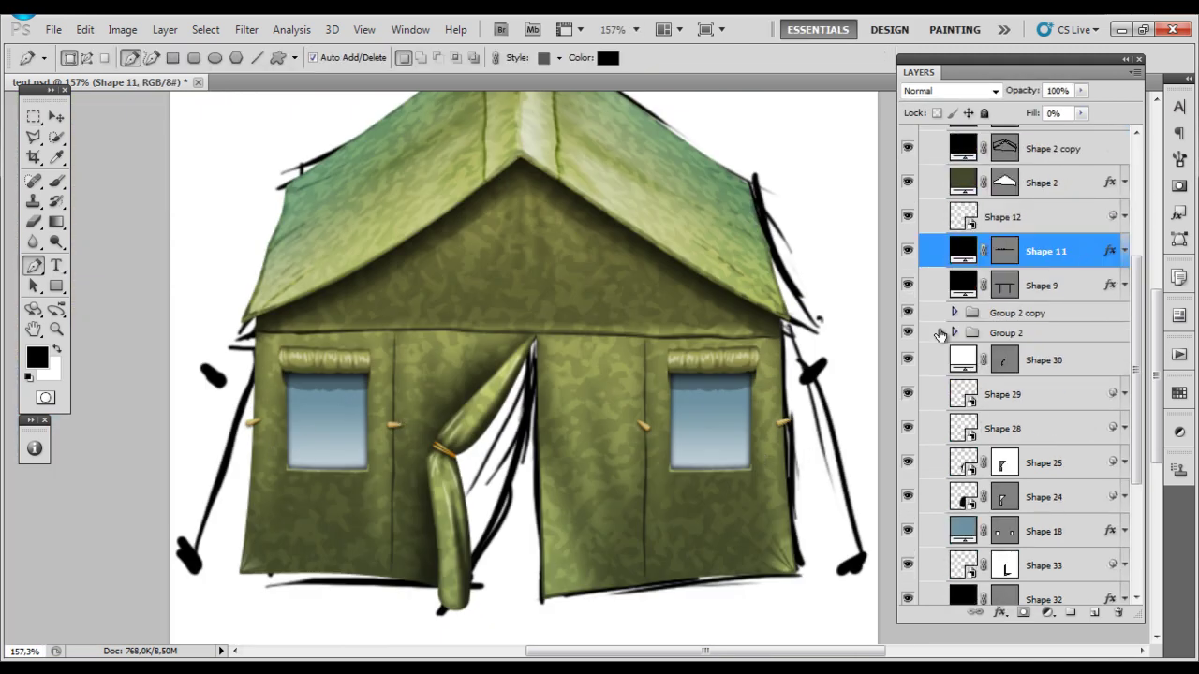
{"action": "scroll", "coordinate": [245, 533], "scroll_direction": "up", "scroll_amount": 4}
{"action": "scroll", "coordinate": [792, 391], "scroll_direction": "up", "scroll_amount": 2}
{"action": "scroll", "coordinate": [599, 374], "scroll_direction": "right", "scroll_amount": 3}
{"action": "scroll", "coordinate": [599, 375], "scroll_direction": "down", "scroll_amount": 3}
{"action": "left_click", "coordinate": [568, 539]}
{"action": "left_click", "coordinate": [569, 313]}
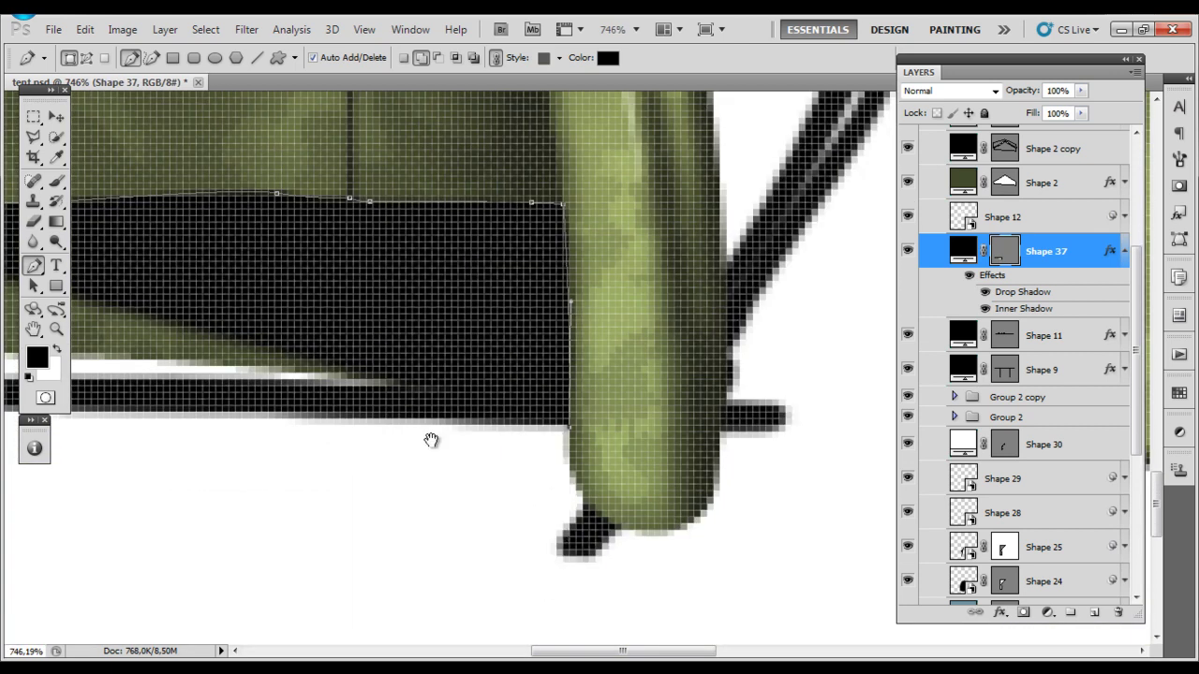
Step: Move Shape 37 just above Shape 27 and fill it grey
{"action": "left_click_drag", "start_coordinate": [431, 440], "coordinate": [852, 450]}
{"action": "left_click_drag", "start_coordinate": [1016, 258], "coordinate": [982, 379]}
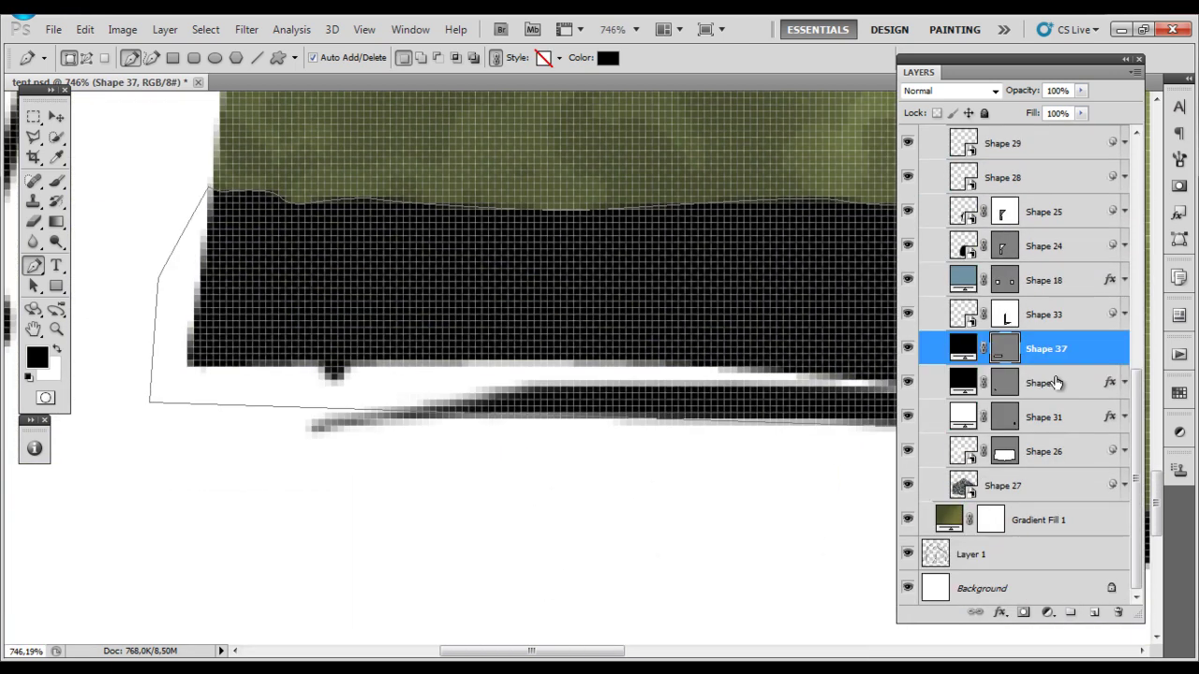
{"action": "double_click", "coordinate": [962, 373]}
{"action": "left_click", "coordinate": [766, 221]}
{"action": "key", "text": "Return"}
Step: Give the grey strip an Overlay-blended Gradient Overlay at about 40% opacity
{"action": "key", "text": "ctrl+1"}
{"action": "scroll", "coordinate": [524, 431], "scroll_direction": "up", "scroll_amount": 3}
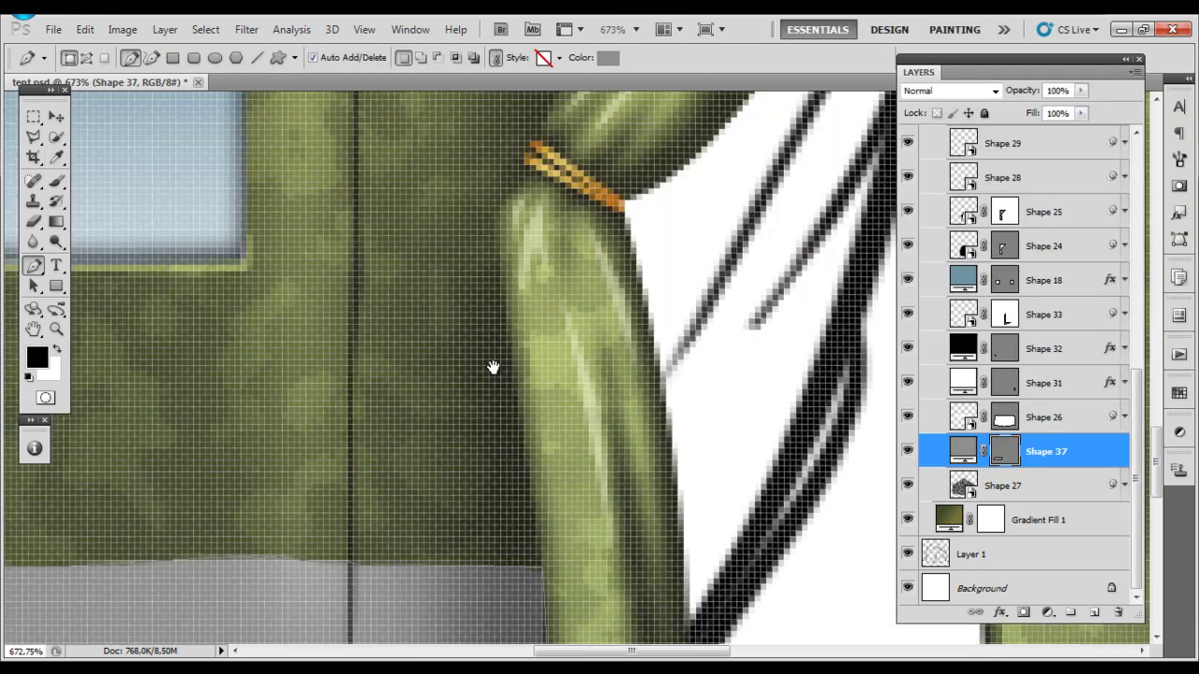
{"action": "scroll", "coordinate": [535, 388], "scroll_direction": "up", "scroll_amount": 2}
{"action": "scroll", "coordinate": [420, 254], "scroll_direction": "down", "scroll_amount": 2}
{"action": "key", "text": "ctrl+1"}
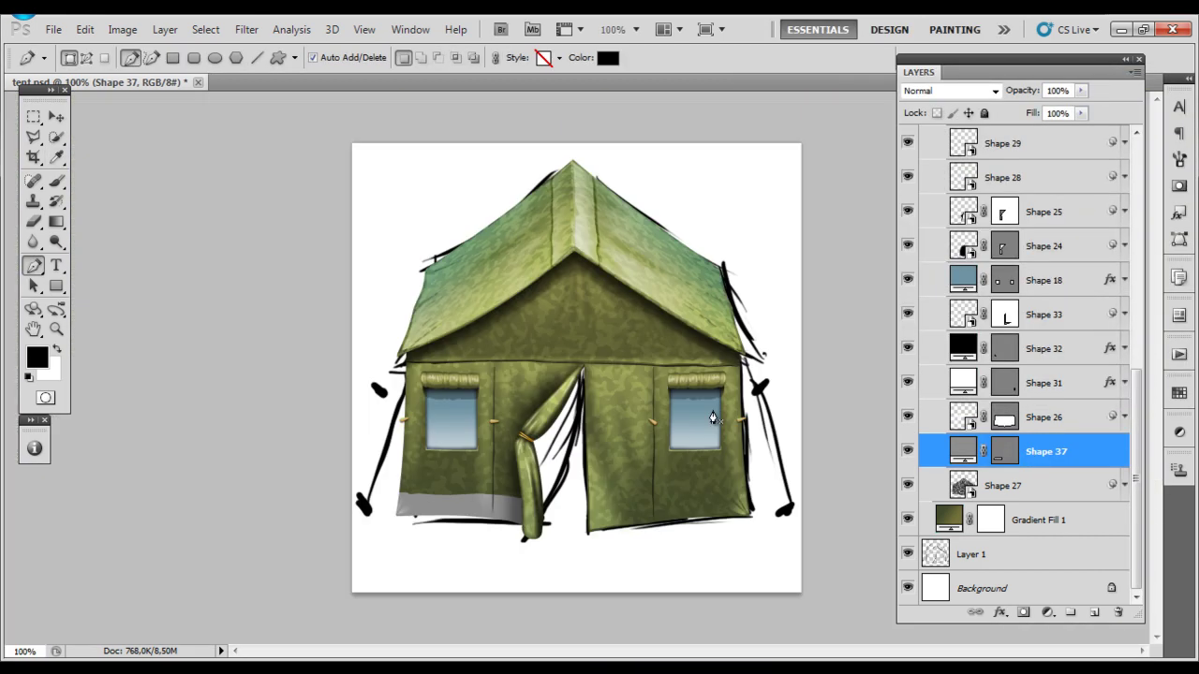
{"action": "double_click", "coordinate": [1077, 450]}
{"action": "left_click", "coordinate": [653, 340]}
{"action": "left_click", "coordinate": [860, 153]}
{"action": "left_click", "coordinate": [824, 434]}
{"action": "left_click_drag", "start_coordinate": [897, 172], "coordinate": [851, 176]}
{"action": "key", "text": "Return"}
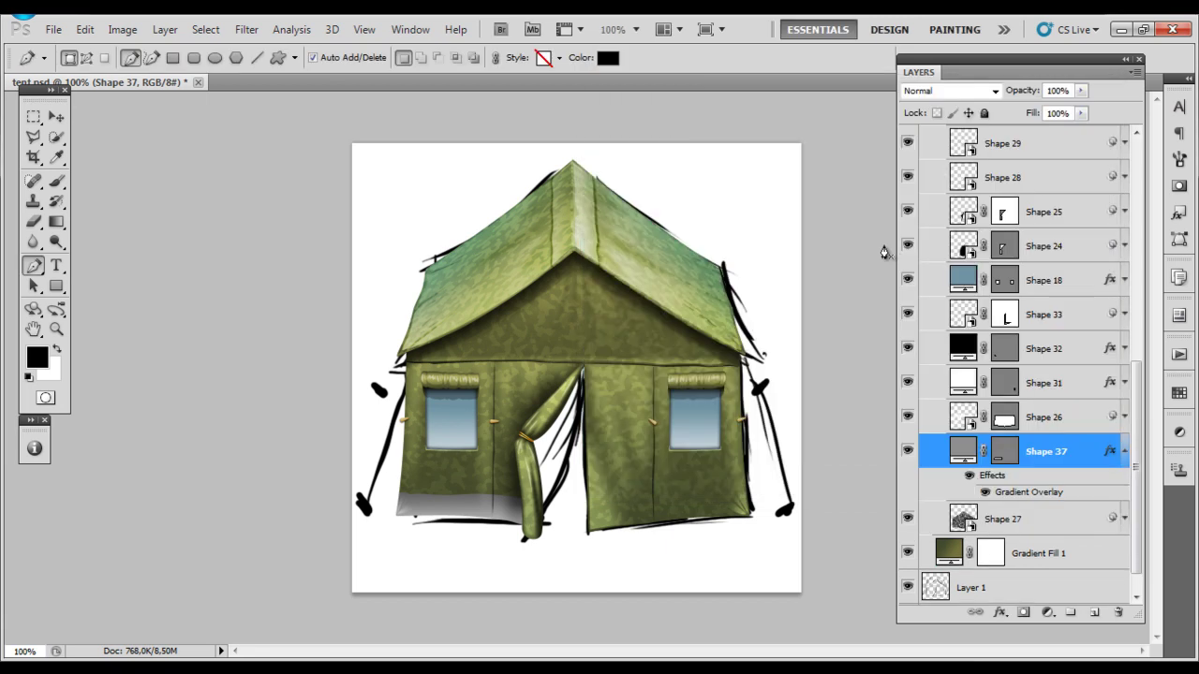
{"action": "left_click", "coordinate": [1121, 450]}
Step: Outline Shape 38 along the right wall base and copy Shape 37's Gradient Overlay onto it
{"action": "scroll", "coordinate": [661, 380], "scroll_direction": "up", "scroll_amount": 3}
{"action": "left_click", "coordinate": [387, 357]}
{"action": "left_click", "coordinate": [514, 351]}
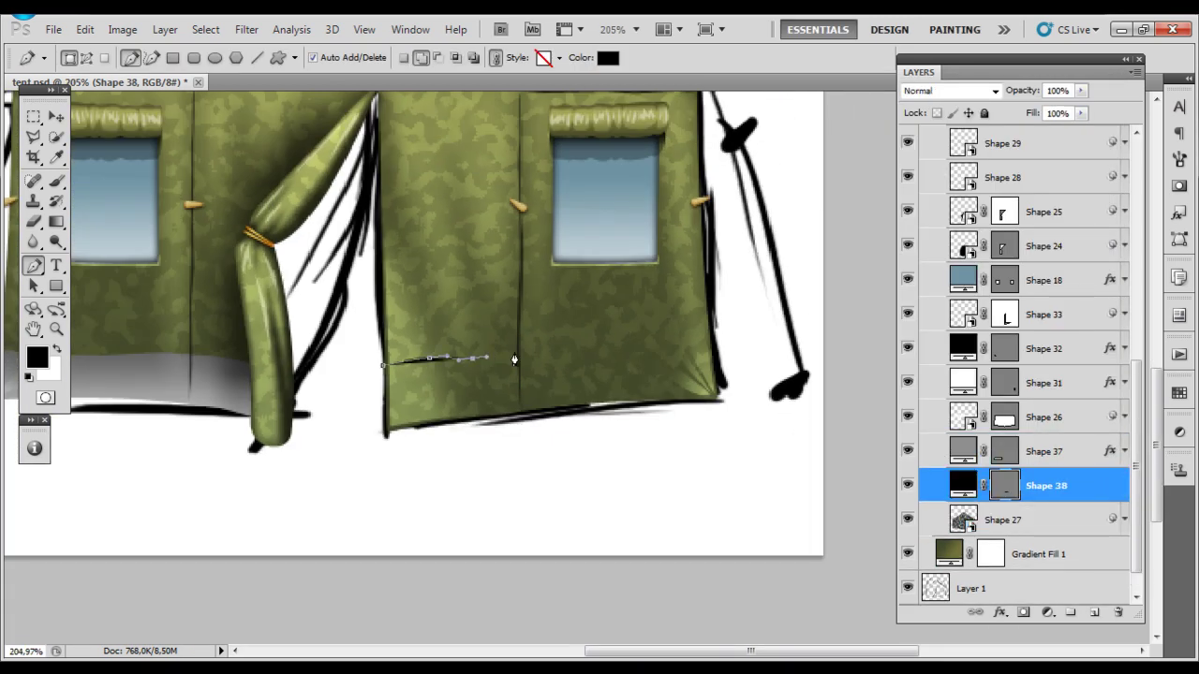
{"action": "scroll", "coordinate": [510, 365], "scroll_direction": "up", "scroll_amount": 2}
{"action": "scroll", "coordinate": [509, 368], "scroll_direction": "down", "scroll_amount": 2}
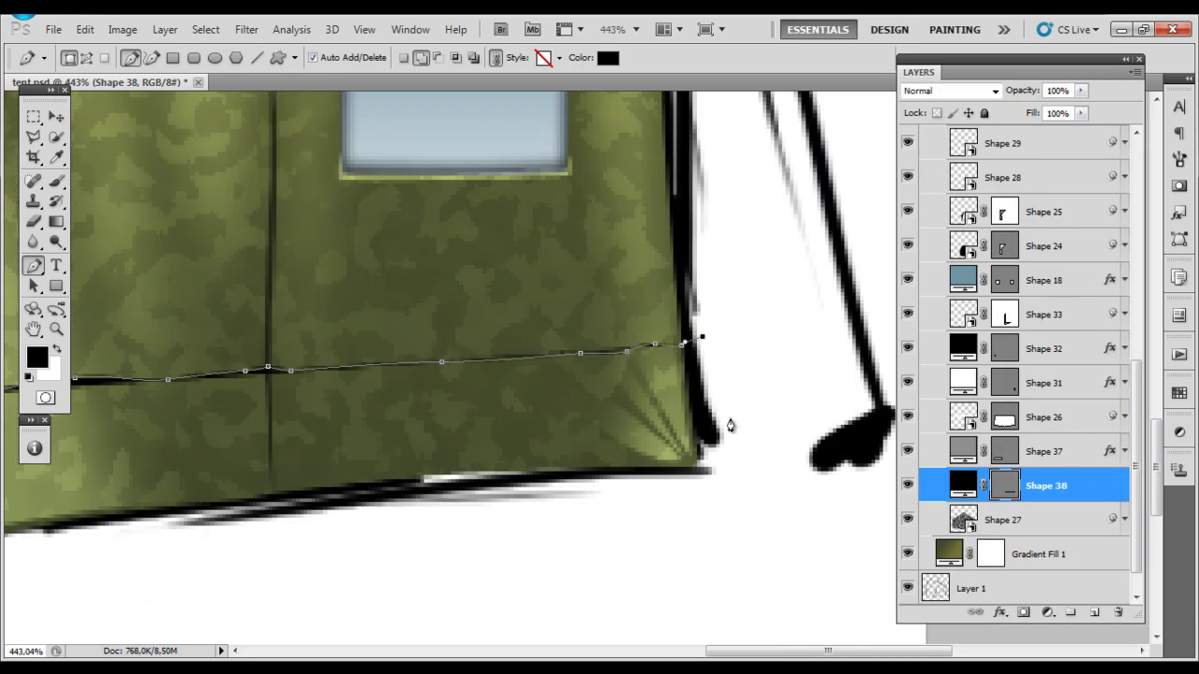
{"action": "scroll", "coordinate": [730, 426], "scroll_direction": "down", "scroll_amount": 5}
{"action": "left_click_drag", "start_coordinate": [1109, 450], "coordinate": [1109, 485]}
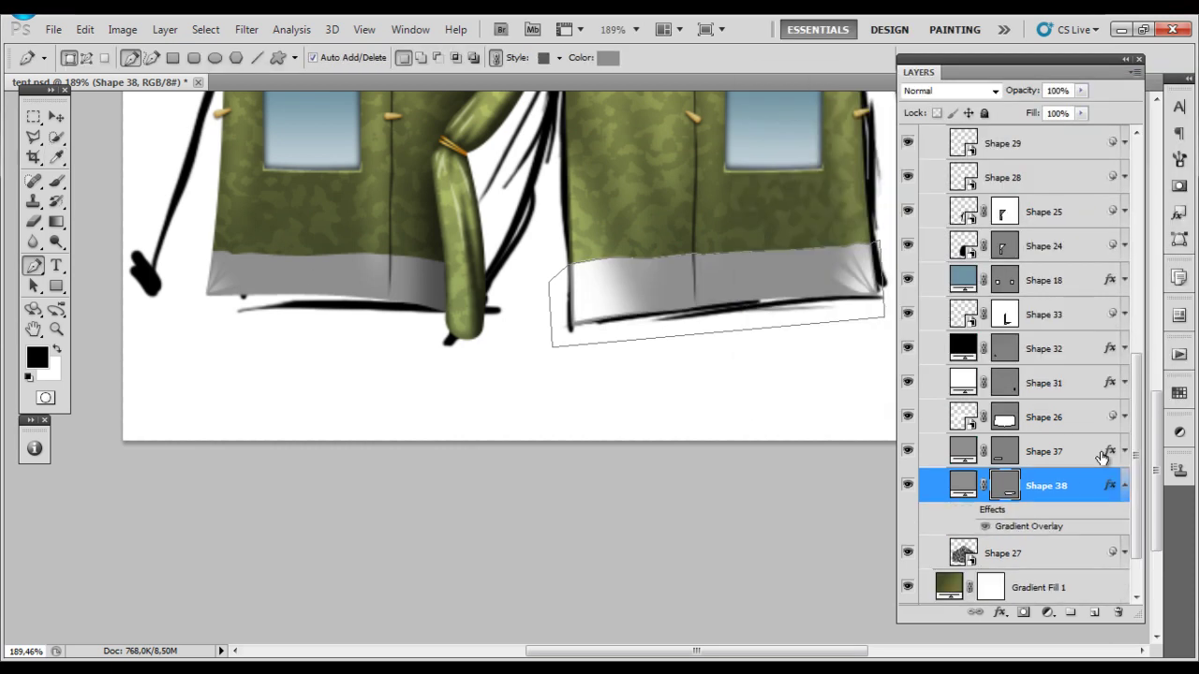
{"action": "key", "text": "ctrl+alt+0"}
Step: Add a light Inner Shadow to Shape 38's layer style
{"action": "left_click", "coordinate": [1039, 384]}
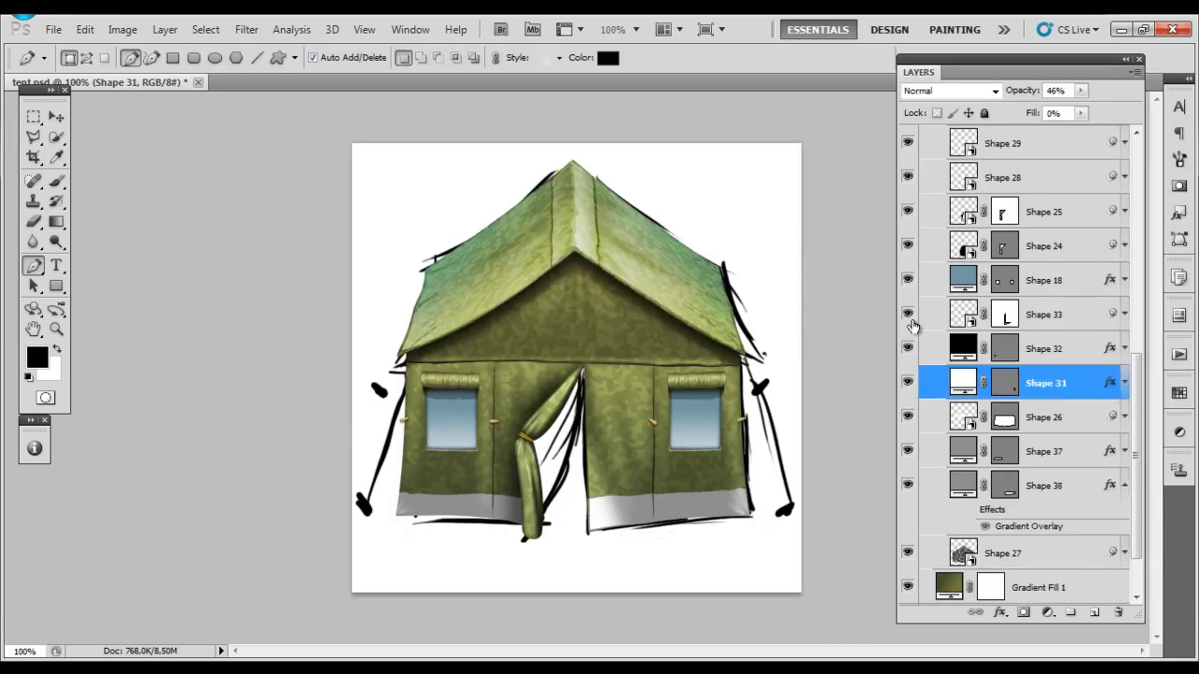
{"action": "left_click", "coordinate": [922, 318]}
{"action": "left_click", "coordinate": [1044, 485]}
{"action": "scroll", "coordinate": [1076, 487], "scroll_direction": "down", "scroll_amount": 1}
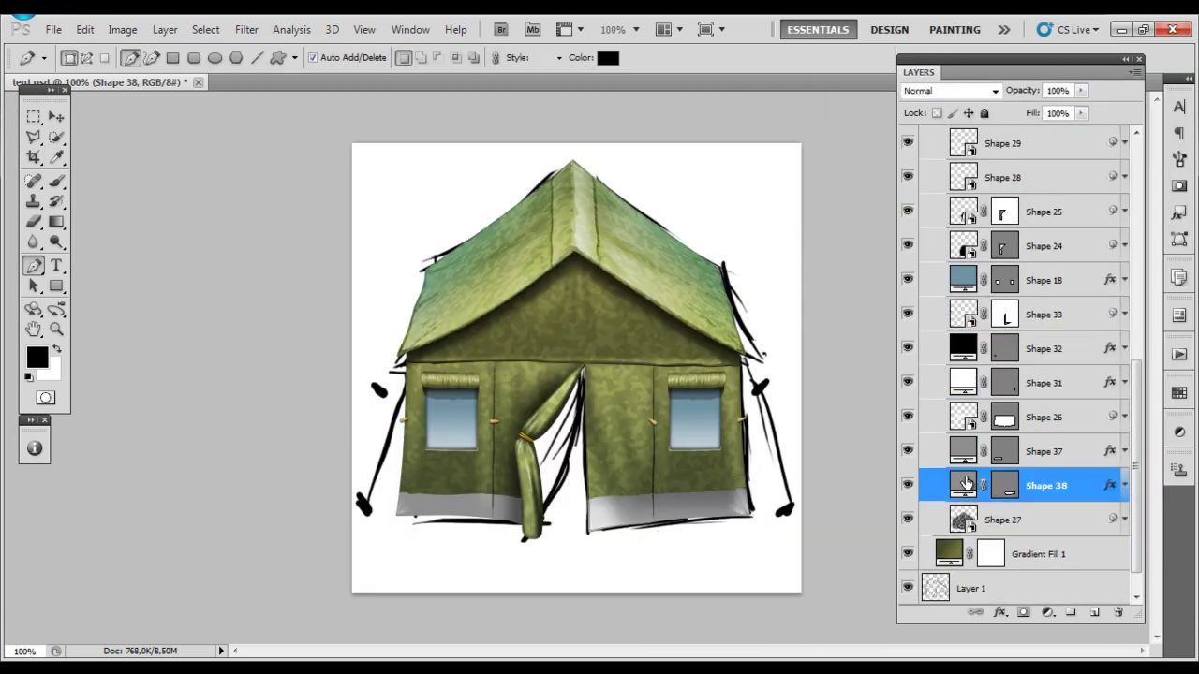
{"action": "left_click", "coordinate": [1124, 452]}
{"action": "double_click", "coordinate": [1110, 485]}
{"action": "left_click", "coordinate": [702, 172]}
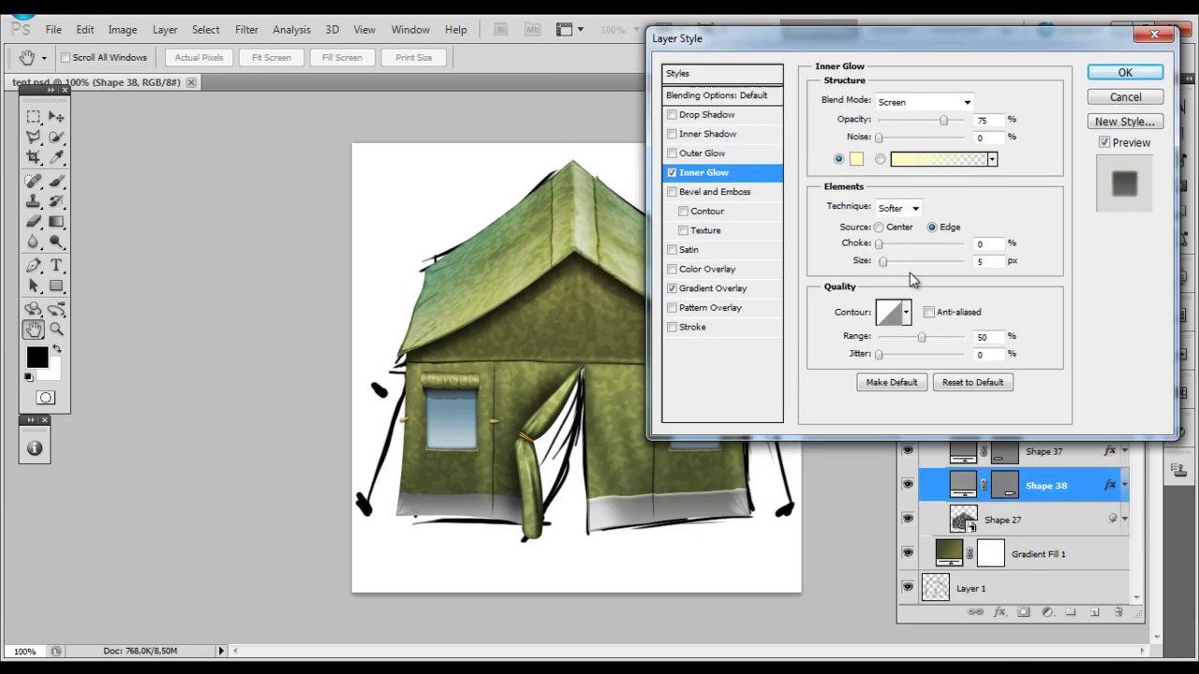
{"action": "left_click", "coordinate": [710, 134]}
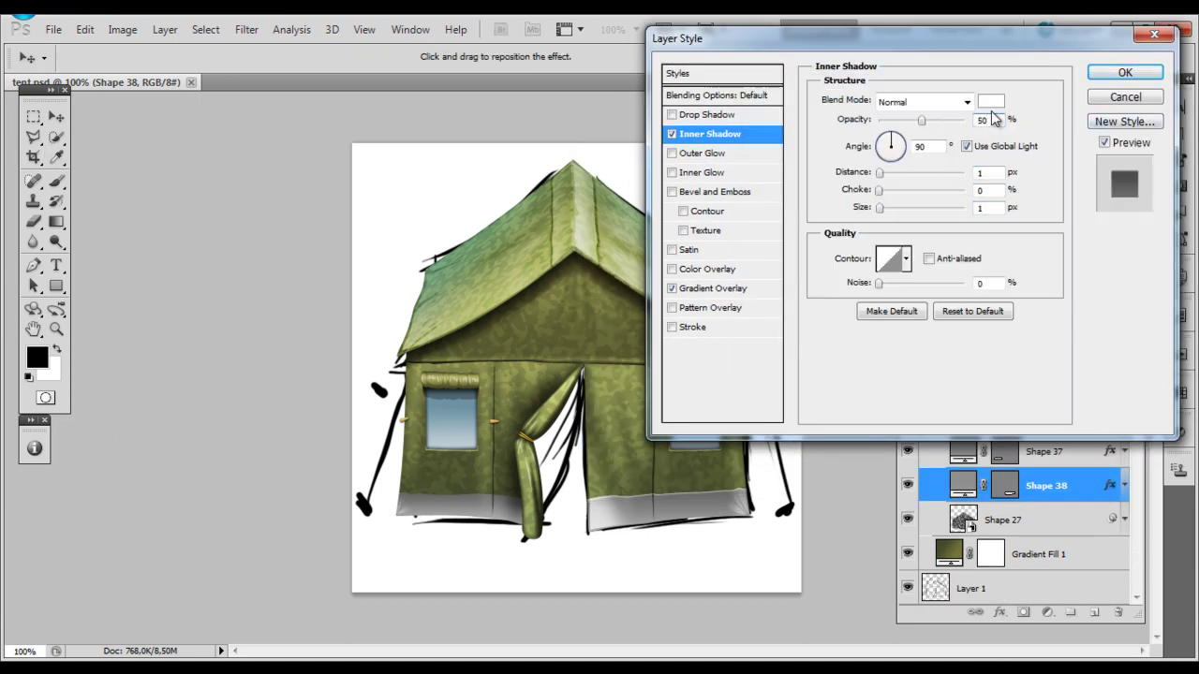
{"action": "key", "text": "Return"}
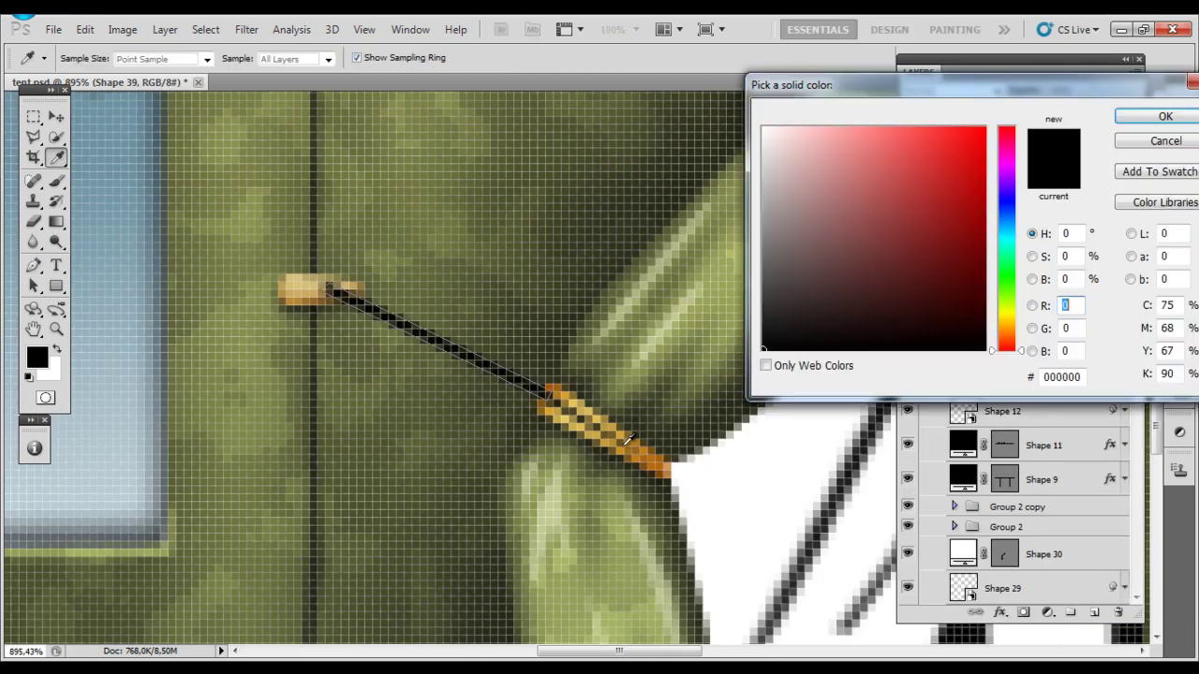
Step: Colour the rope shape orange with a Multiply-blended Gradient Overlay
{"action": "left_click", "coordinate": [912, 160]}
{"action": "left_click", "coordinate": [716, 288]}
{"action": "left_click", "coordinate": [964, 101]}
{"action": "left_click", "coordinate": [937, 169]}
{"action": "key", "text": "Return"}
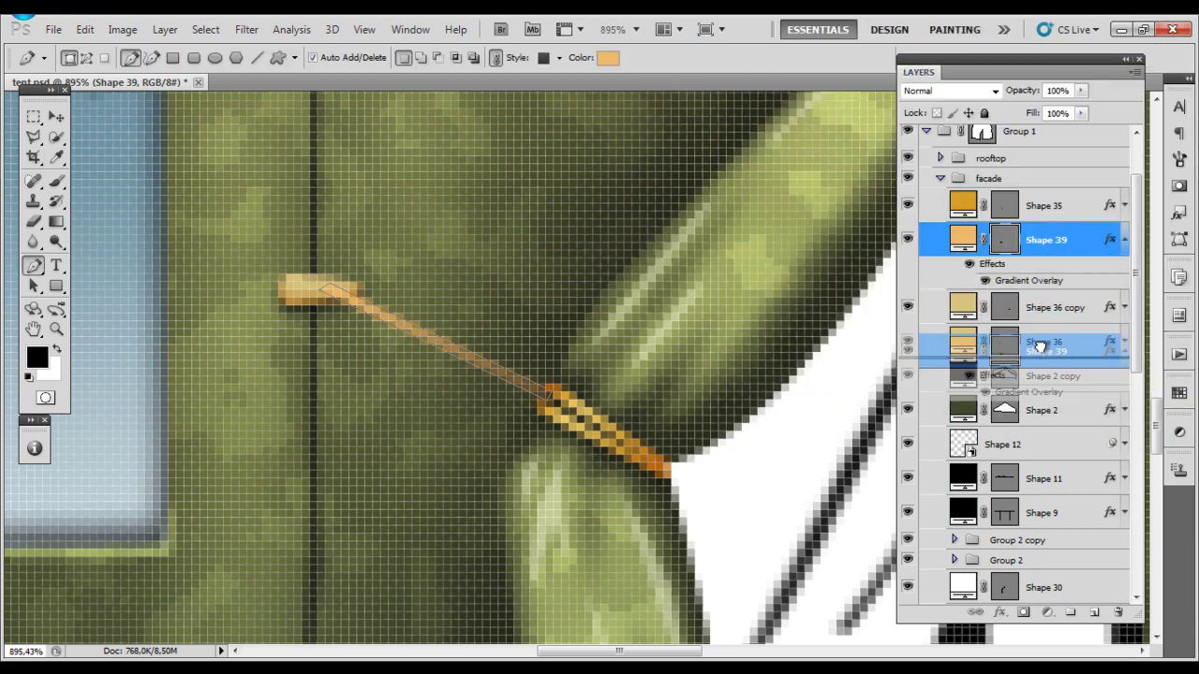
Step: Duplicate the rope below Shape 36, clear its style and reshape it with Free Transform
{"action": "left_click_drag", "start_coordinate": [1055, 225], "coordinate": [1030, 342]}
{"action": "key", "text": "ctrl+0"}
{"action": "scroll", "coordinate": [505, 468], "scroll_direction": "up", "scroll_amount": 2}
{"action": "right_click", "coordinate": [1077, 341]}
{"action": "left_click", "coordinate": [978, 582]}
{"action": "key", "text": "ctrl+t"}
{"action": "scroll", "coordinate": [494, 459], "scroll_direction": "up", "scroll_amount": 3}
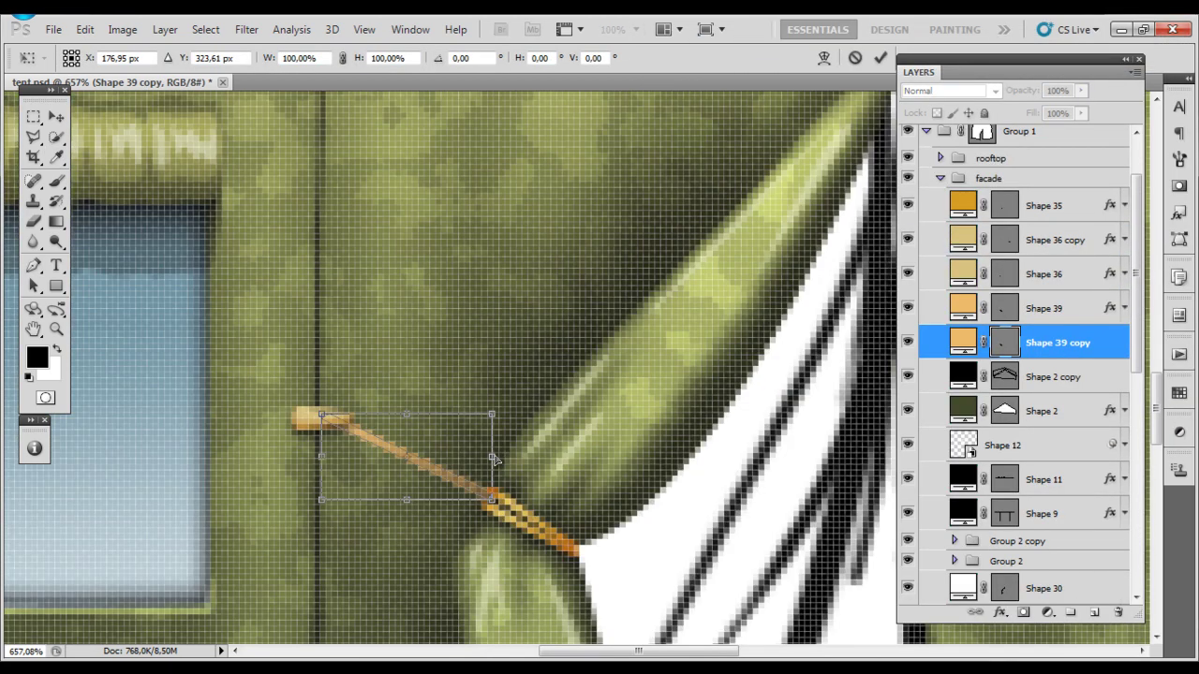
{"action": "key", "text": "Return"}
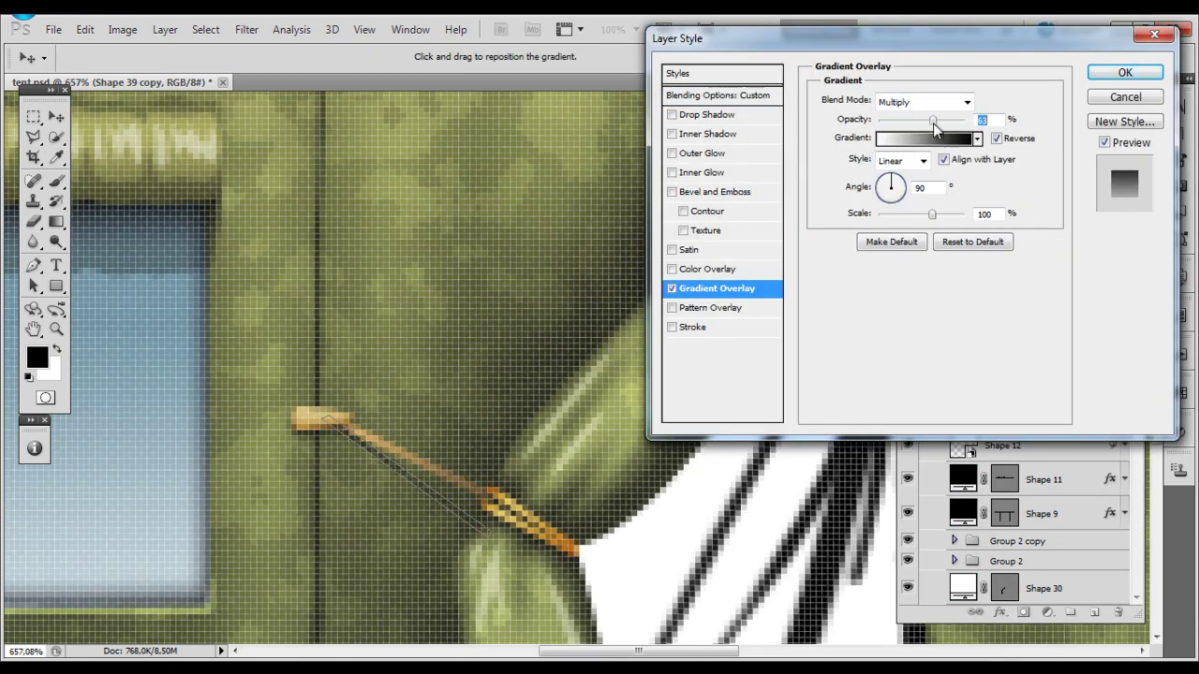
{"action": "key", "text": "Return"}
{"action": "scroll", "coordinate": [494, 475], "scroll_direction": "up", "scroll_amount": 3}
{"action": "key", "text": "ctrl+0"}
{"action": "scroll", "coordinate": [1014, 545], "scroll_direction": "up", "scroll_amount": 2}
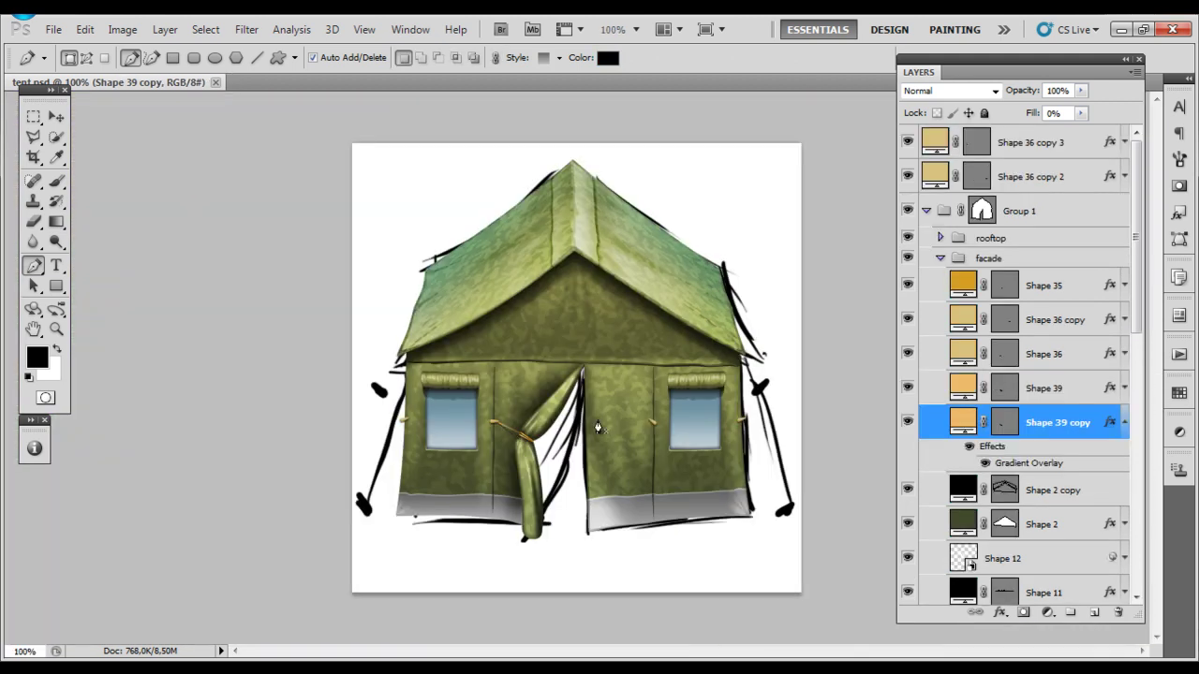
{"action": "scroll", "coordinate": [602, 428], "scroll_direction": "up", "scroll_amount": 4}
Step: Draw a small grey ellipse eyelet around the white dot on the door
{"action": "left_click", "coordinate": [1019, 211]}
{"action": "key", "text": "u"}
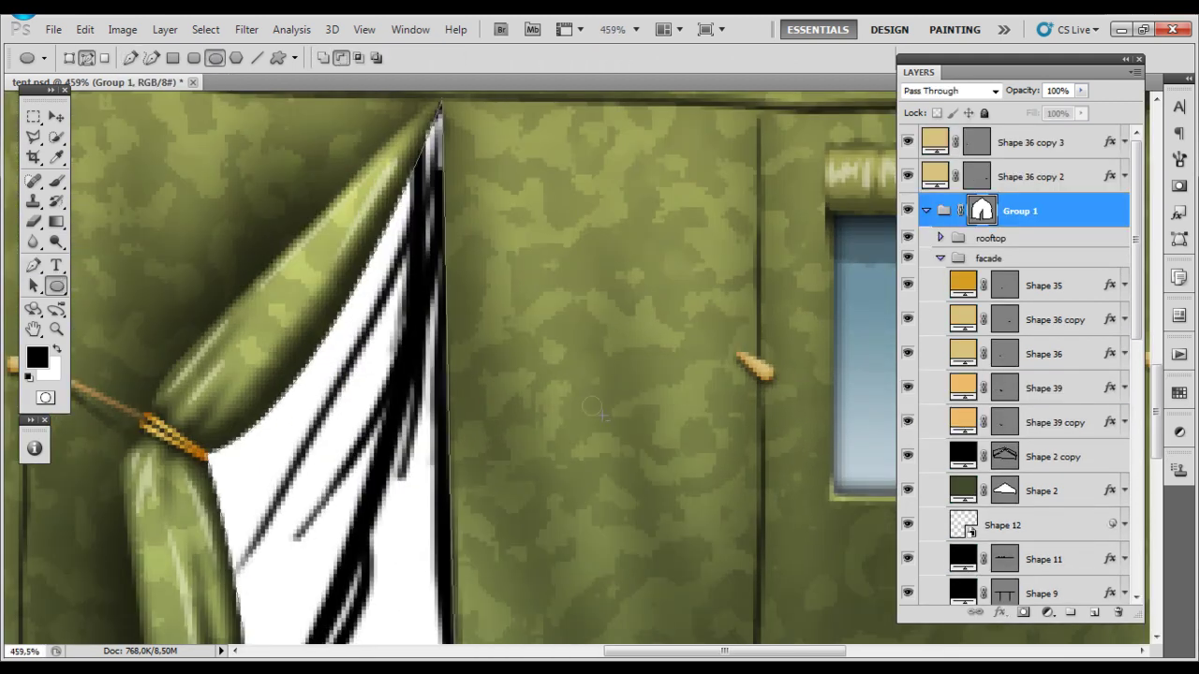
{"action": "left_click", "coordinate": [1056, 456]}
{"action": "scroll", "coordinate": [580, 399], "scroll_direction": "up", "scroll_amount": 4}
{"action": "left_click_drag", "start_coordinate": [562, 371], "coordinate": [653, 461]}
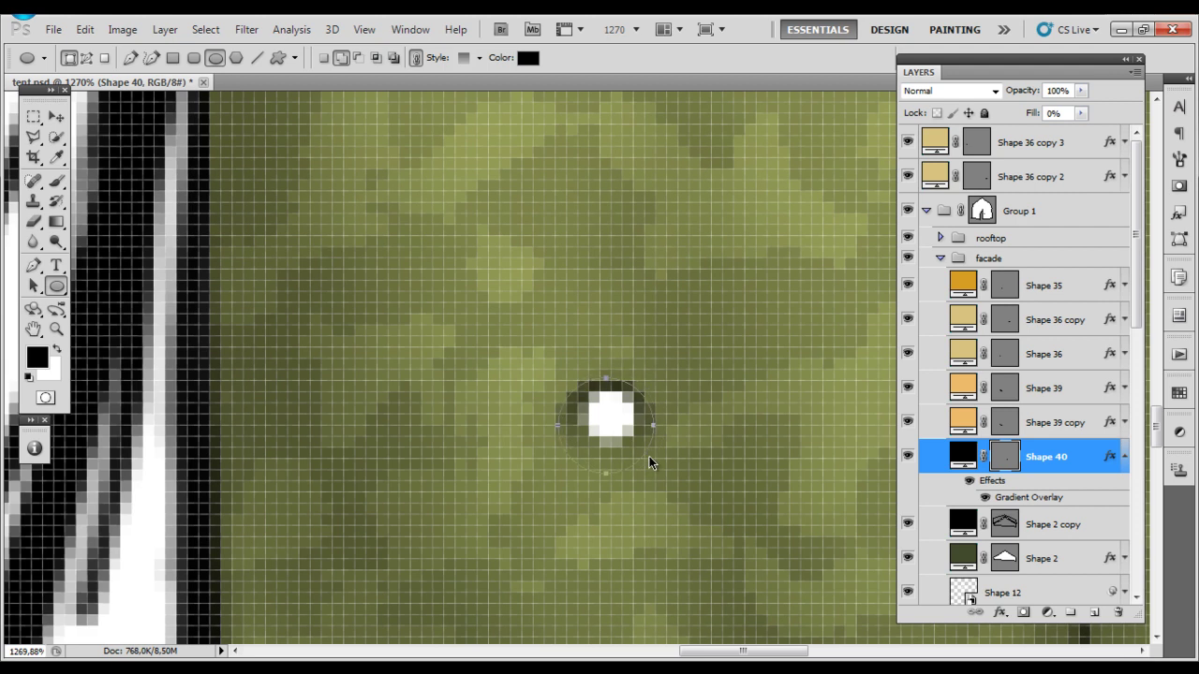
{"action": "double_click", "coordinate": [963, 456]}
{"action": "left_click", "coordinate": [904, 188]}
{"action": "left_click", "coordinate": [1162, 115]}
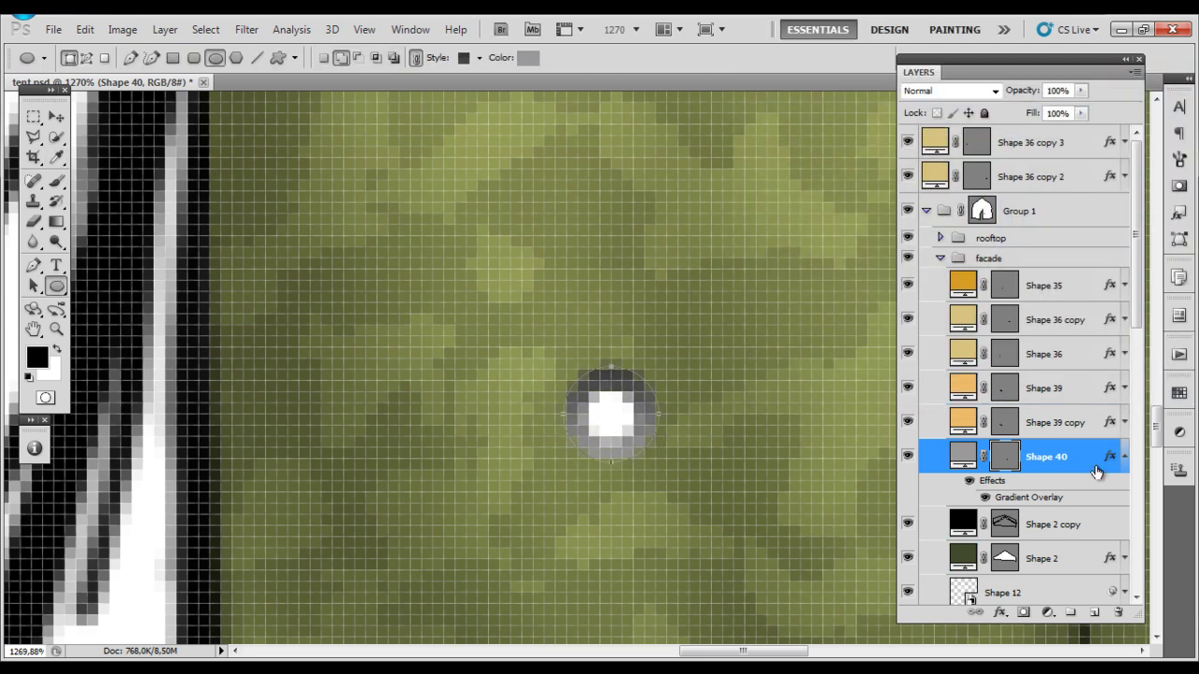
Step: Give the eyelet an Inner Shadow and a Drop Shadow
{"action": "double_click", "coordinate": [1094, 478]}
{"action": "left_click", "coordinate": [707, 134]}
{"action": "left_click", "coordinate": [991, 101]}
{"action": "left_click", "coordinate": [1122, 154]}
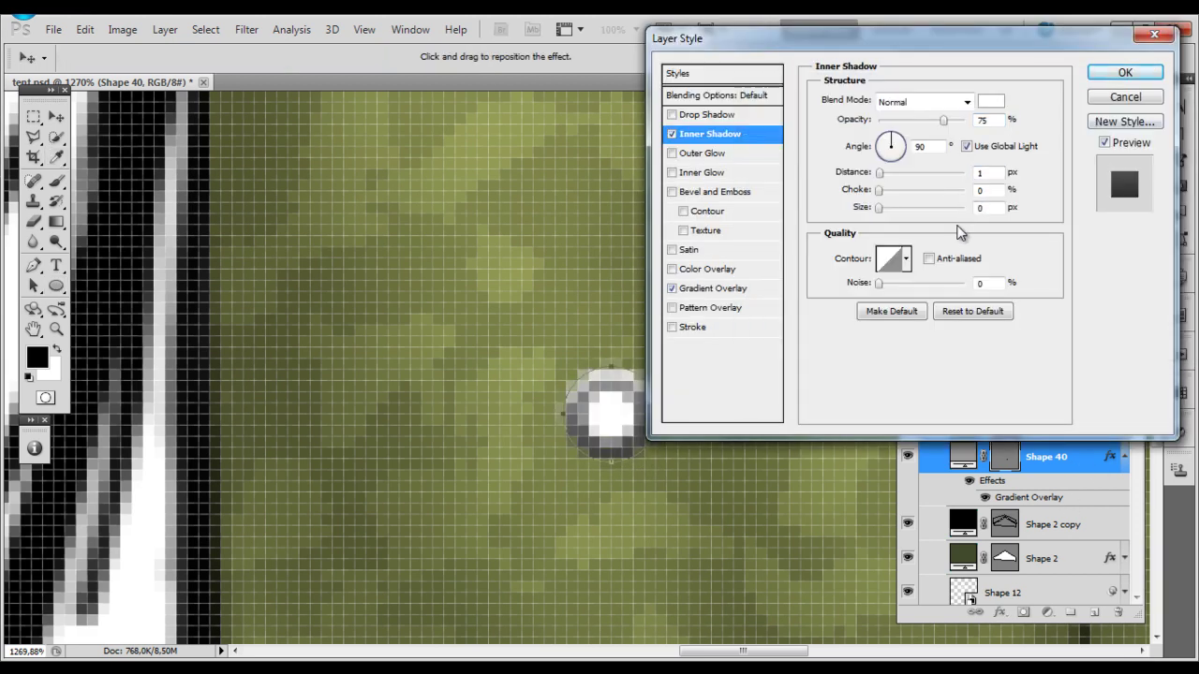
{"action": "left_click", "coordinate": [707, 114]}
{"action": "key", "text": "Tab"}
{"action": "left_click", "coordinate": [1125, 72]}
{"action": "key", "text": "ctrl+1"}
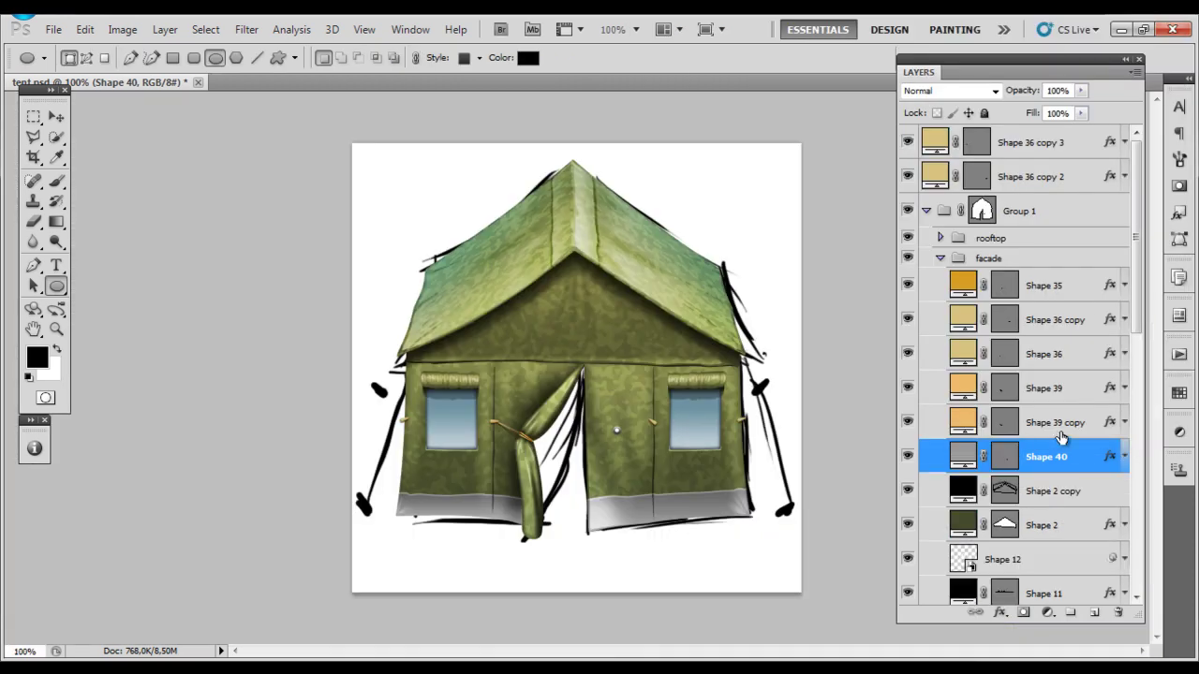
{"action": "scroll", "coordinate": [1042, 459], "scroll_direction": "down", "scroll_amount": 2}
{"action": "scroll", "coordinate": [1039, 506], "scroll_direction": "down", "scroll_amount": 5}
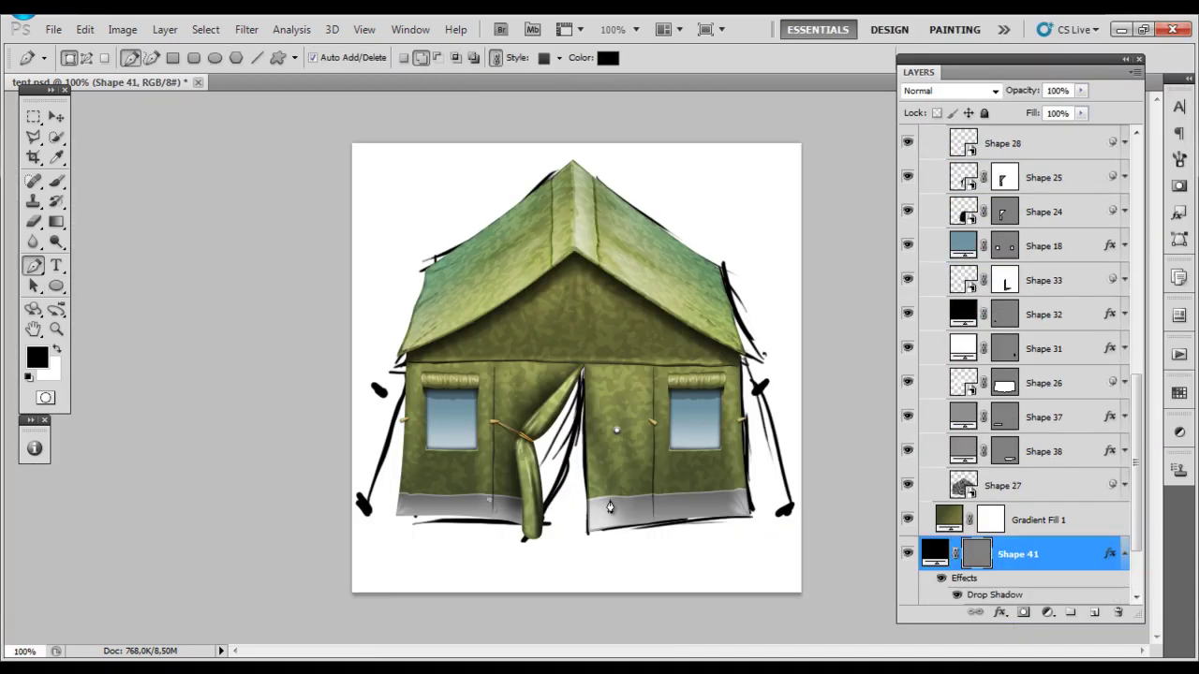
Step: Give Shape 41 a black-to-transparent Gradient Overlay
{"action": "double_click", "coordinate": [1086, 554]}
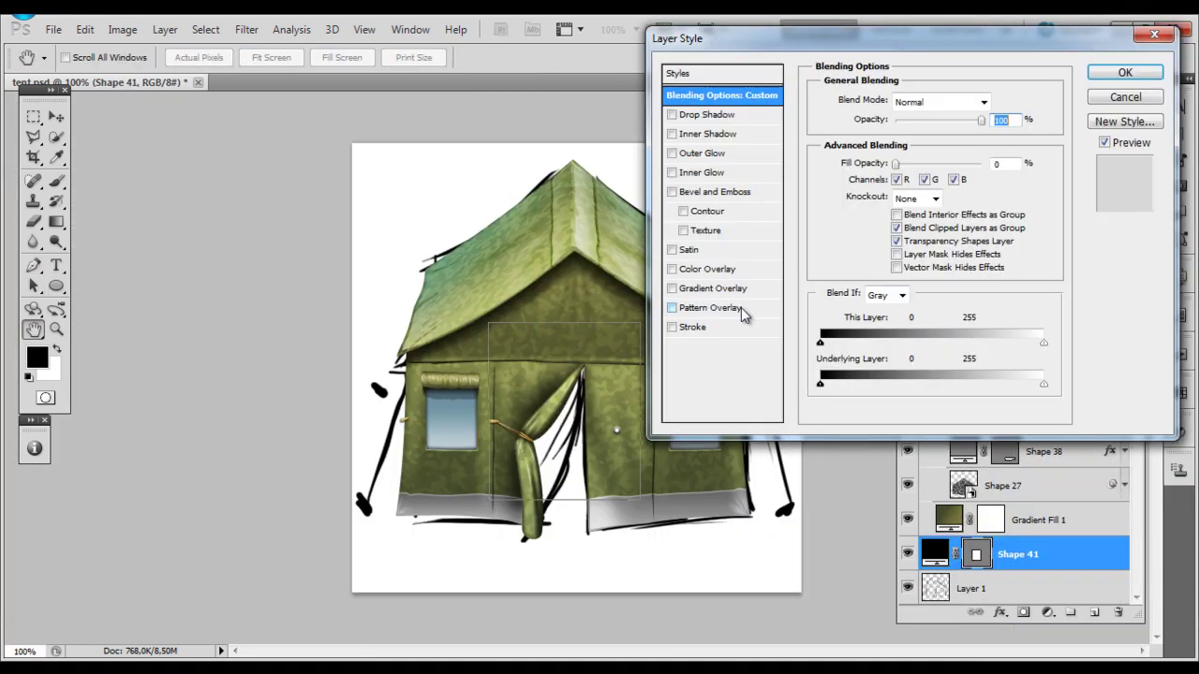
{"action": "left_click", "coordinate": [716, 287]}
{"action": "left_click", "coordinate": [925, 139]}
{"action": "left_click", "coordinate": [430, 461]}
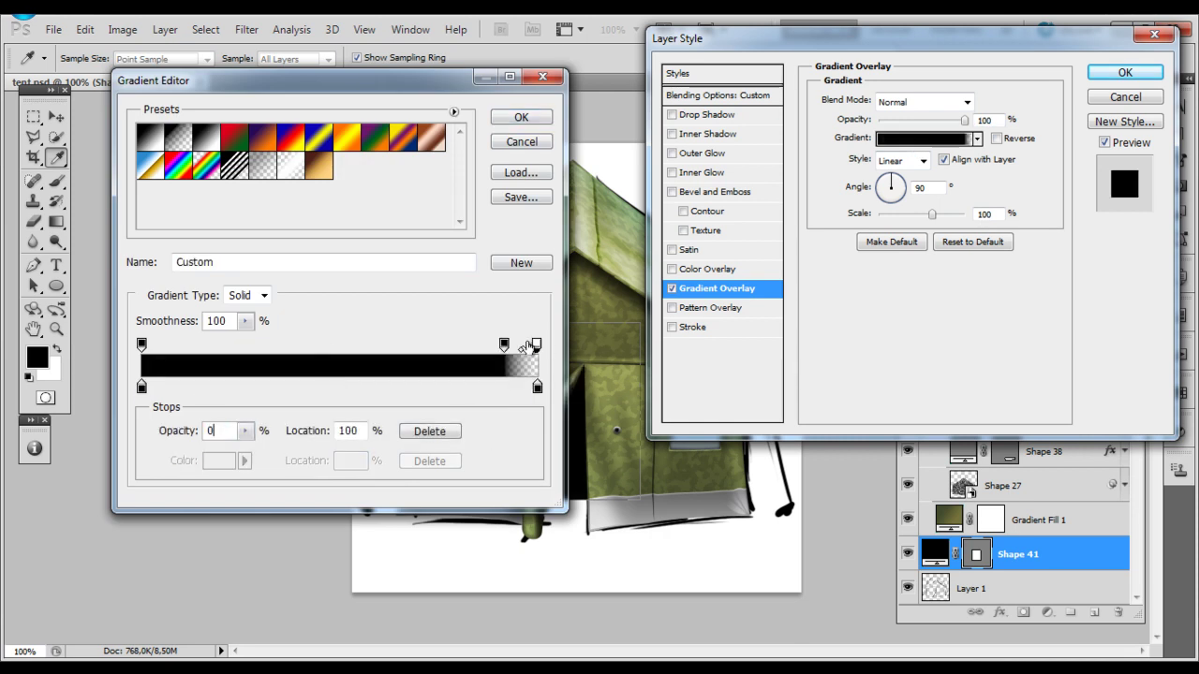
{"action": "left_click", "coordinate": [521, 117]}
{"action": "key", "text": "Return"}
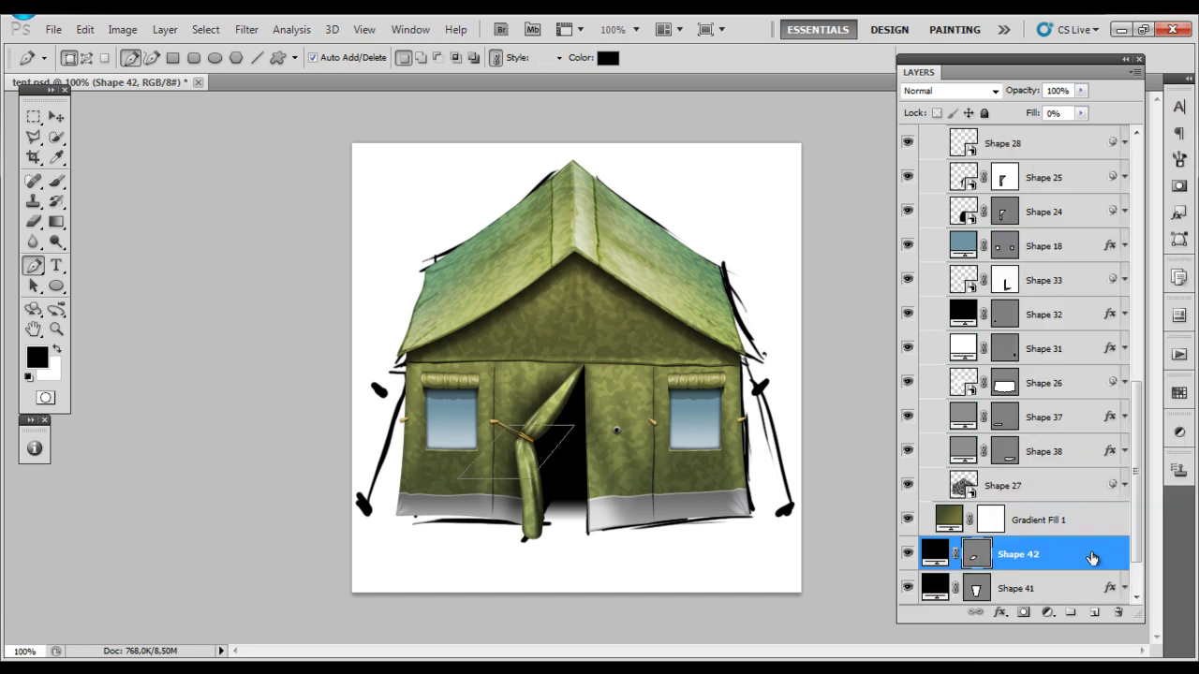
Step: Set Shape 42's gradient to brown with a 60% opacity stop and apply Gaussian Blur
{"action": "double_click", "coordinate": [1092, 558]}
{"action": "left_click", "coordinate": [926, 139]}
{"action": "double_click", "coordinate": [142, 386]}
{"action": "left_click", "coordinate": [890, 193]}
{"action": "left_click", "coordinate": [1167, 118]}
{"action": "left_click_drag", "start_coordinate": [536, 345], "coordinate": [379, 347]}
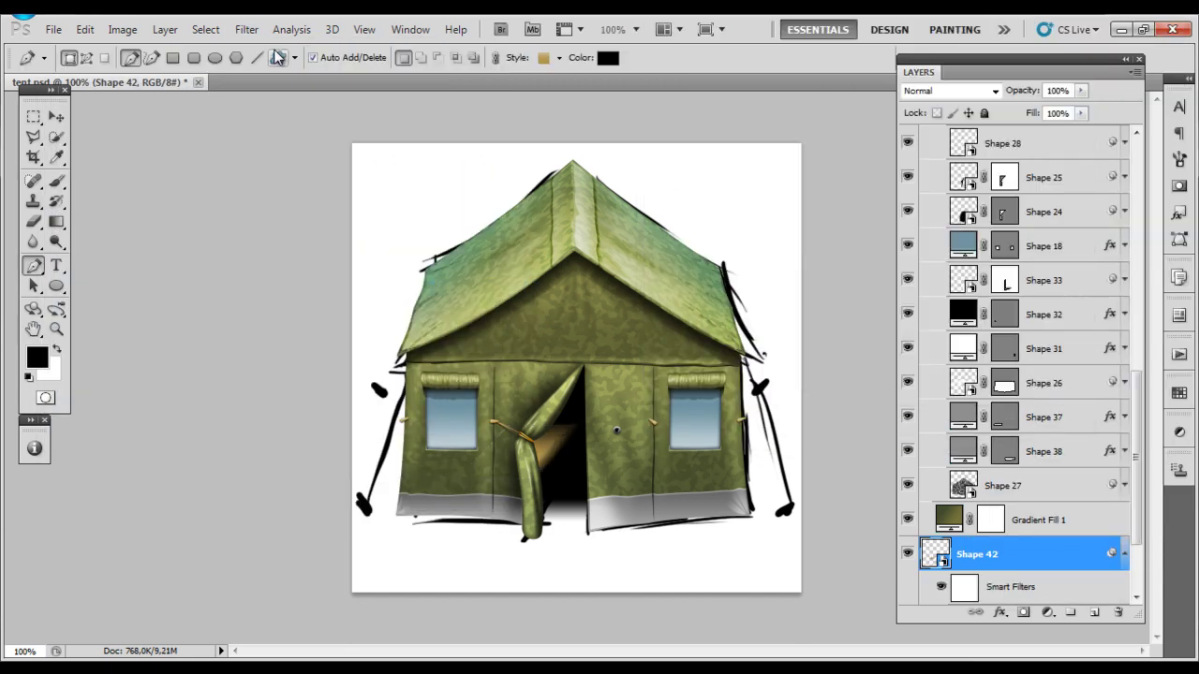
{"action": "left_click", "coordinate": [986, 139]}
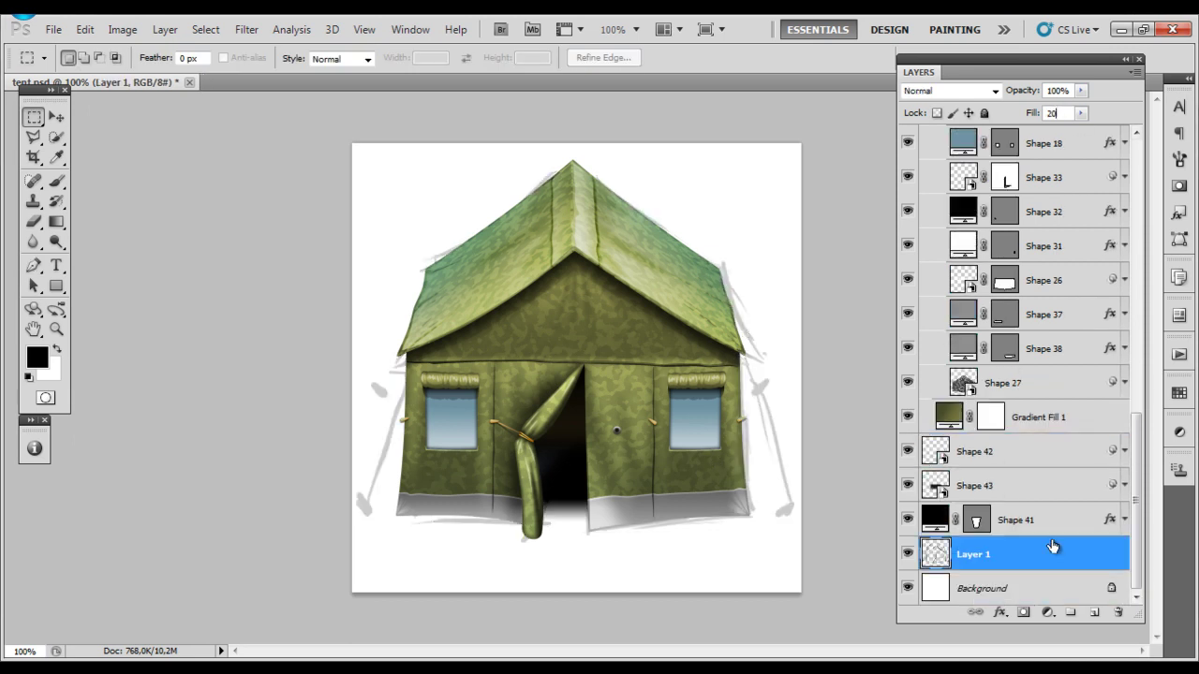
Step: Draw a curved ground shadow under the tent and soften it with Motion Blur
{"action": "key", "text": "alt+bracketleft"}
{"action": "key", "text": "alt+bracketleft"}
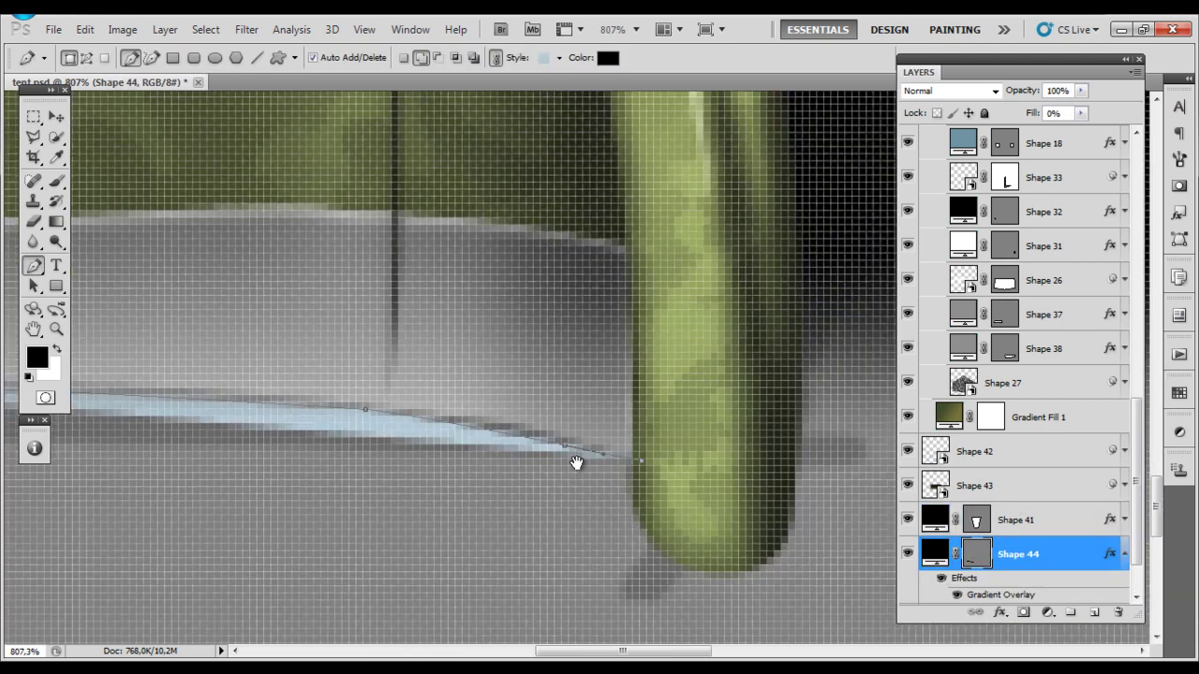
{"action": "mouse_move", "coordinate": [698, 507]}
{"action": "left_mouse_down"}
{"action": "mouse_move", "coordinate": [619, 548]}
{"action": "mouse_move", "coordinate": [555, 515]}
{"action": "left_mouse_up"}
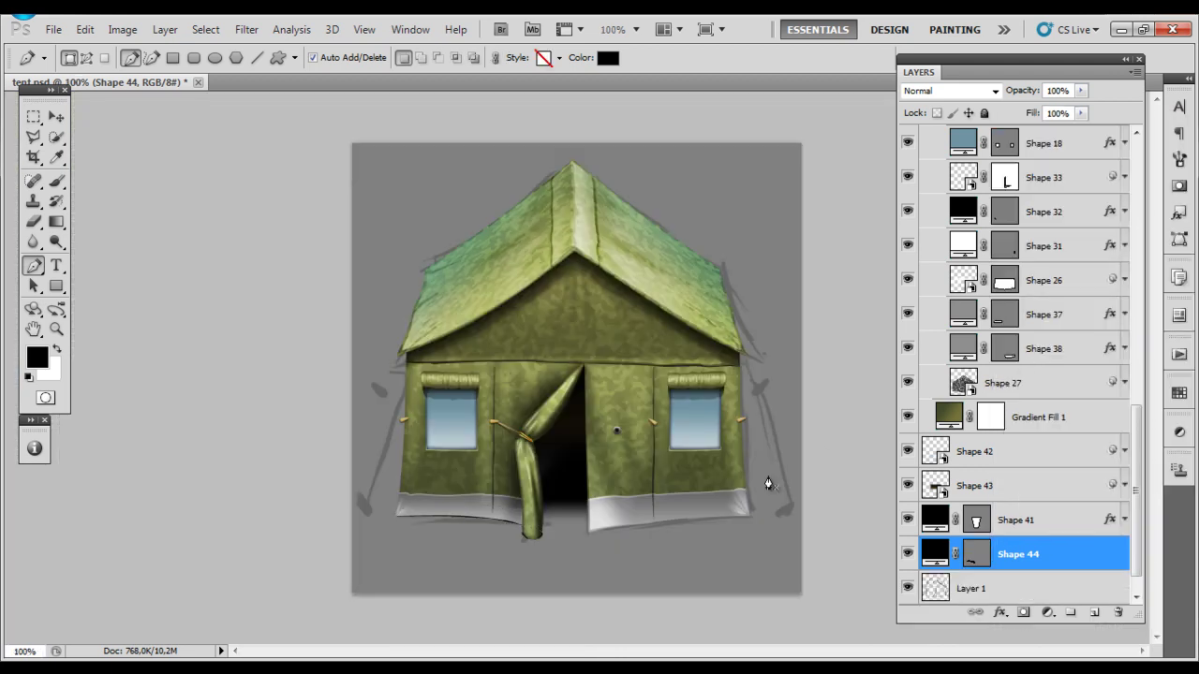
{"action": "left_click", "coordinate": [246, 29]}
{"action": "left_click", "coordinate": [482, 280]}
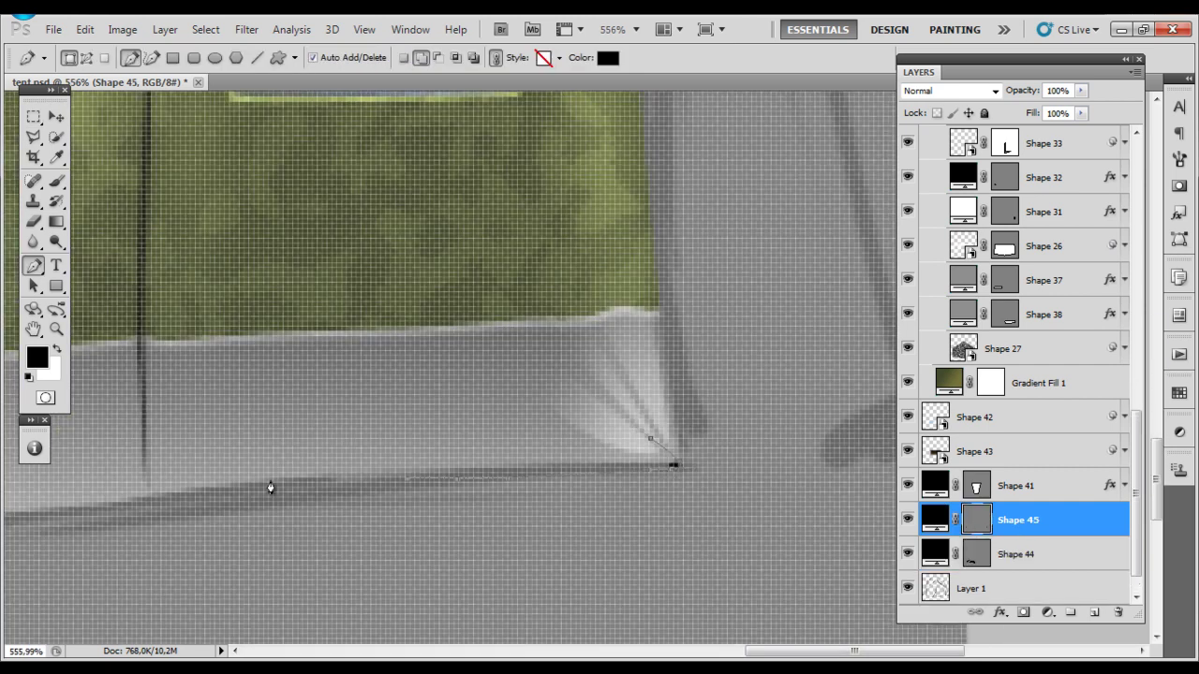
{"action": "left_click", "coordinate": [271, 484]}
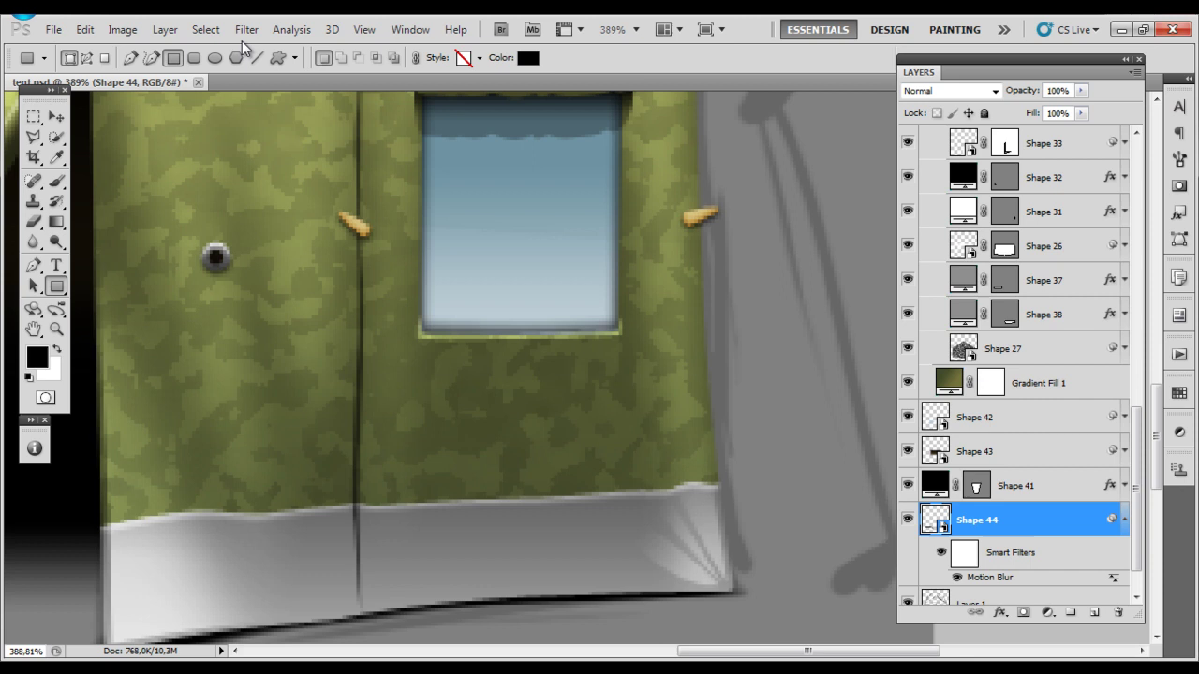
{"action": "right_click", "coordinate": [514, 361]}
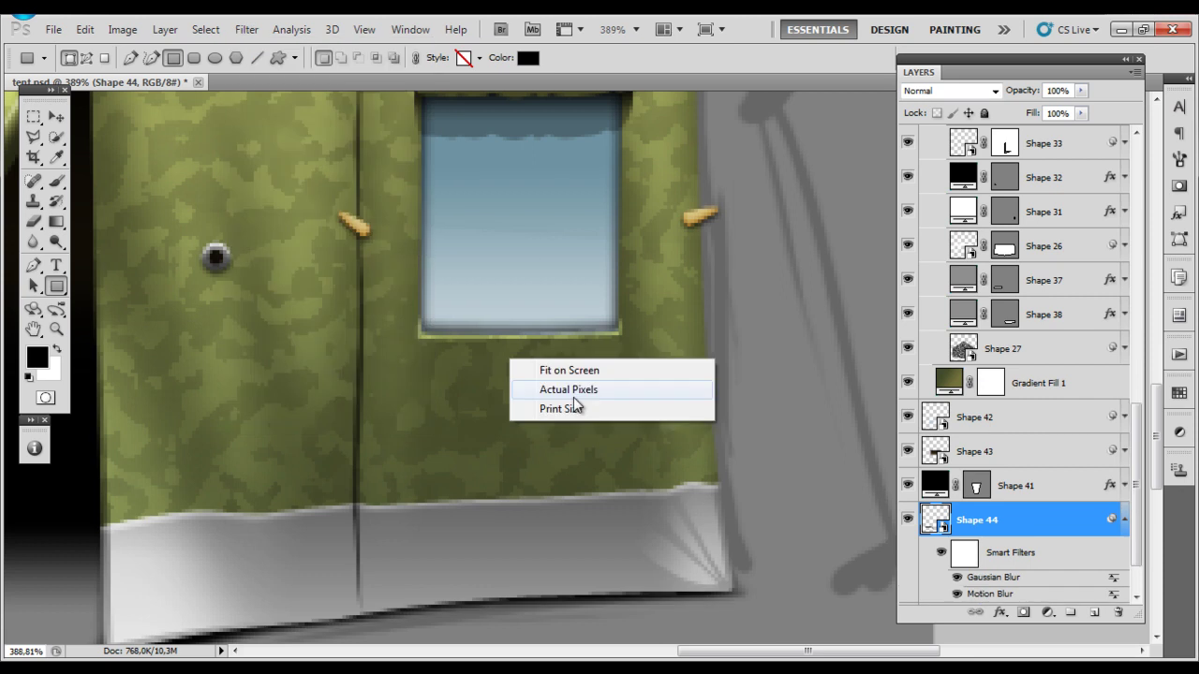
{"action": "left_click", "coordinate": [539, 388]}
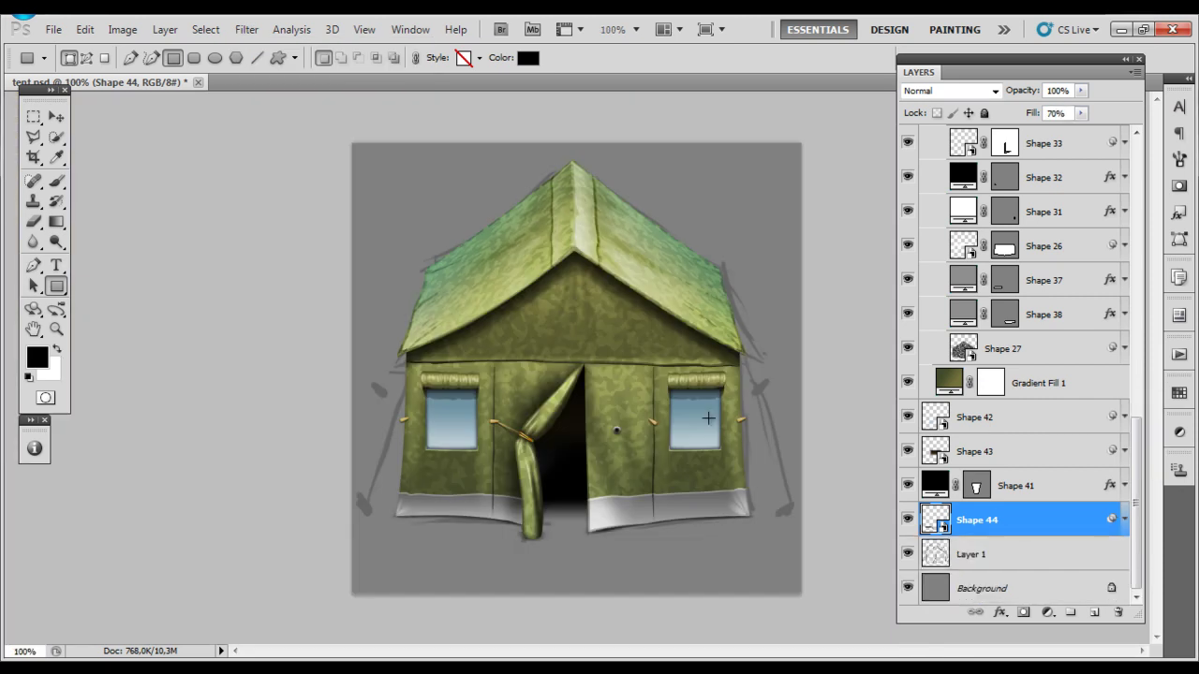
Step: Copy Shape 18's layer mask onto Gradient Fill 1
{"action": "left_click", "coordinate": [708, 418], "text": "ctrl"}
{"action": "scroll", "coordinate": [1058, 328], "scroll_direction": "down", "scroll_amount": 3}
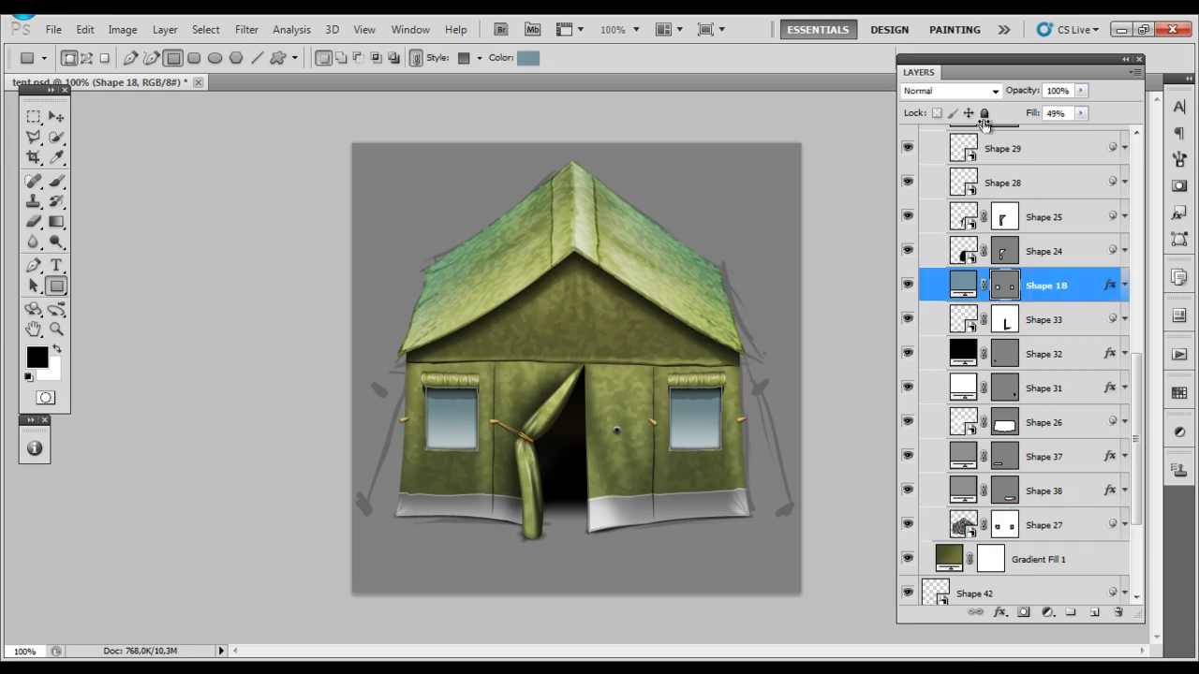
{"action": "left_click_drag", "start_coordinate": [1003, 315], "coordinate": [990, 559]}
{"action": "right_click", "coordinate": [990, 560]}
{"action": "key", "text": "Escape"}
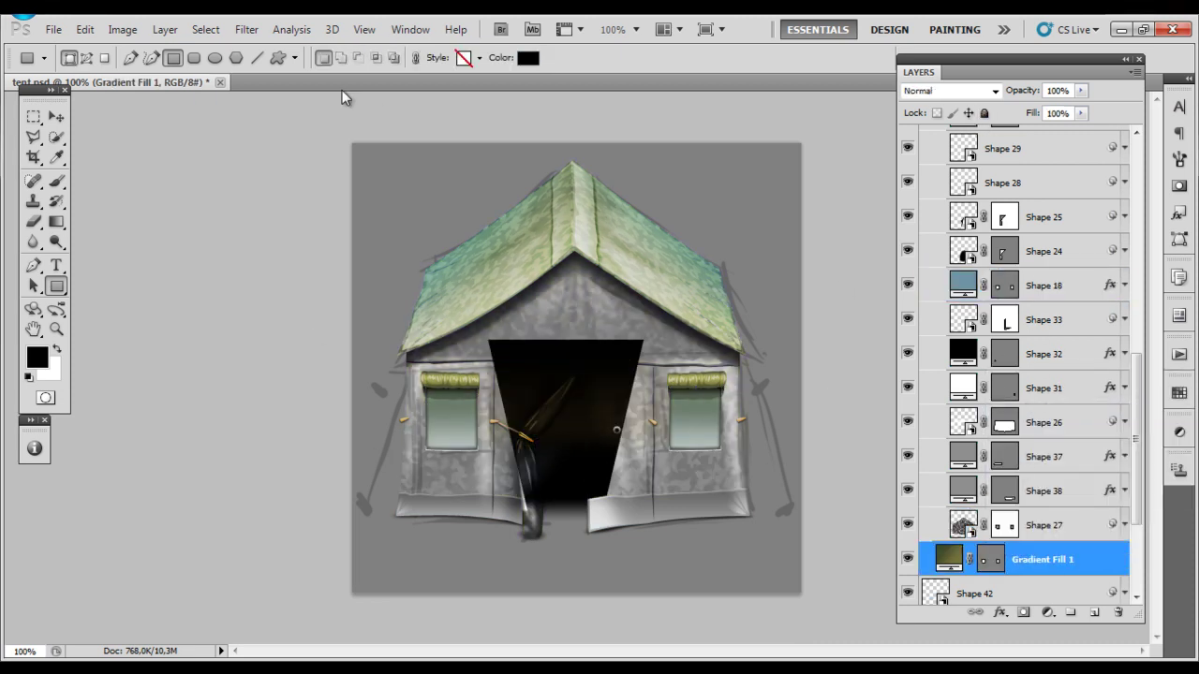
{"action": "scroll", "coordinate": [927, 557], "scroll_direction": "down", "scroll_amount": 3}
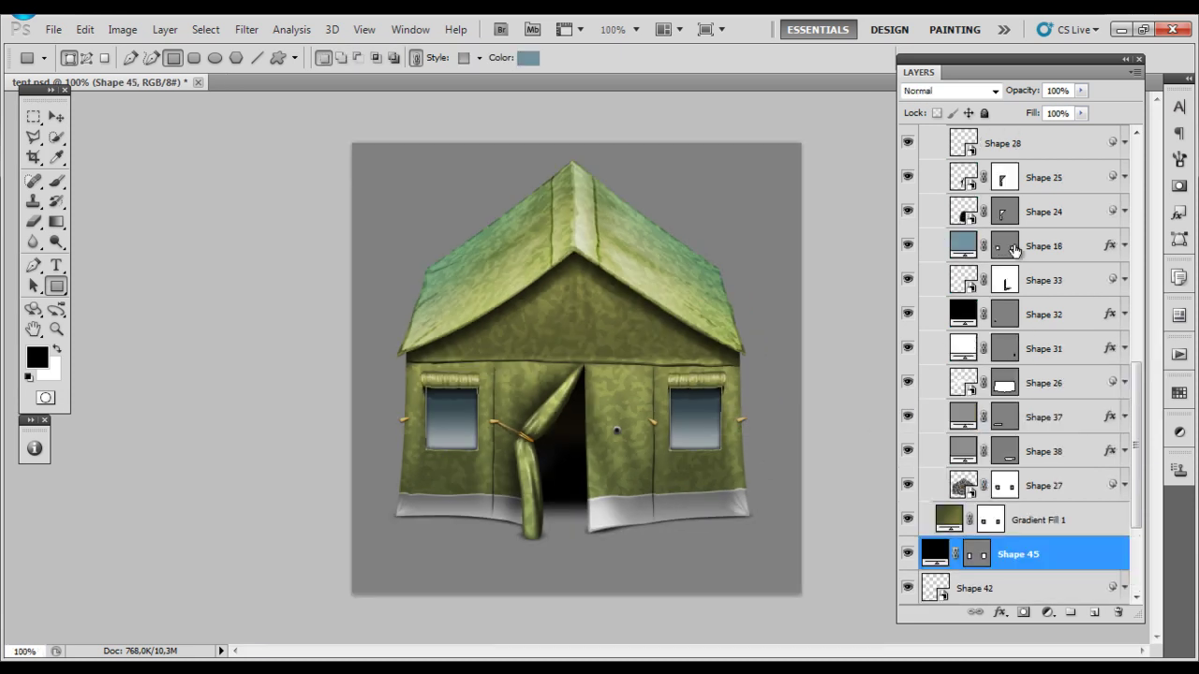
Step: Set the peg's top layer to Overlay blending and group the peg layers
{"action": "left_click", "coordinate": [1013, 249]}
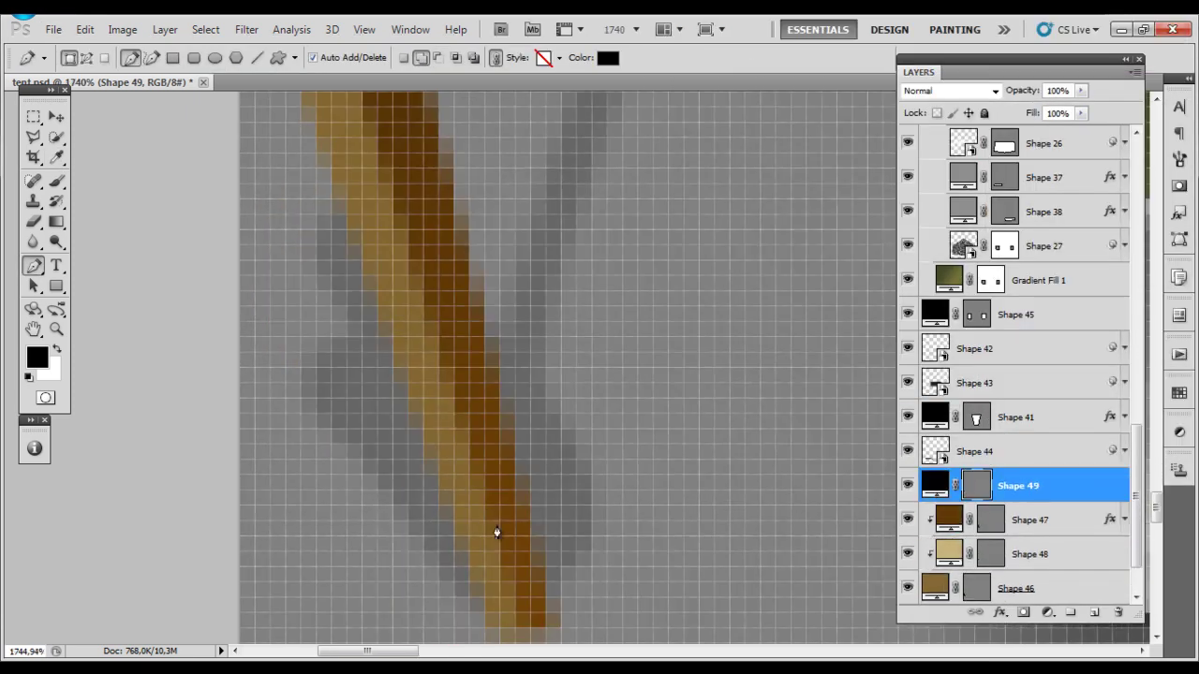
{"action": "left_click", "coordinate": [943, 320]}
{"action": "key", "text": "ctrl+1"}
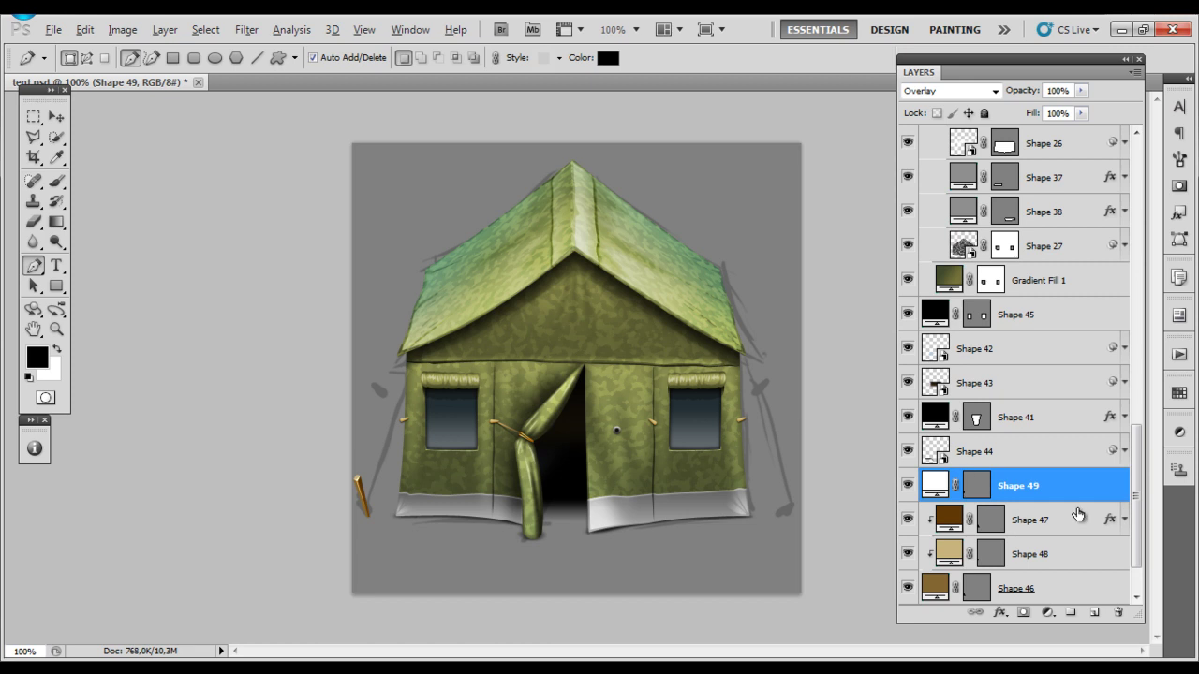
{"action": "left_click", "coordinate": [1016, 588], "text": "shift"}
{"action": "key", "text": "ctrl+g"}
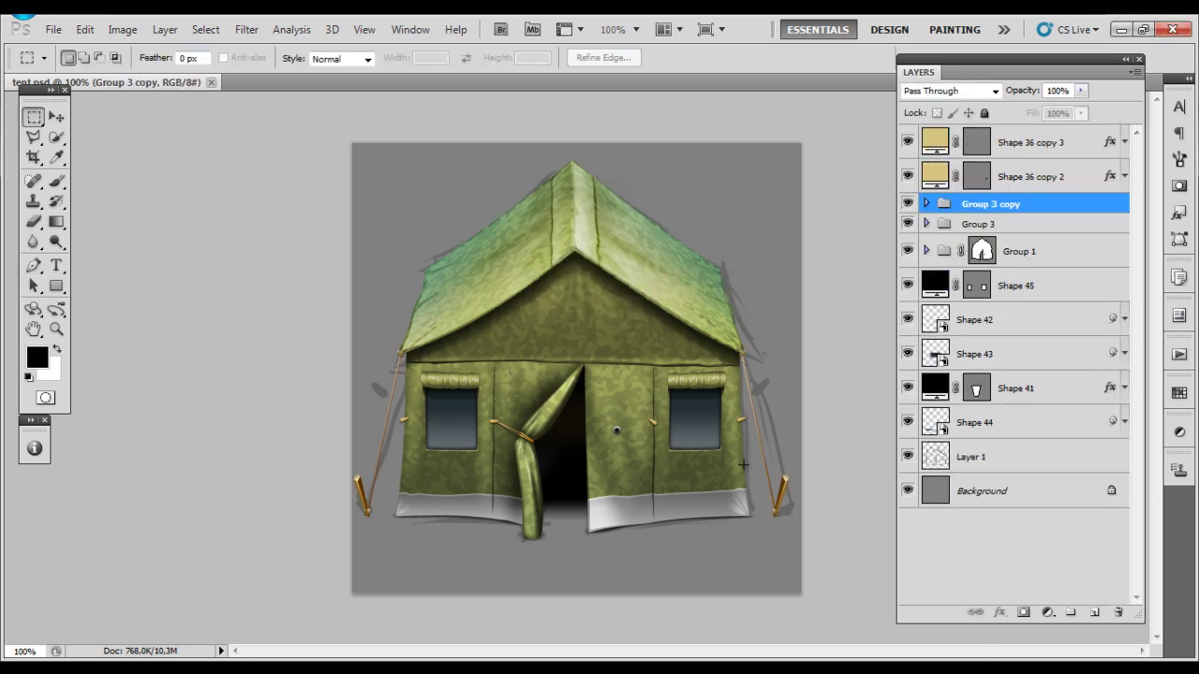
{"action": "key", "text": "p"}
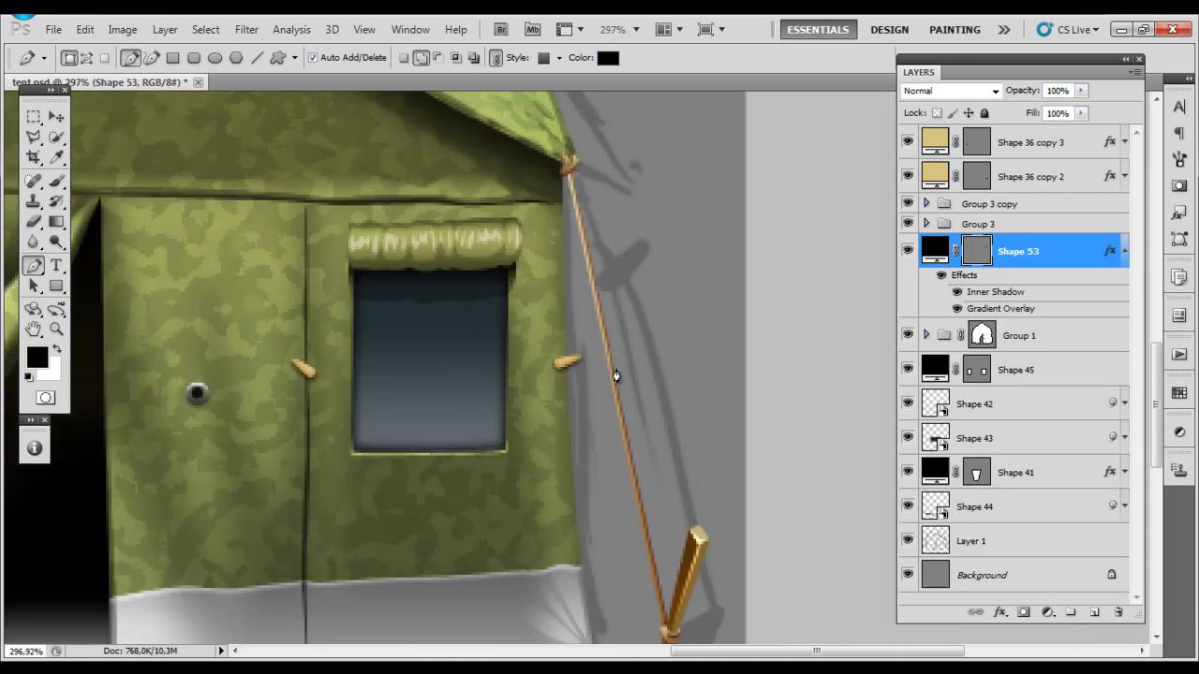
Step: Reshape the new shape along the rope's shadow, pulling its end up to the roof corner
{"action": "scroll", "coordinate": [615, 376], "scroll_direction": "down", "scroll_amount": 2}
{"action": "scroll", "coordinate": [663, 379], "scroll_direction": "up", "scroll_amount": 2}
{"action": "scroll", "coordinate": [634, 460], "scroll_direction": "up", "scroll_amount": 3}
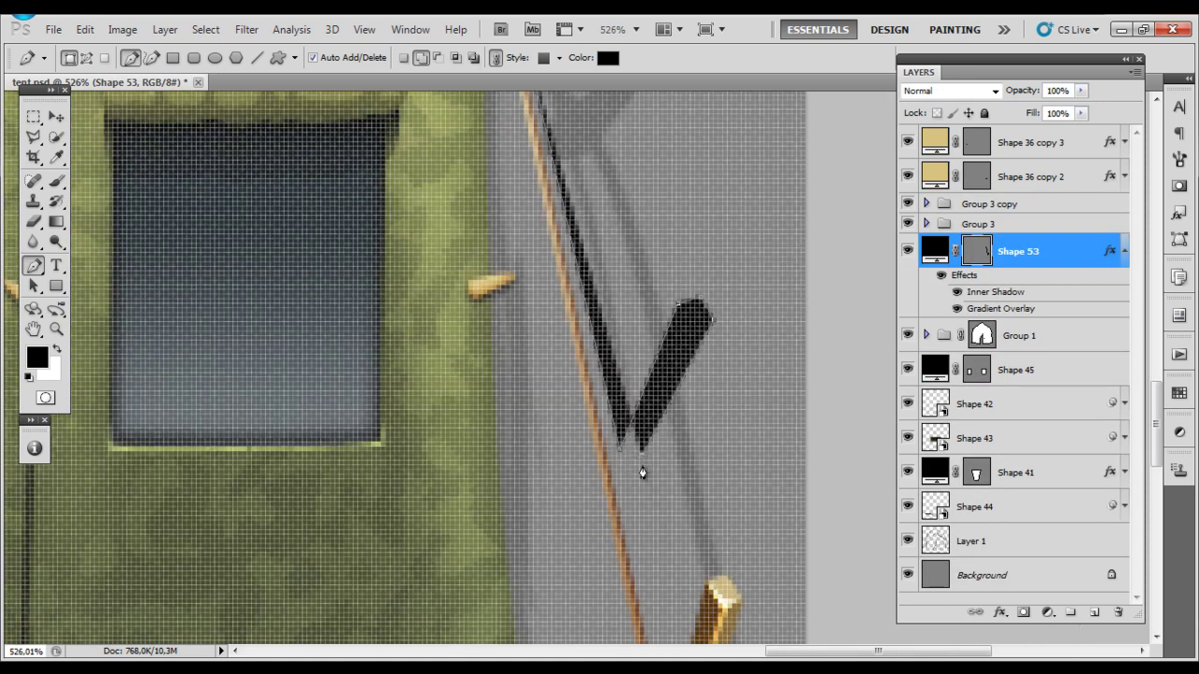
{"action": "scroll", "coordinate": [639, 471], "scroll_direction": "up", "scroll_amount": 2}
{"action": "left_click_drag", "start_coordinate": [645, 477], "coordinate": [594, 475]}
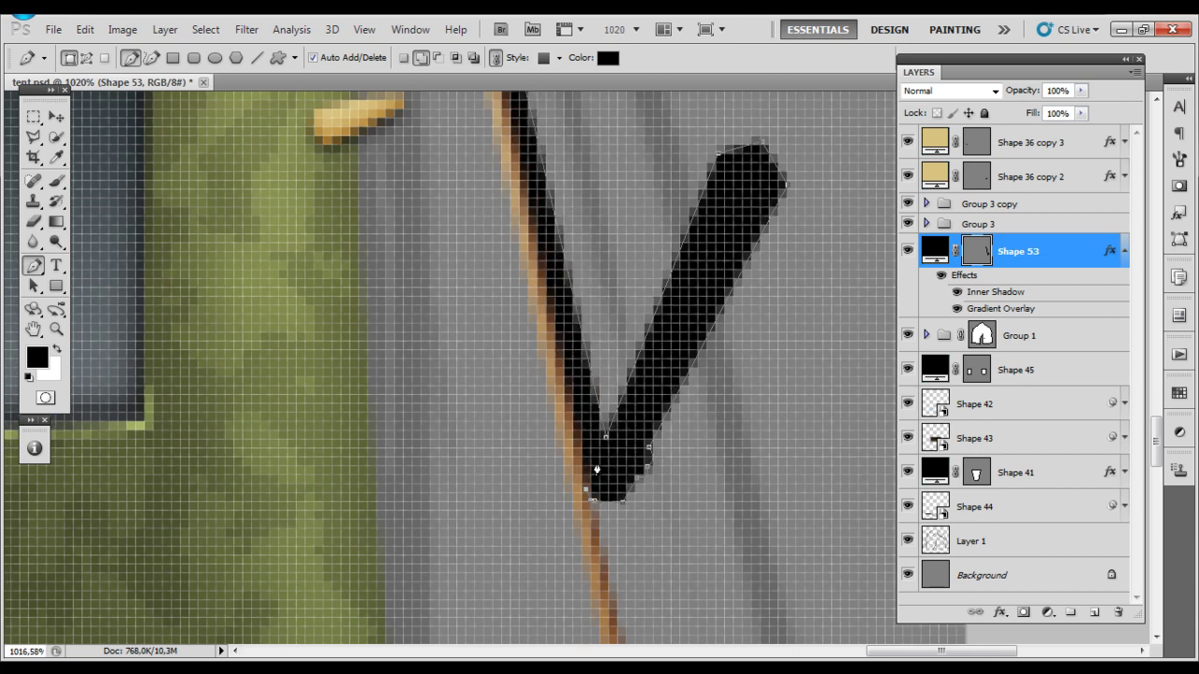
{"action": "scroll", "coordinate": [593, 476], "scroll_direction": "down", "scroll_amount": 4}
{"action": "scroll", "coordinate": [502, 127], "scroll_direction": "up", "scroll_amount": 3}
{"action": "scroll", "coordinate": [502, 127], "scroll_direction": "up", "scroll_amount": 1}
{"action": "left_click_drag", "start_coordinate": [503, 127], "coordinate": [499, 276]}
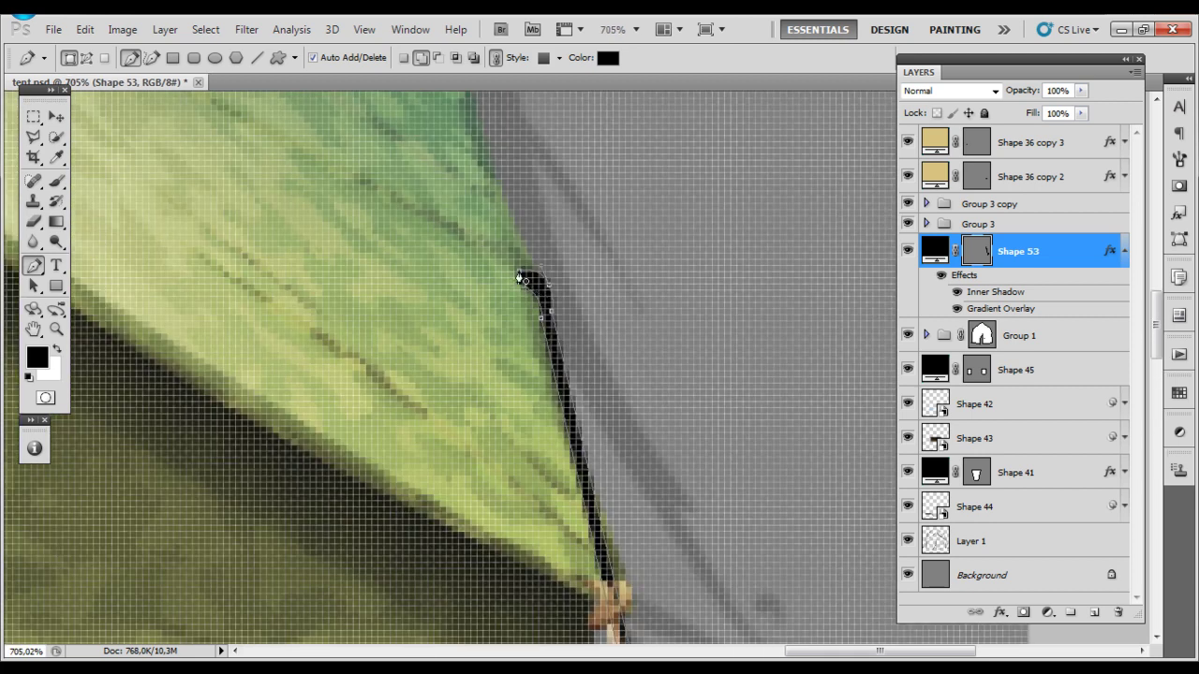
Step: Clear the shape's layer effects, fill it dark brown, and move it beneath Shape 44
{"action": "key", "text": "ctrl+0"}
{"action": "right_click", "coordinate": [1018, 251]}
{"action": "left_click", "coordinate": [910, 580]}
{"action": "double_click", "coordinate": [935, 251]}
{"action": "left_click", "coordinate": [869, 259]}
{"action": "left_click", "coordinate": [1155, 115]}
{"action": "key", "text": "m"}
{"action": "left_click_drag", "start_coordinate": [1018, 251], "coordinate": [1018, 473]}
Step: Draw a four-corner wooden stick over the brown stroke, fill it brown, and clip it to the stroke
{"action": "scroll", "coordinate": [746, 283], "scroll_direction": "up", "scroll_amount": 3}
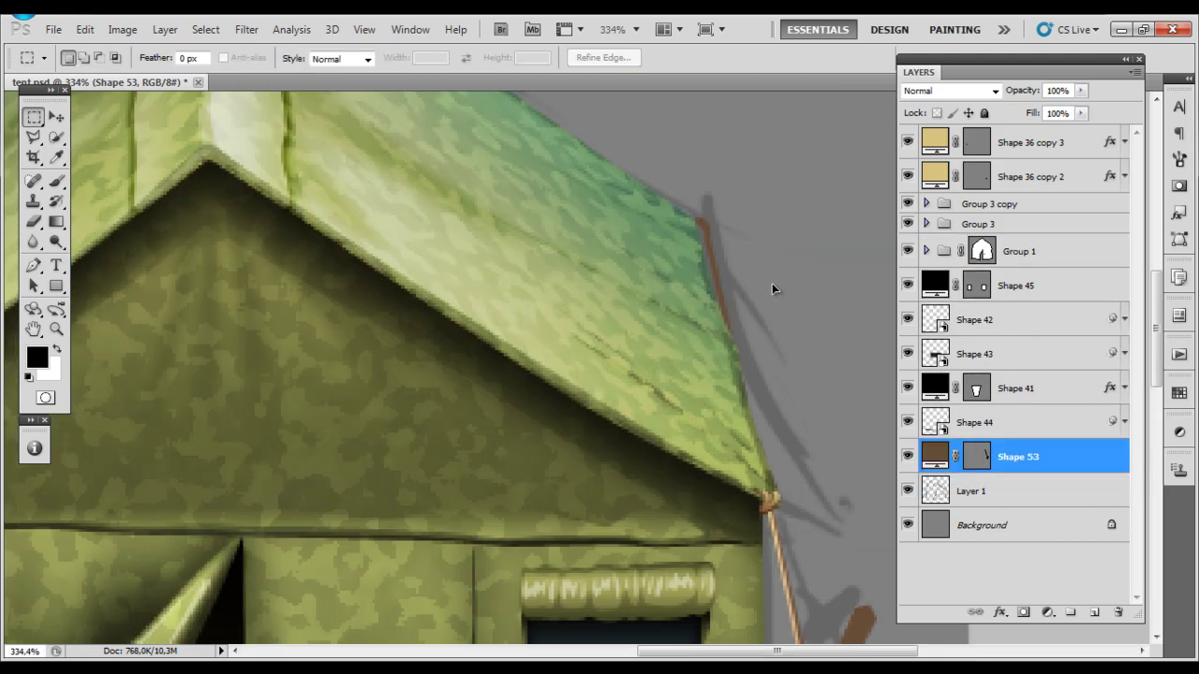
{"action": "scroll", "coordinate": [771, 283], "scroll_direction": "down", "scroll_amount": 2}
{"action": "key", "text": "ctrl+t"}
{"action": "key", "text": "Escape"}
{"action": "key", "text": "p"}
{"action": "scroll", "coordinate": [660, 444], "scroll_direction": "up", "scroll_amount": 3}
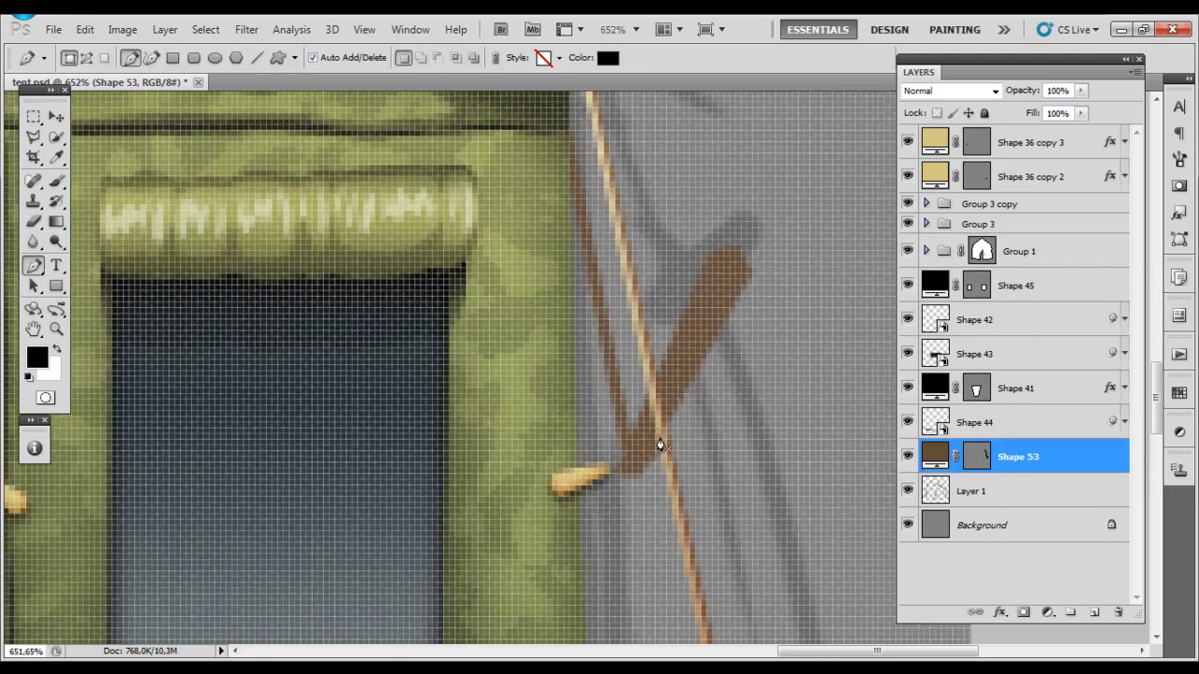
{"action": "left_click", "coordinate": [646, 430]}
{"action": "left_click", "coordinate": [701, 225]}
{"action": "left_click", "coordinate": [757, 204]}
{"action": "left_click", "coordinate": [798, 279]}
{"action": "double_click", "coordinate": [935, 456]}
{"action": "left_click", "coordinate": [735, 263]}
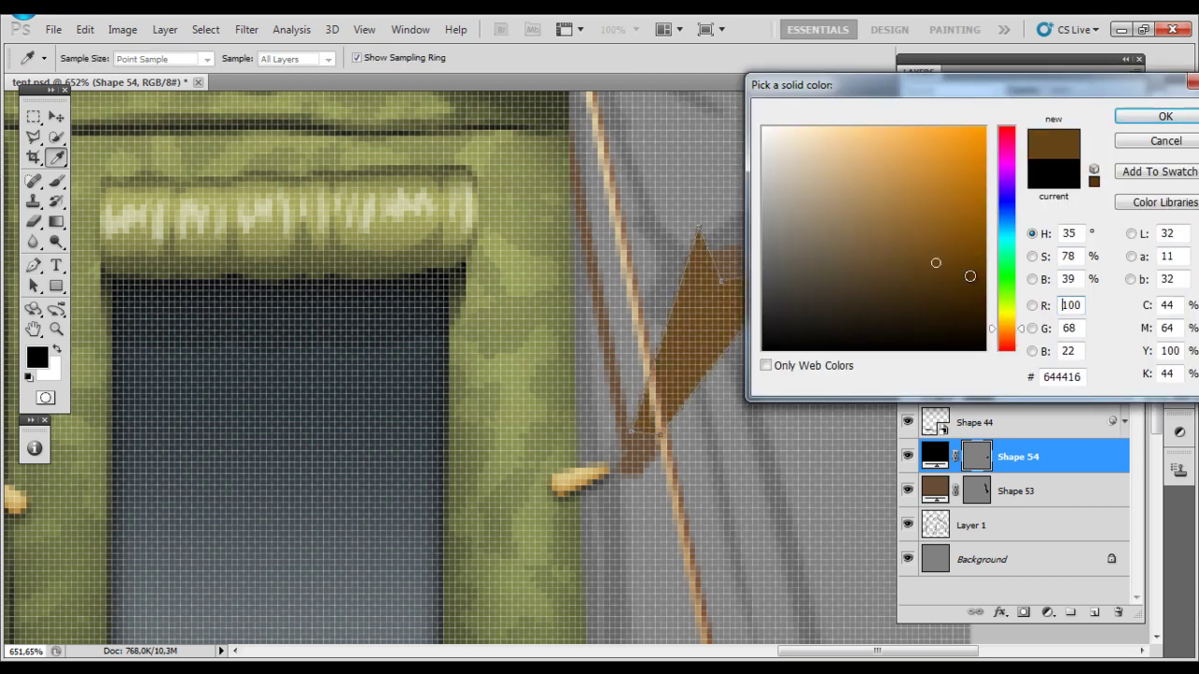
{"action": "left_click", "coordinate": [1158, 115]}
{"action": "key", "text": "ctrl+alt+g"}
Step: Add a tan triangular tip to the stick
{"action": "left_click", "coordinate": [708, 253]}
{"action": "left_click", "coordinate": [726, 279]}
{"action": "left_click", "coordinate": [709, 253]}
{"action": "double_click", "coordinate": [948, 490]}
{"action": "left_click", "coordinate": [870, 181]}
{"action": "left_click", "coordinate": [1164, 115]}
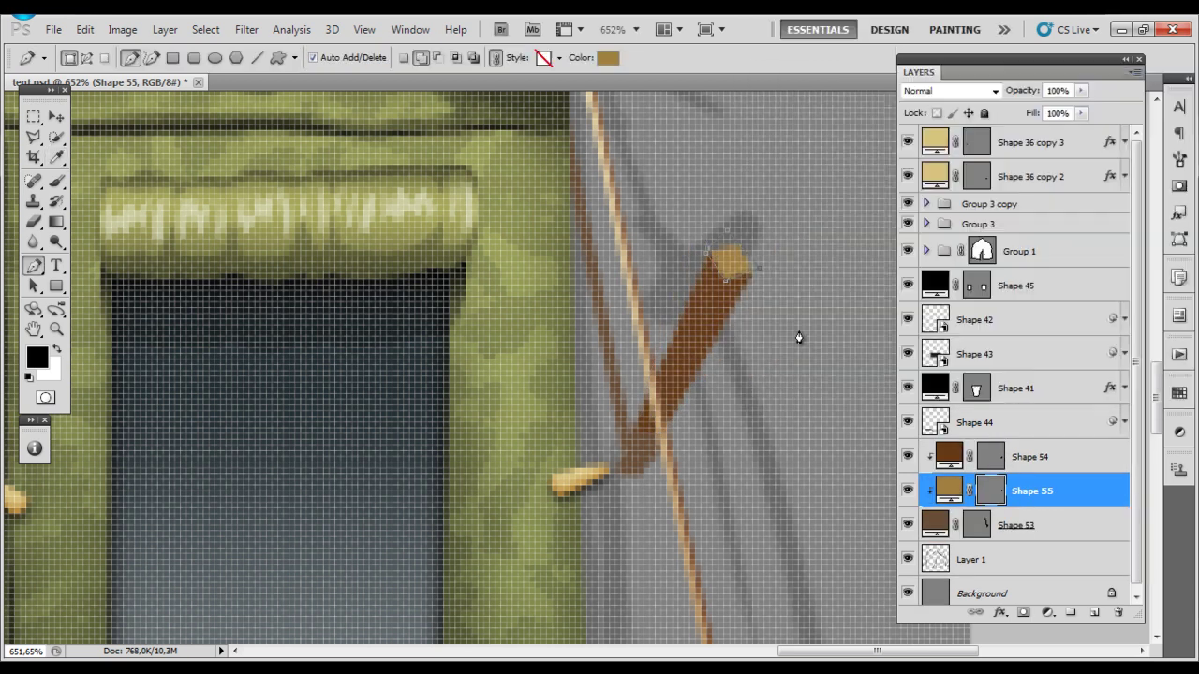
Step: Give the stick layer a Multiply-mode Gradient Overlay
{"action": "key", "text": "alt+bracketright"}
{"action": "key", "text": "ctrl+0"}
{"action": "double_click", "coordinate": [948, 456]}
{"action": "left_click", "coordinate": [554, 109]}
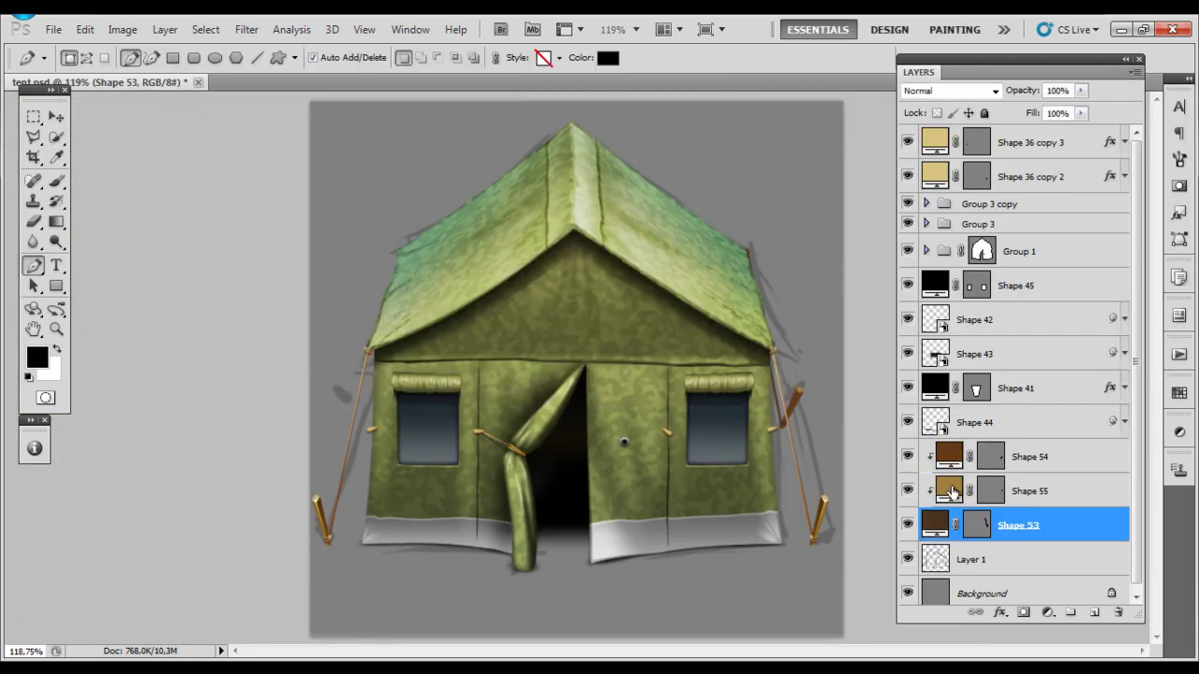
{"action": "double_click", "coordinate": [1082, 466]}
{"action": "left_click", "coordinate": [210, 288]}
{"action": "left_click", "coordinate": [417, 101]}
{"action": "left_click", "coordinate": [403, 152]}
Step: Group the stick layers, duplicate the group, and flip the copy horizontally to the left rope
{"action": "left_click", "coordinate": [618, 72]}
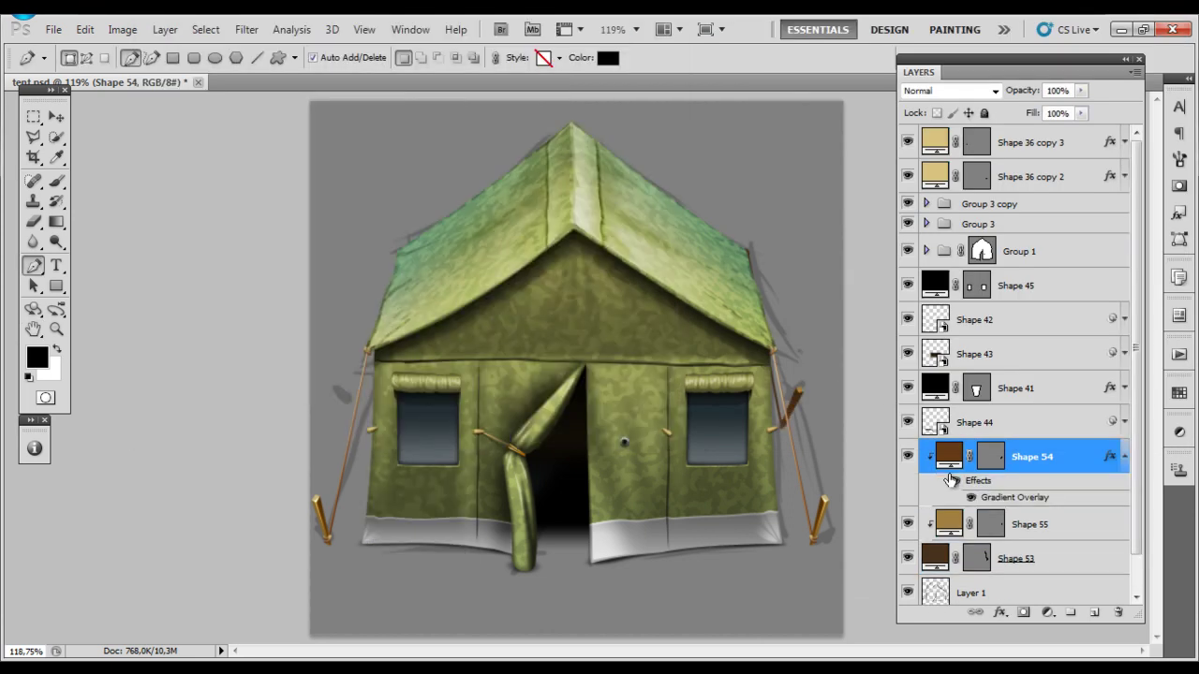
{"action": "key", "text": "ctrl+g"}
{"action": "key", "text": "ctrl+j"}
{"action": "key", "text": "ctrl+t"}
{"action": "right_click", "coordinate": [405, 127]}
{"action": "left_click", "coordinate": [475, 397]}
{"action": "key", "text": "Return"}
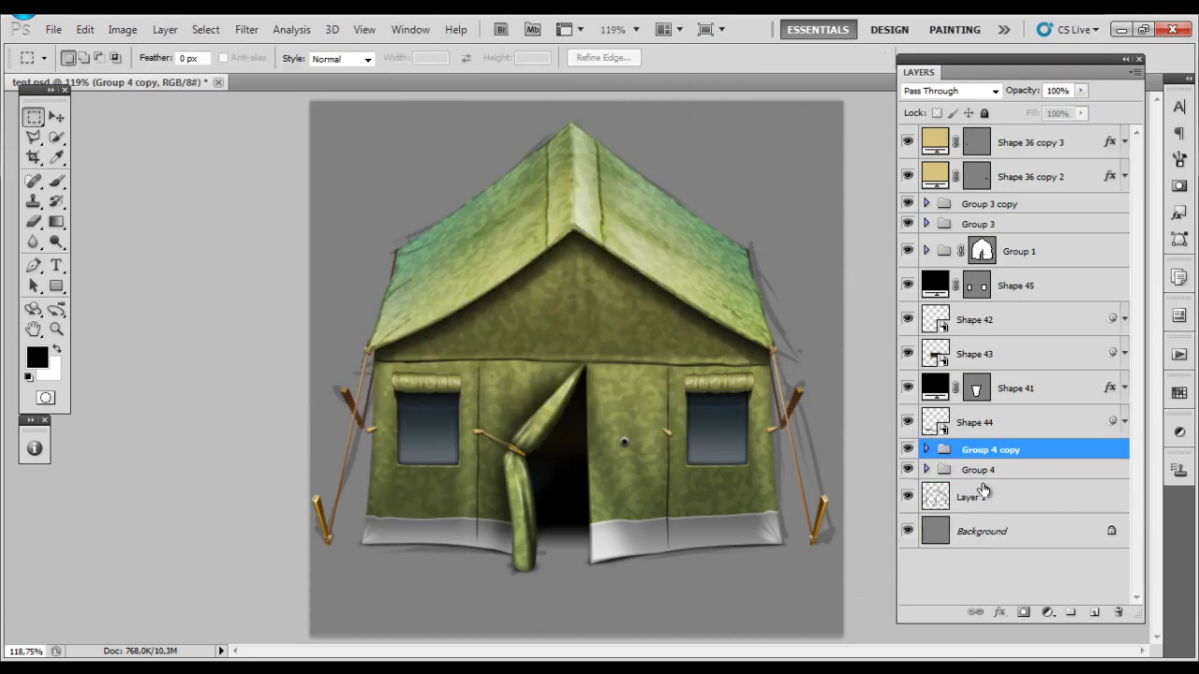
Step: Draw a peg ground shadow above Layer 1 with a gradient overlay fading through a transparent stop
{"action": "left_click", "coordinate": [983, 490]}
{"action": "key", "text": "p"}
{"action": "scroll", "coordinate": [661, 481], "scroll_direction": "up", "scroll_amount": 3}
{"action": "scroll", "coordinate": [661, 481], "scroll_direction": "up", "scroll_amount": 3}
{"action": "left_click", "coordinate": [510, 490]}
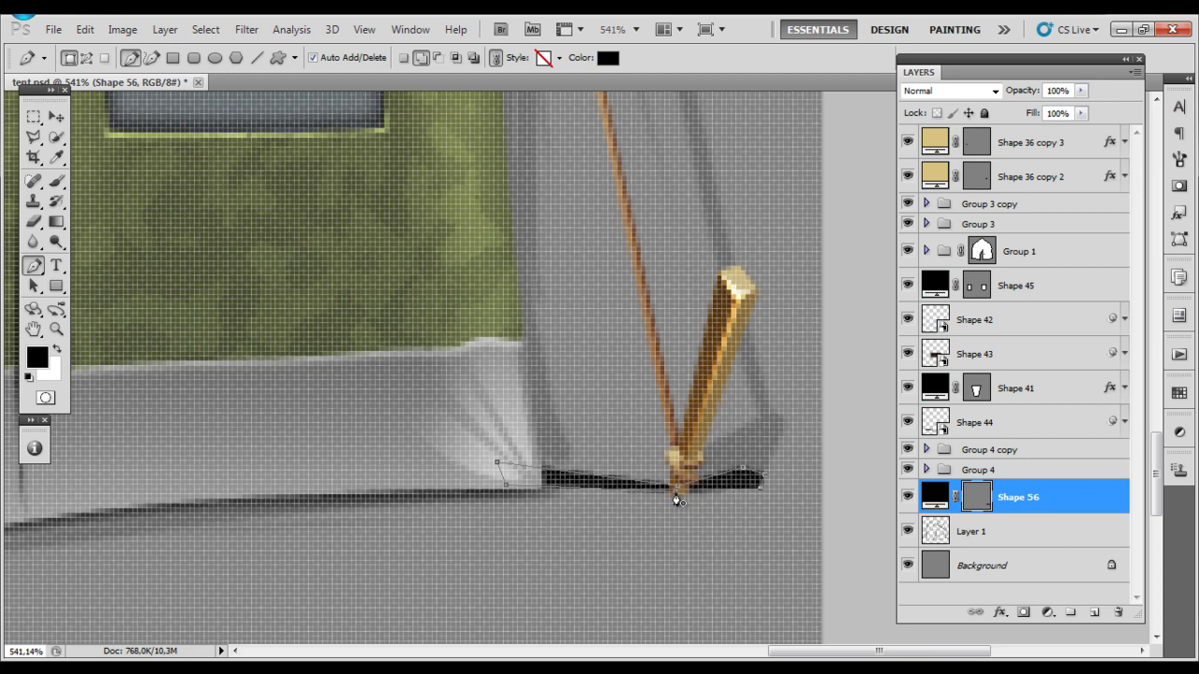
{"action": "left_click", "coordinate": [676, 500]}
{"action": "scroll", "coordinate": [677, 500], "scroll_direction": "down", "scroll_amount": 3}
{"action": "double_click", "coordinate": [942, 496]}
{"action": "left_click", "coordinate": [431, 140]}
{"action": "left_click", "coordinate": [471, 388]}
{"action": "left_click", "coordinate": [472, 345]}
{"action": "key", "text": "Return"}
{"action": "key", "text": "Return"}
Step: Convert the shadow to a Smart Object and apply Motion Blur and Gaussian Blur
{"action": "right_click", "coordinate": [1021, 496]}
{"action": "left_click", "coordinate": [1028, 325]}
{"action": "left_click", "coordinate": [246, 29]}
{"action": "left_click", "coordinate": [506, 319]}
{"action": "key", "text": "Return"}
{"action": "left_click", "coordinate": [246, 29]}
{"action": "left_click", "coordinate": [506, 277]}
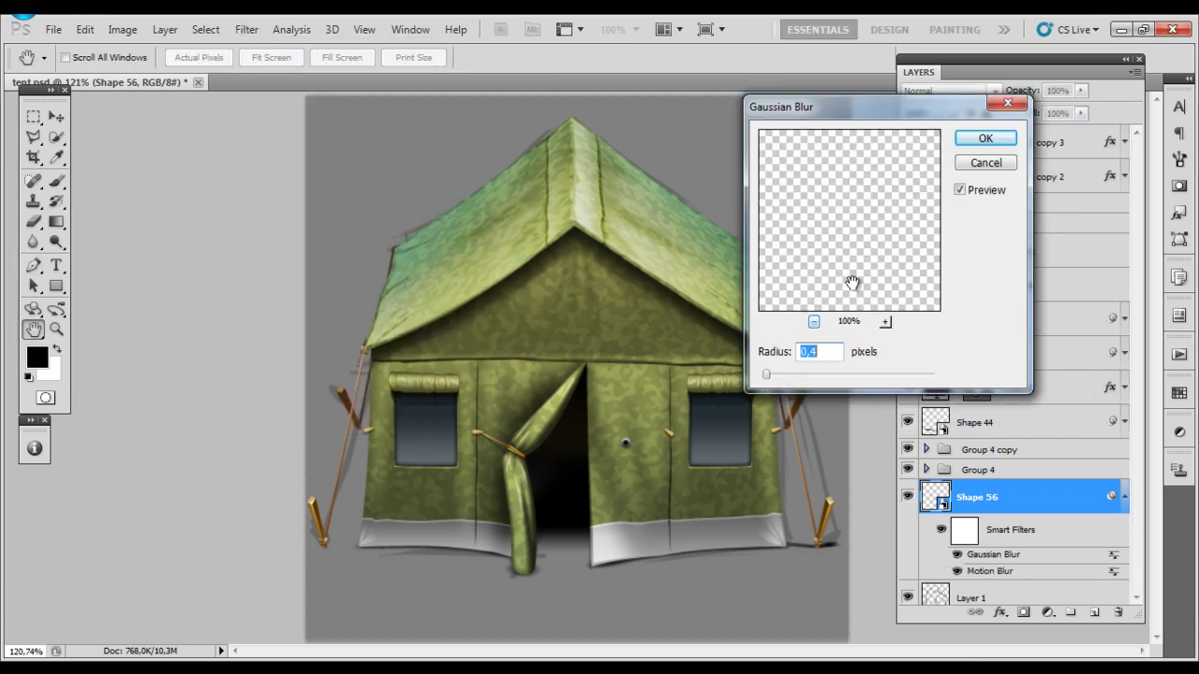
{"action": "key", "text": "Escape"}
Step: Duplicate the blurred shadow and transform the shadow pair together
{"action": "key", "text": "ctrl+z"}
{"action": "key", "text": "ctrl+j"}
{"action": "key", "text": "m"}
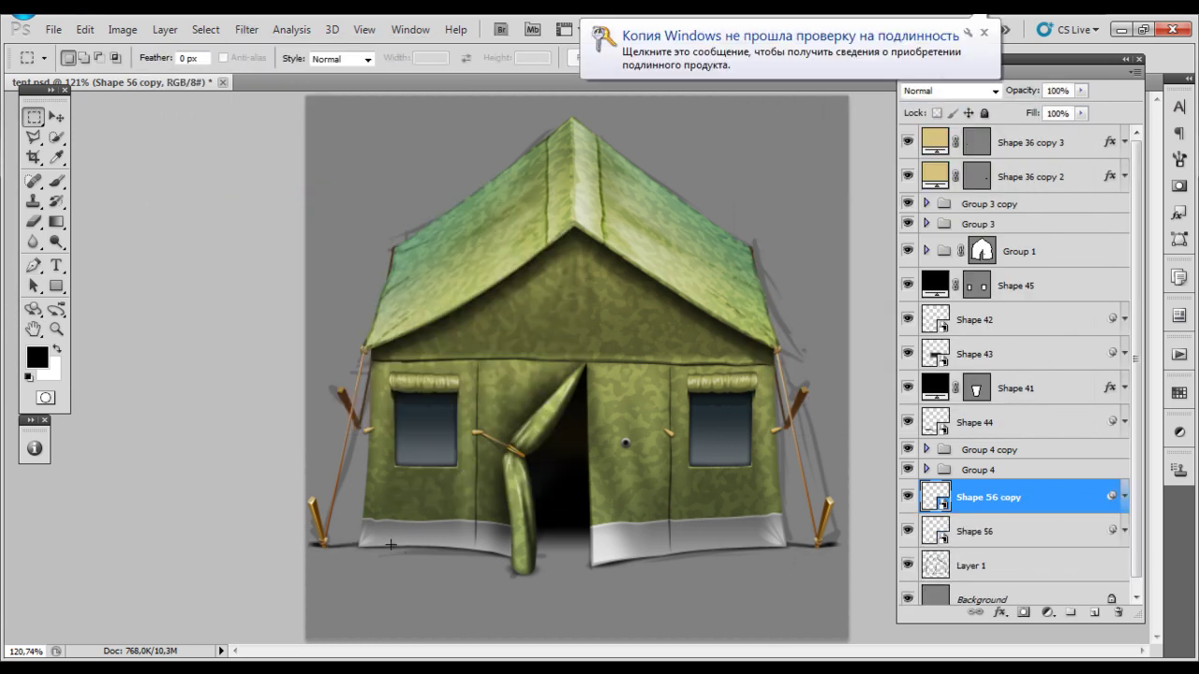
{"action": "left_click", "coordinate": [1028, 469]}
{"action": "left_click", "coordinate": [1030, 142], "text": "shift"}
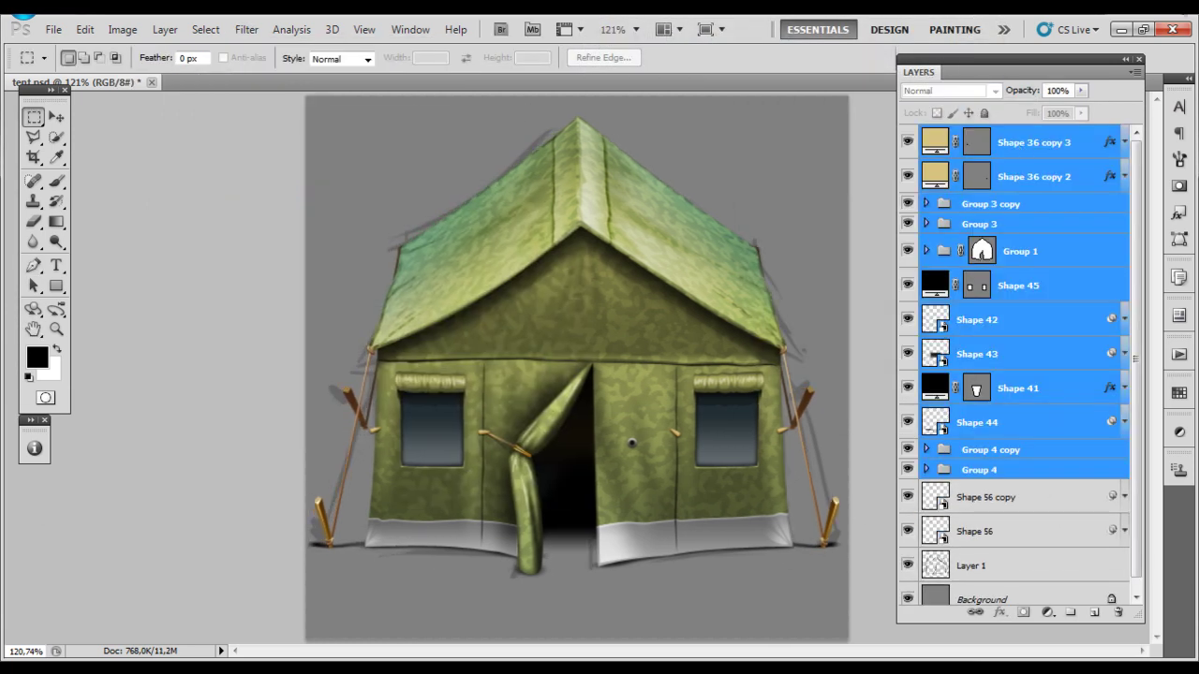
{"action": "left_click", "coordinate": [1030, 497]}
{"action": "left_click", "coordinate": [1030, 531], "text": "shift"}
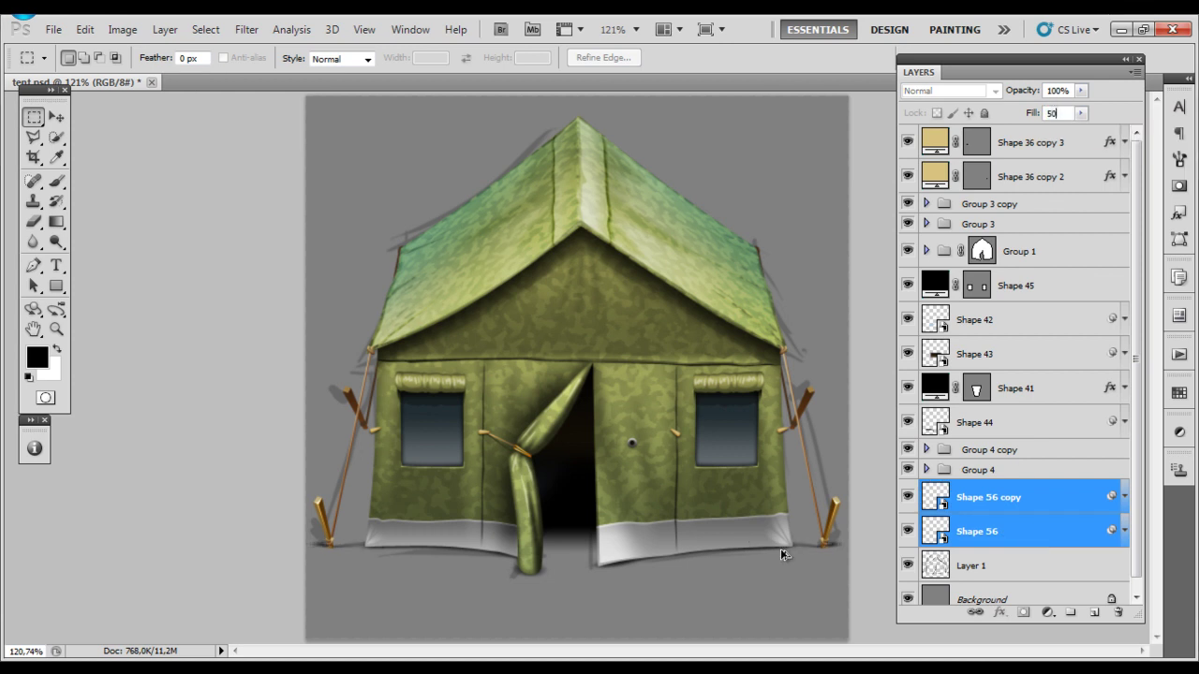
{"action": "key", "text": "ctrl+t"}
{"action": "key", "text": "Return"}
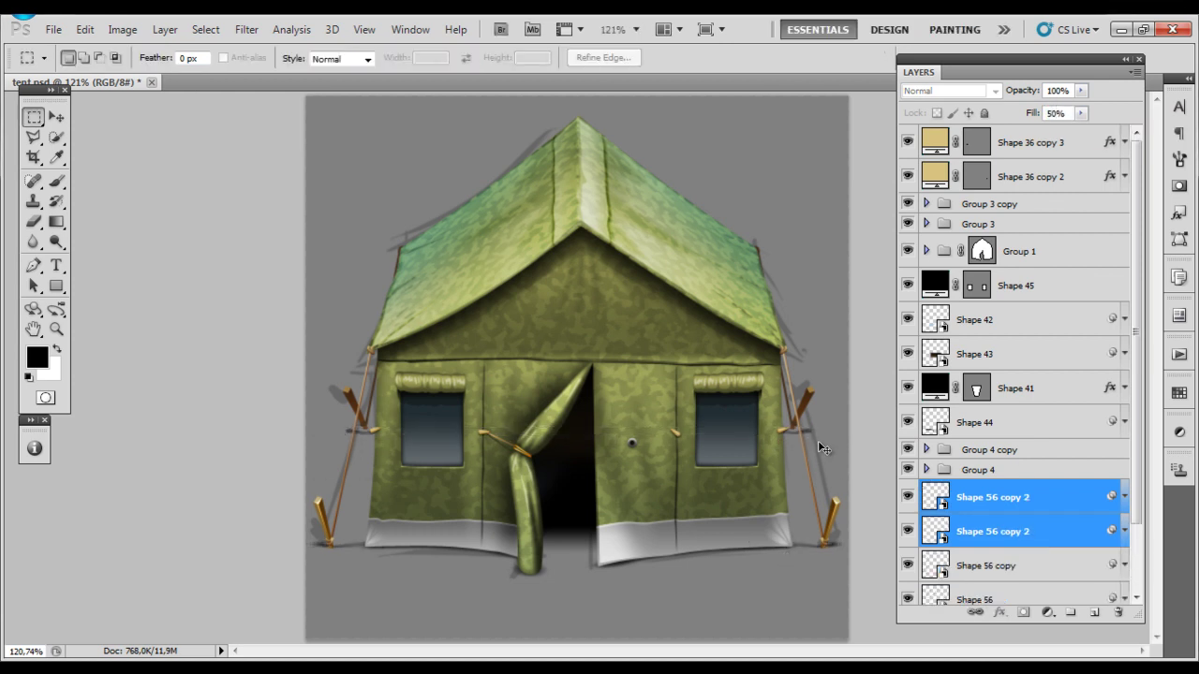
Step: Select the Background layer and stamp the visible tent into a new layer
{"action": "scroll", "coordinate": [1084, 549], "scroll_direction": "down", "scroll_amount": 2}
{"action": "left_click", "coordinate": [1021, 588]}
{"action": "key", "text": "ctrl+1"}
{"action": "key", "text": "ctrl+shift+alt+e"}
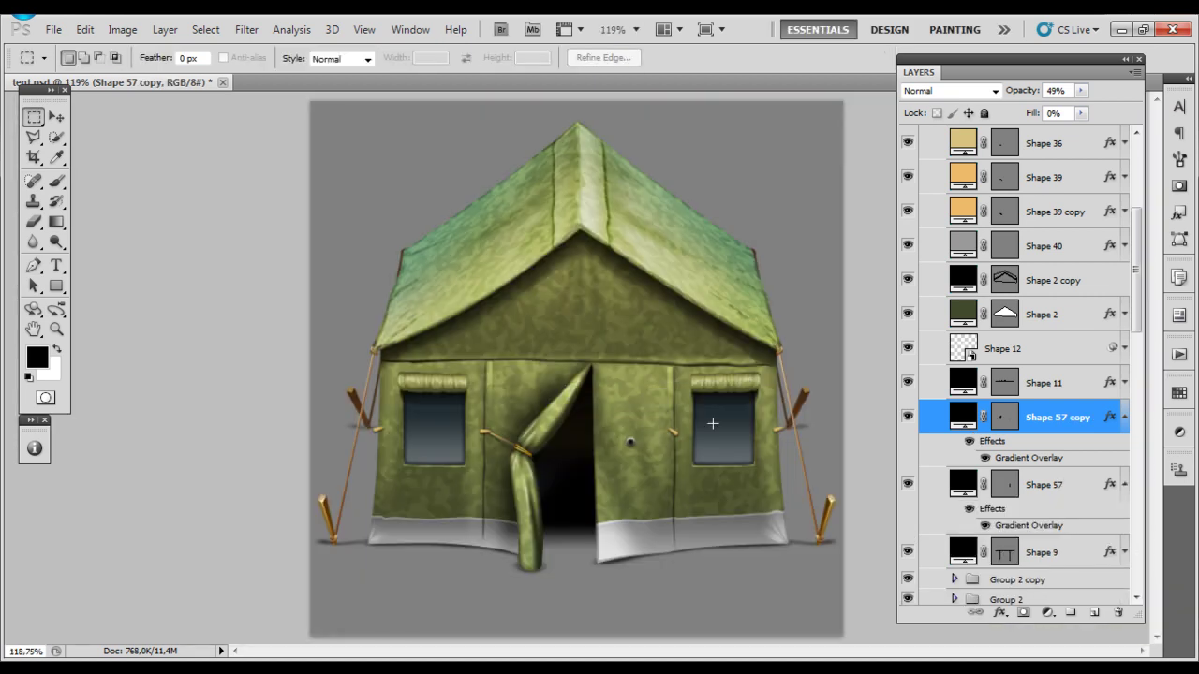
Step: Collapse Shape 57's effects and convert the door-flap shadow into a Smart Object
{"action": "left_click", "coordinate": [1123, 417]}
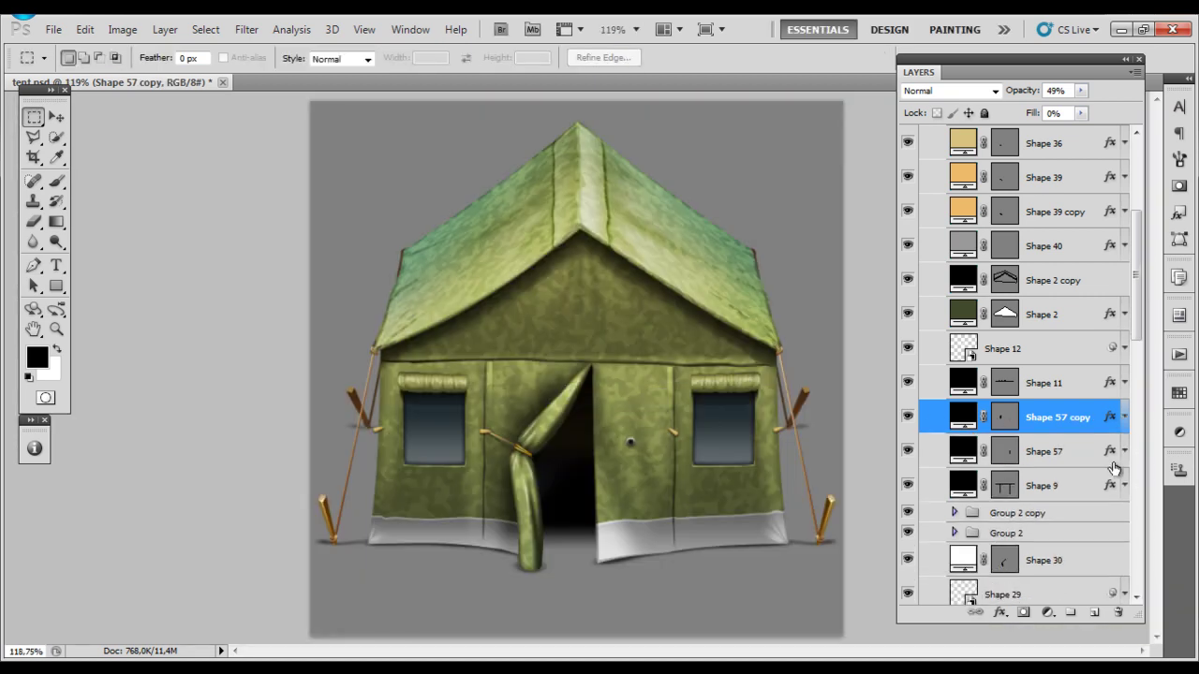
{"action": "key", "text": "ctrl+minus"}
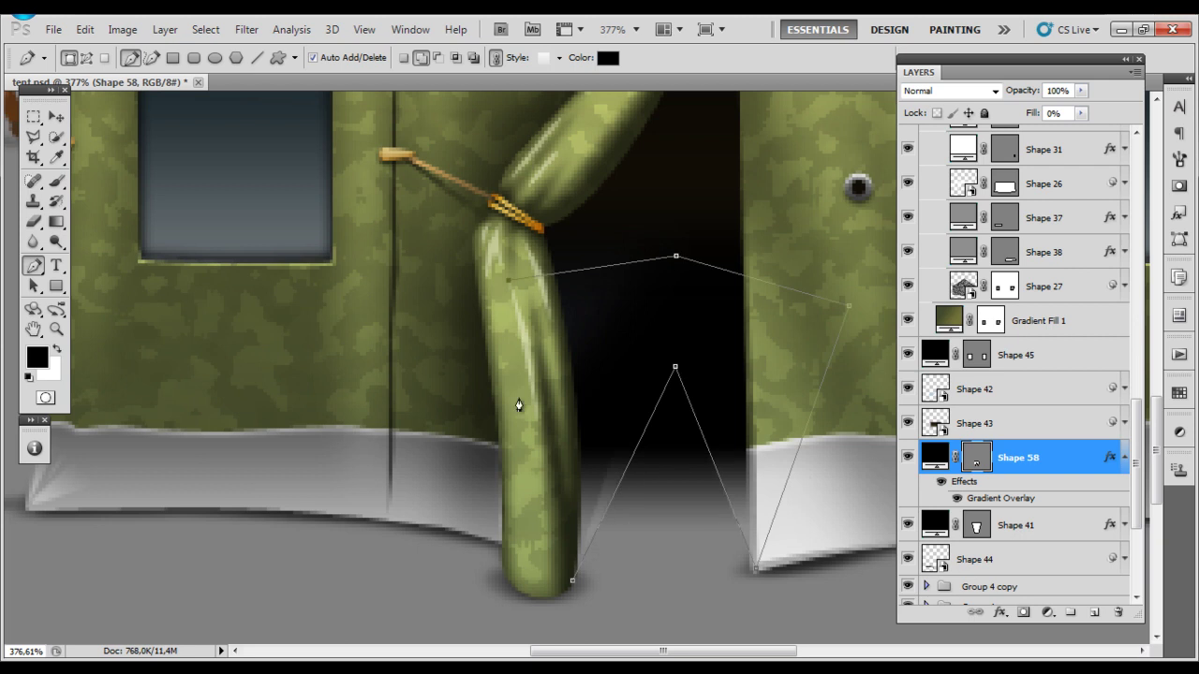
{"action": "right_click", "coordinate": [1003, 457]}
{"action": "left_click", "coordinate": [1022, 153]}
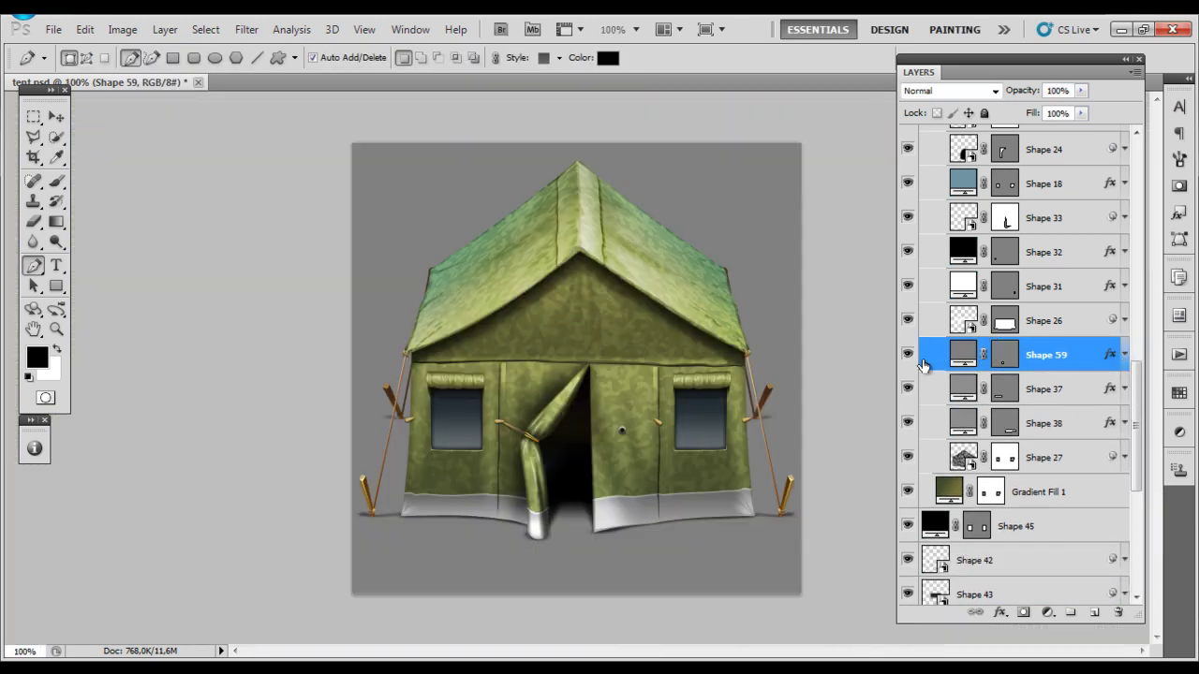
Step: Save the finished tent file with Ctrl+S, dismissing the save error
{"action": "key", "text": "m"}
{"action": "key", "text": "ctrl+s"}
{"action": "key", "text": "Return"}
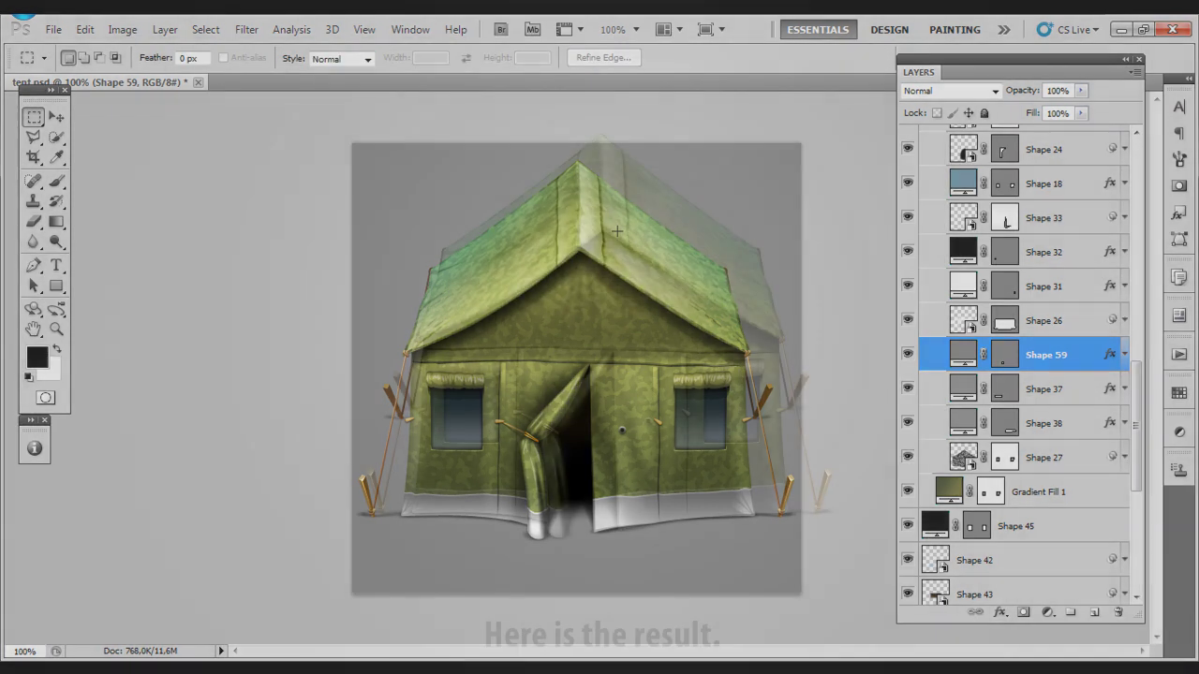